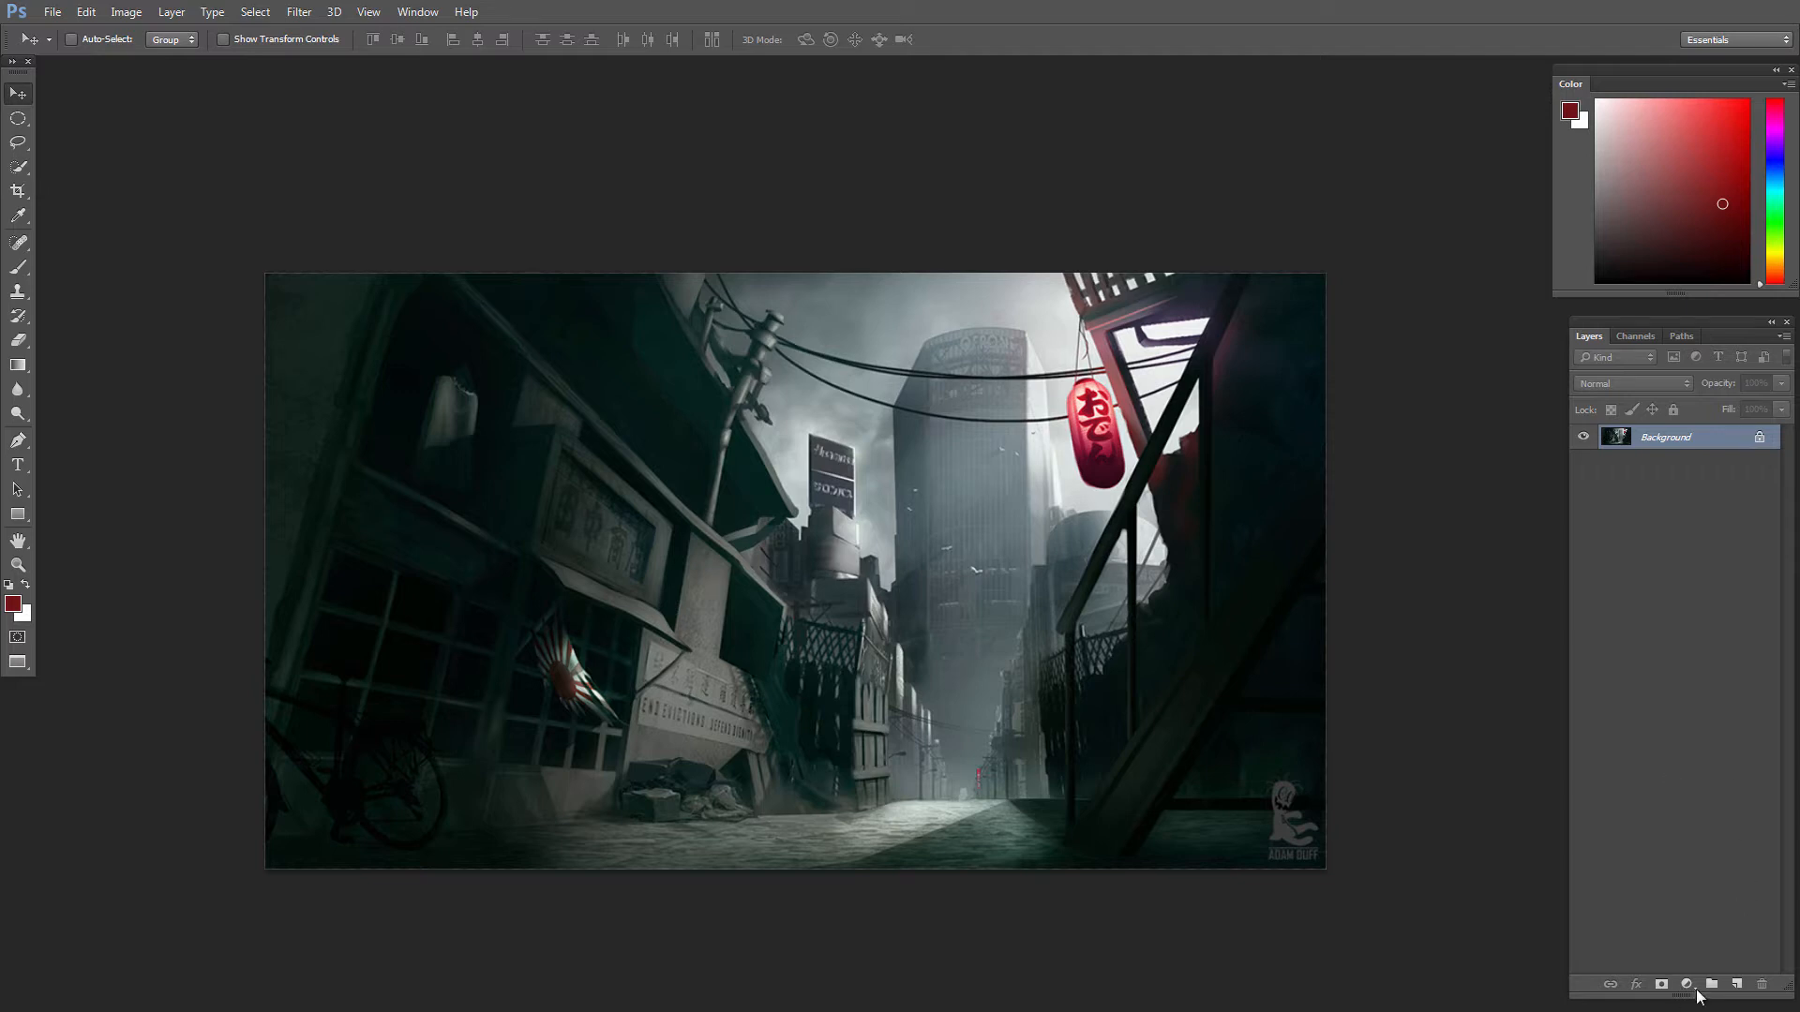
Step: Add a Levels adjustment layer and try out its input shadow, midtone and highlight levels, undoing the midtone and highlight changes
left_click(1695, 985)
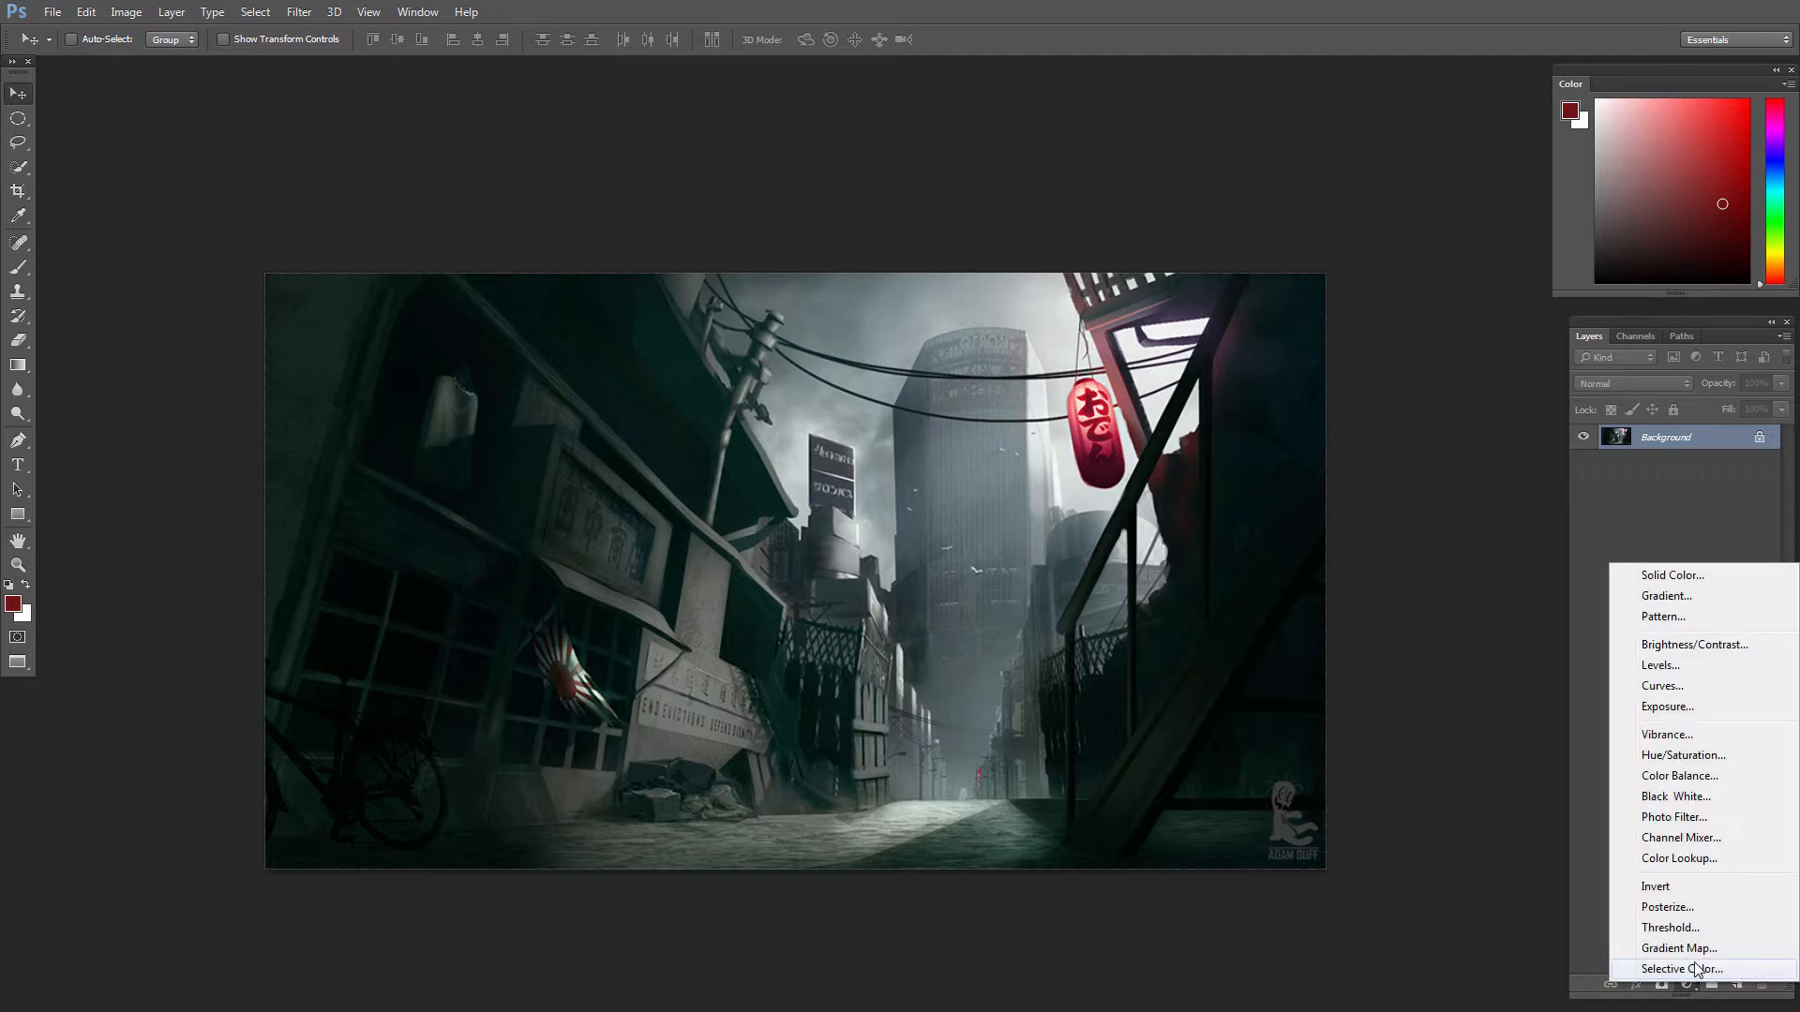
left_click(1693, 668)
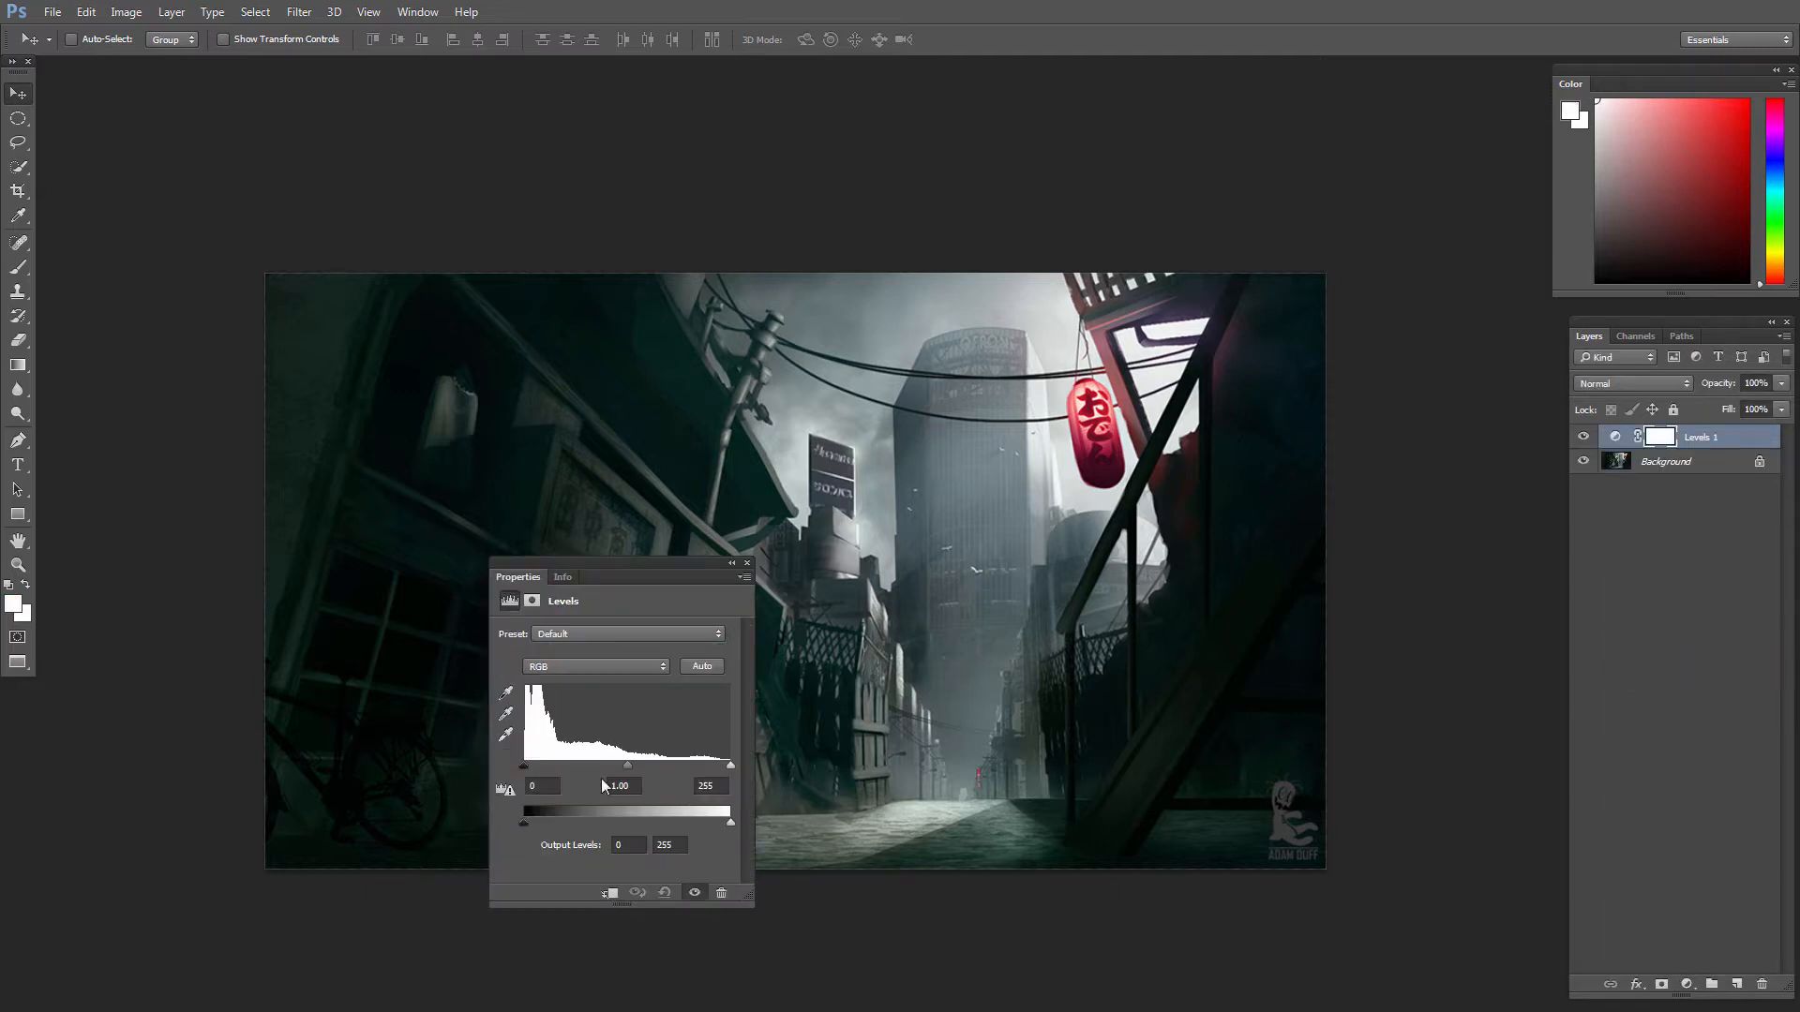
mouse_move(523, 768)
left_mouse_down()
mouse_move(567, 770)
mouse_move(503, 761)
left_mouse_up()
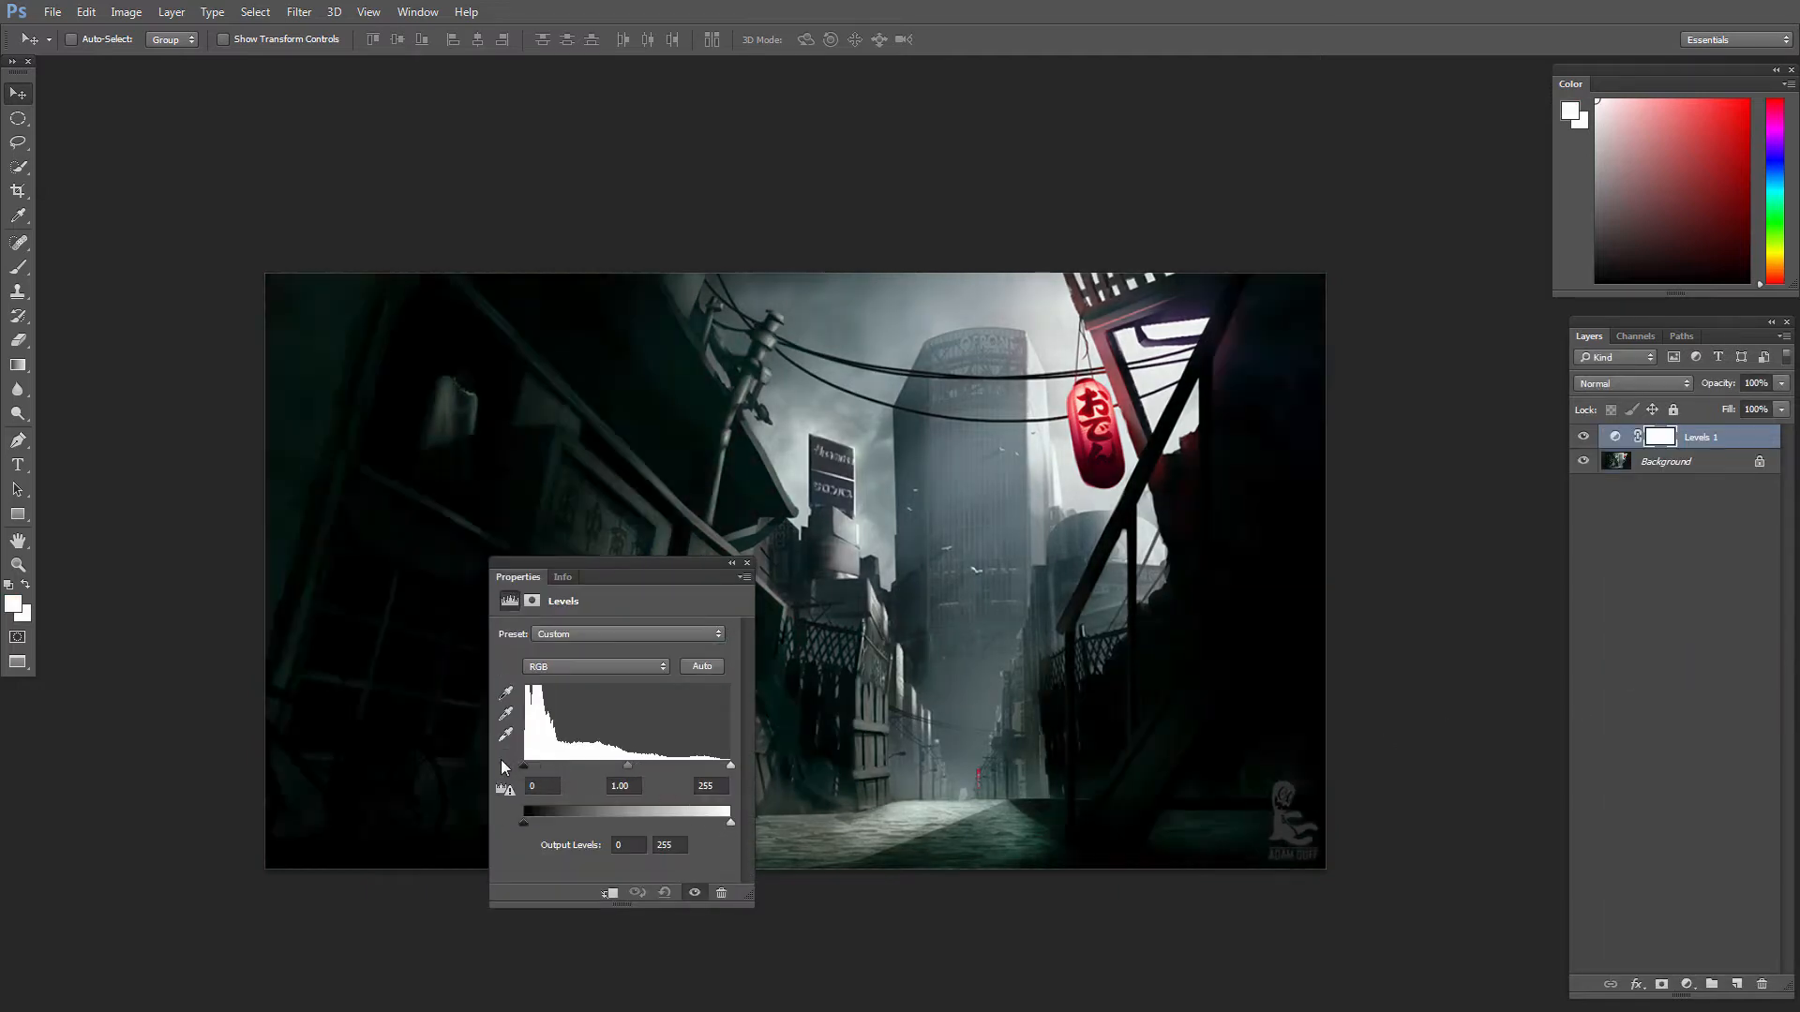
left_click_drag(631, 770, 592, 772)
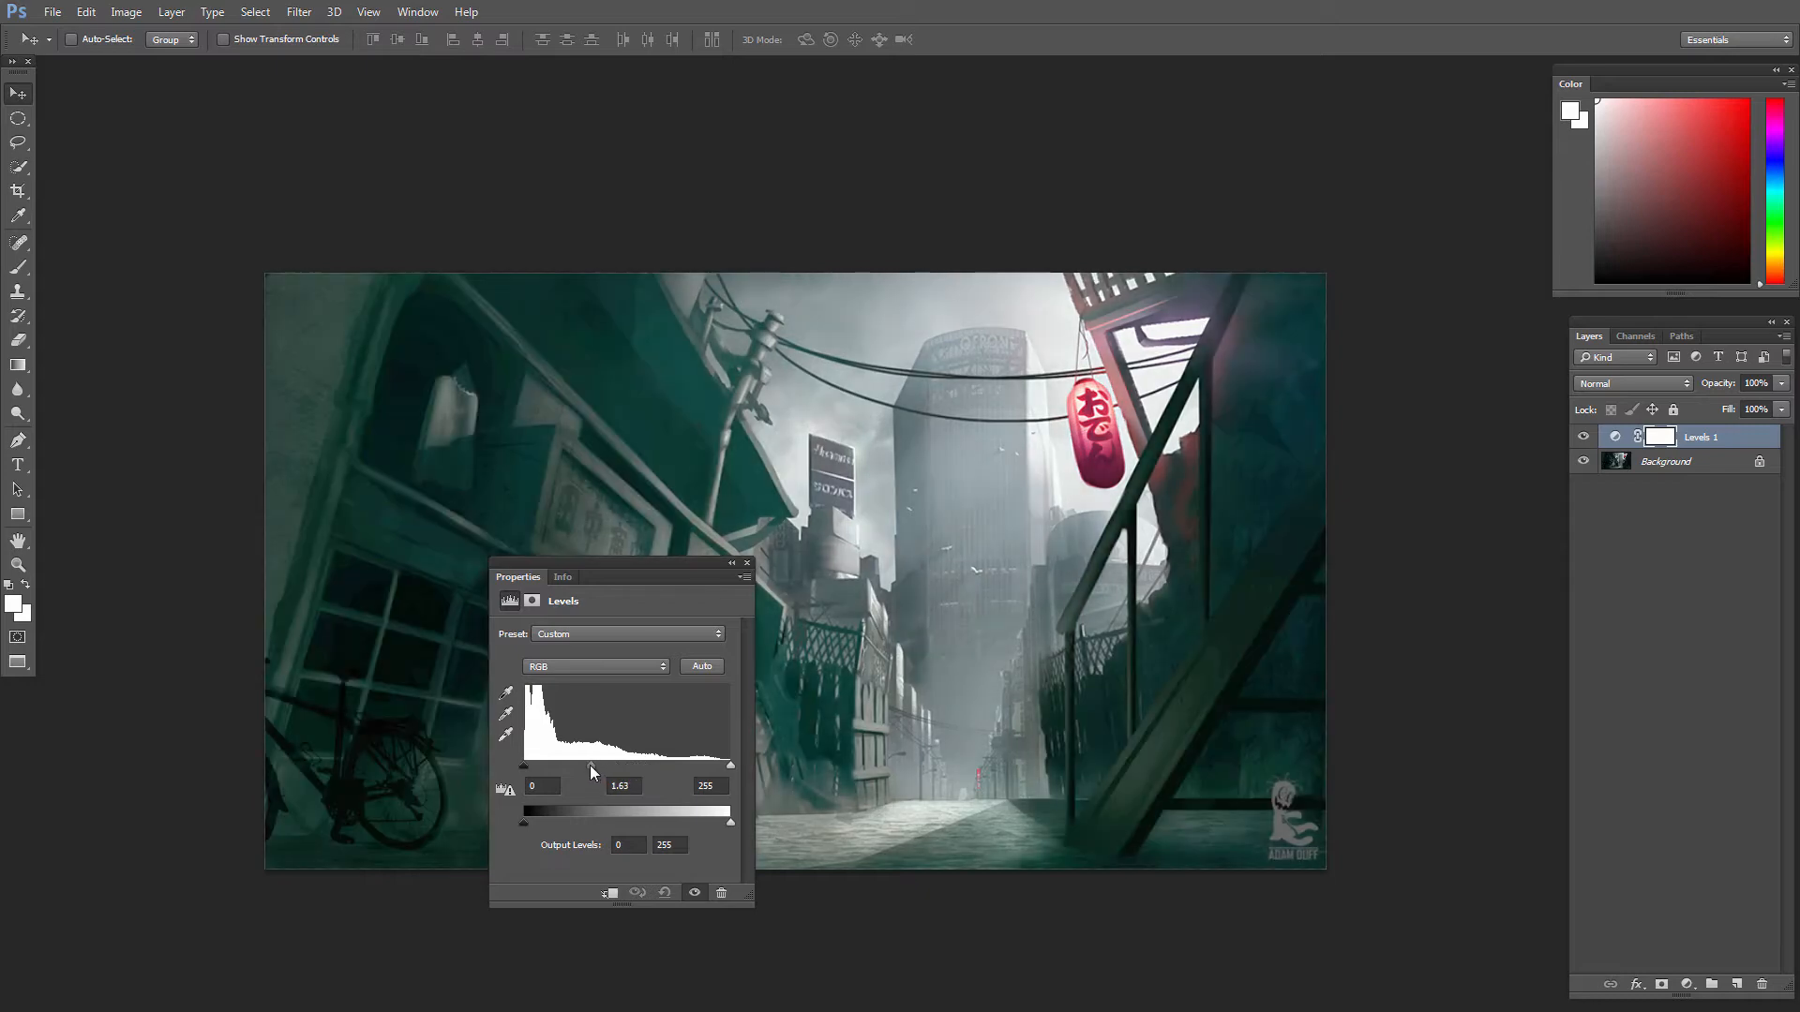
key("ctrl+z")
left_click_drag(729, 766, 682, 765)
key("ctrl+z")
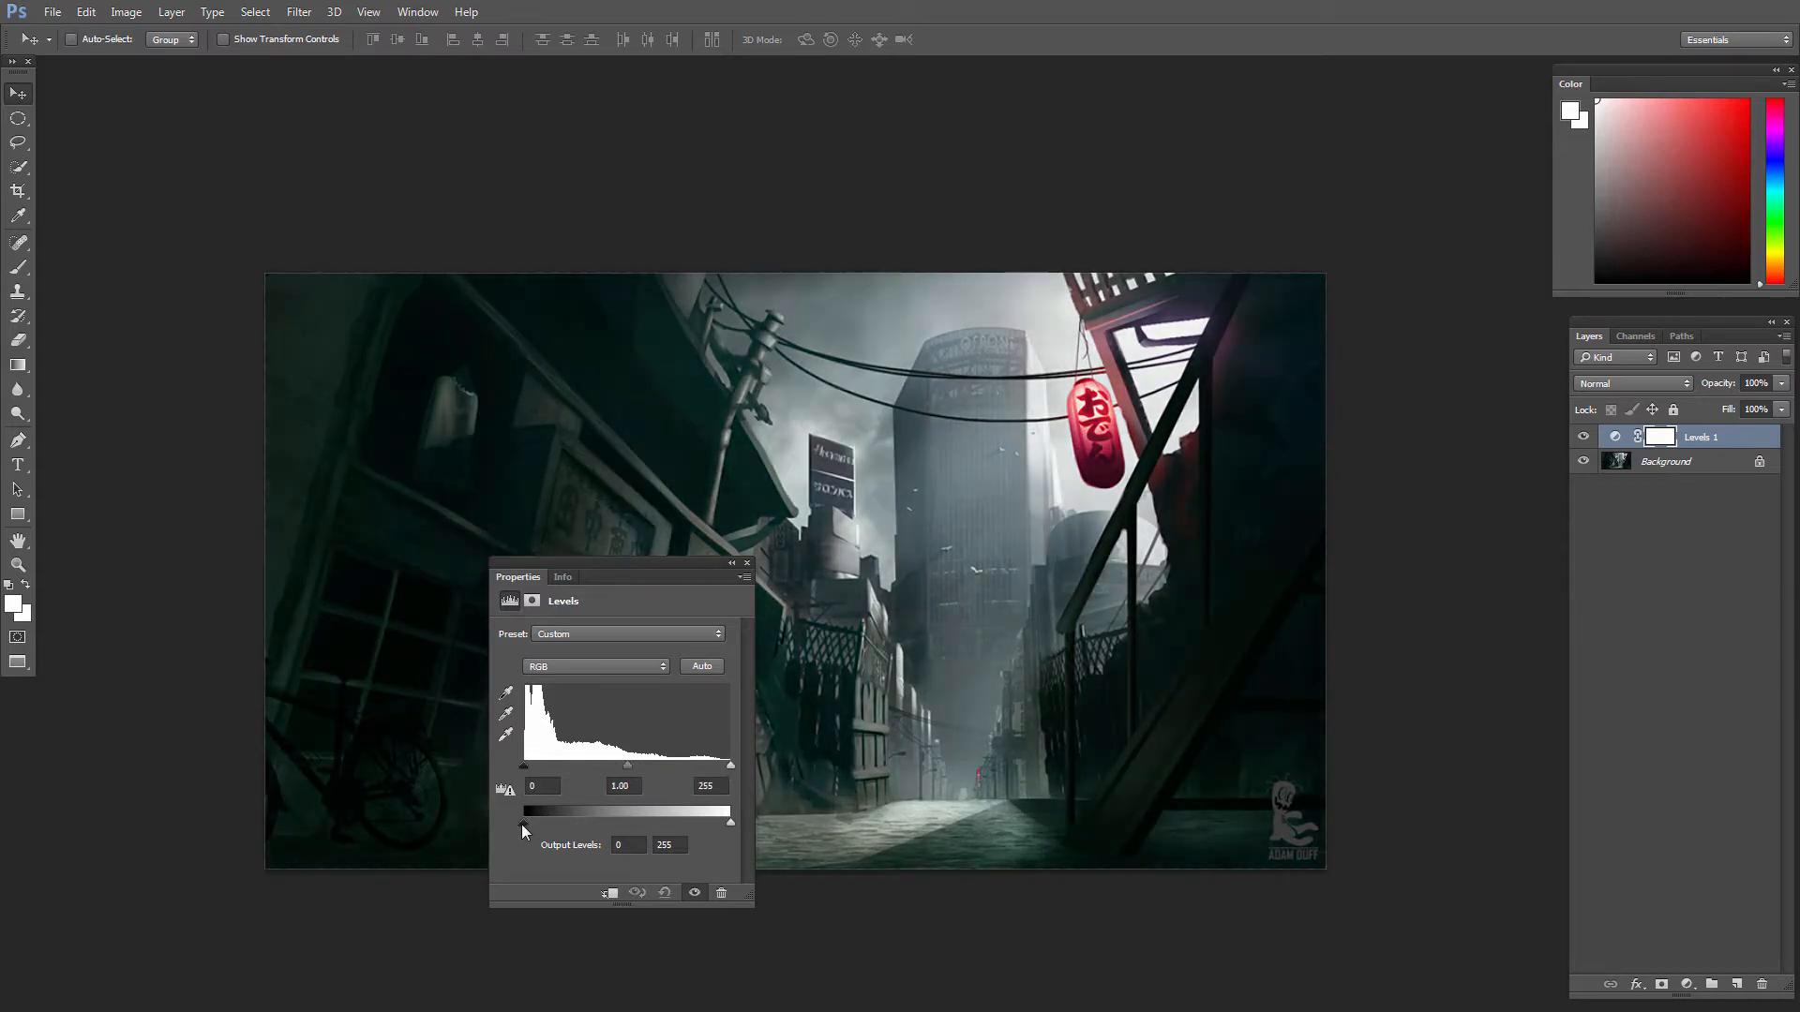
Step: Try out the Levels output range, lowering the white output to 53, and delete the Levels layer
left_click_drag(522, 825, 575, 819)
key("ctrl+z")
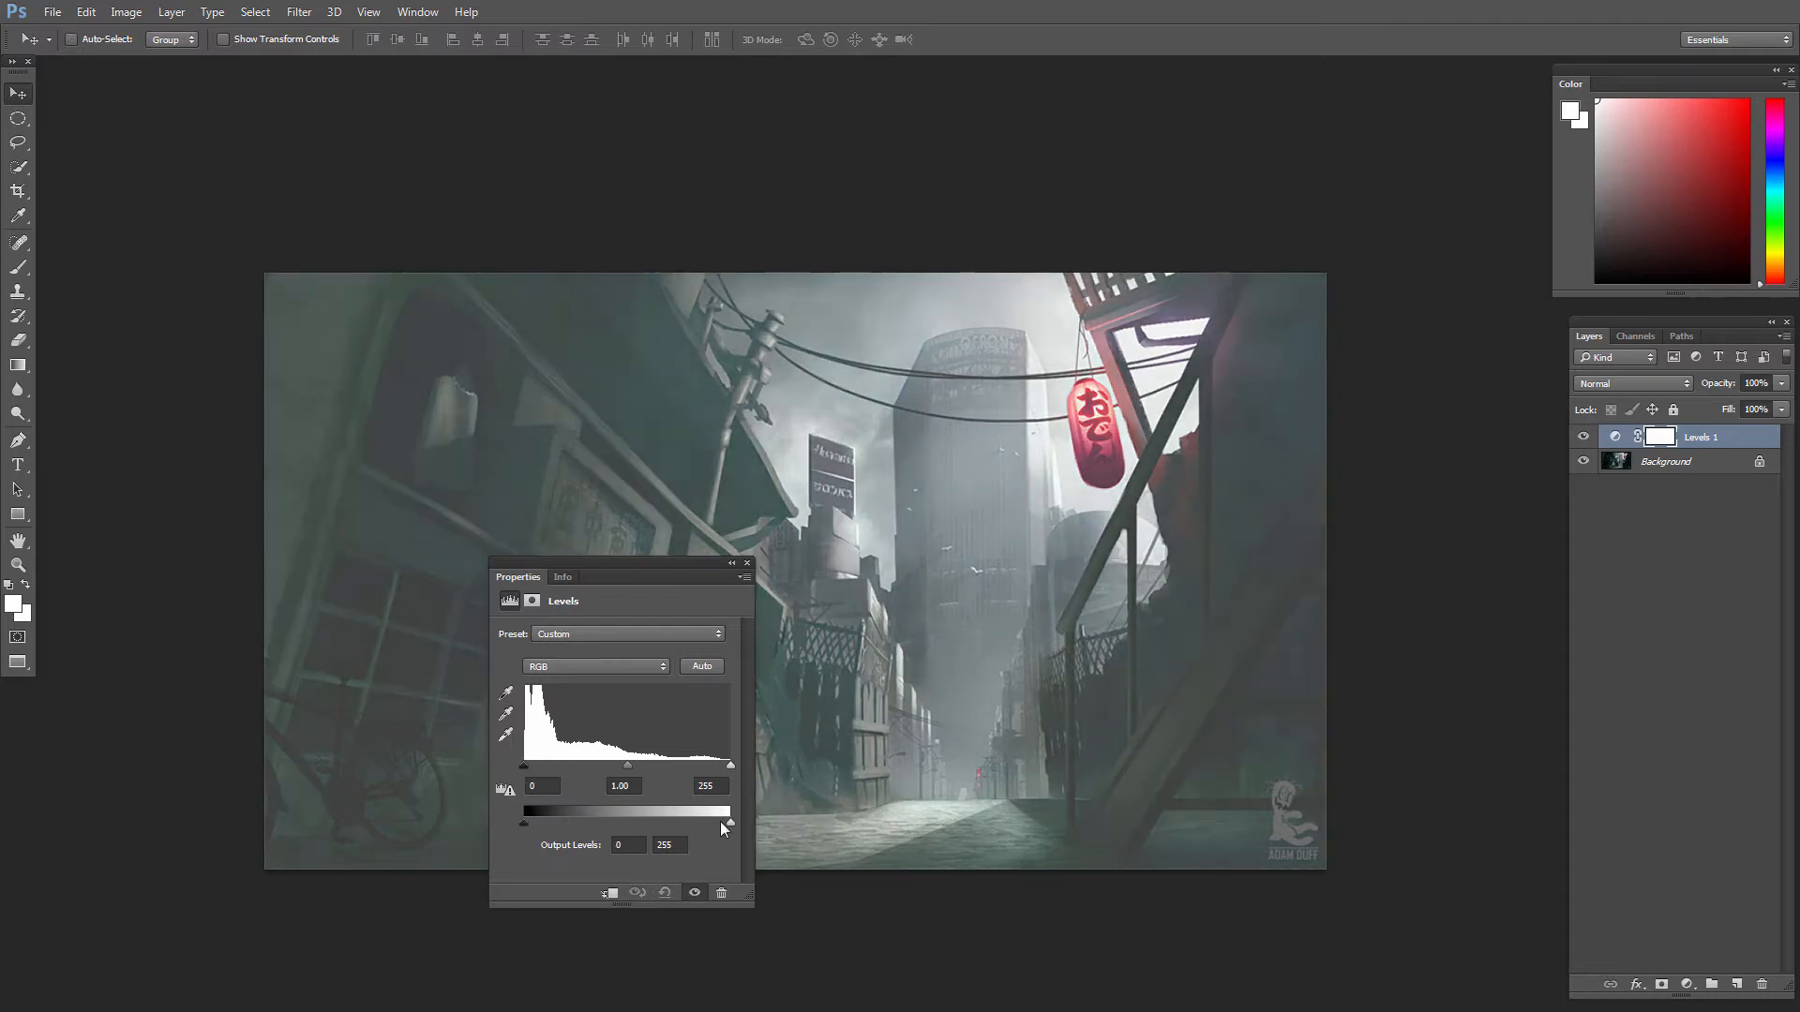
left_click_drag(724, 828, 625, 831)
key("ctrl+z")
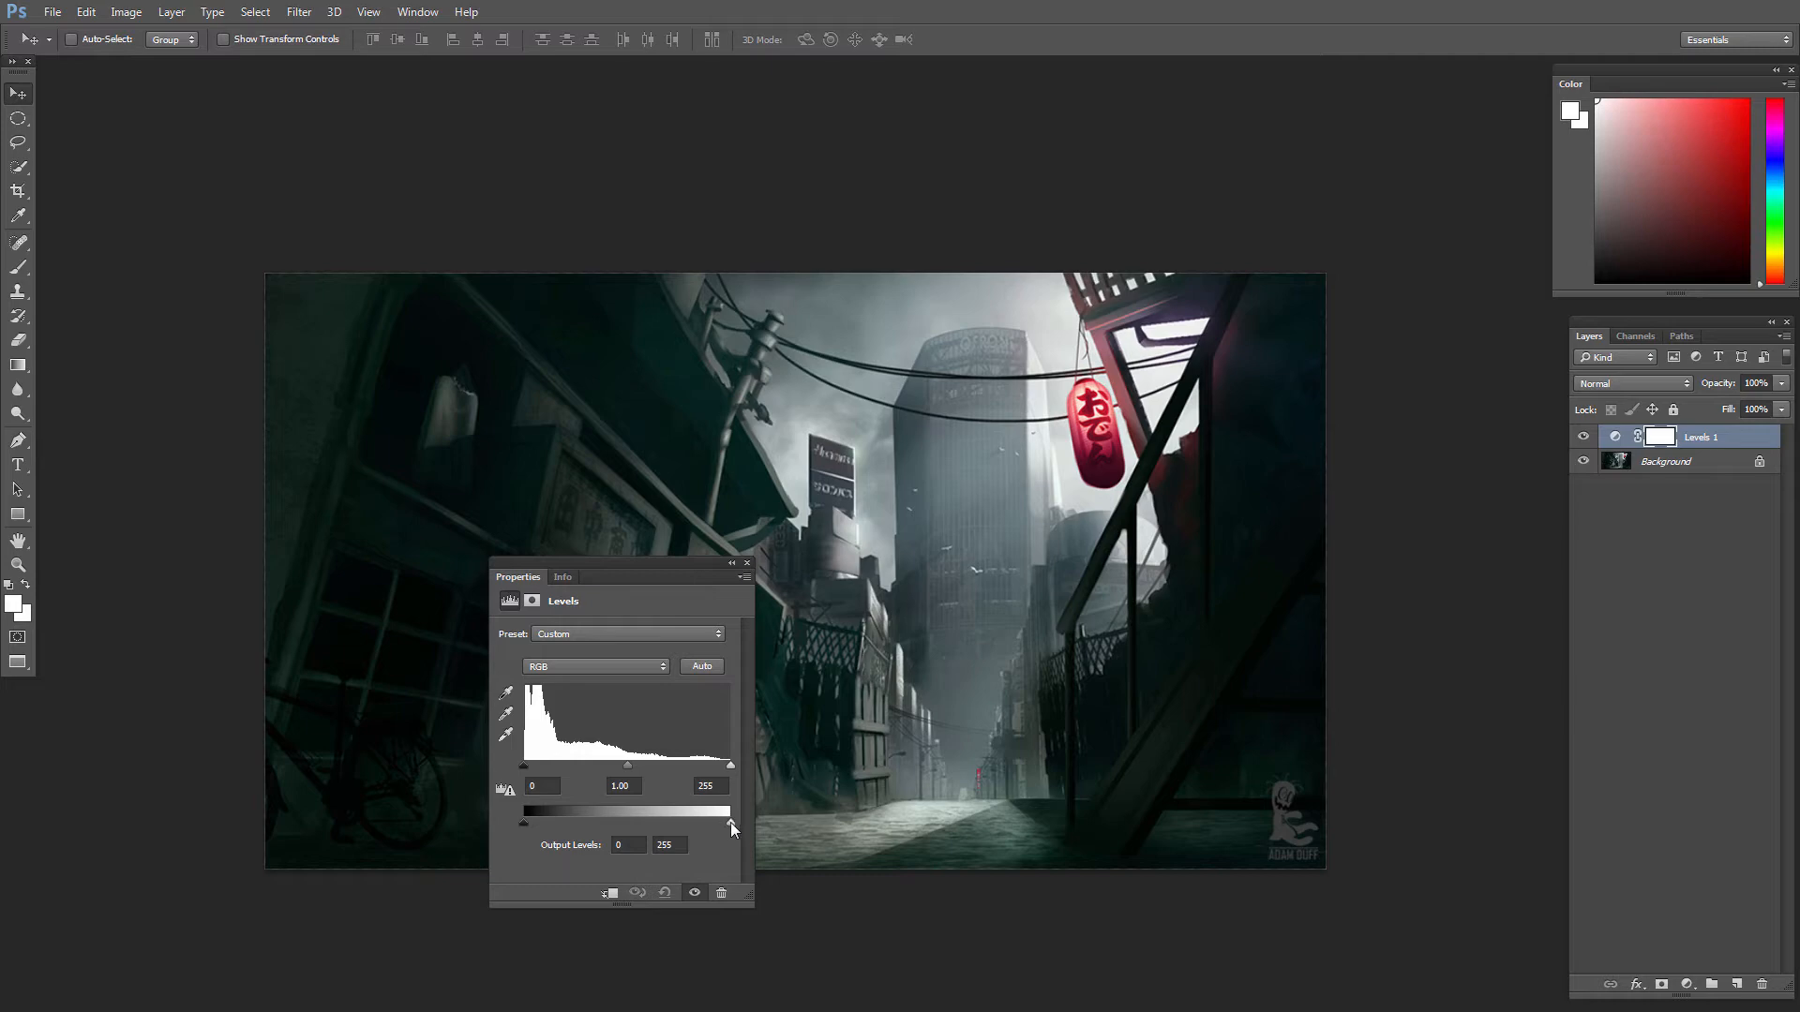
left_click_drag(727, 829, 567, 834)
left_click_drag(643, 575, 1355, 420)
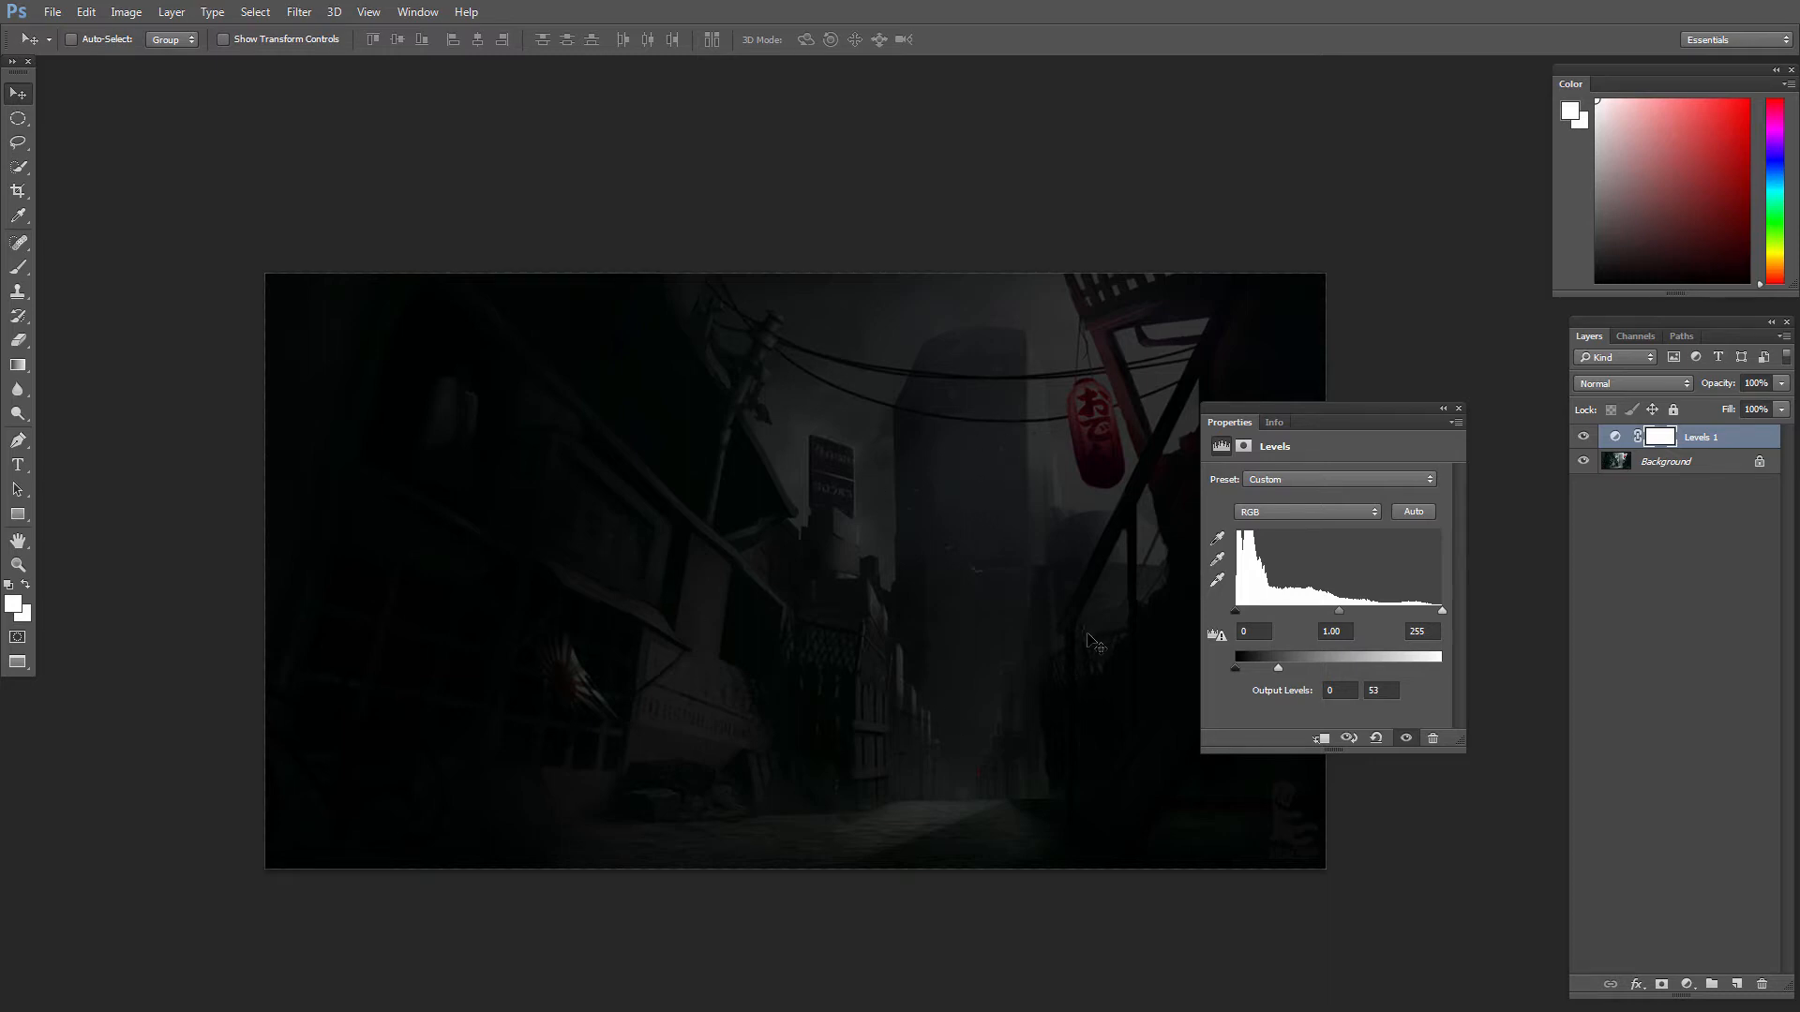
left_click(1456, 413)
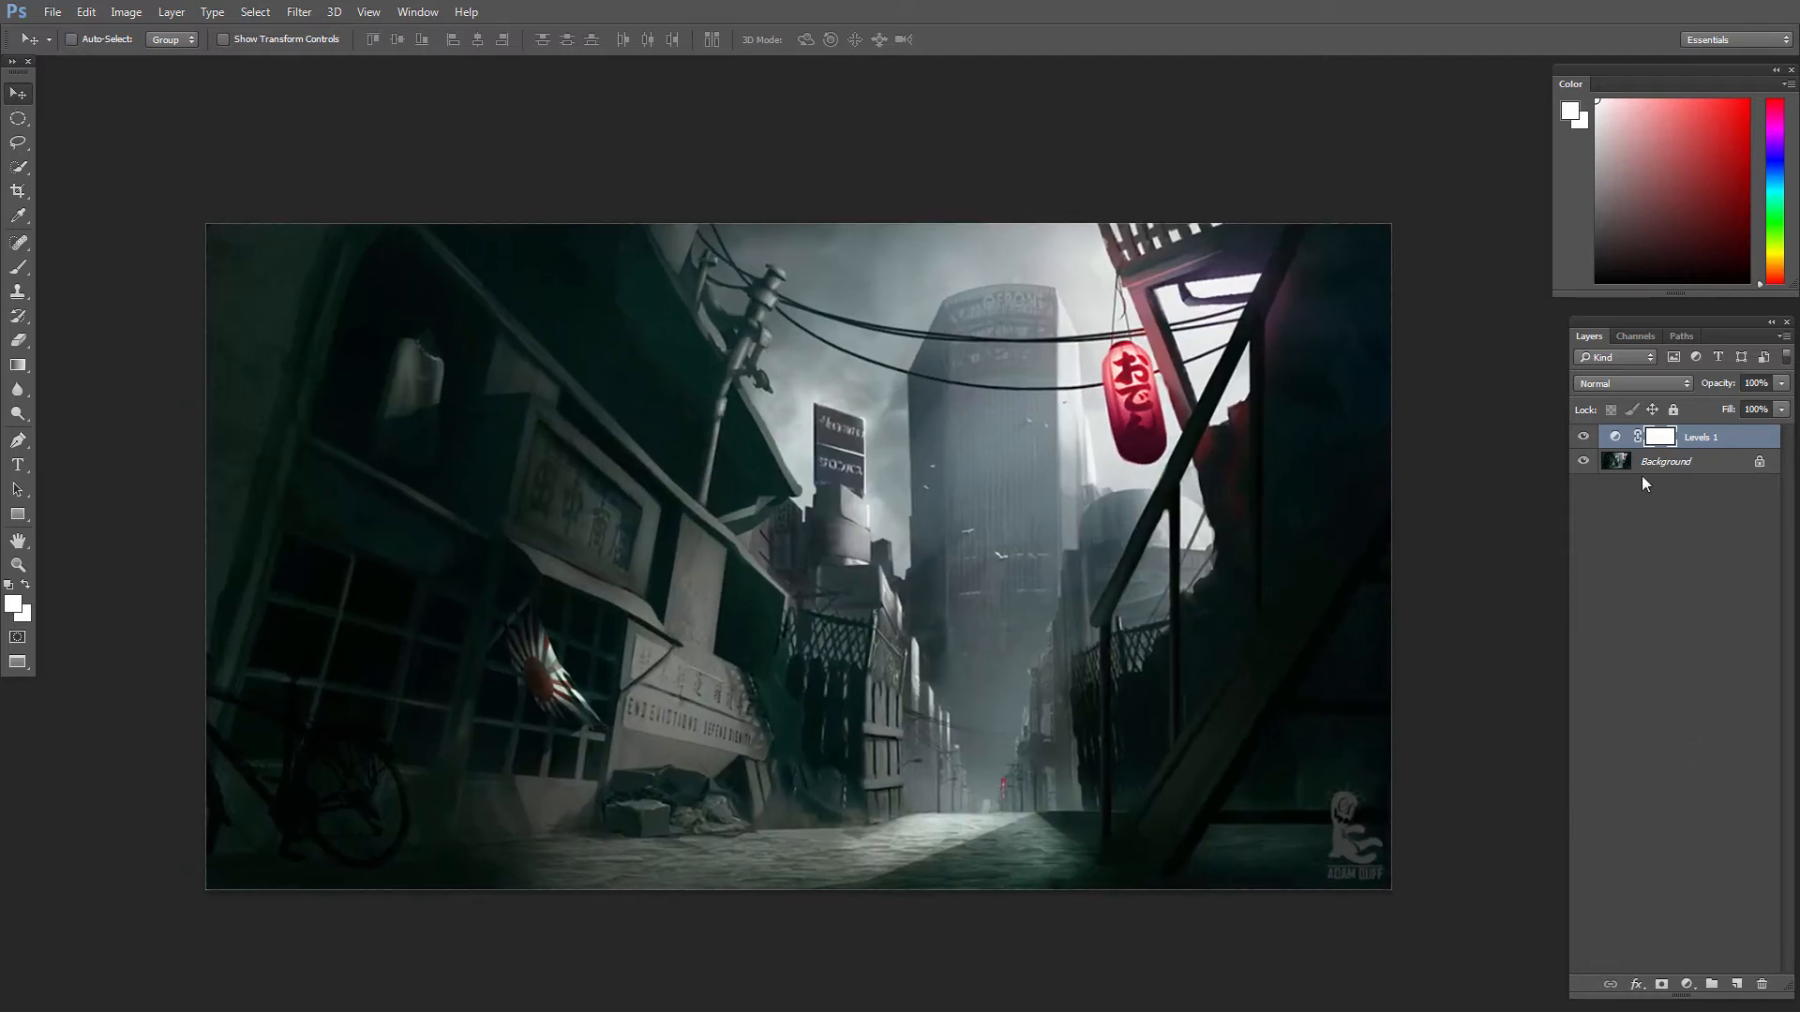
left_click(1616, 438)
left_click(1761, 985)
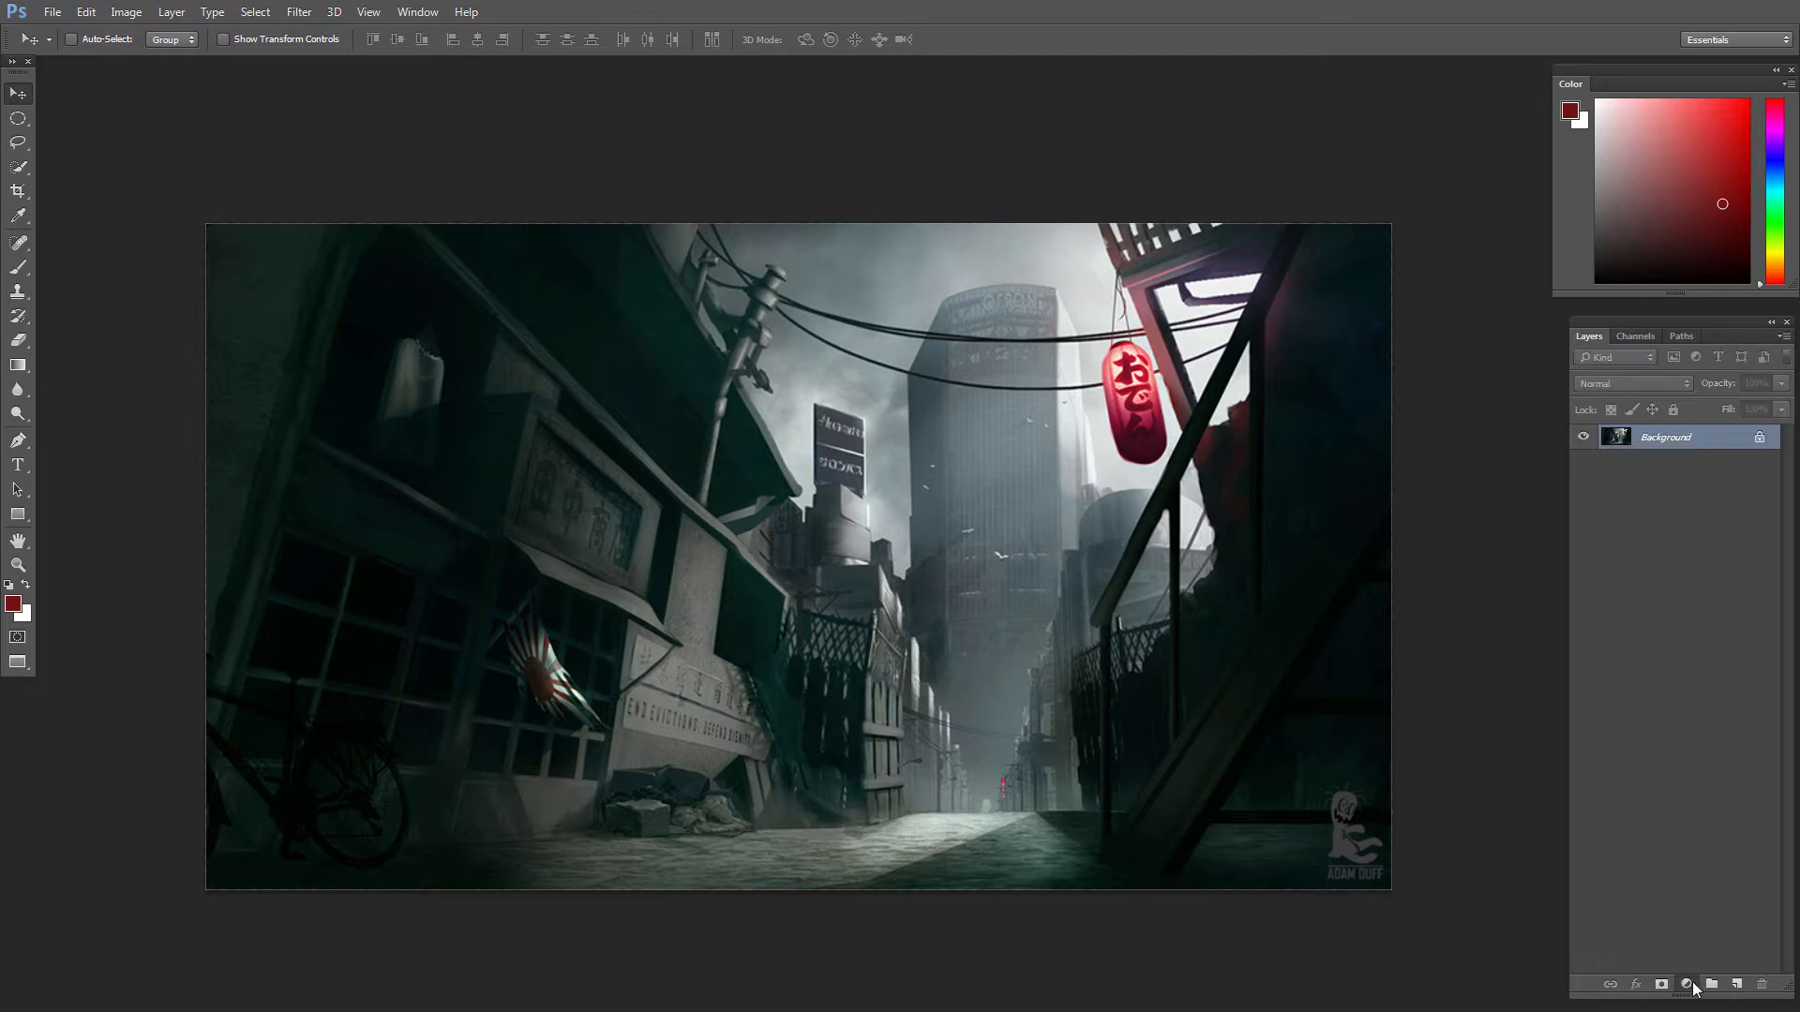
Step: Add a Curves adjustment layer, try pulling the middle of the RGB curve down, and undo it
left_click(1693, 989)
left_click(1678, 661)
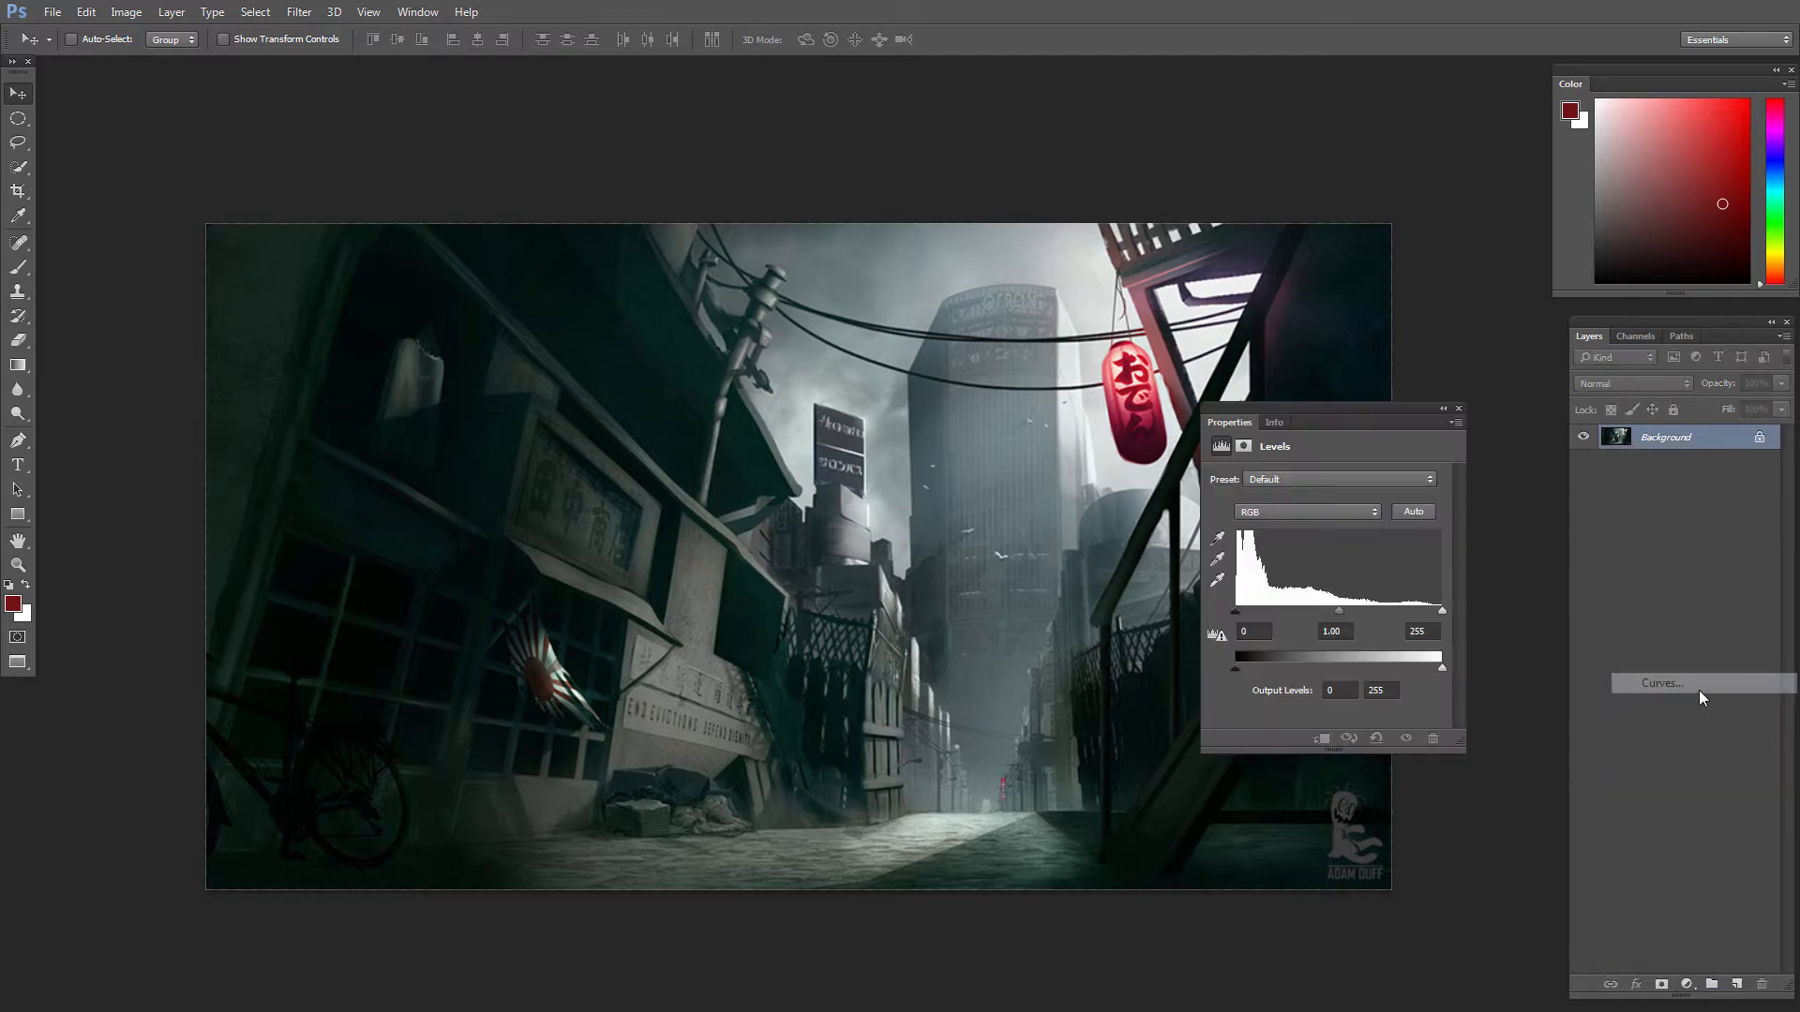
left_click(1702, 692)
left_click_drag(1360, 598, 1357, 641)
key("ctrl+z")
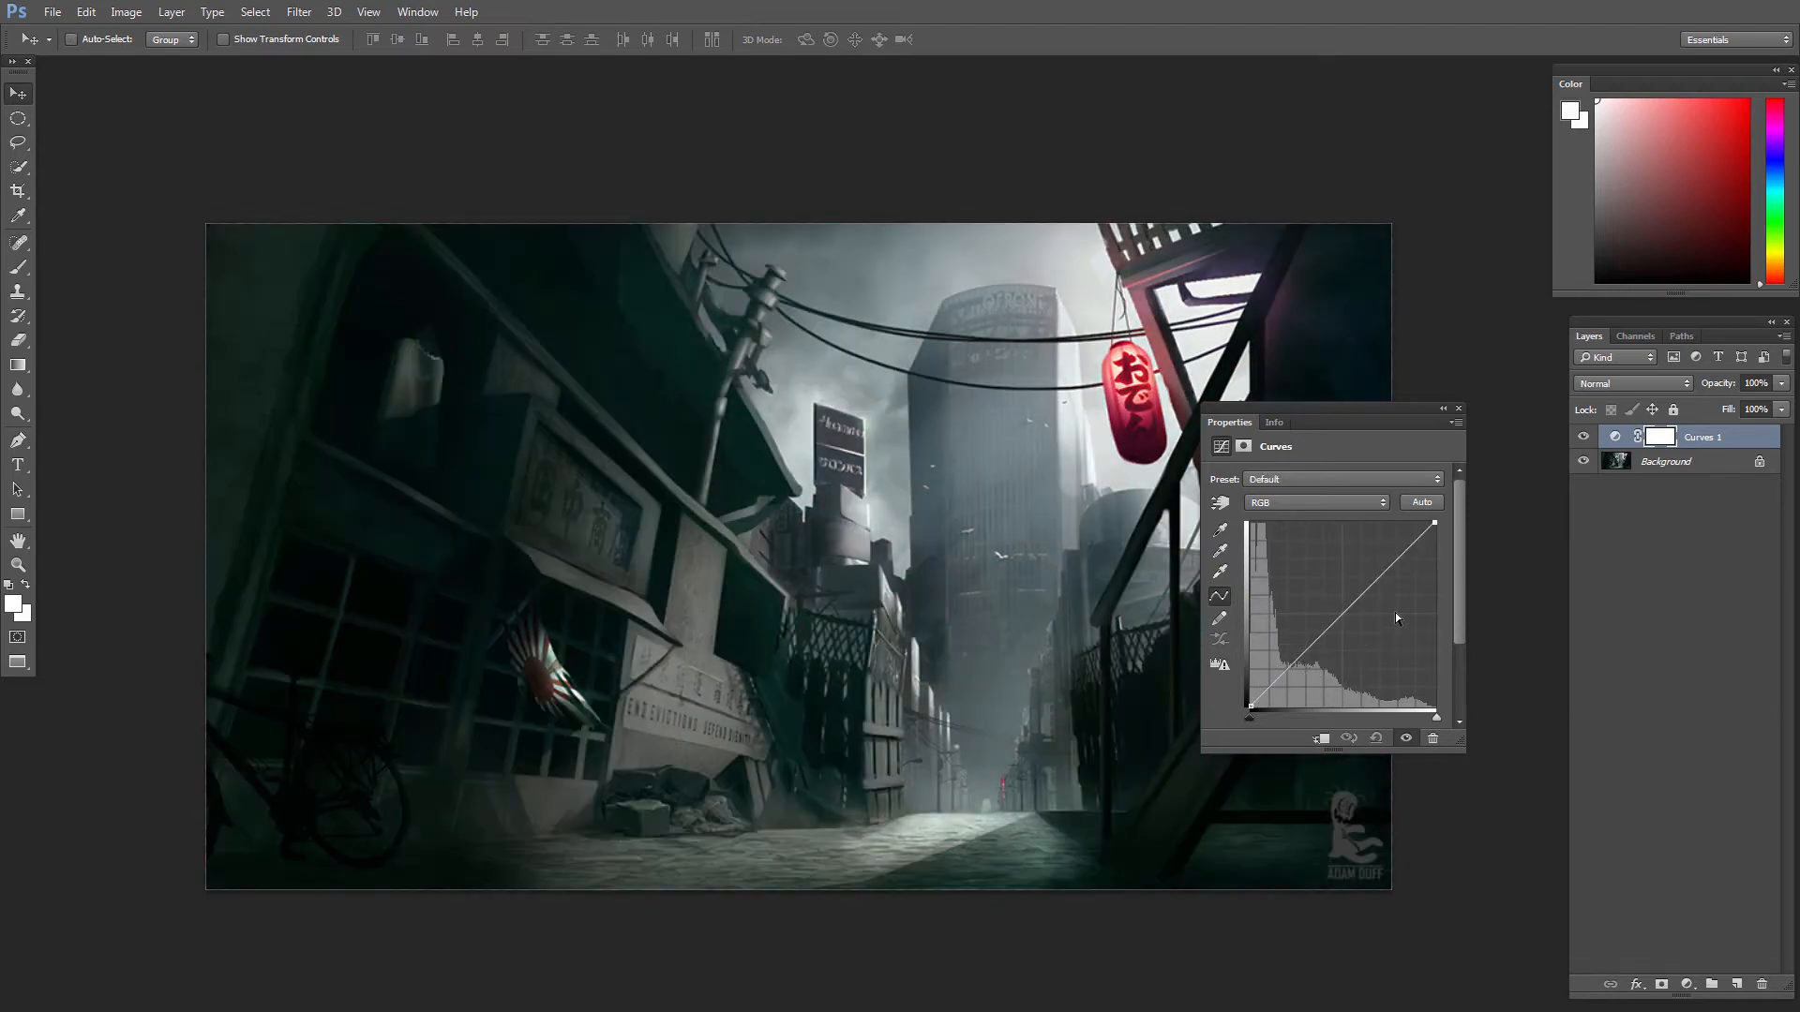
Step: Try the Curves point eyedroppers and a raised RGB midpoint to brighten the image, and undo the Curves layer
left_click(1219, 573)
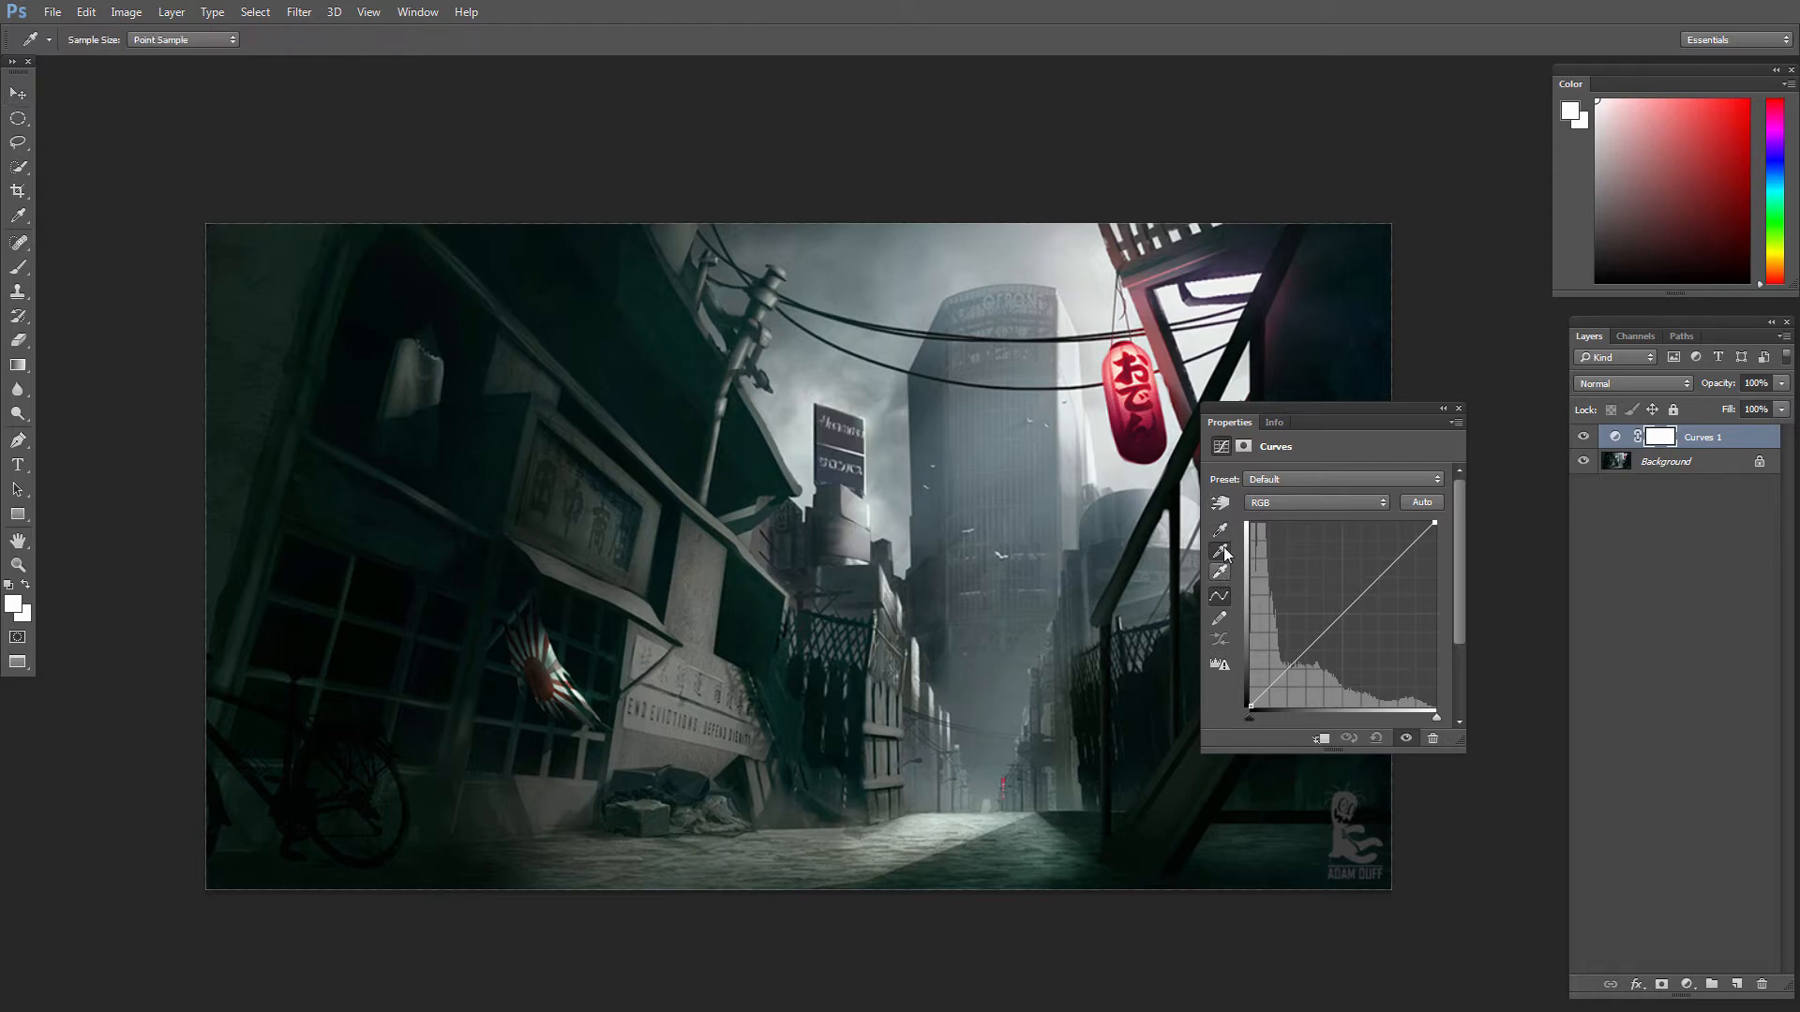
left_click(1221, 553)
left_click(1221, 531)
left_click(1221, 574)
left_click_drag(1340, 615, 1319, 585)
left_click(1457, 409)
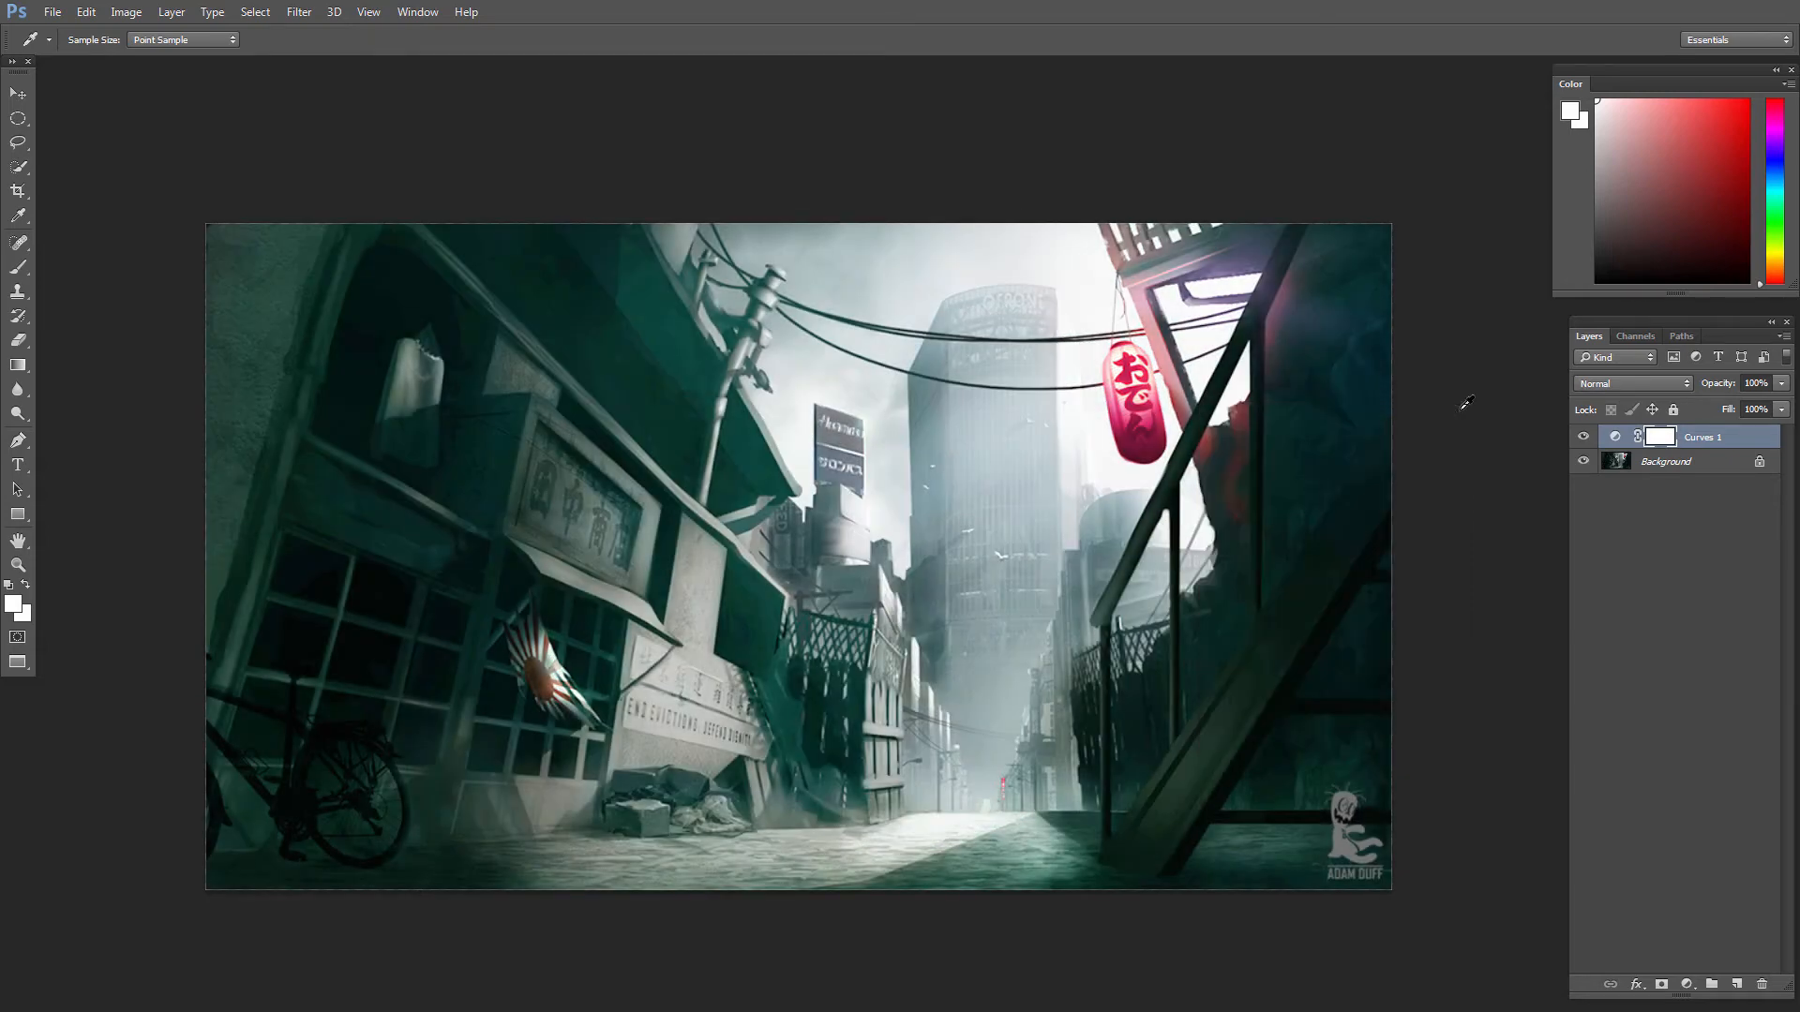
key("ctrl+alt+z")
key("ctrl+alt+z")
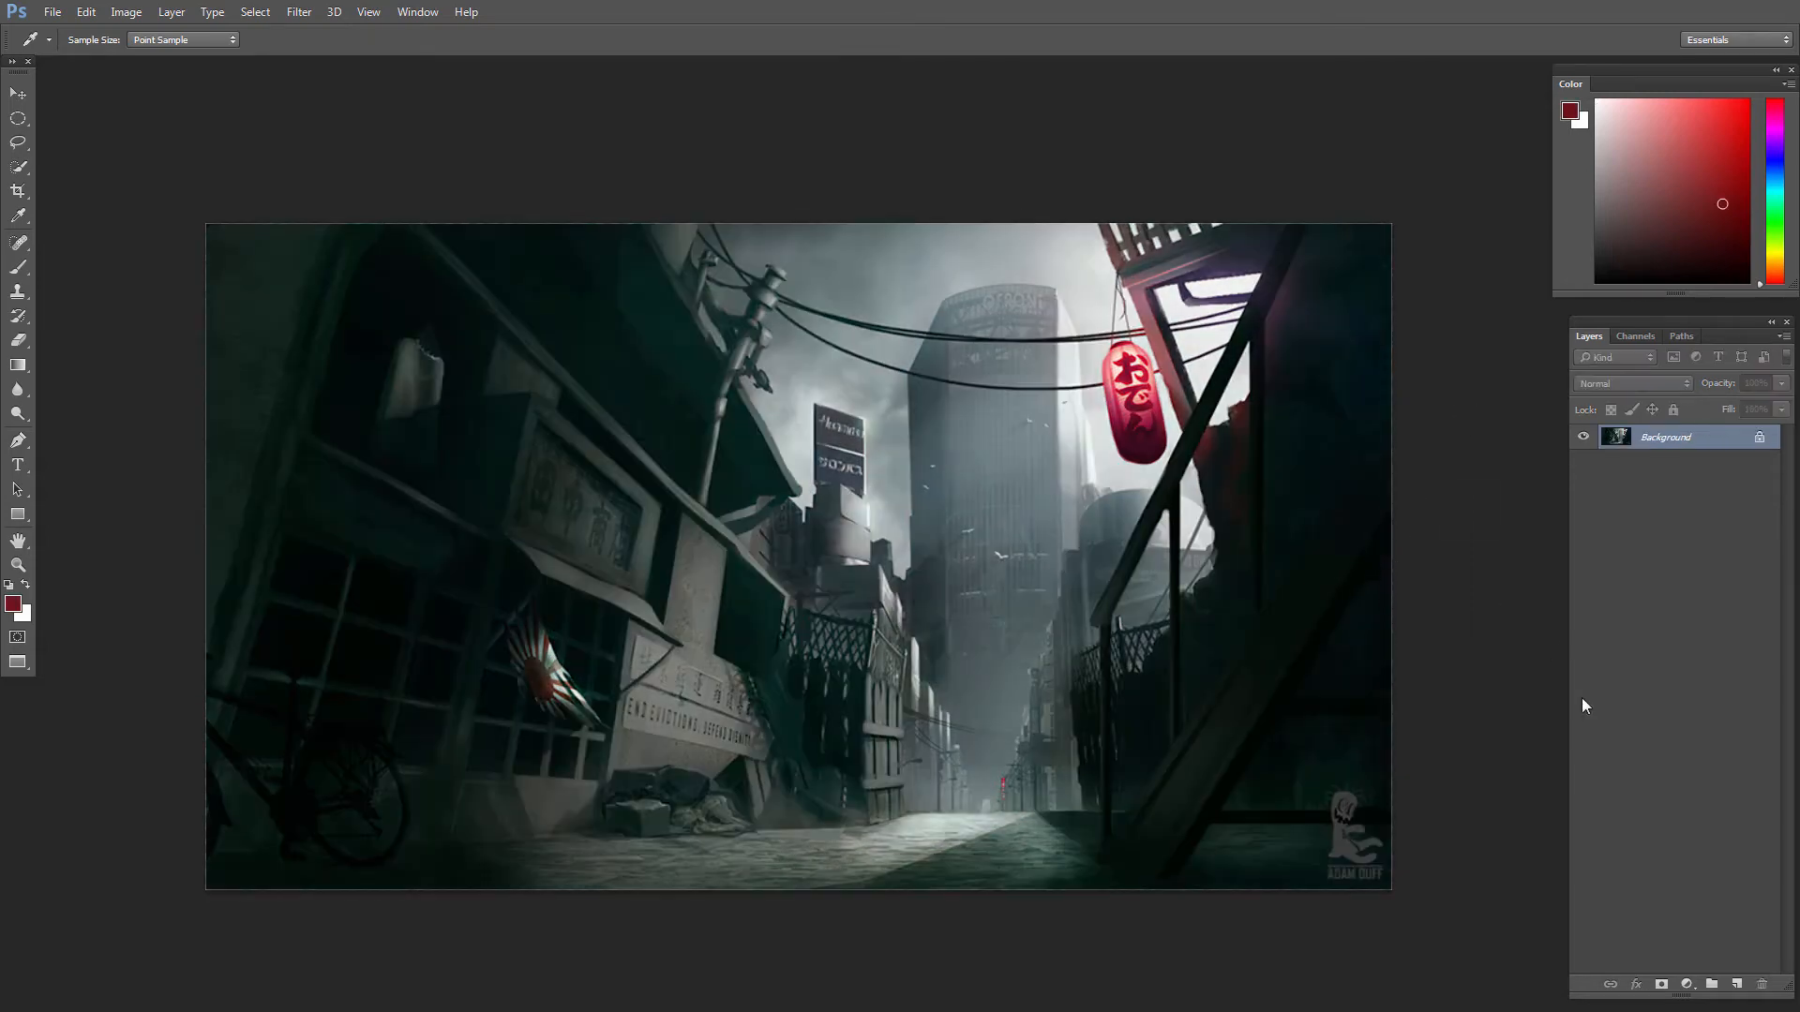
Step: Try out a Hue/Saturation adjustment layer's lightness control on the image
left_click(1686, 984)
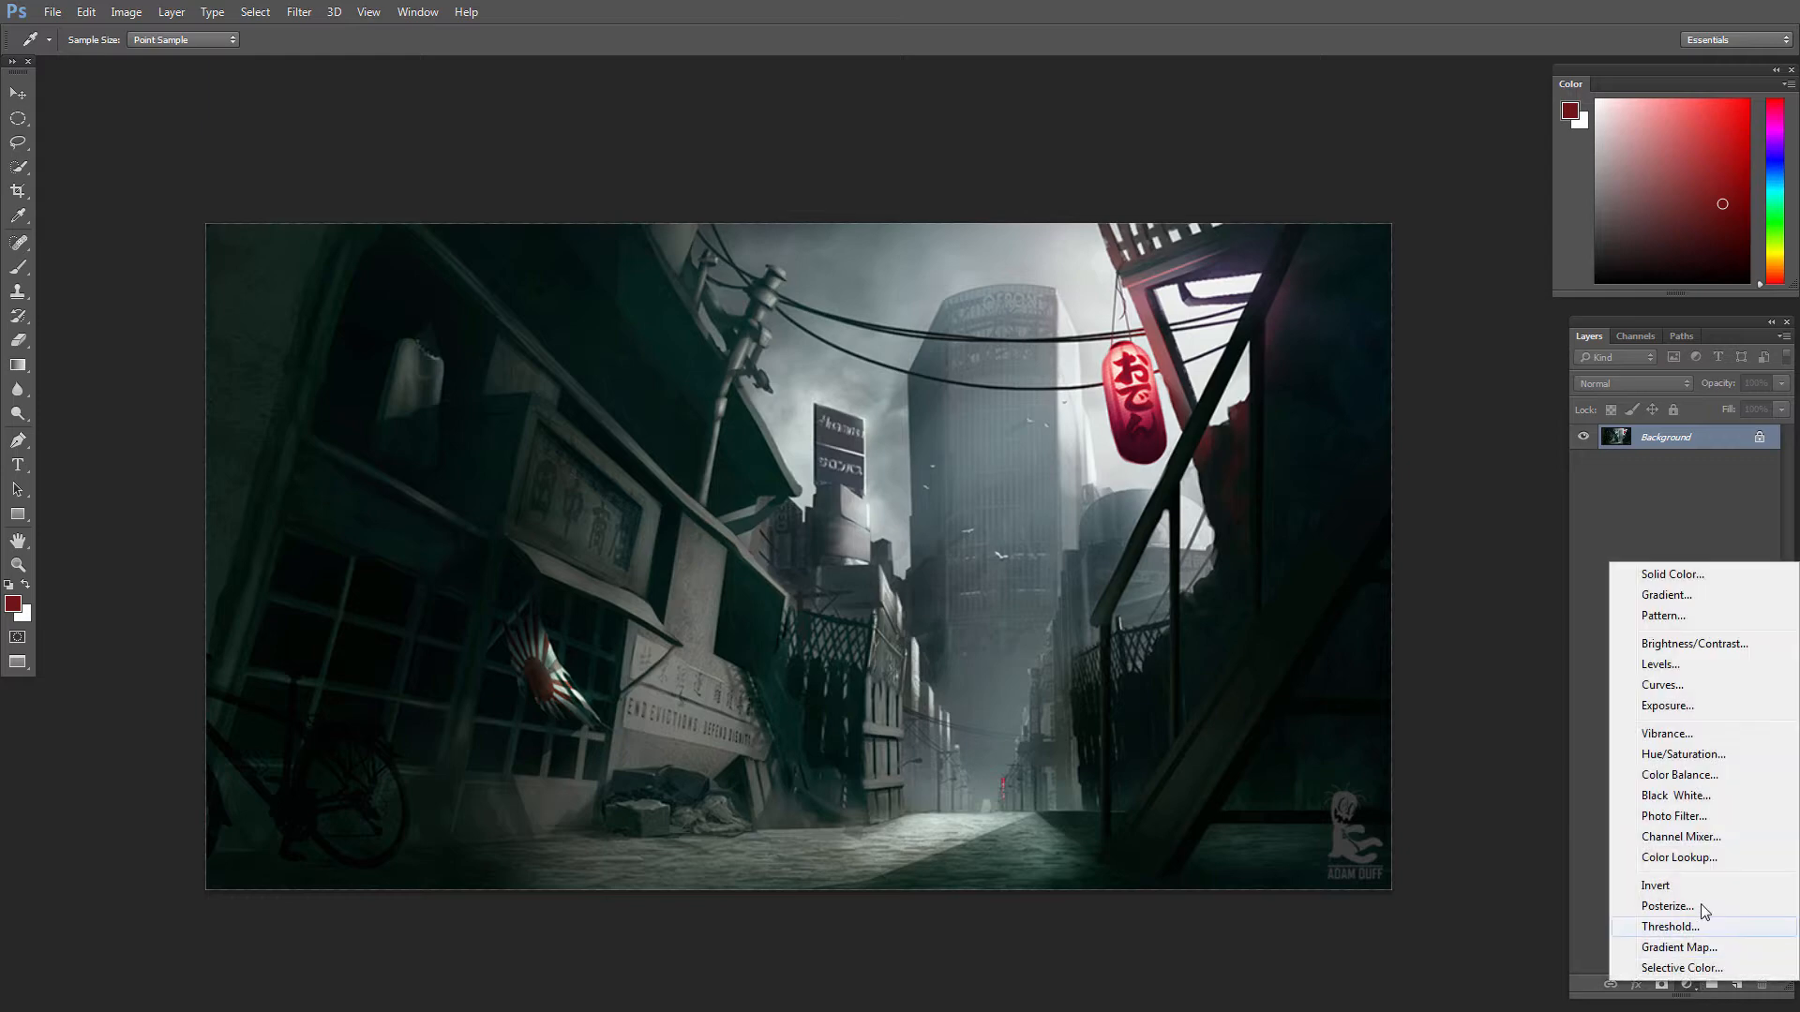
left_click(1683, 755)
key("v")
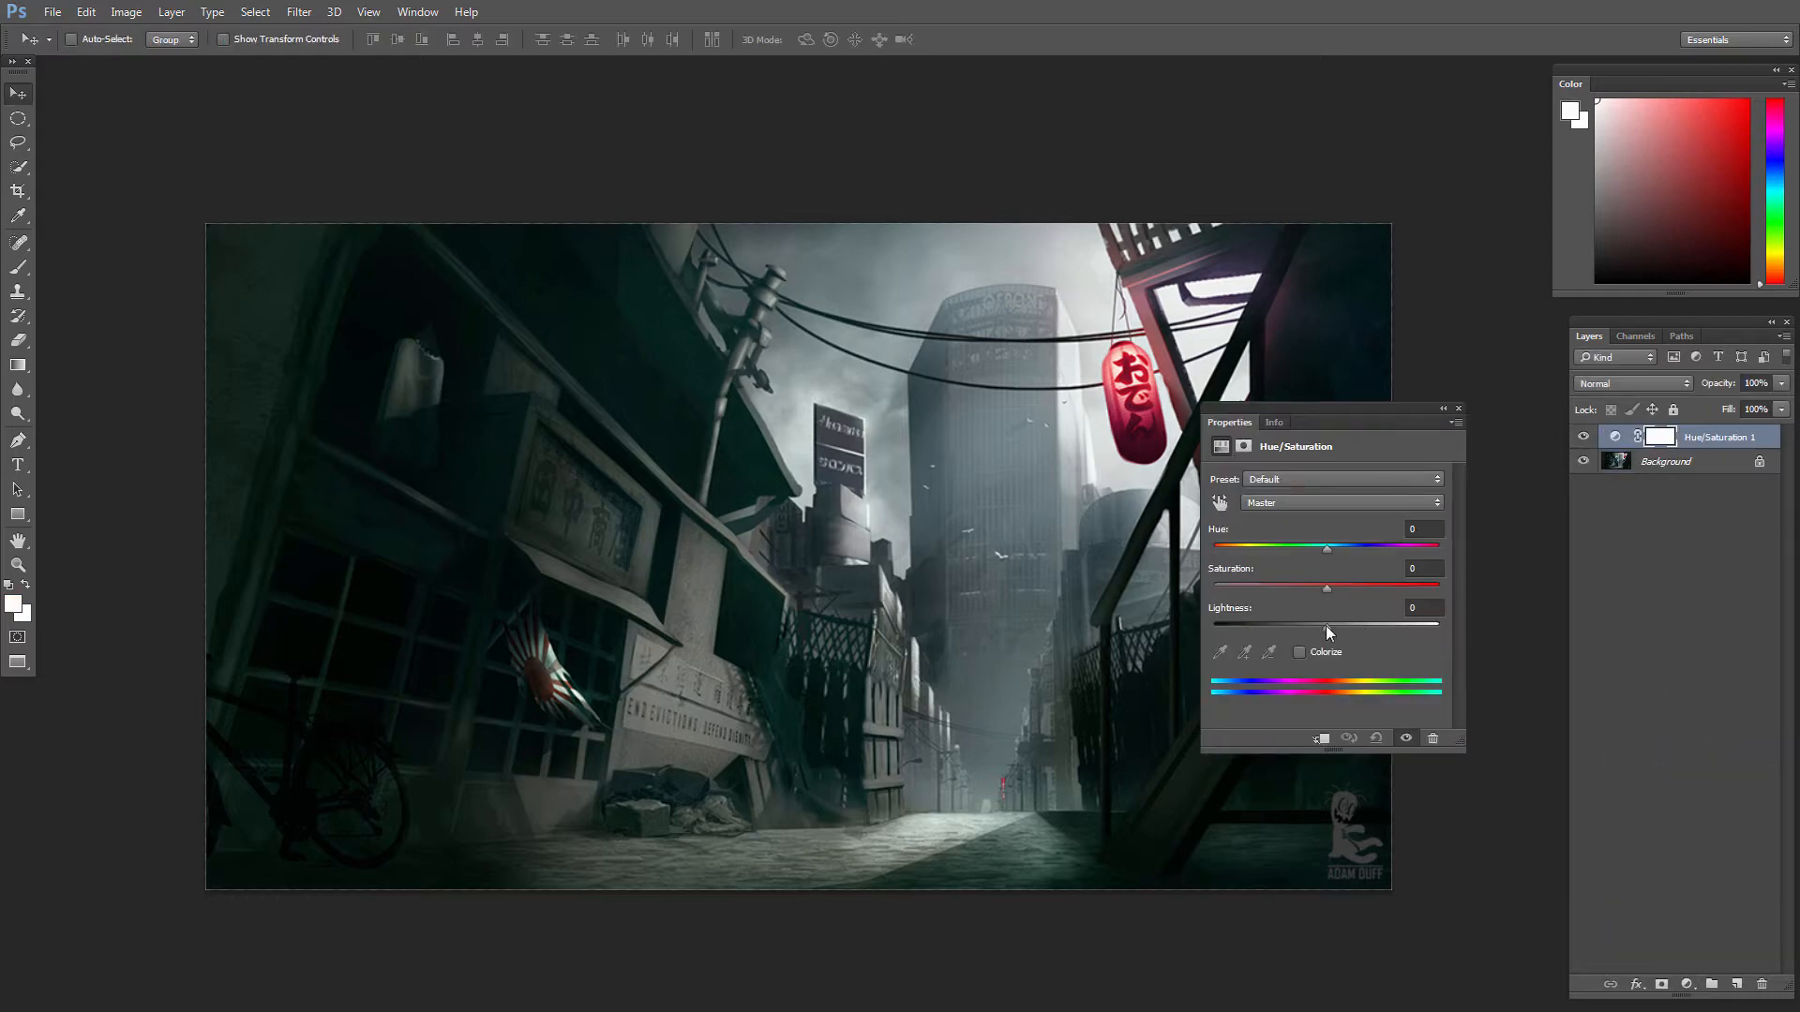
mouse_move(1326, 627)
left_mouse_down()
mouse_move(1228, 628)
mouse_move(1425, 628)
mouse_move(1326, 627)
left_mouse_up()
left_click(1458, 408)
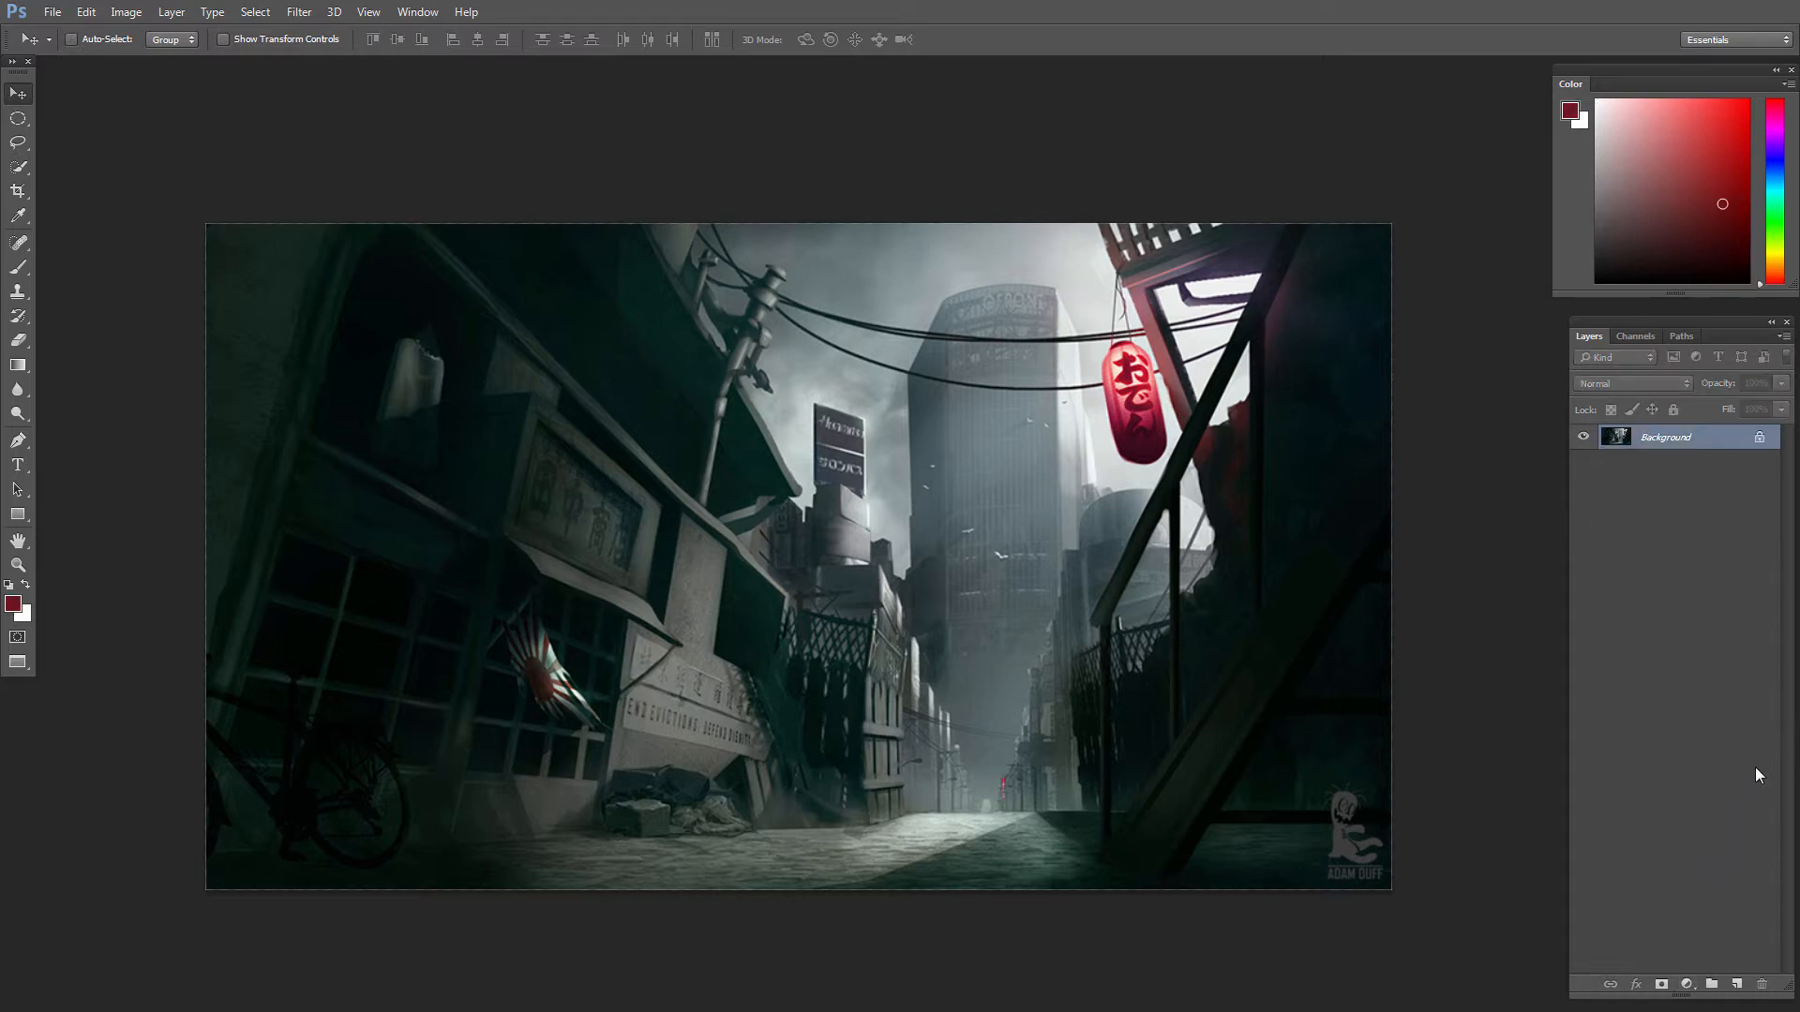
Step: Add a new layer in Multiply mode above the background and fill it with light pink
left_click(1738, 985)
left_click(1634, 384)
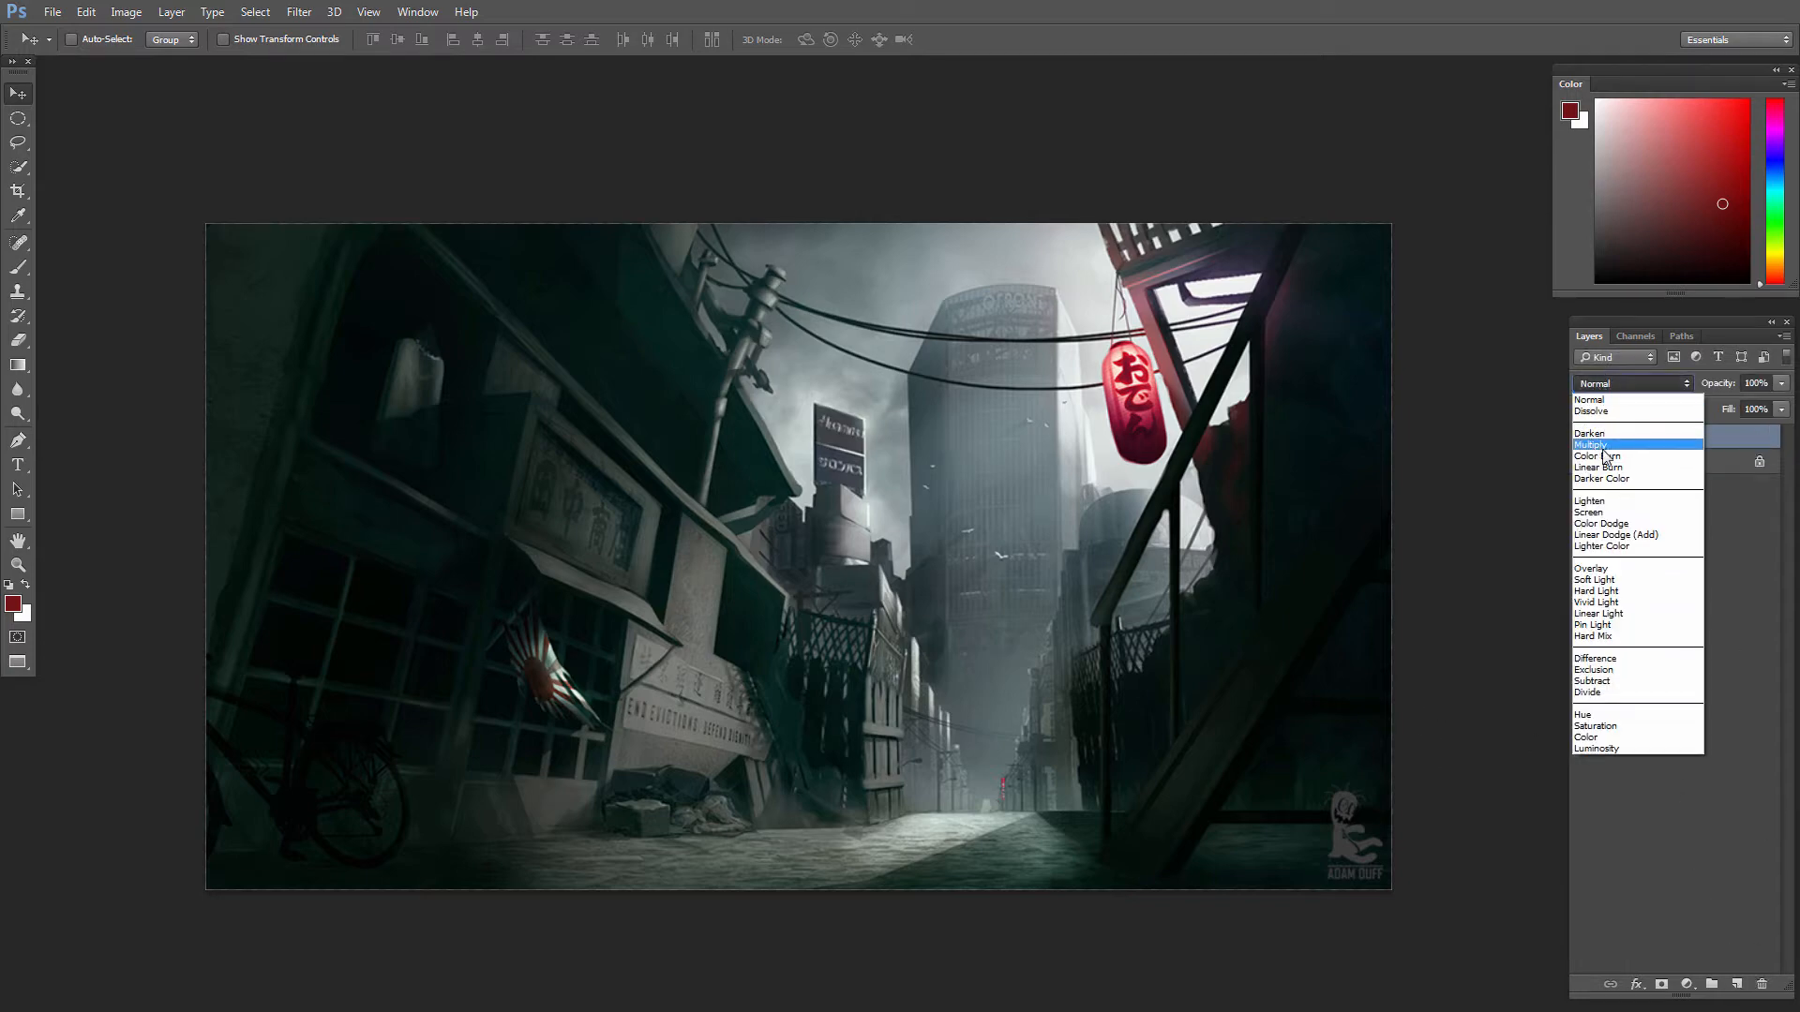
left_click(1631, 429)
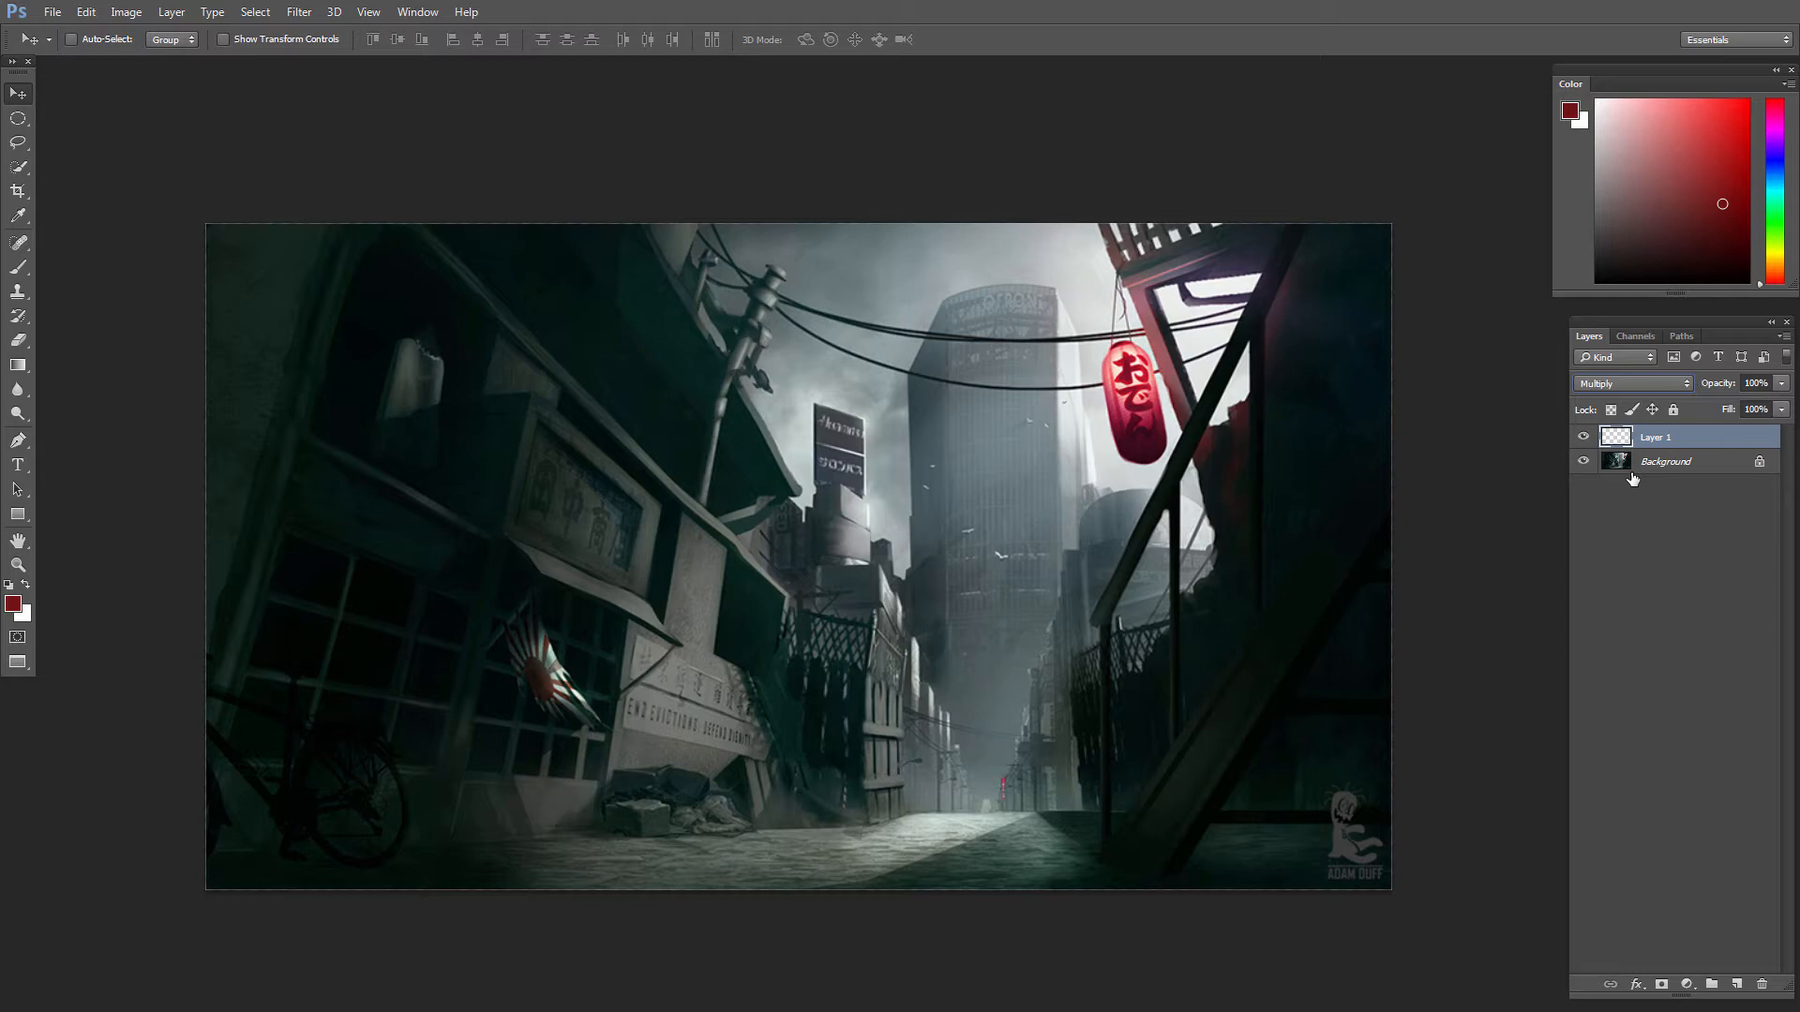
left_click_drag(1651, 149, 1632, 72)
key("alt+BackSpace")
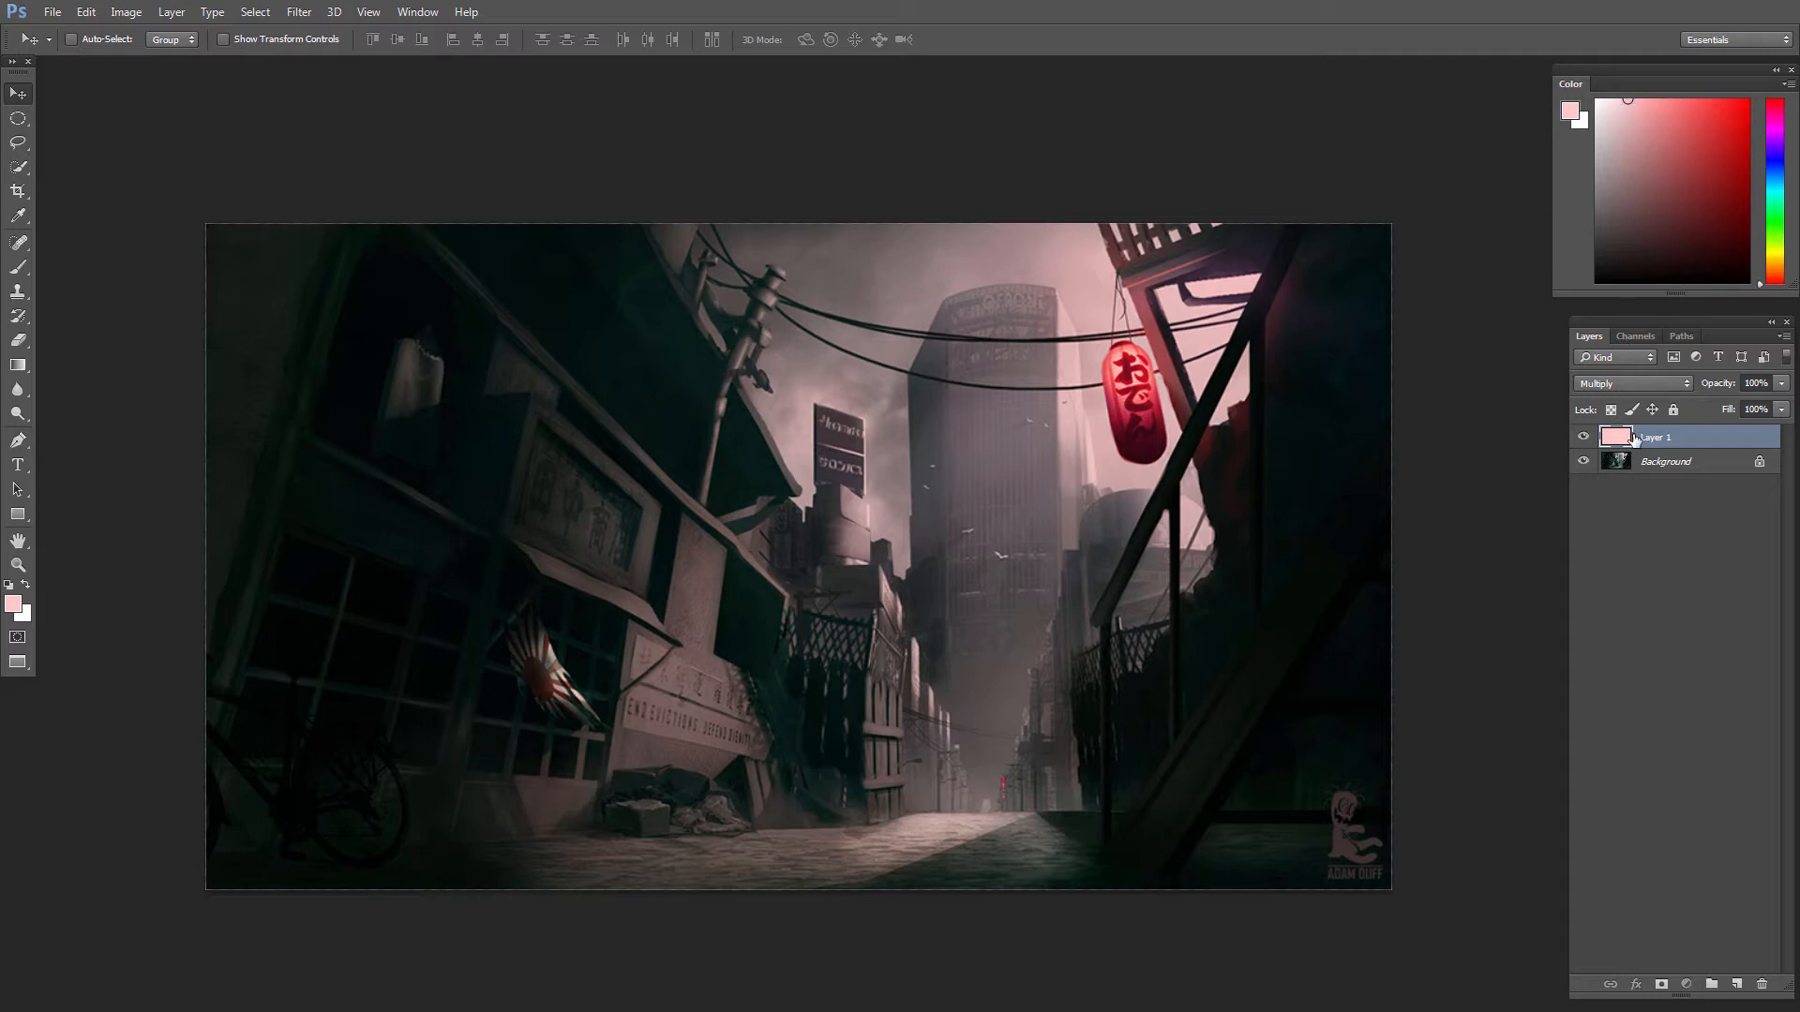
Step: Try a lower lightness on the pink layer with Hue/Saturation, cancel it, and delete the layer
key("ctrl+u")
mouse_move(273, 615)
left_mouse_down()
mouse_move(176, 604)
mouse_move(254, 597)
left_mouse_up()
left_click(462, 456)
left_click(1762, 985)
Step: Choose a dark, desaturated blue as the foreground color
key("b")
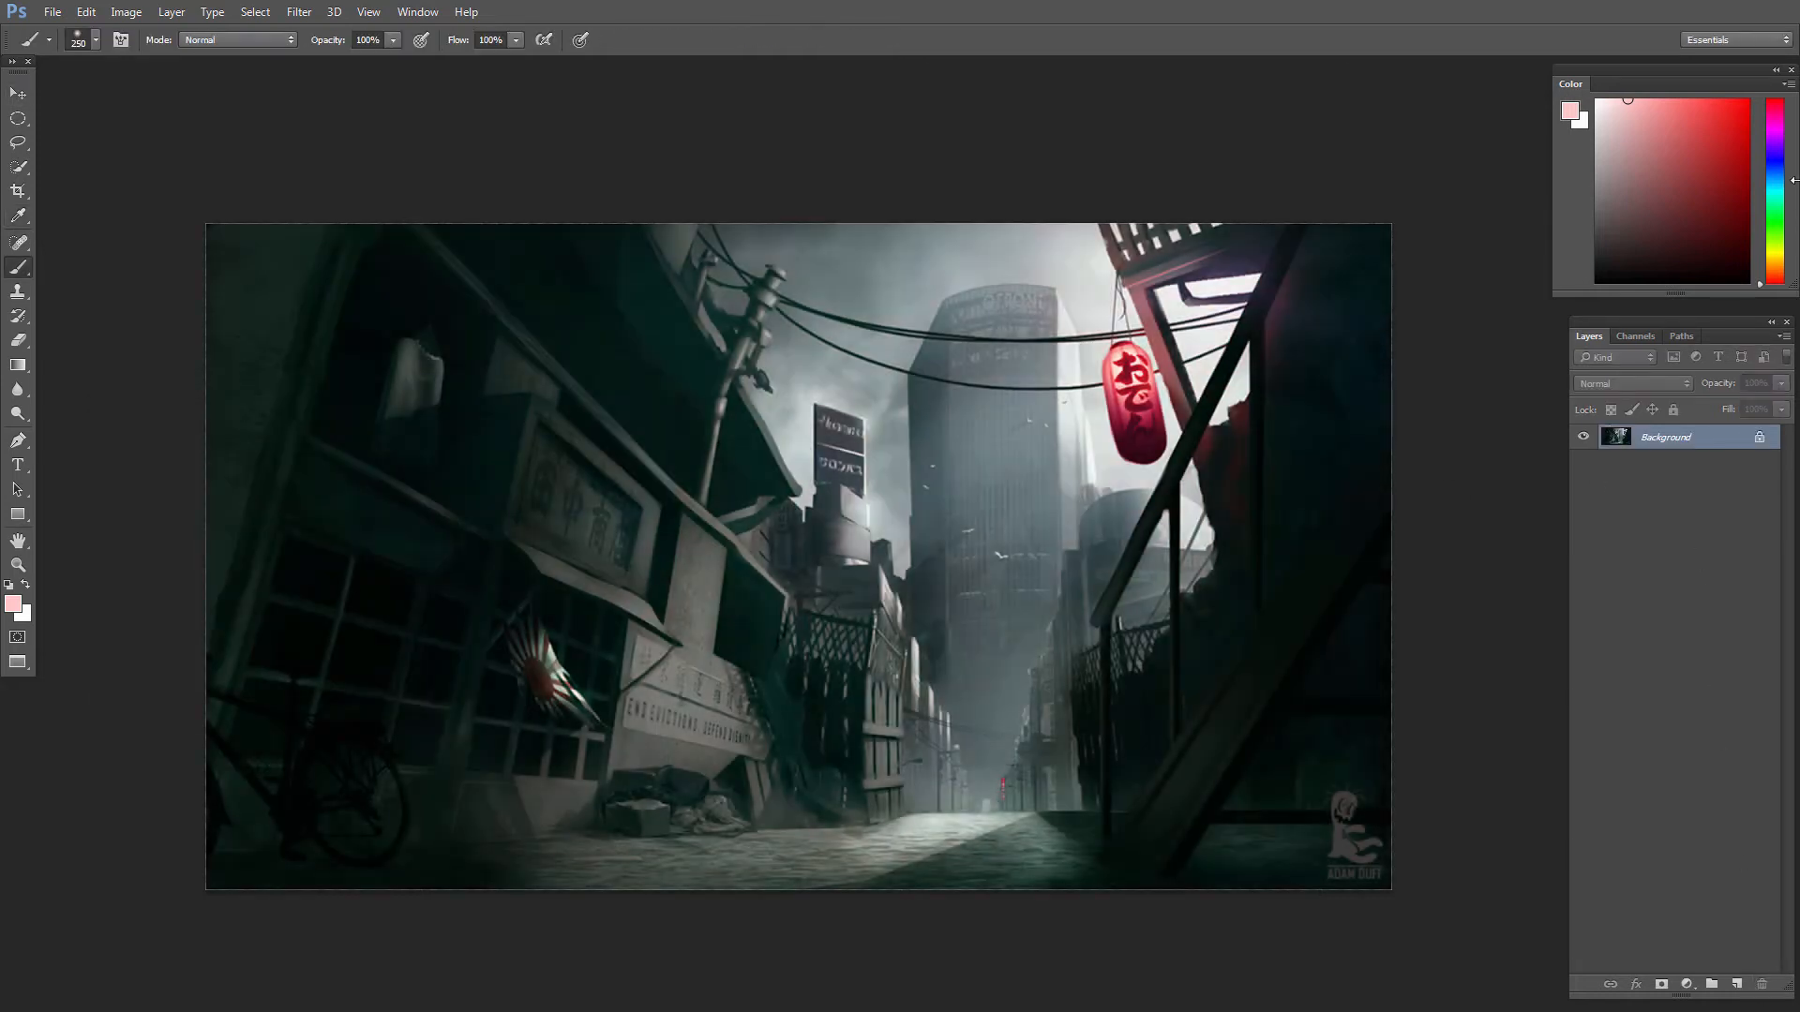
left_click(1779, 179)
left_click_drag(1781, 180, 1780, 162)
left_click(1667, 232)
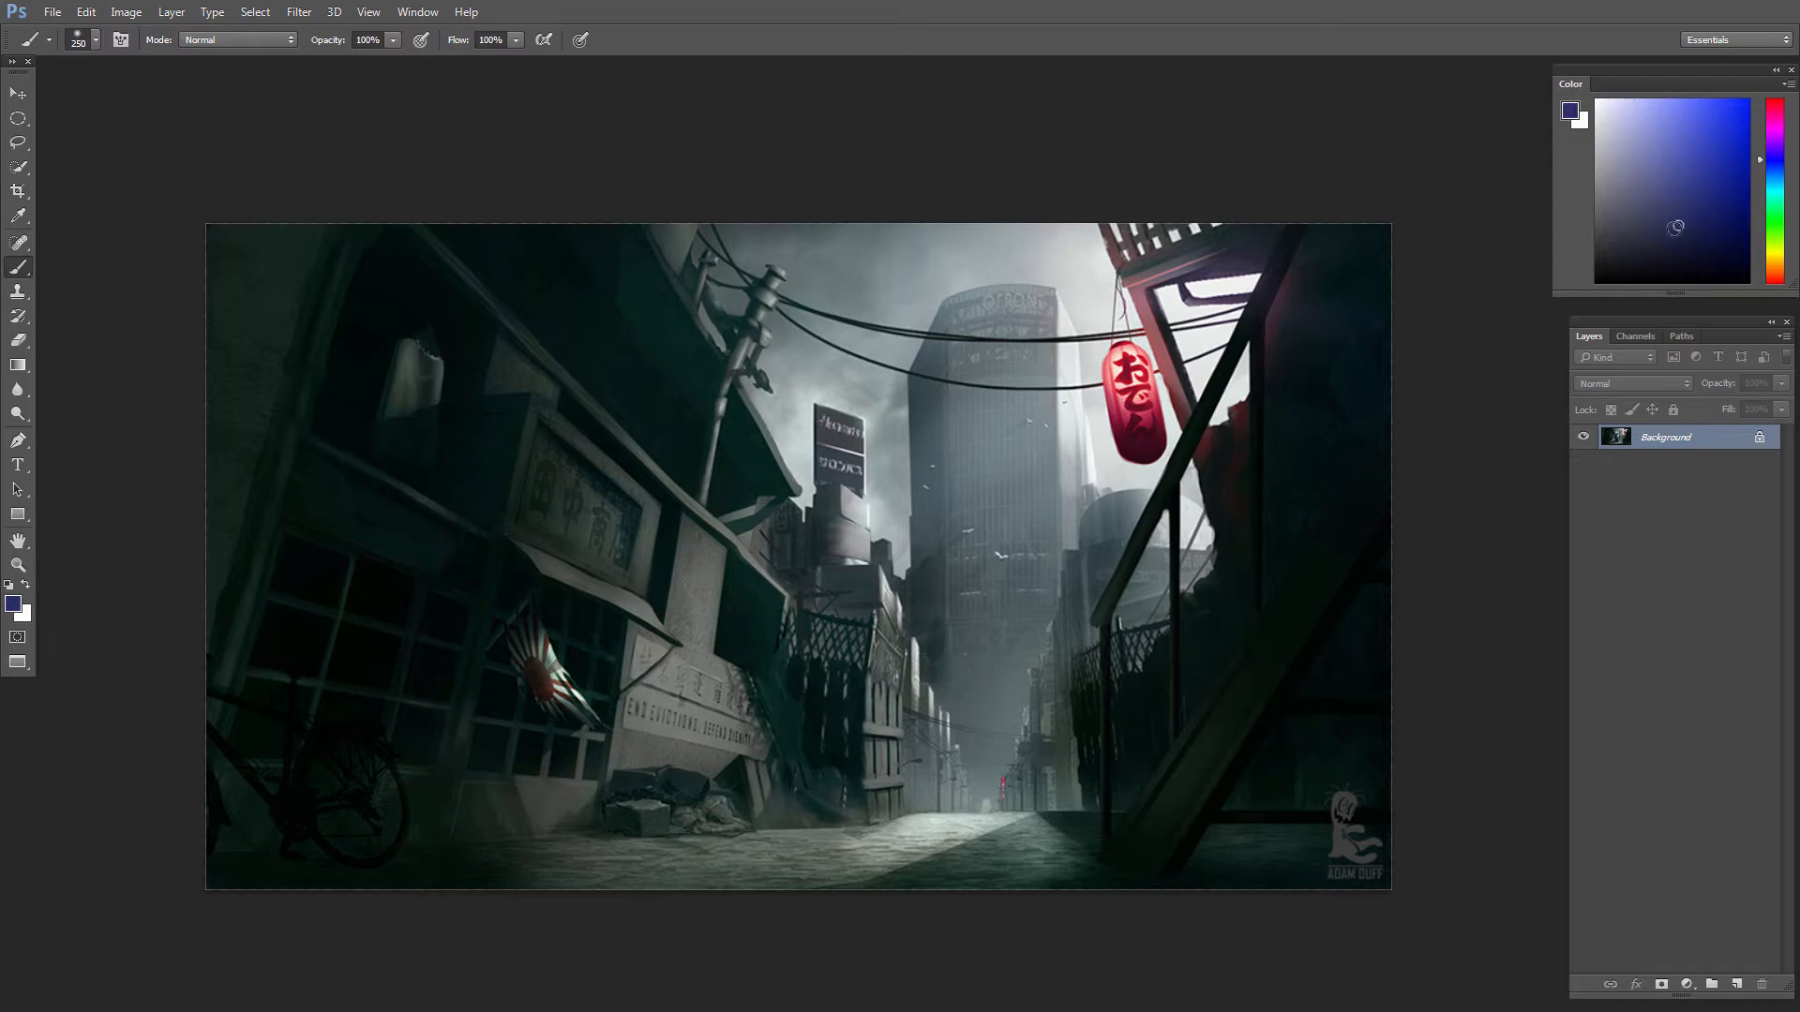
left_click(1780, 172)
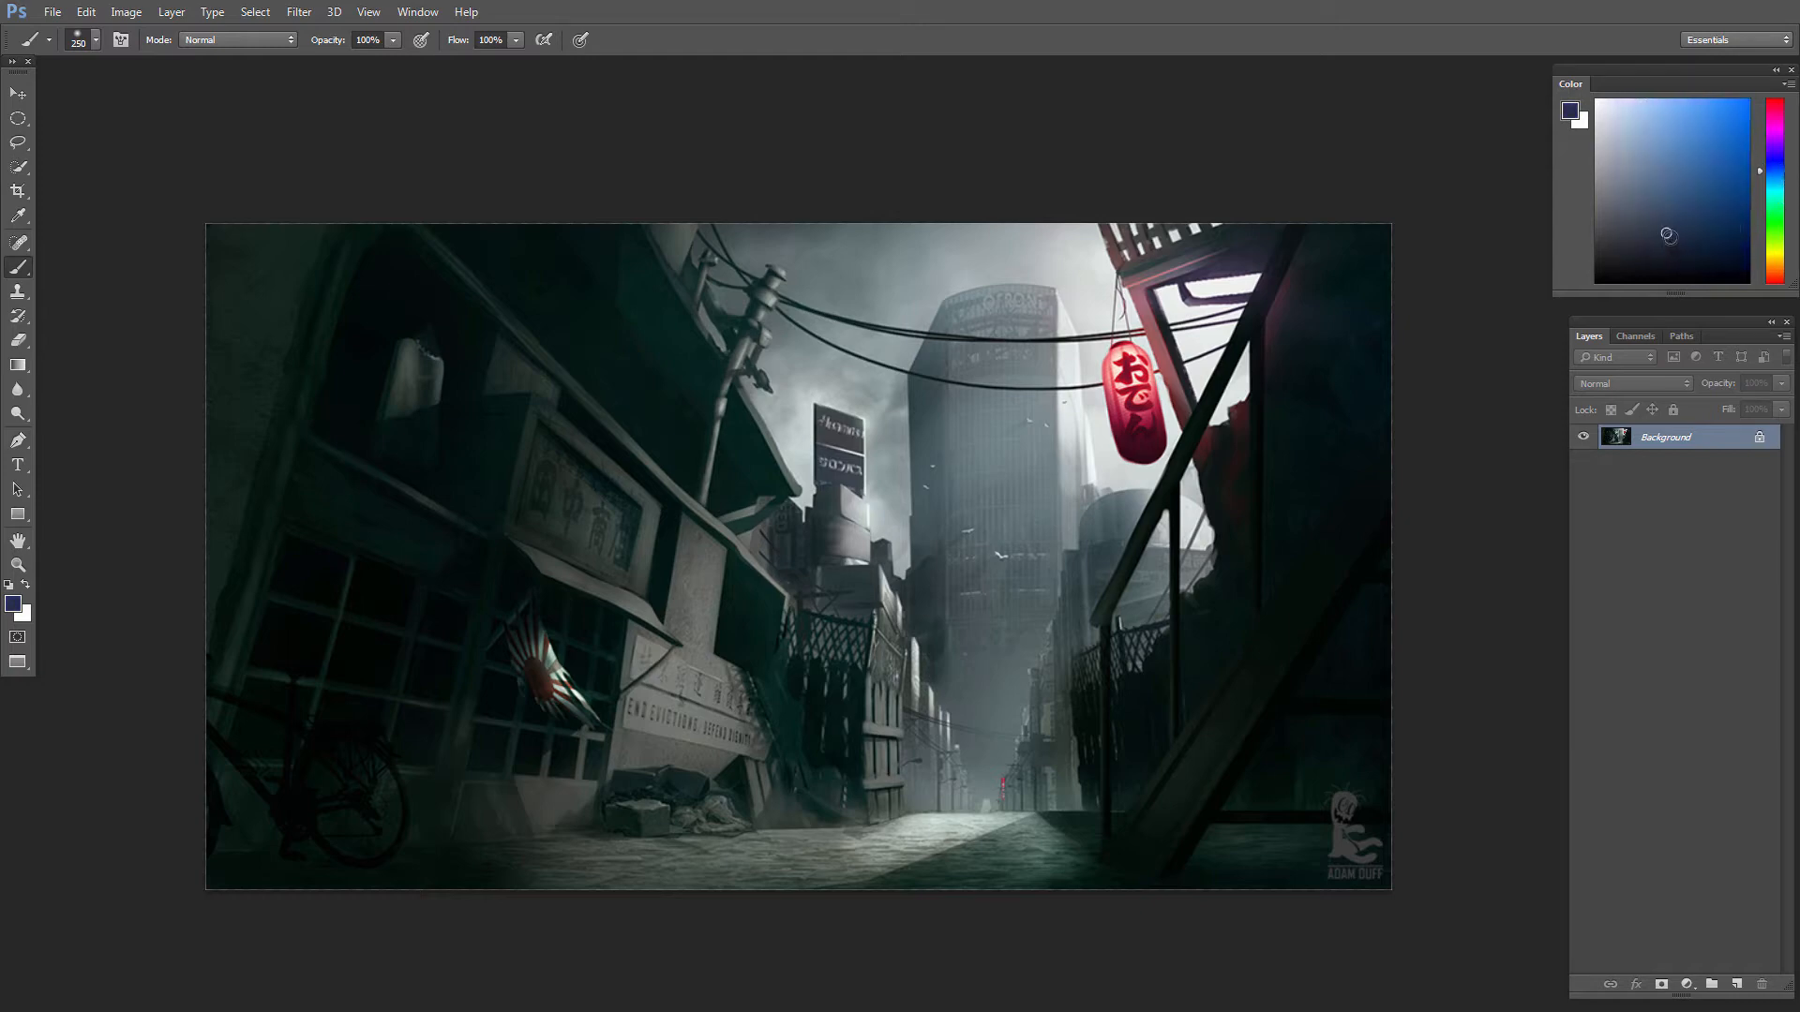
left_click(1671, 236)
Step: Add a new layer in Multiply mode and fill it with the dark blue foreground color
left_click(1736, 984)
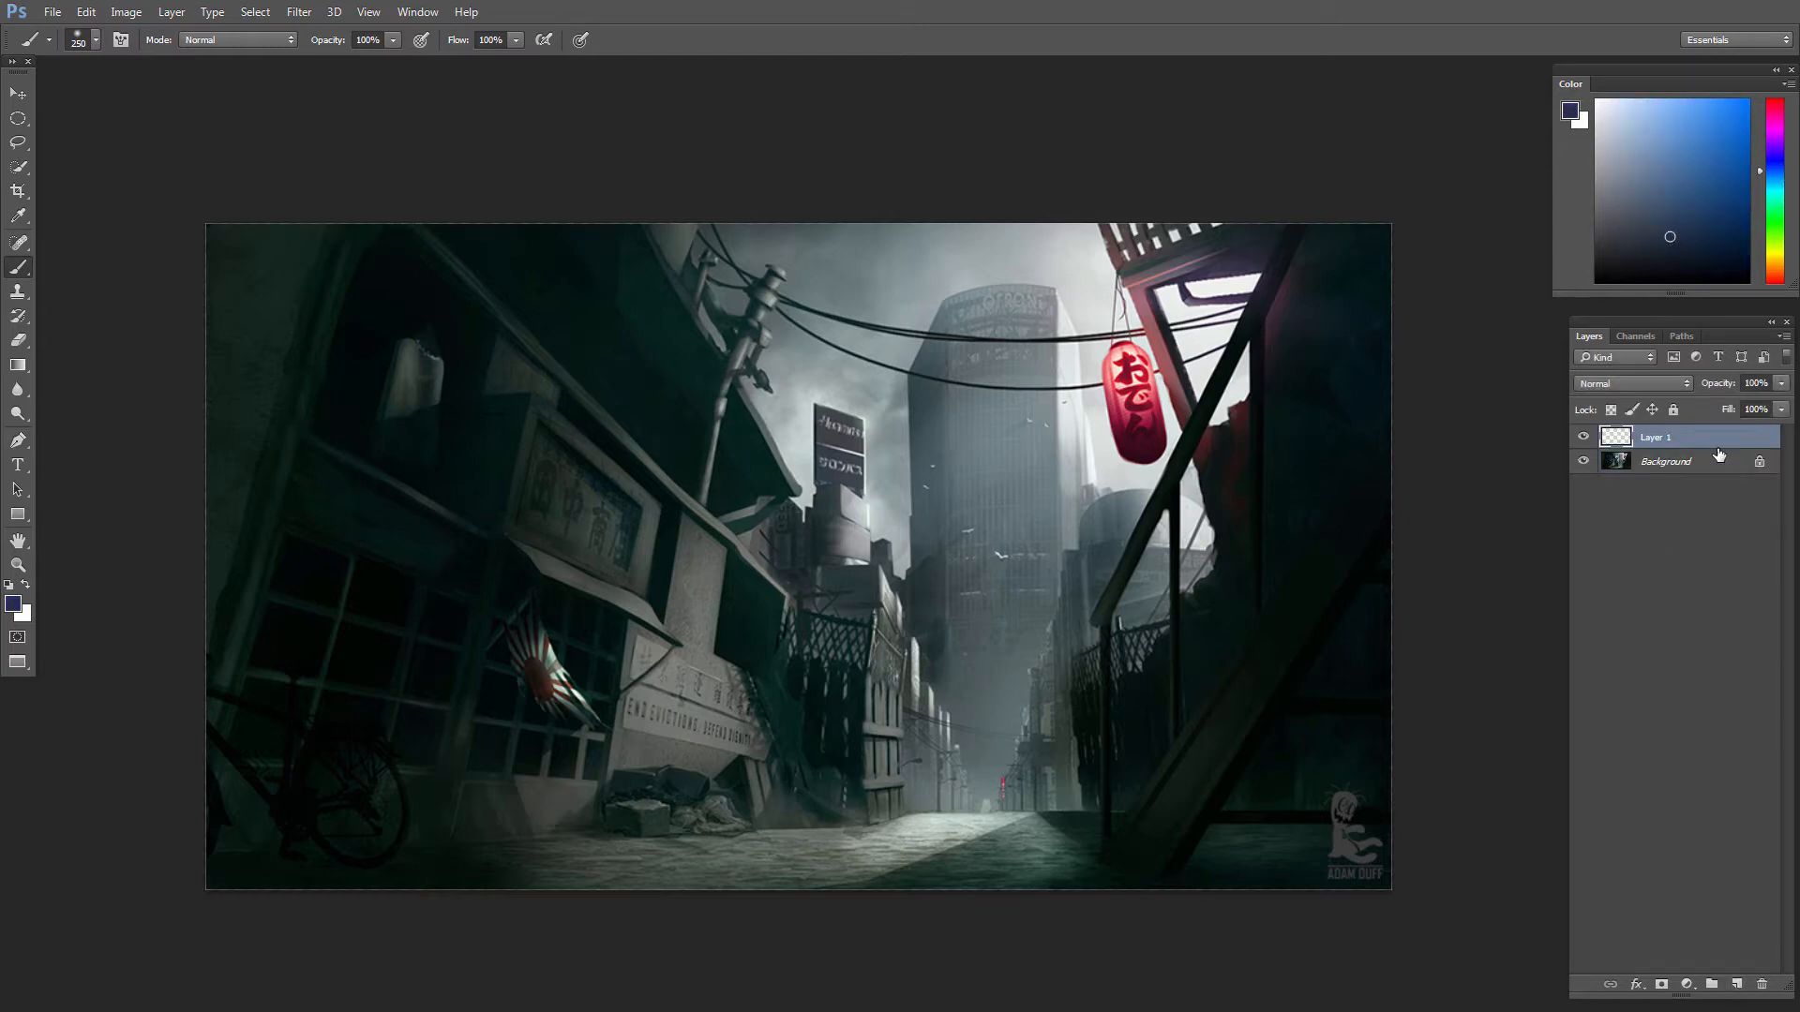
left_click(1620, 386)
left_click(1645, 446)
key("alt+BackSpace")
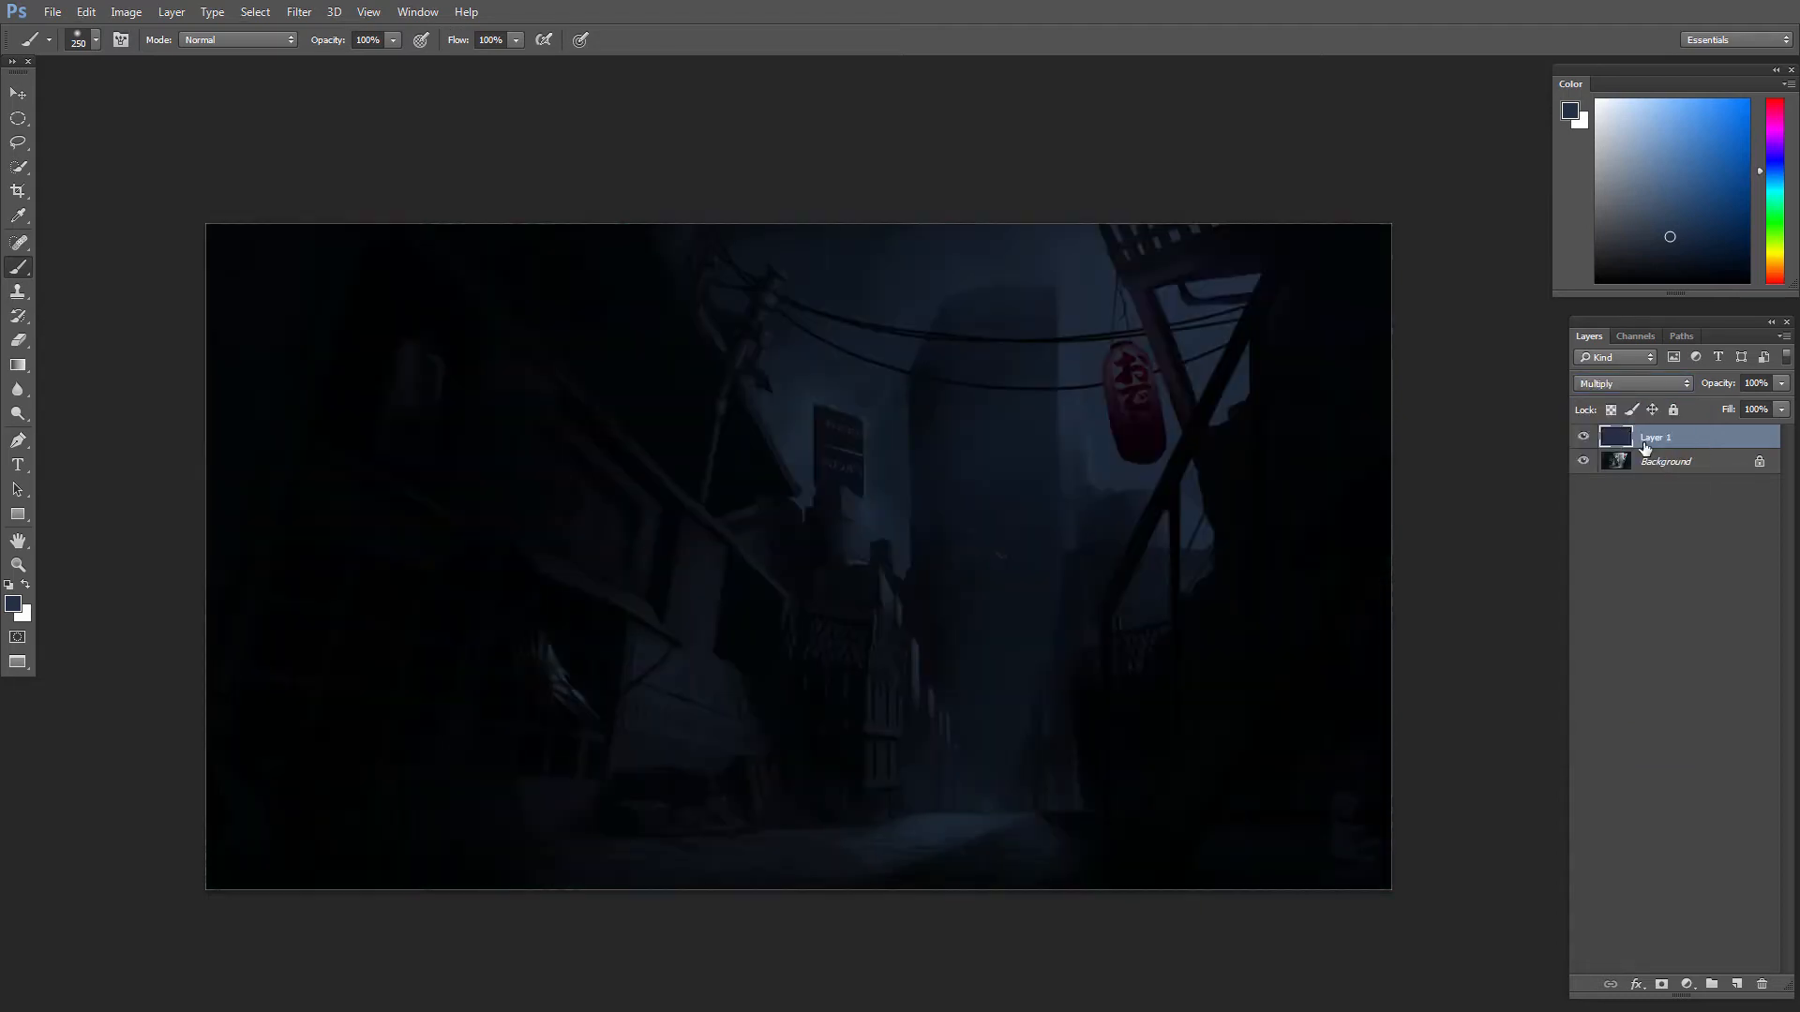
scroll(935, 583, "up", 2)
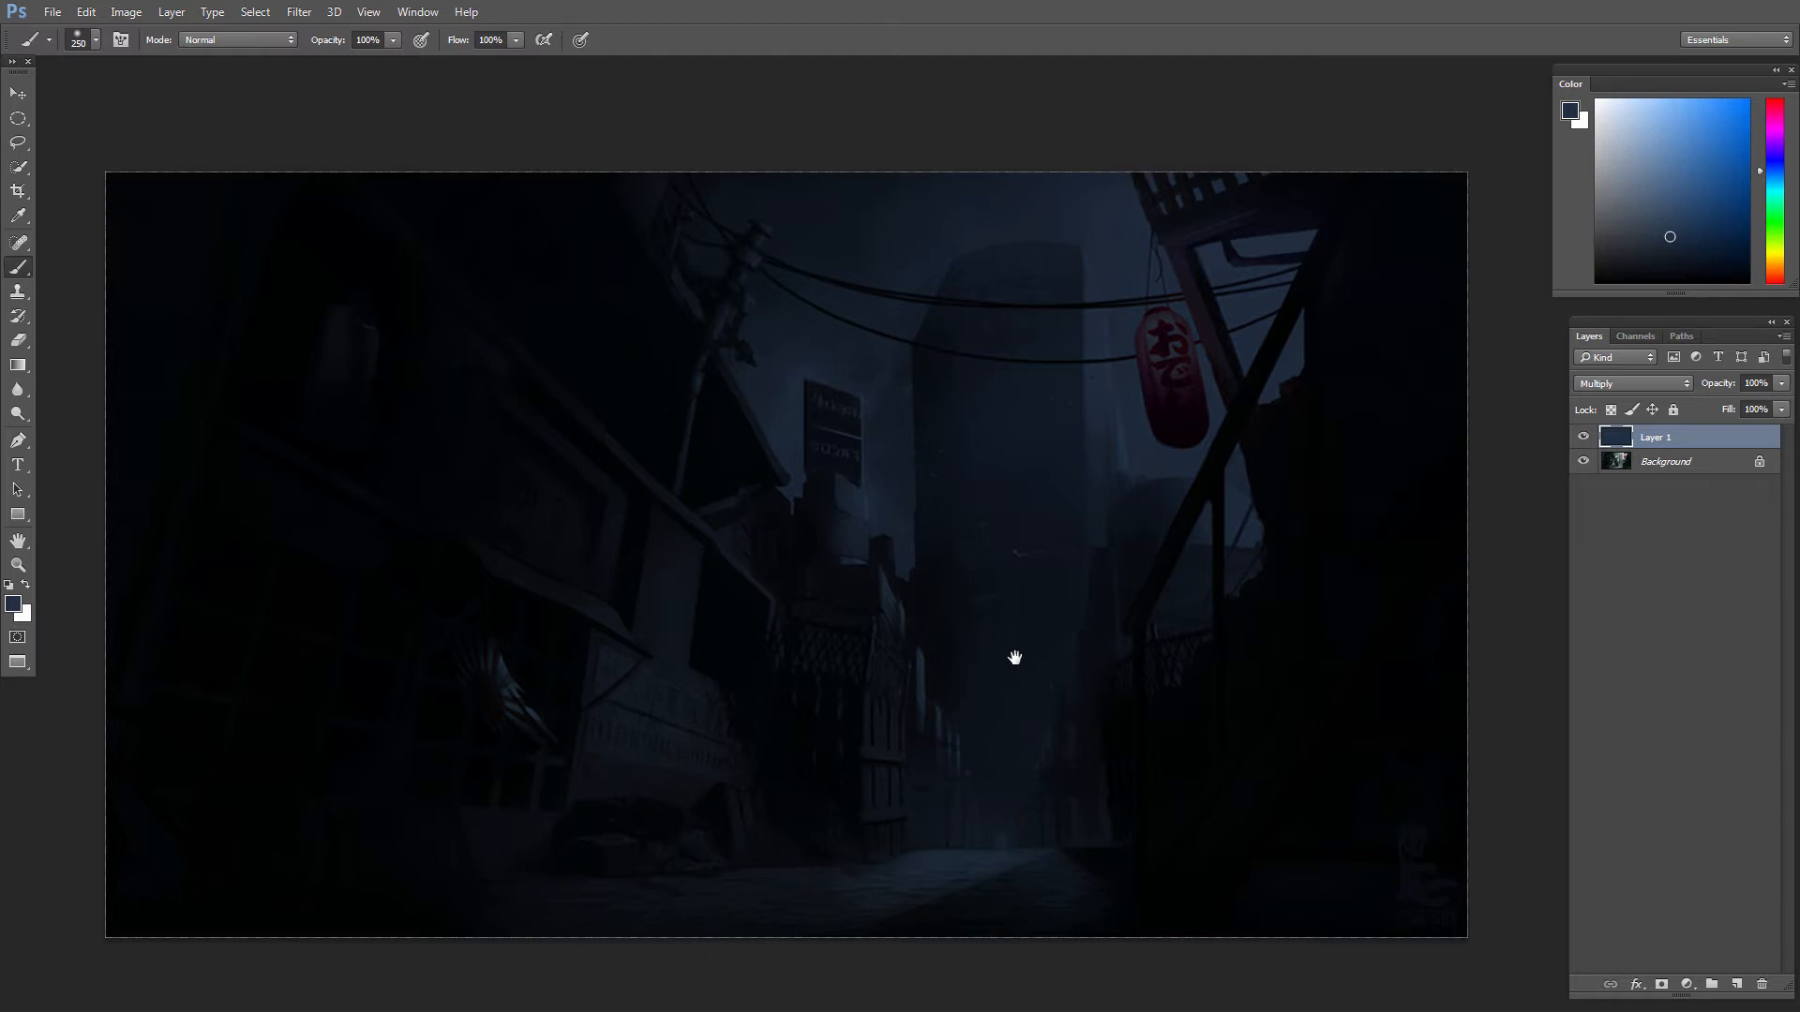
Step: Darken the blue Multiply layer with Hue/Saturation at hue +1, saturation +1 and lightness about -26, and compare the image with the layer hidden
key("v")
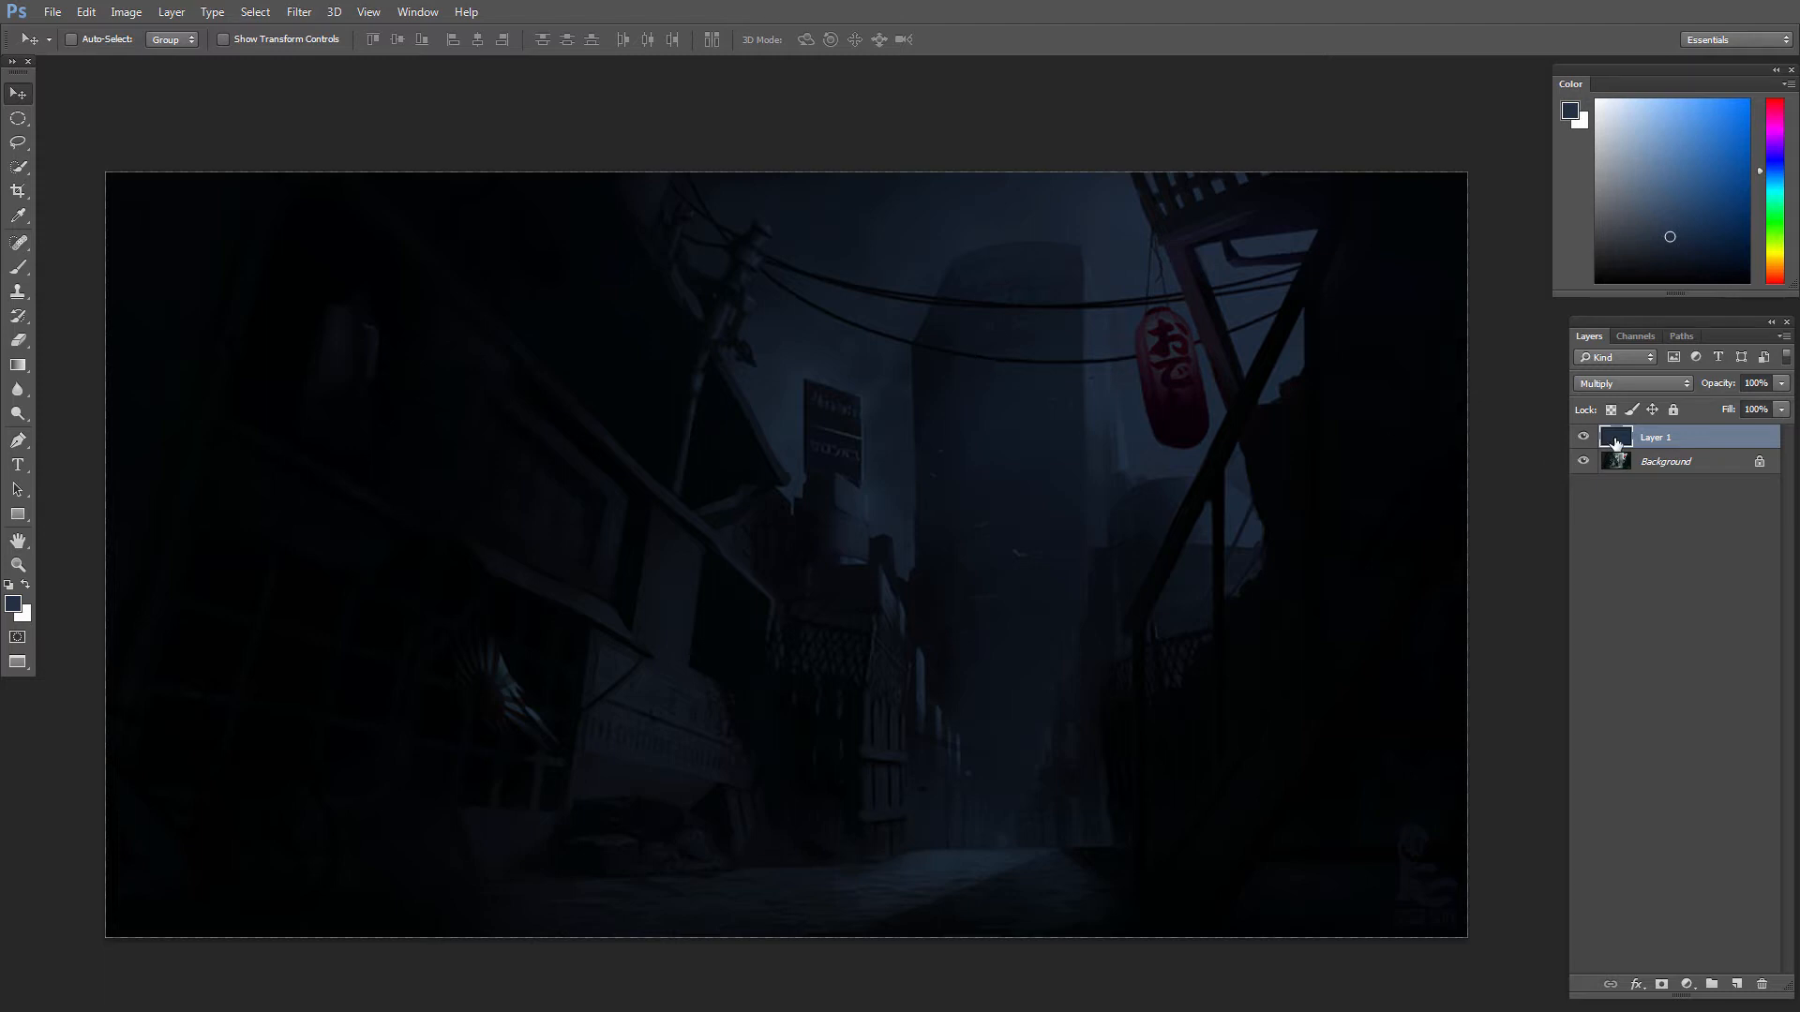
key("ctrl+u")
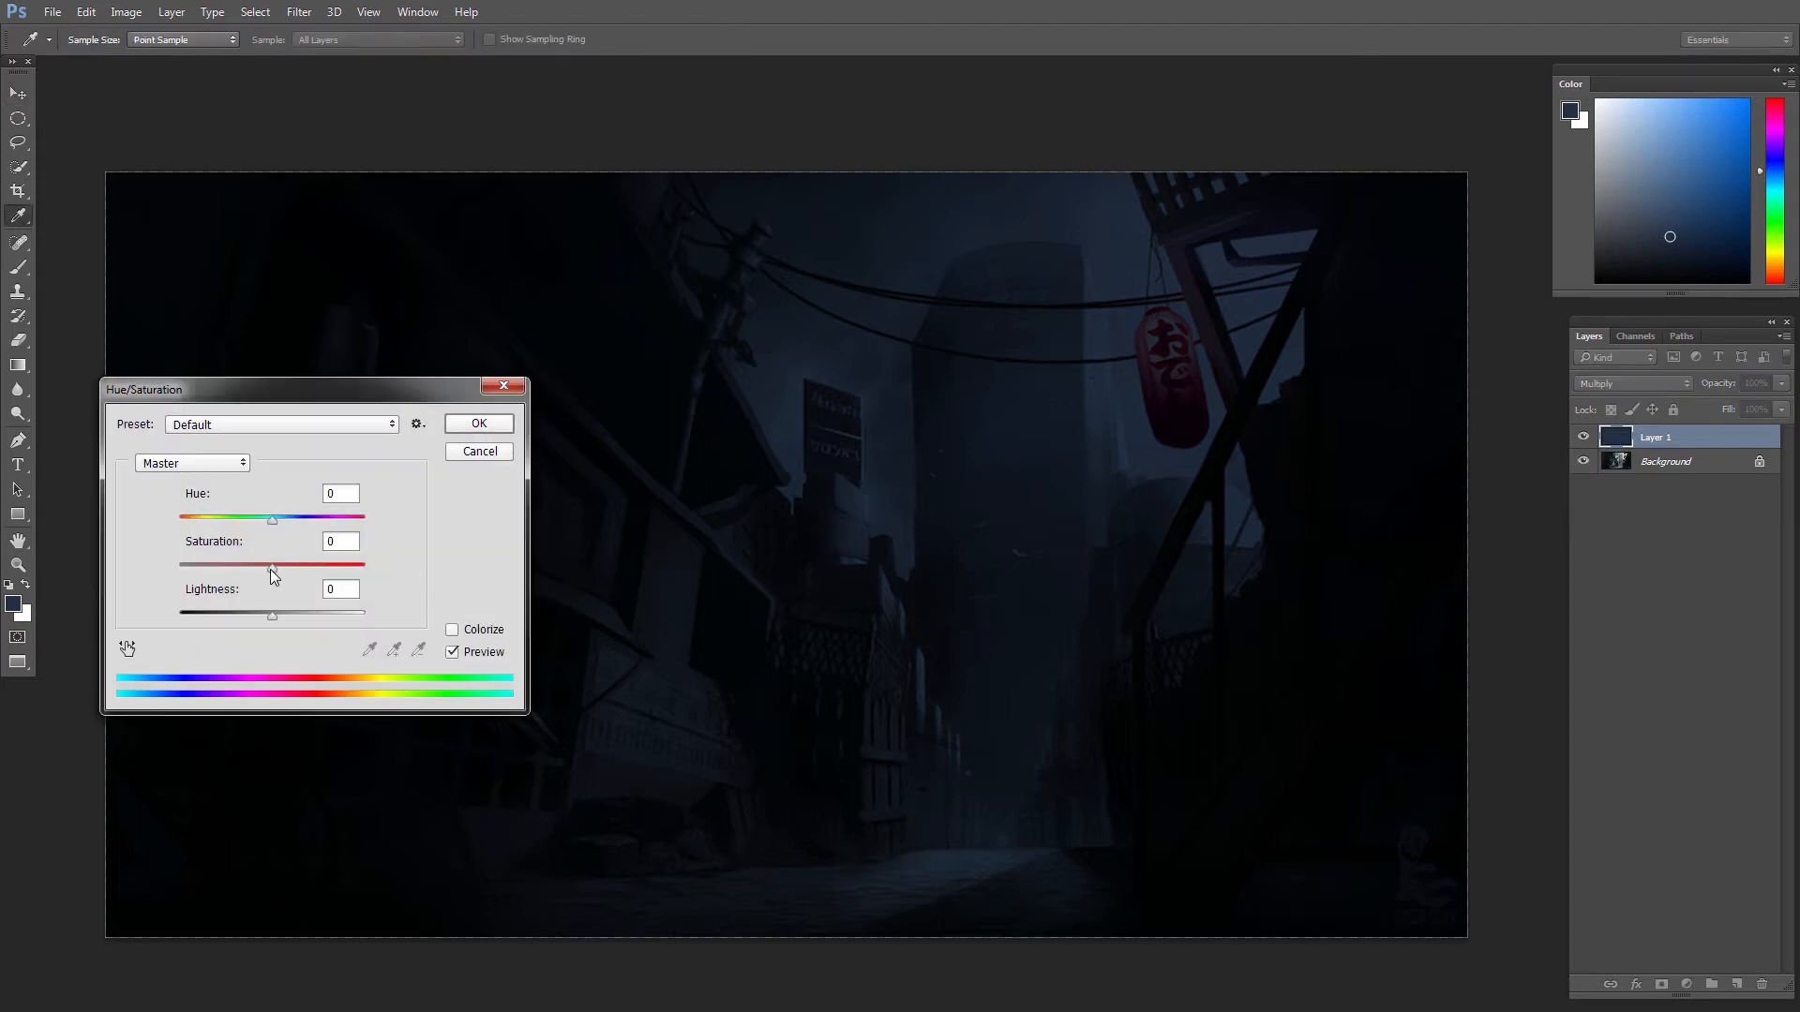
left_click_drag(272, 569, 271, 523)
left_click_drag(270, 615, 248, 609)
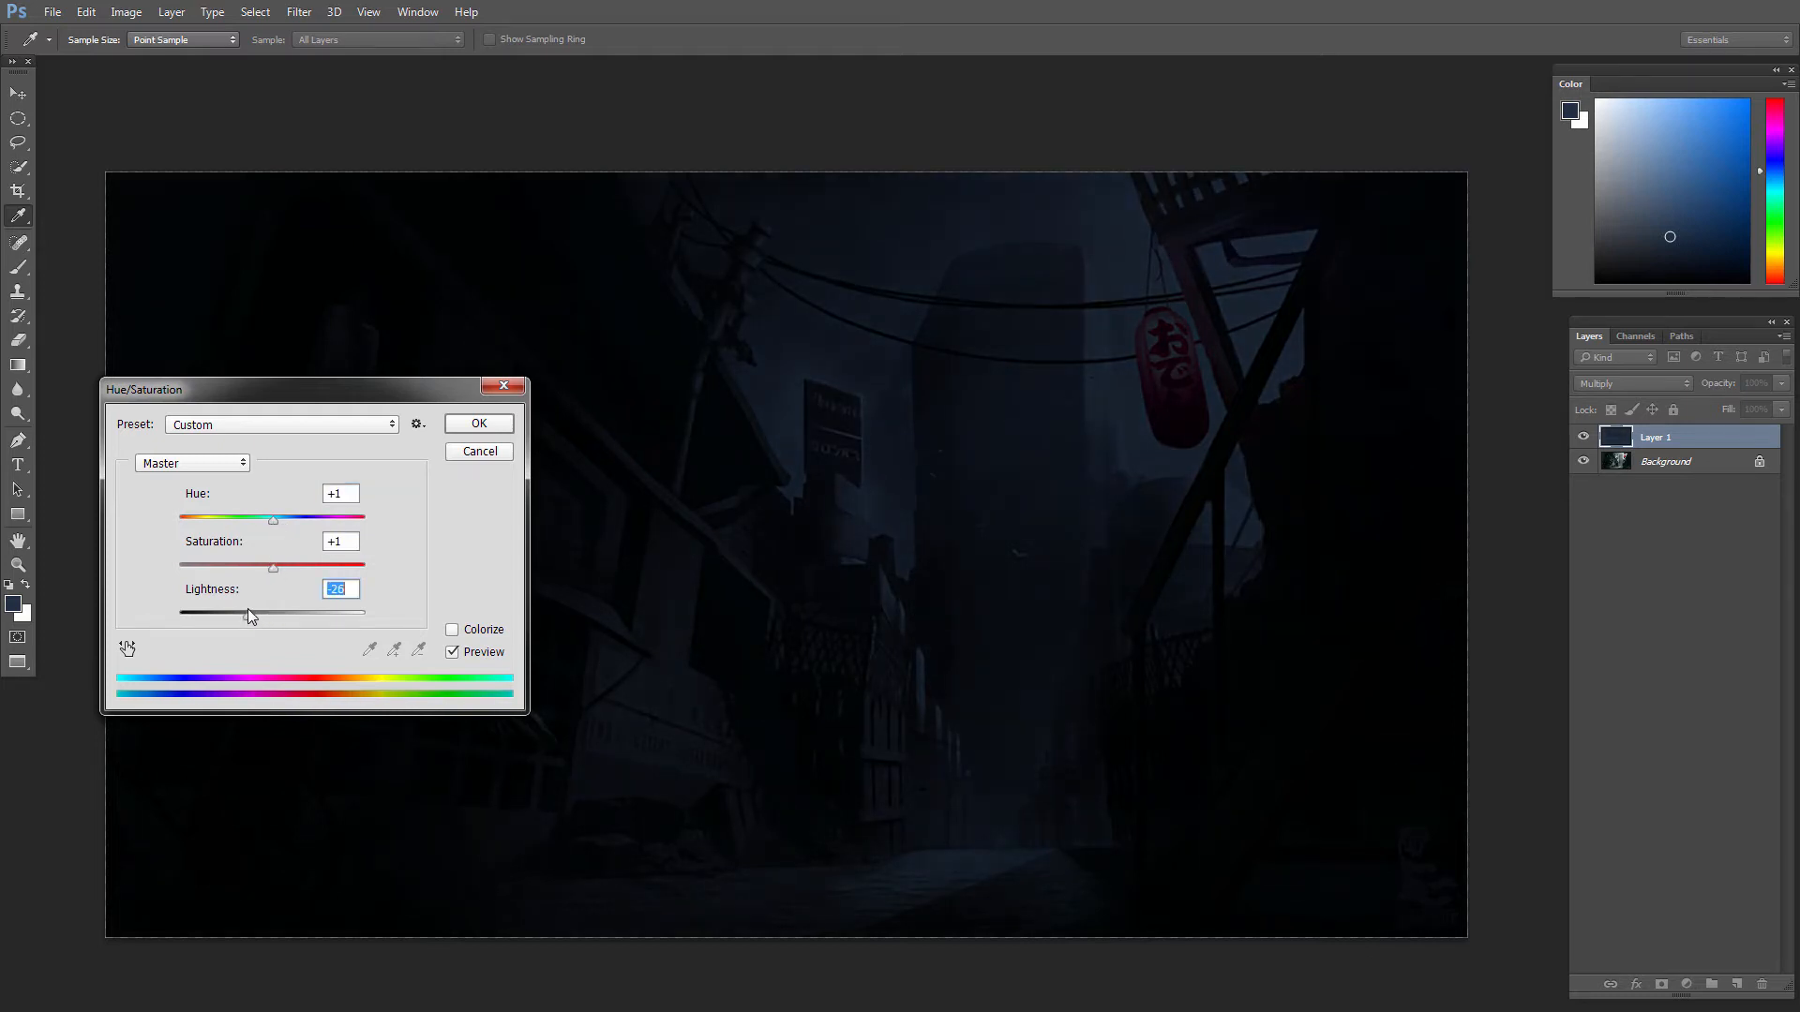
left_click(470, 419)
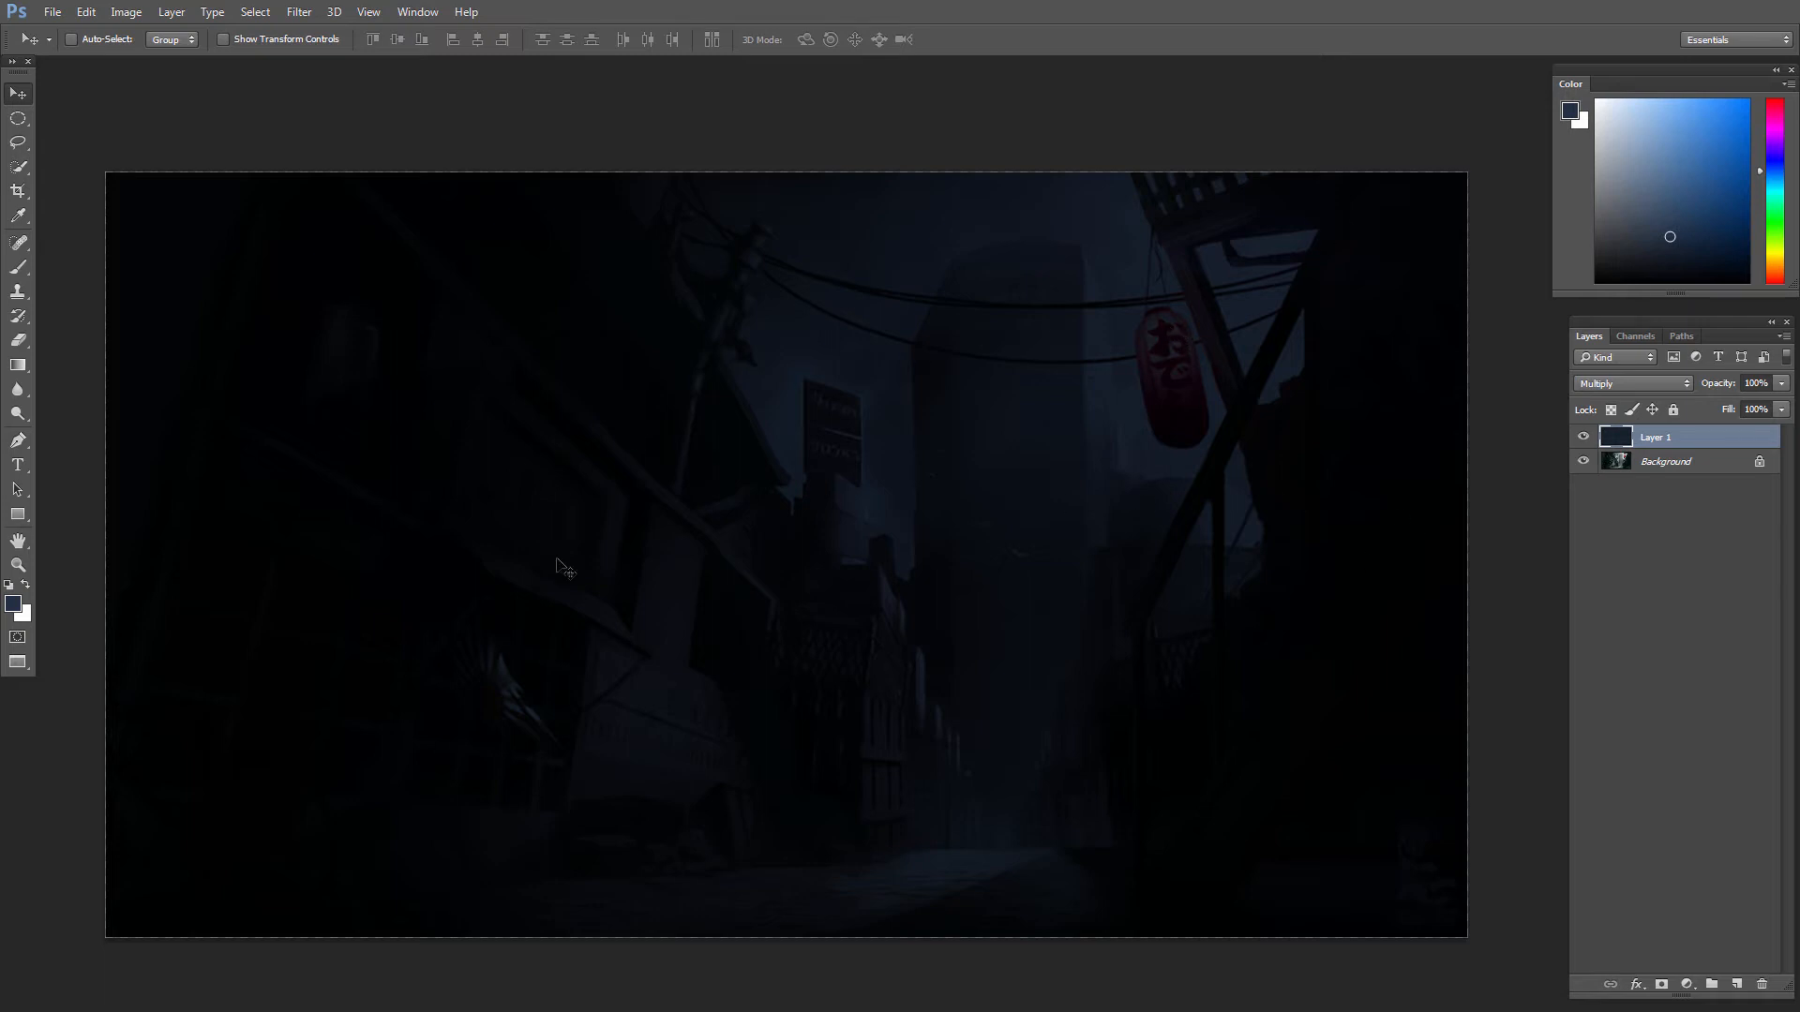
left_click(1583, 437)
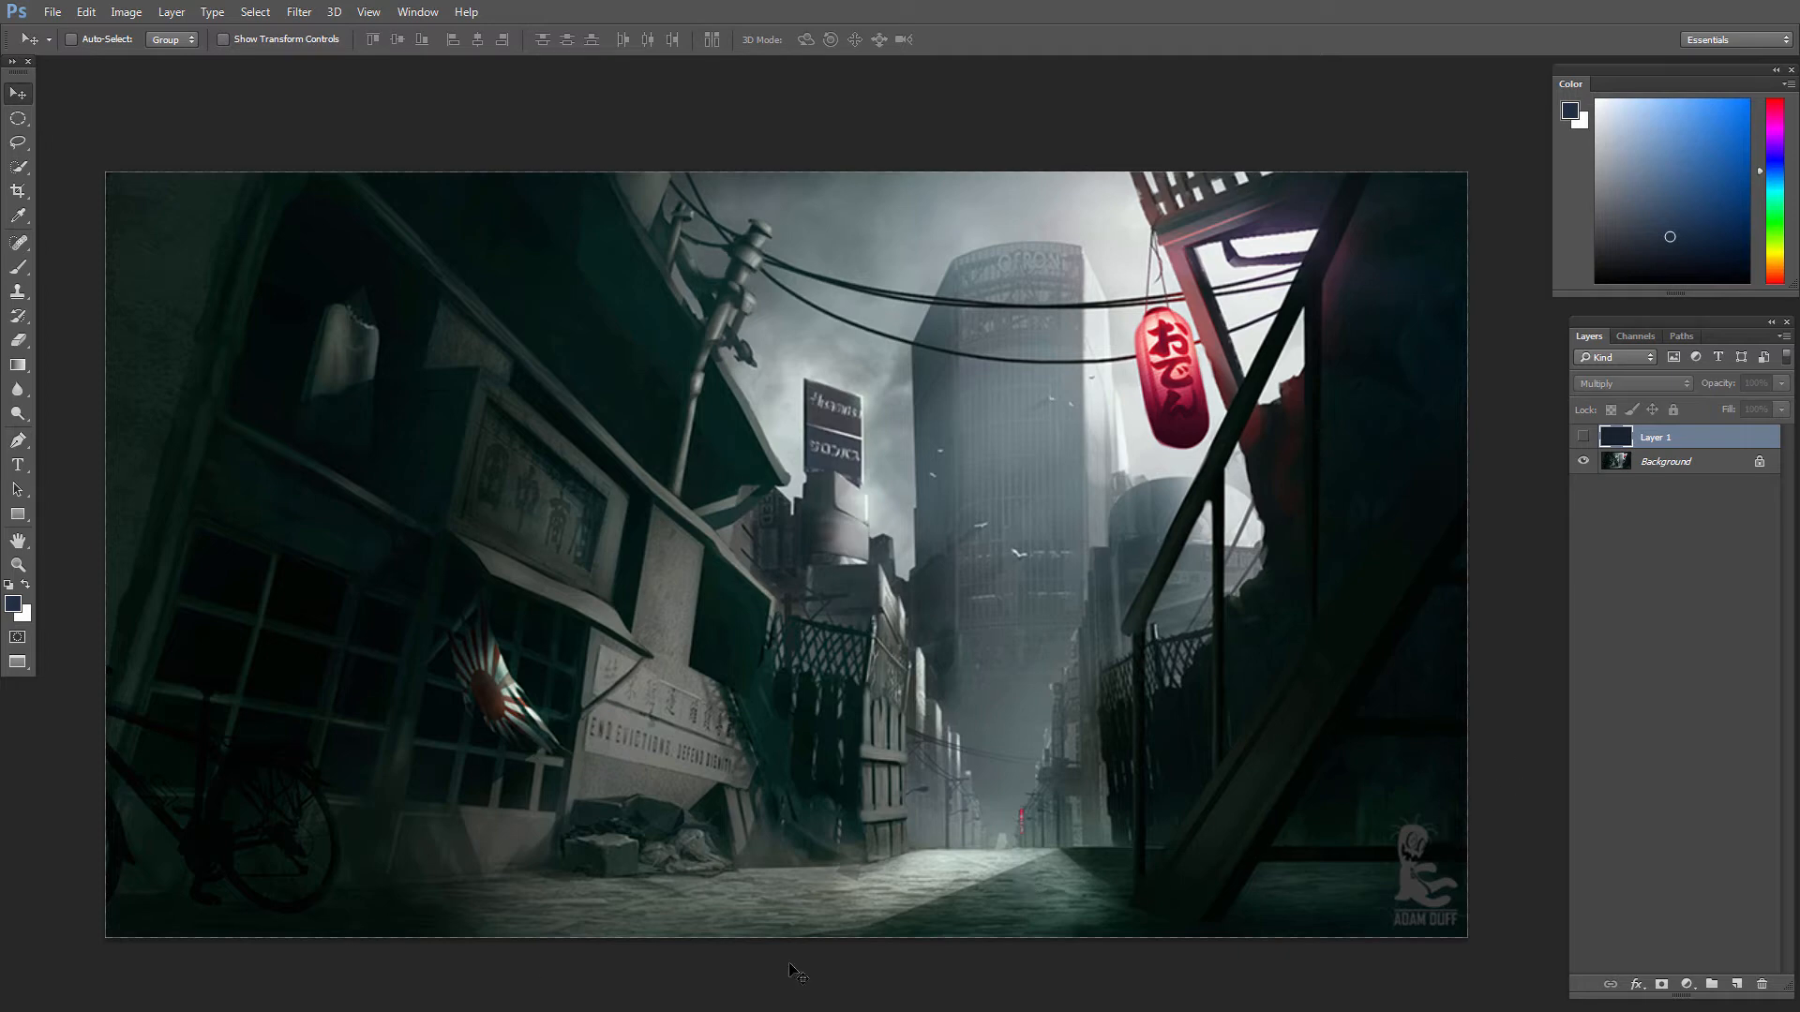
left_click(1584, 437)
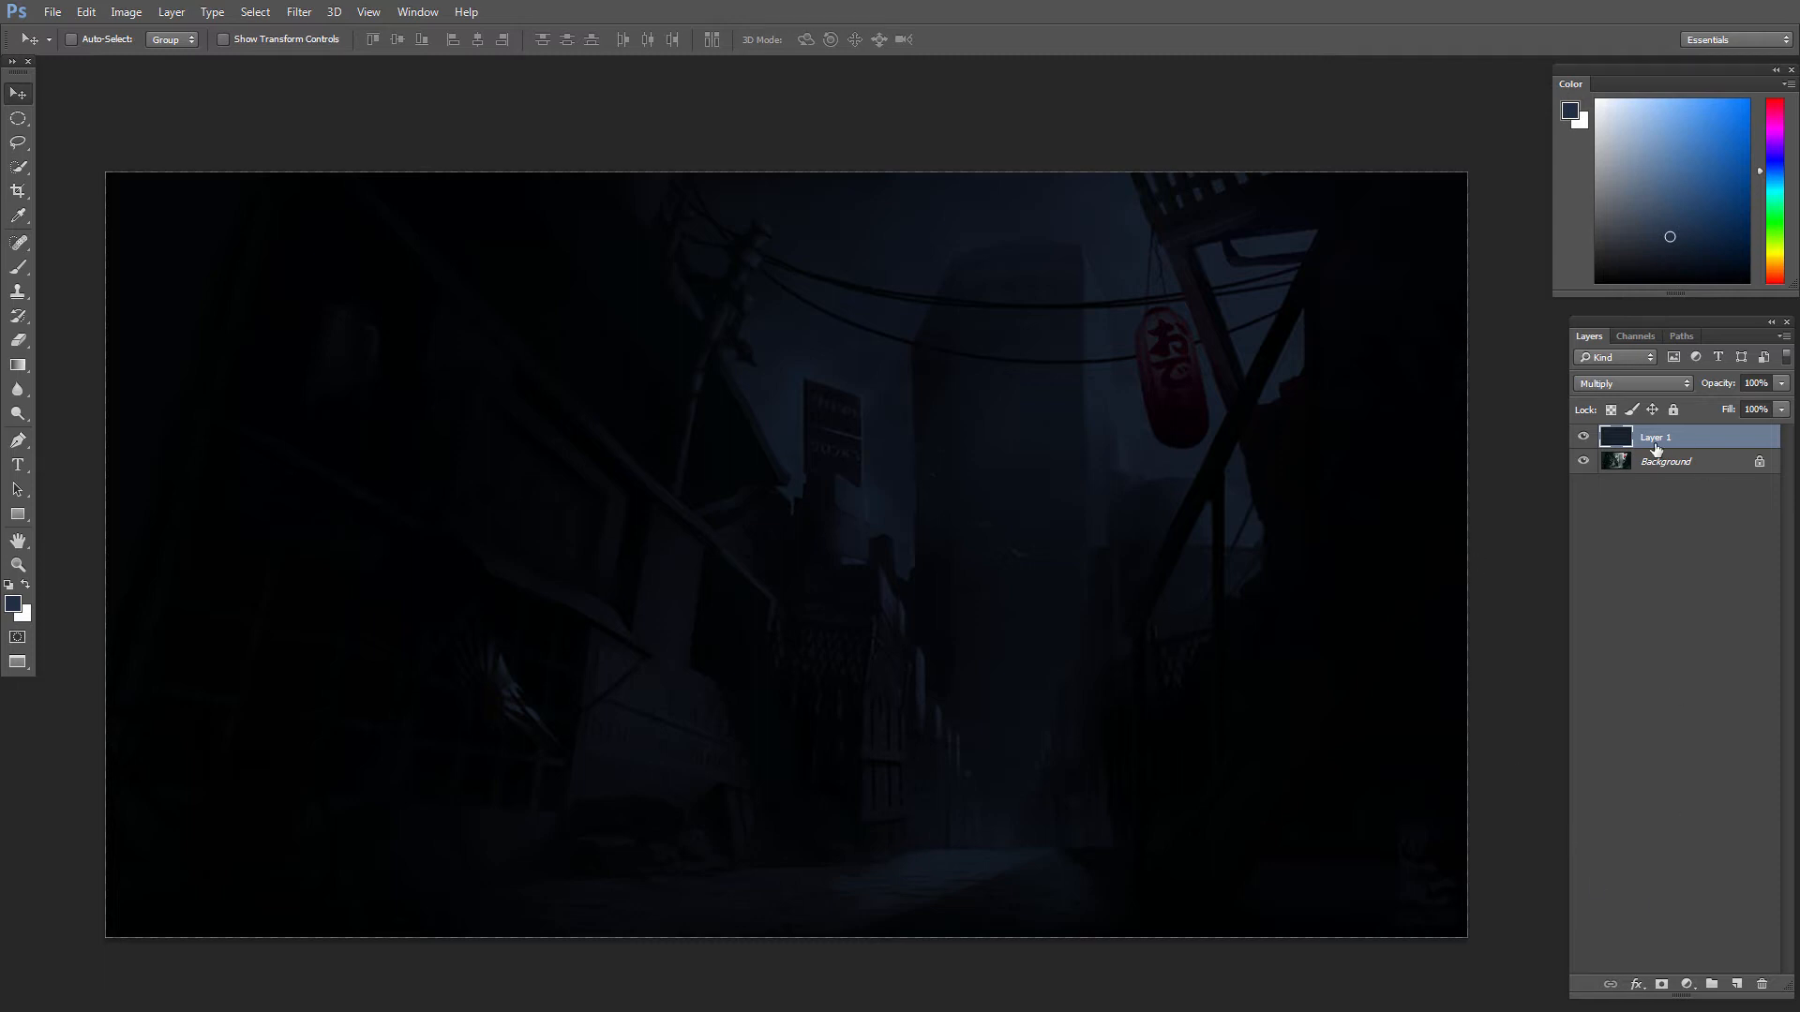
Step: Add a layer mask to the dark blue Multiply layer and set up a soft round brush at 20 px
left_click(1662, 986)
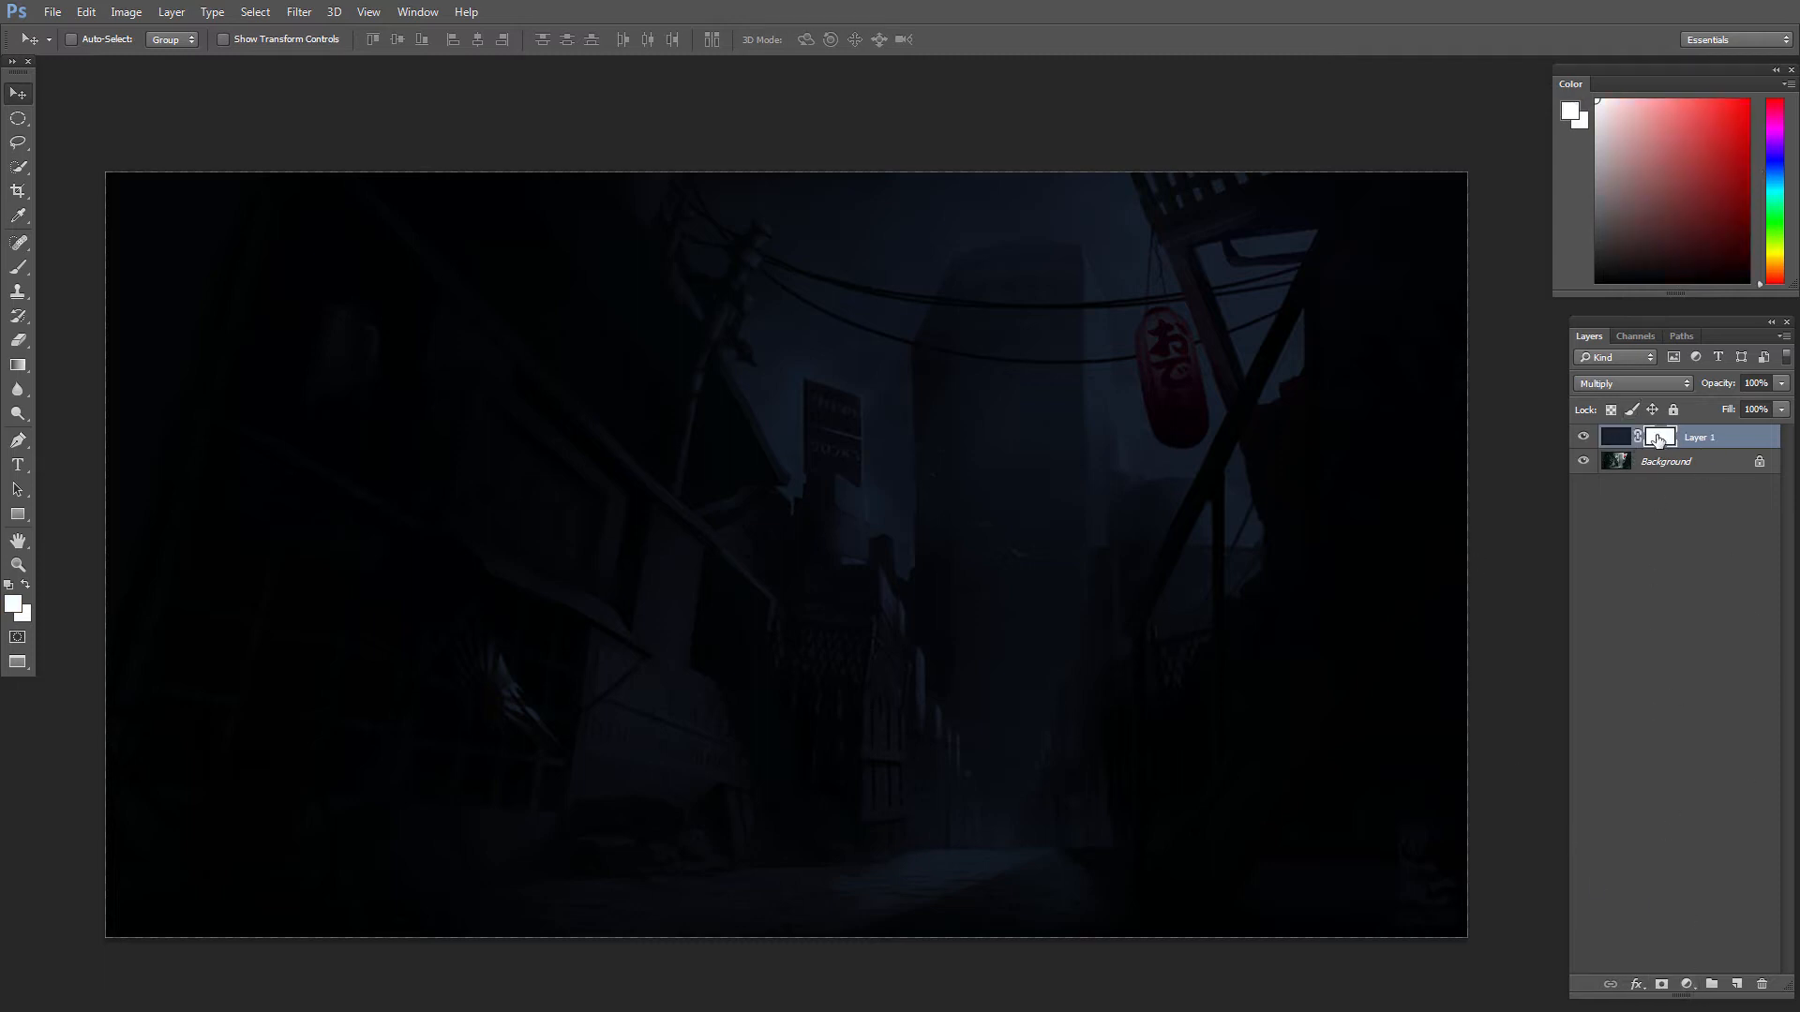
key("b")
right_click(1144, 560)
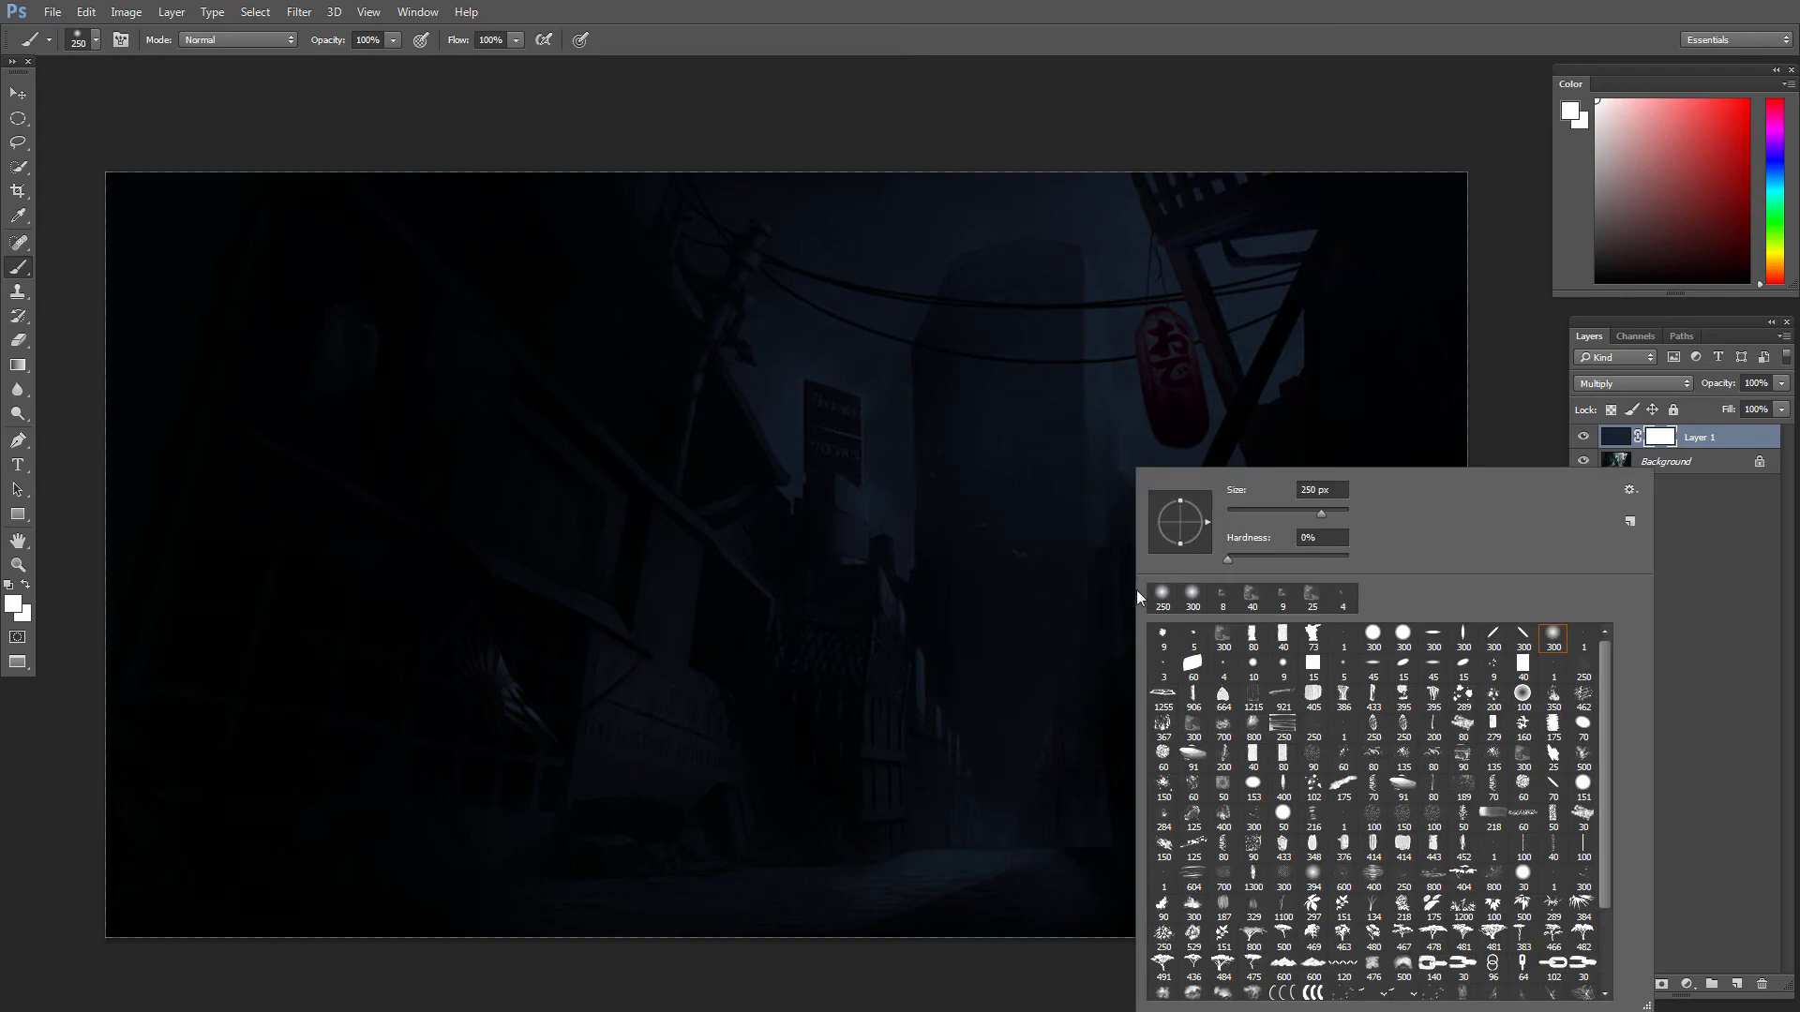
left_click_drag(1013, 663, 1014, 664)
key("bracketleft")
key("bracketleft")
key("bracketleft")
key("bracketleft")
key("bracketleft")
key("bracketleft")
key("bracketleft")
key("bracketleft")
key("bracketleft")
key("bracketleft")
key("bracketleft")
key("bracketleft")
key("bracketleft")
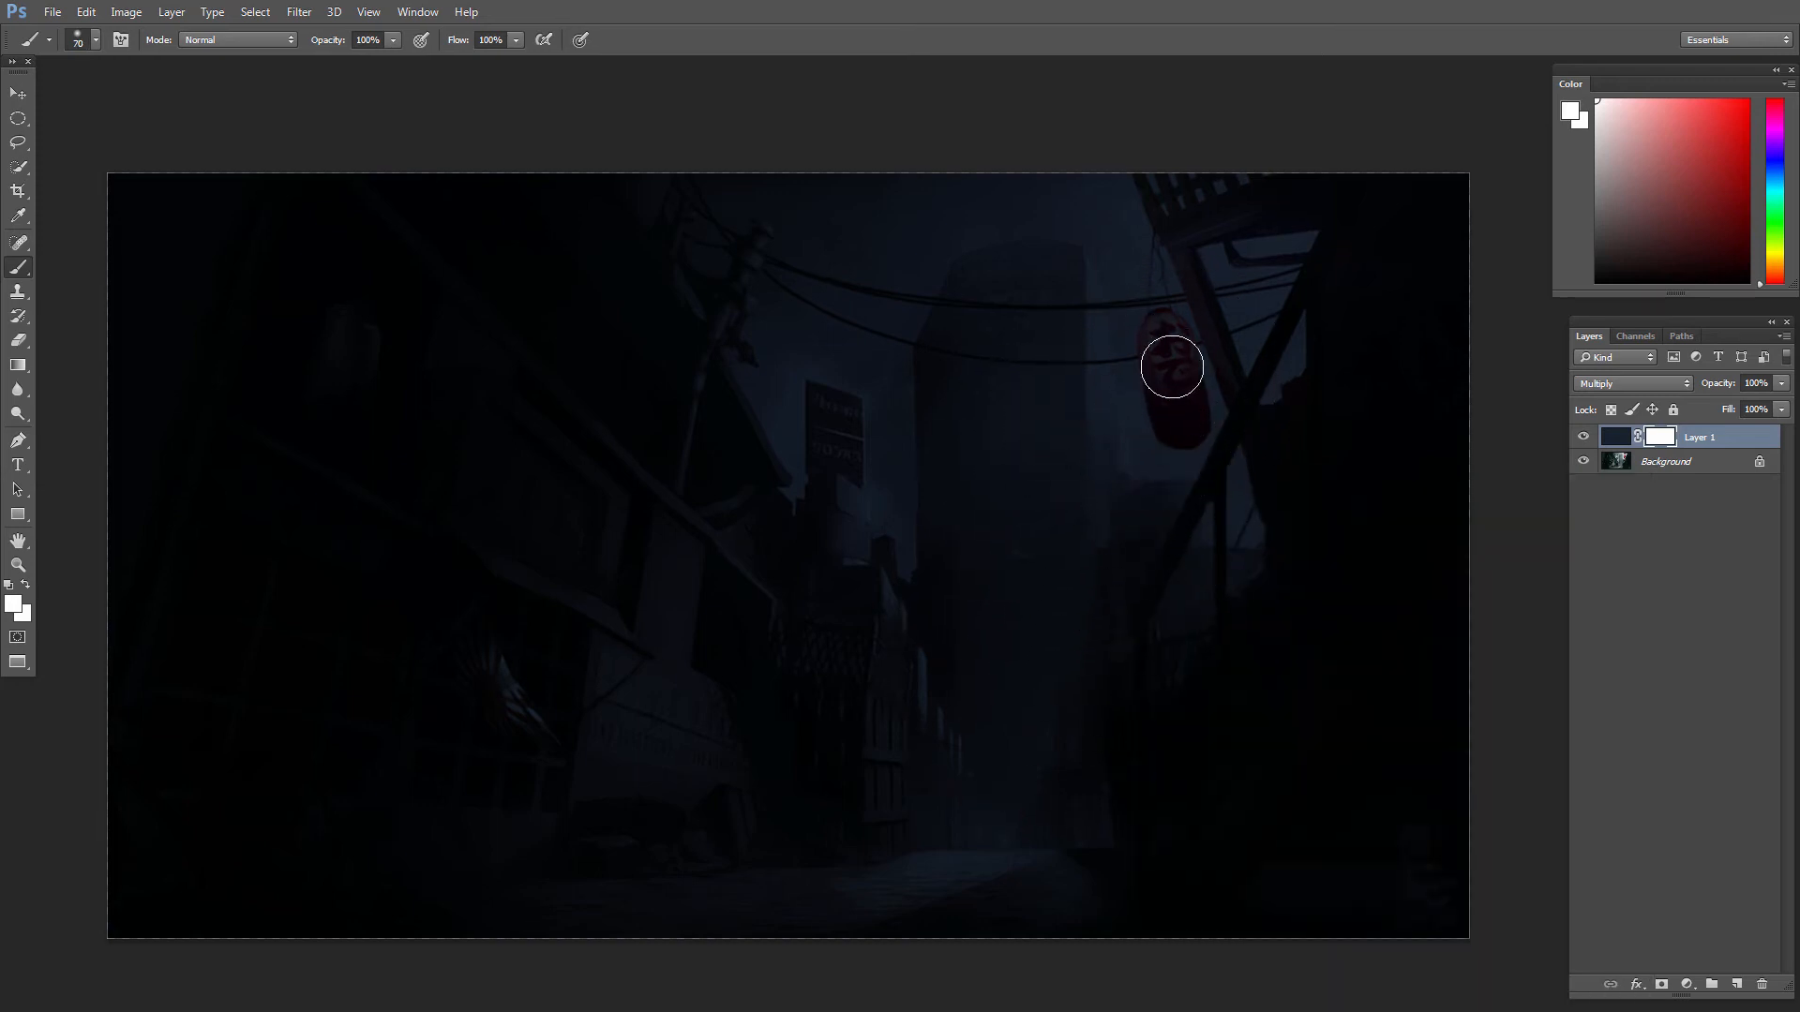
key("bracketleft")
Step: Paint black on the layer mask over the hanging red lantern to bring back its glow, switching to white for corrections
left_click(13, 604)
left_click(712, 930)
left_click(1142, 681)
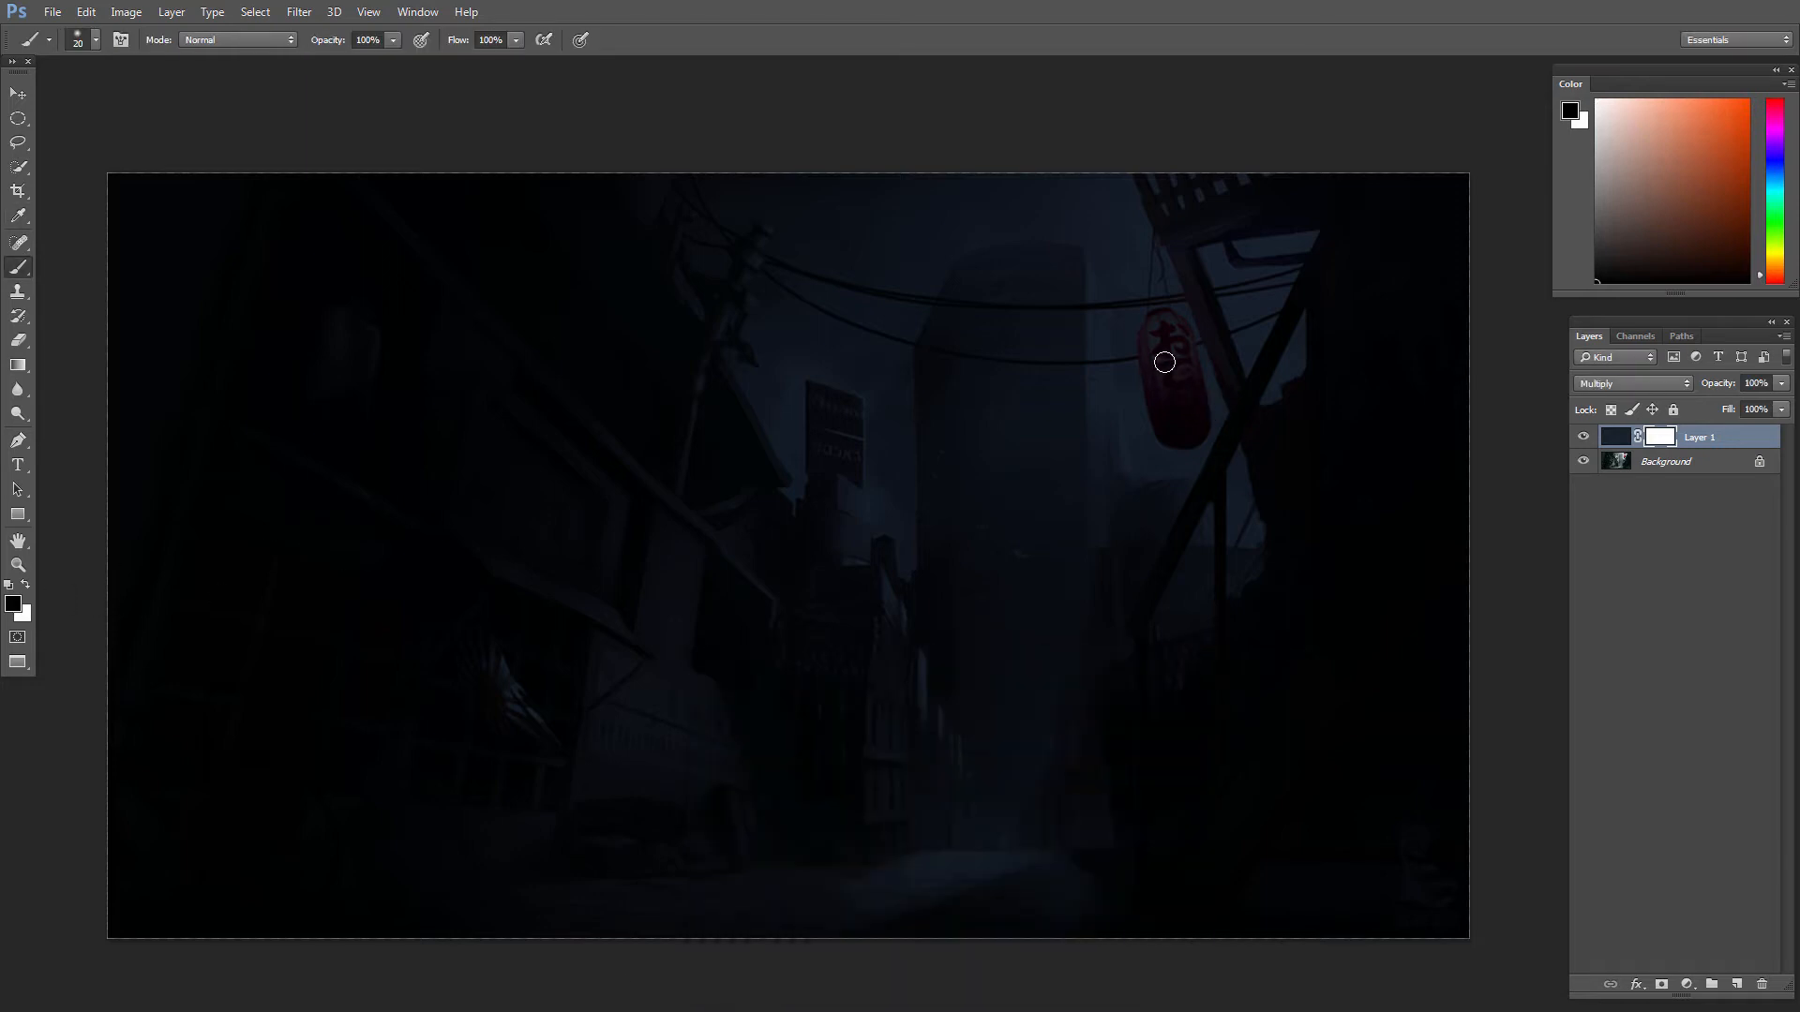
mouse_move(1165, 357)
left_mouse_down()
mouse_move(1169, 422)
mouse_move(1184, 392)
mouse_move(1167, 342)
mouse_move(1192, 417)
mouse_move(1153, 335)
mouse_move(1184, 360)
mouse_move(1182, 385)
mouse_move(1160, 348)
mouse_move(1171, 410)
left_mouse_up()
key("x")
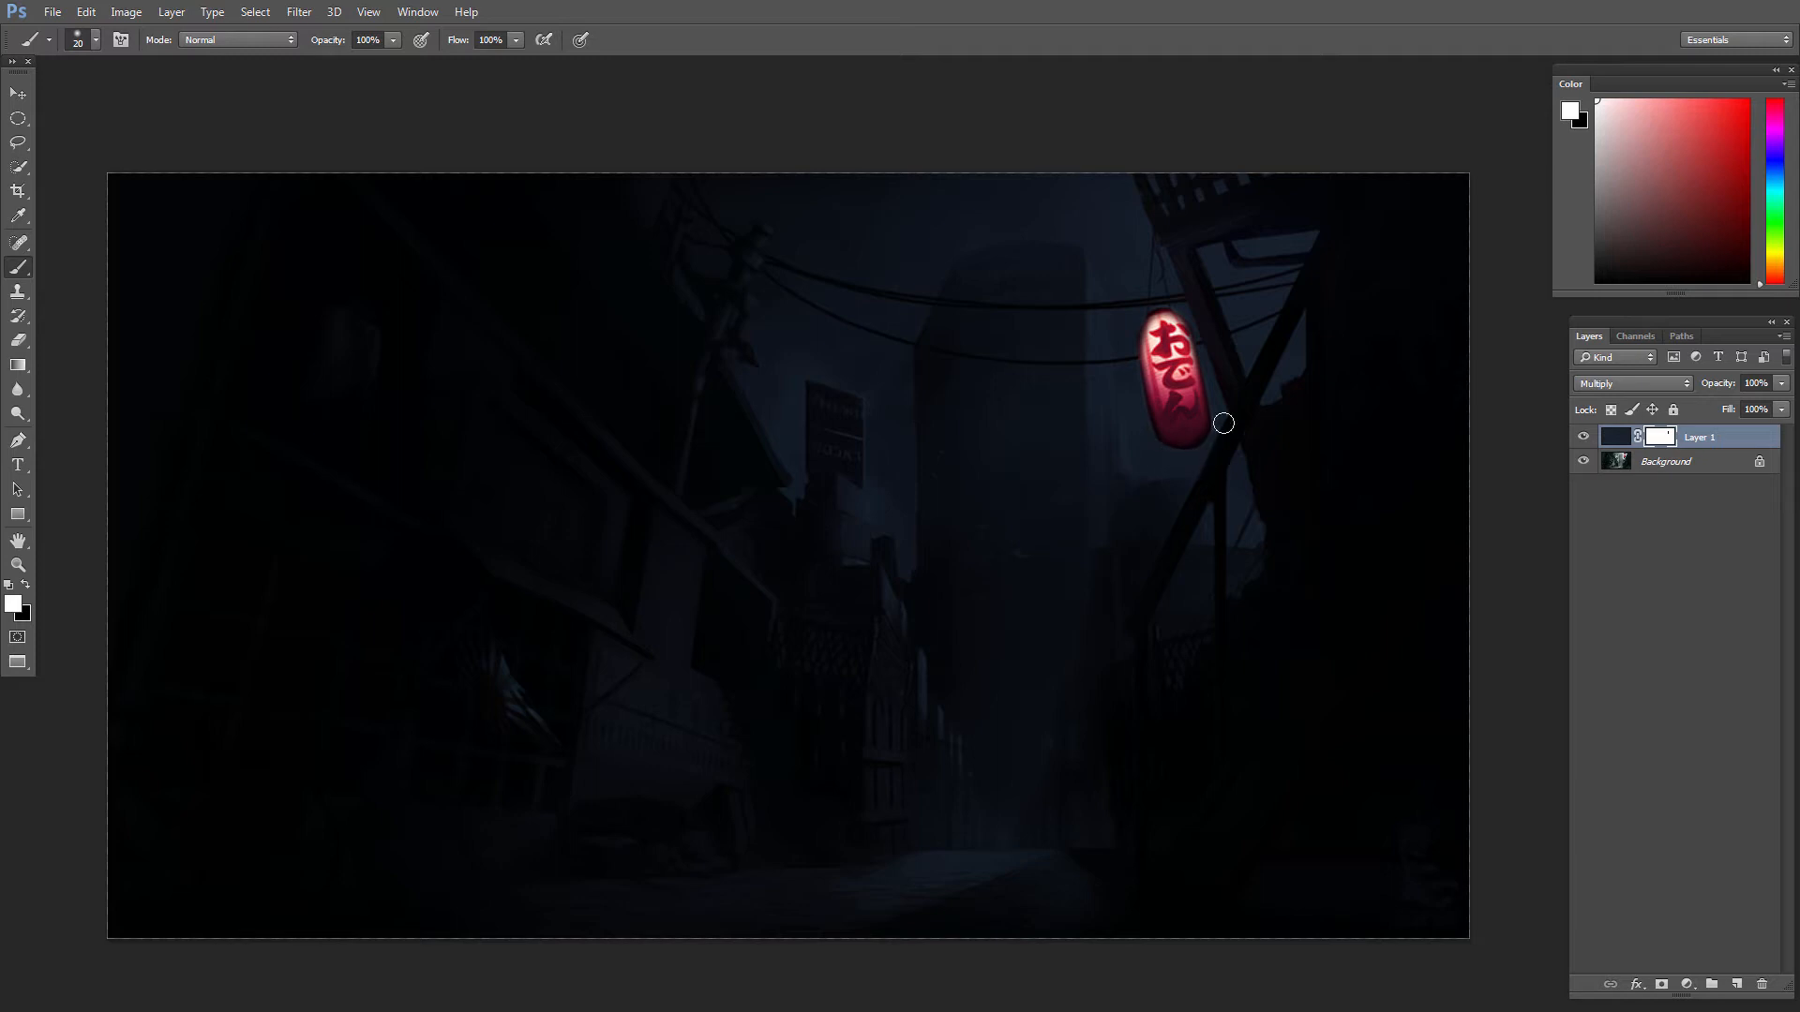
key("x")
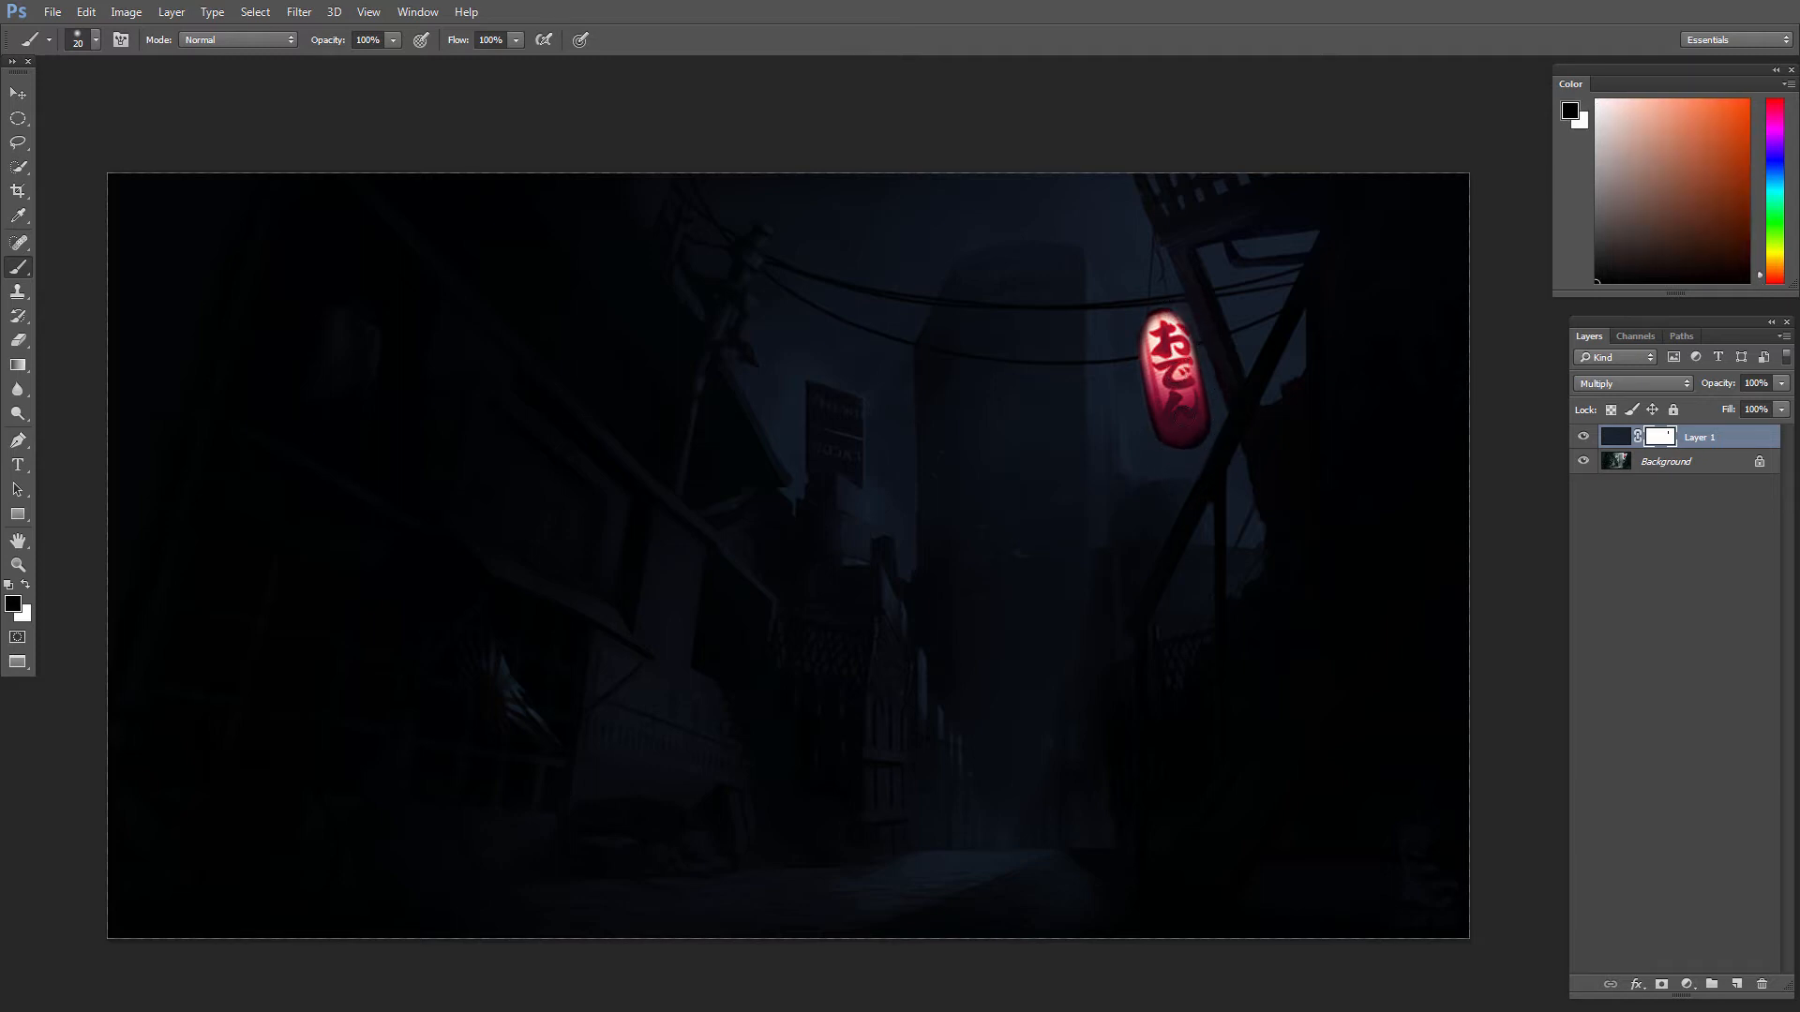
key("x")
scroll(1189, 443, "down", 5)
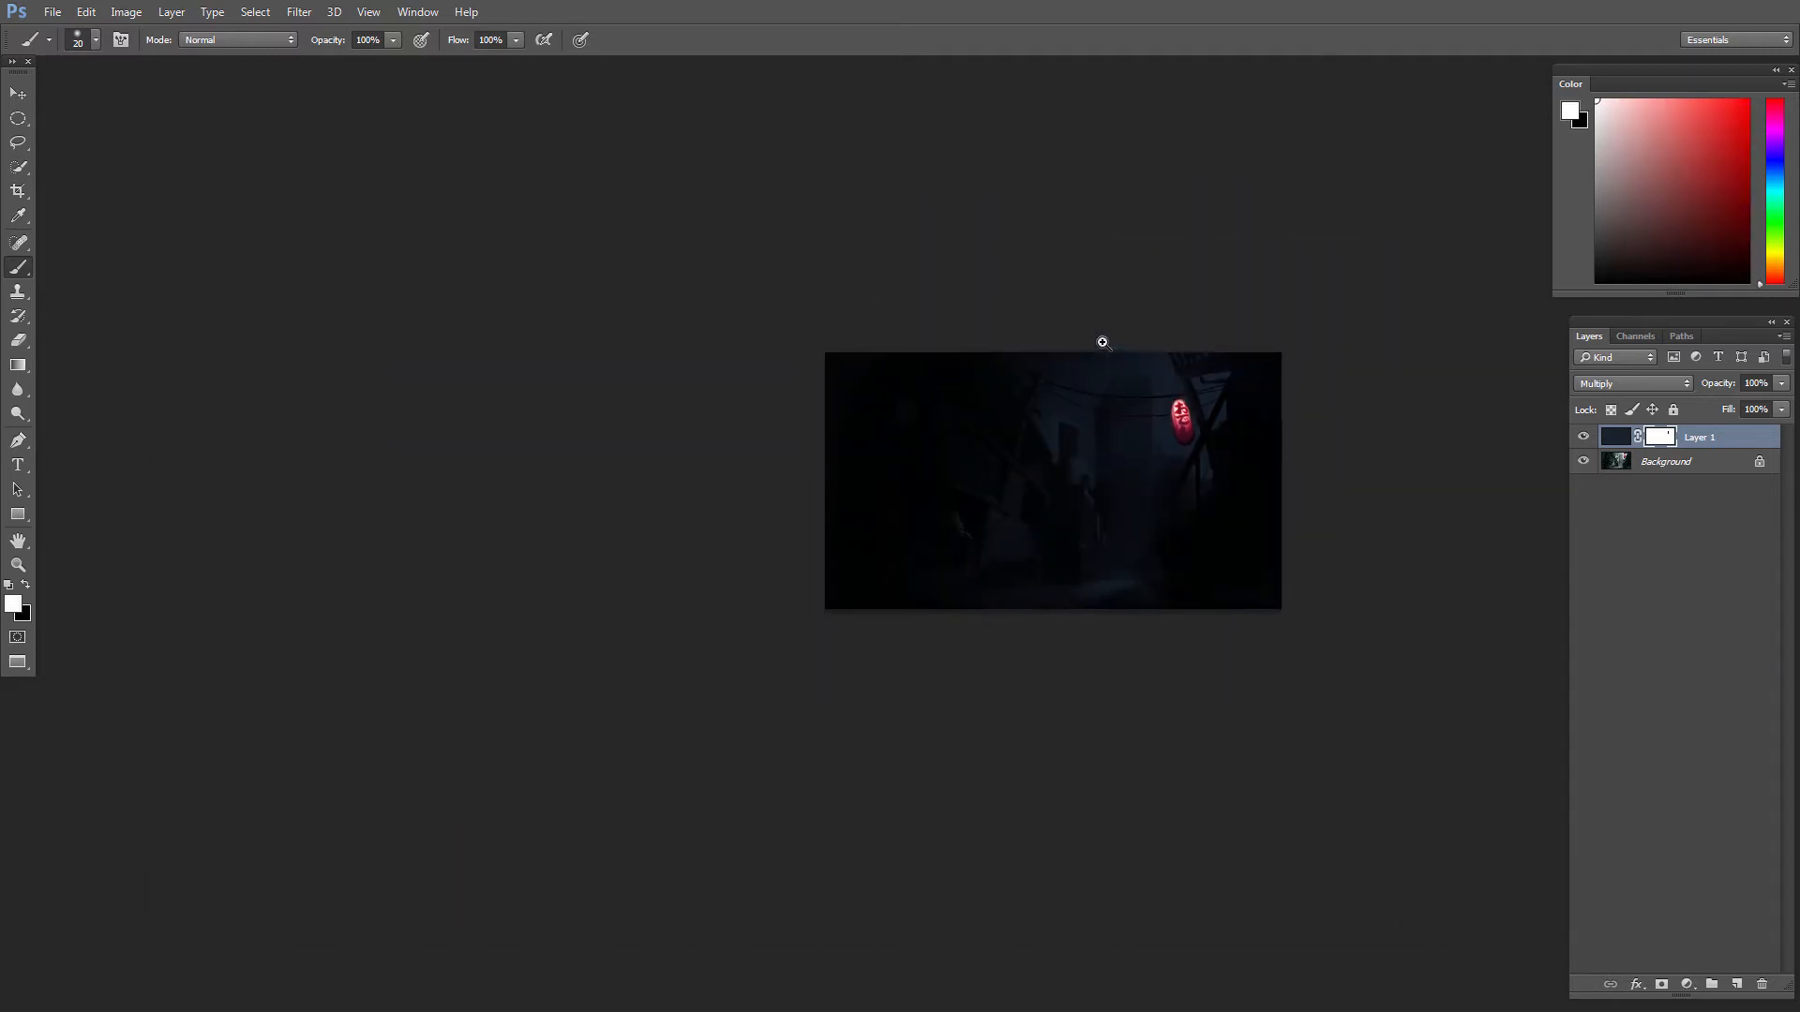
scroll(1189, 442, "up", 4)
left_click_drag(844, 636, 858, 661)
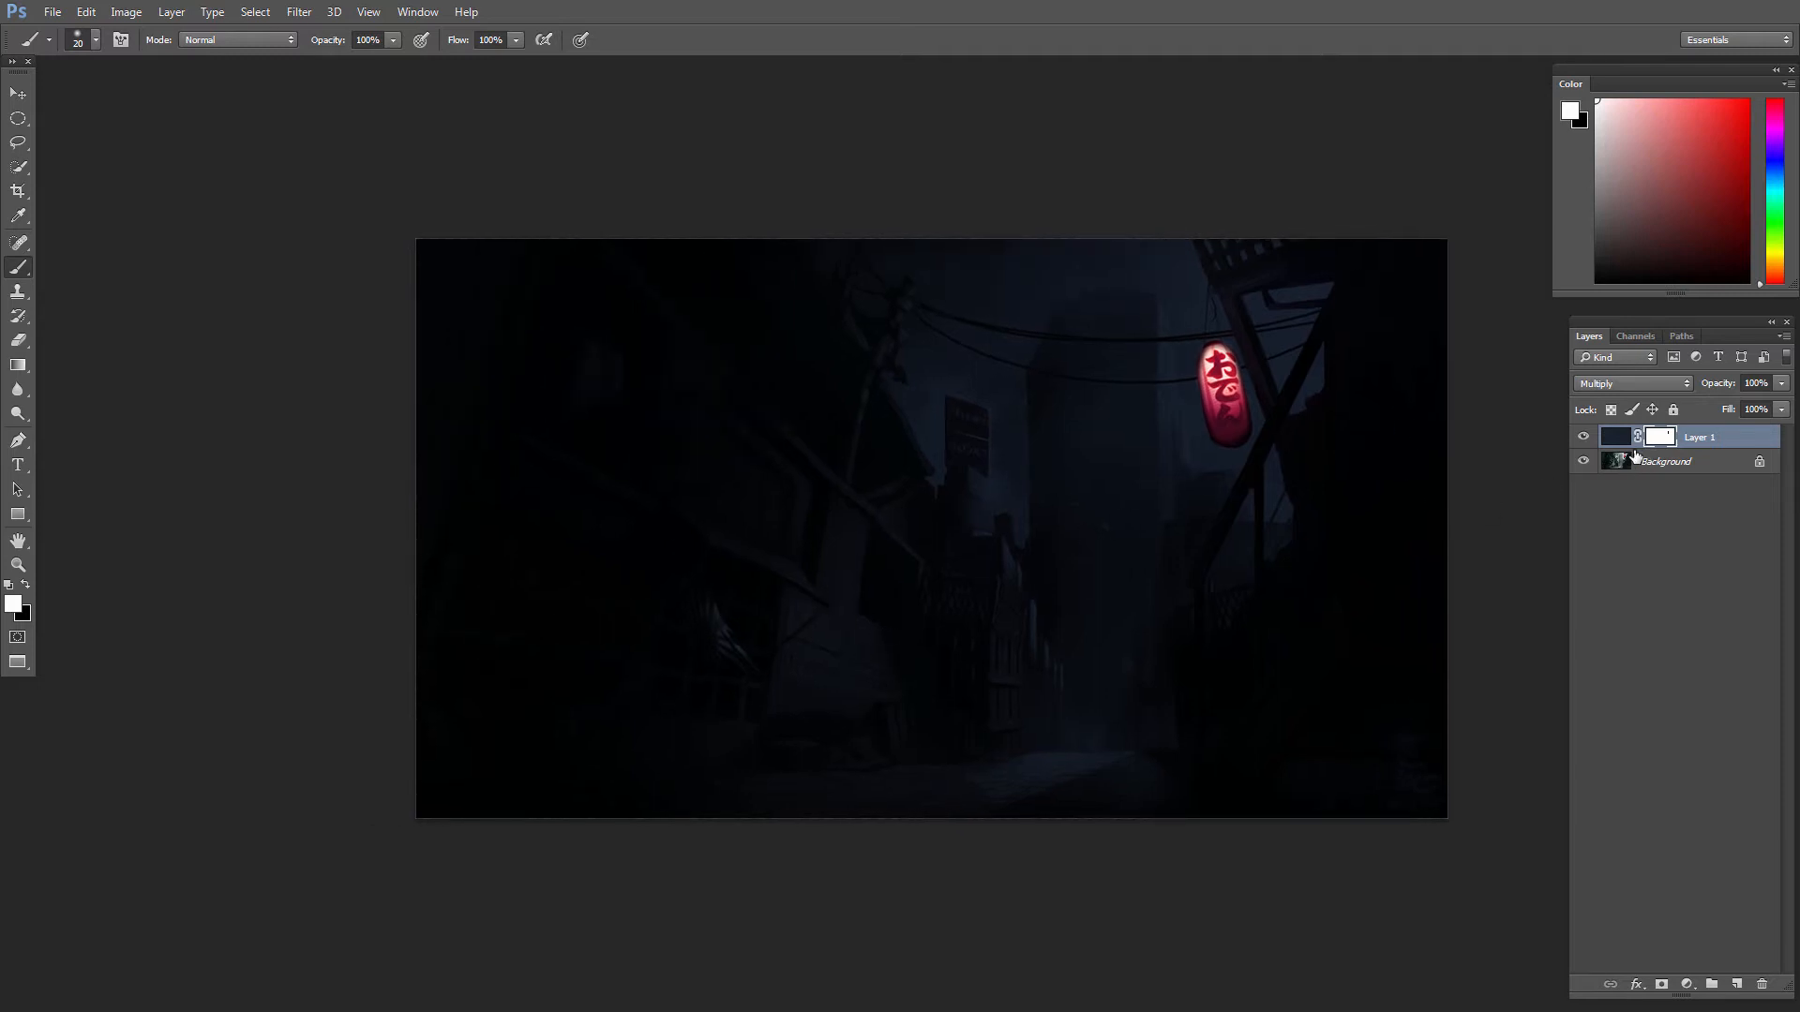
Step: Add a new layer on top, sample the lantern's red as the brush color and choose the 300 px textured brush
left_click(1738, 985)
scroll(1292, 401, "up", 3)
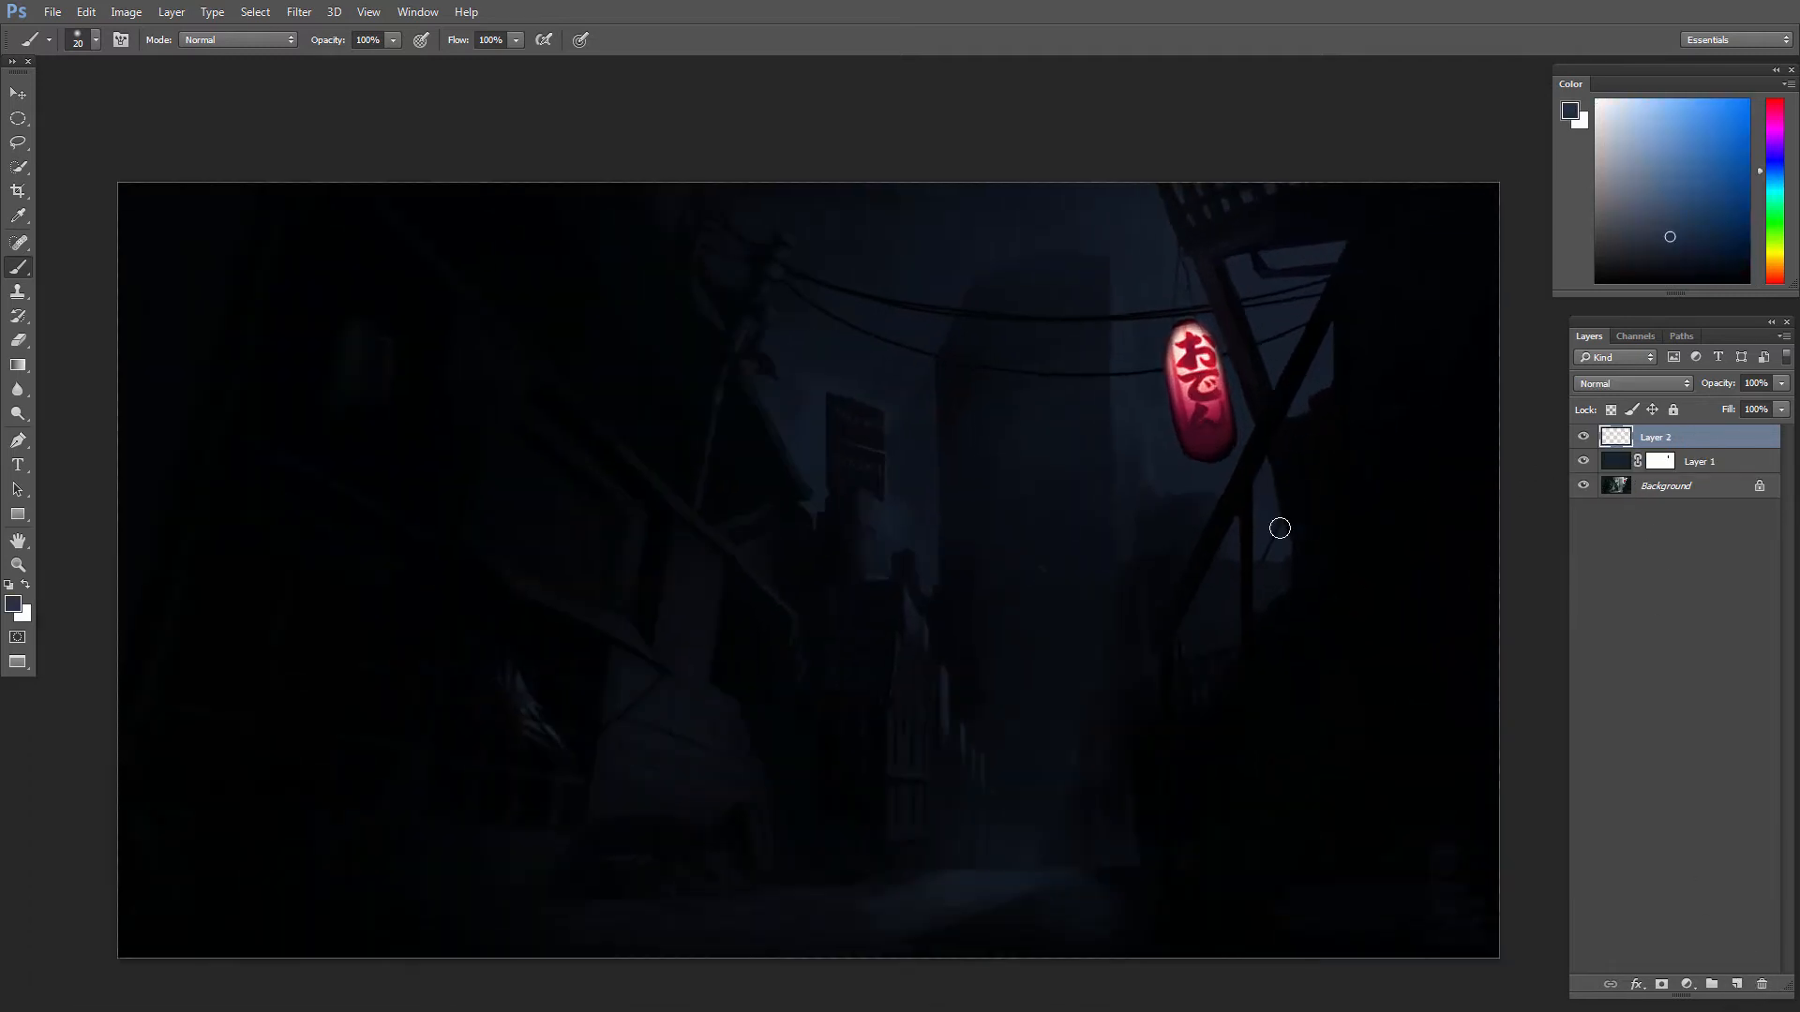
left_click(1195, 400, "alt")
right_click(1315, 567)
double_click(1370, 640)
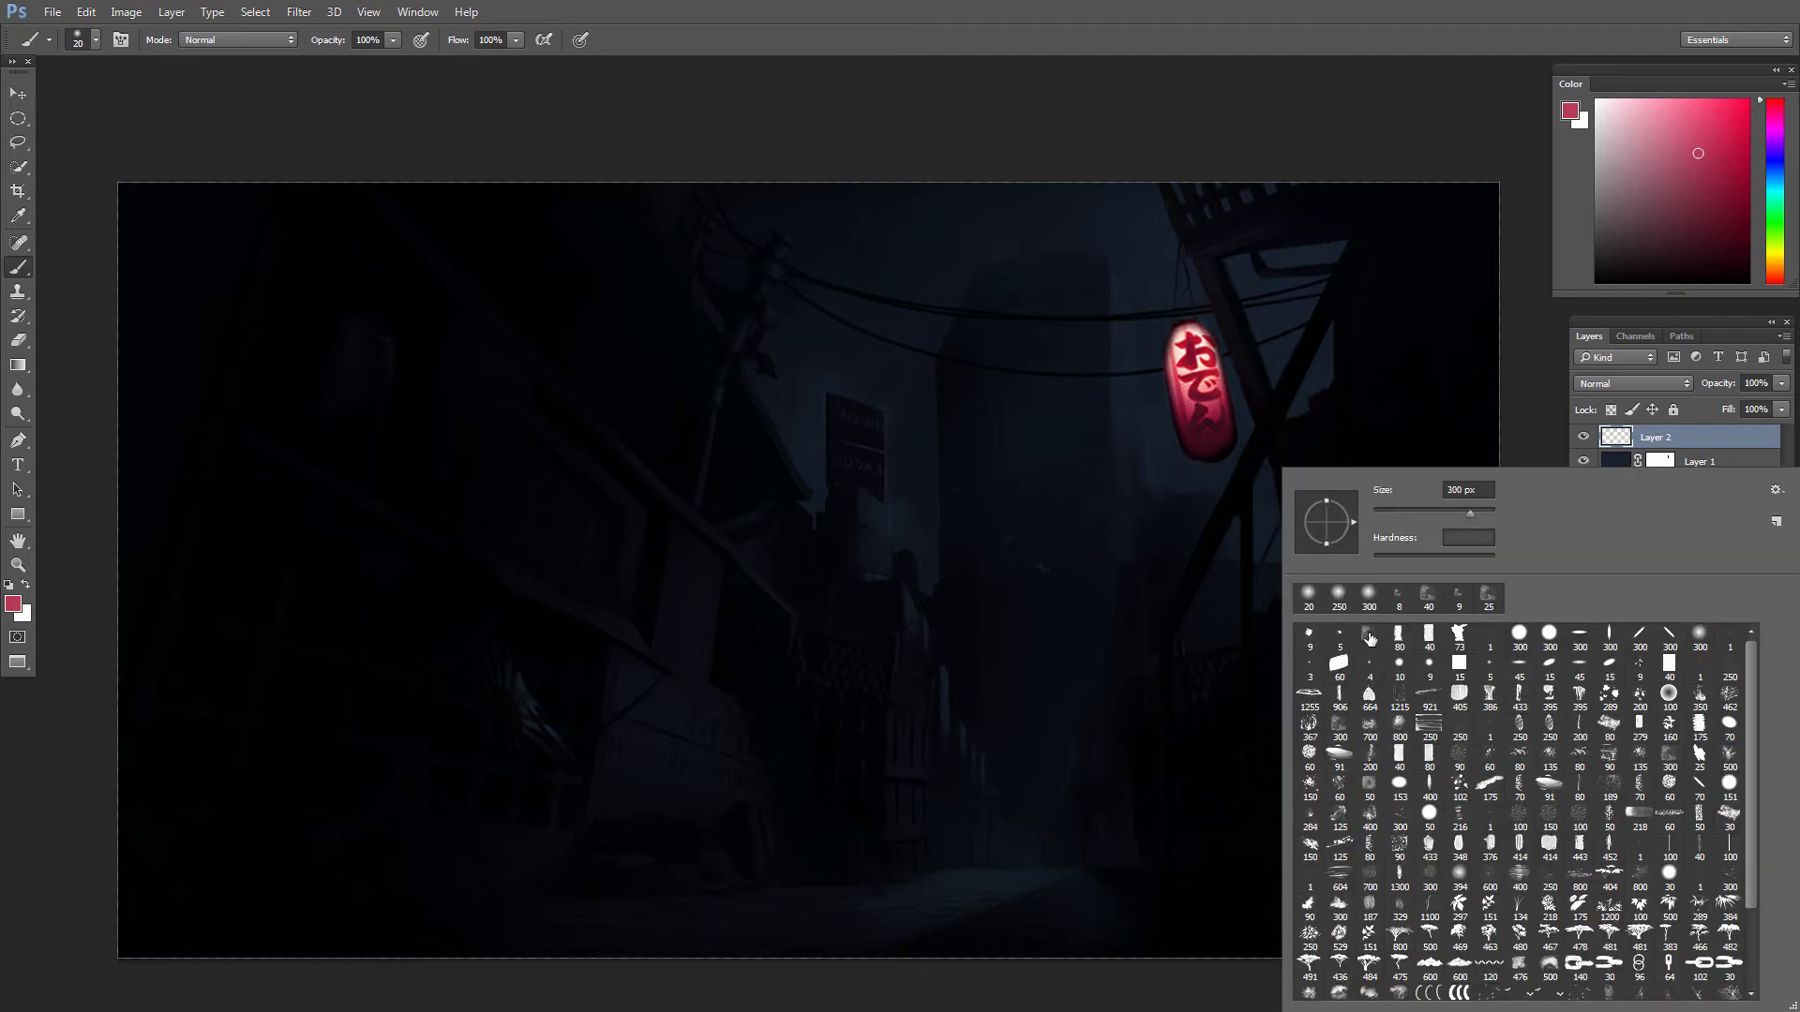
left_click_drag(1380, 538, 1409, 496)
Step: Paint red reflected light with a much smaller textured brush on the wooden wall just right of the lantern
key("bracketleft")
key("bracketleft")
key("bracketleft")
key("bracketleft")
key("bracketleft")
key("bracketleft")
key("bracketleft")
key("bracketleft")
key("bracketleft")
key("bracketleft")
key("bracketleft")
key("bracketleft")
key("bracketleft")
key("bracketleft")
key("bracketleft")
key("bracketleft")
key("bracketleft")
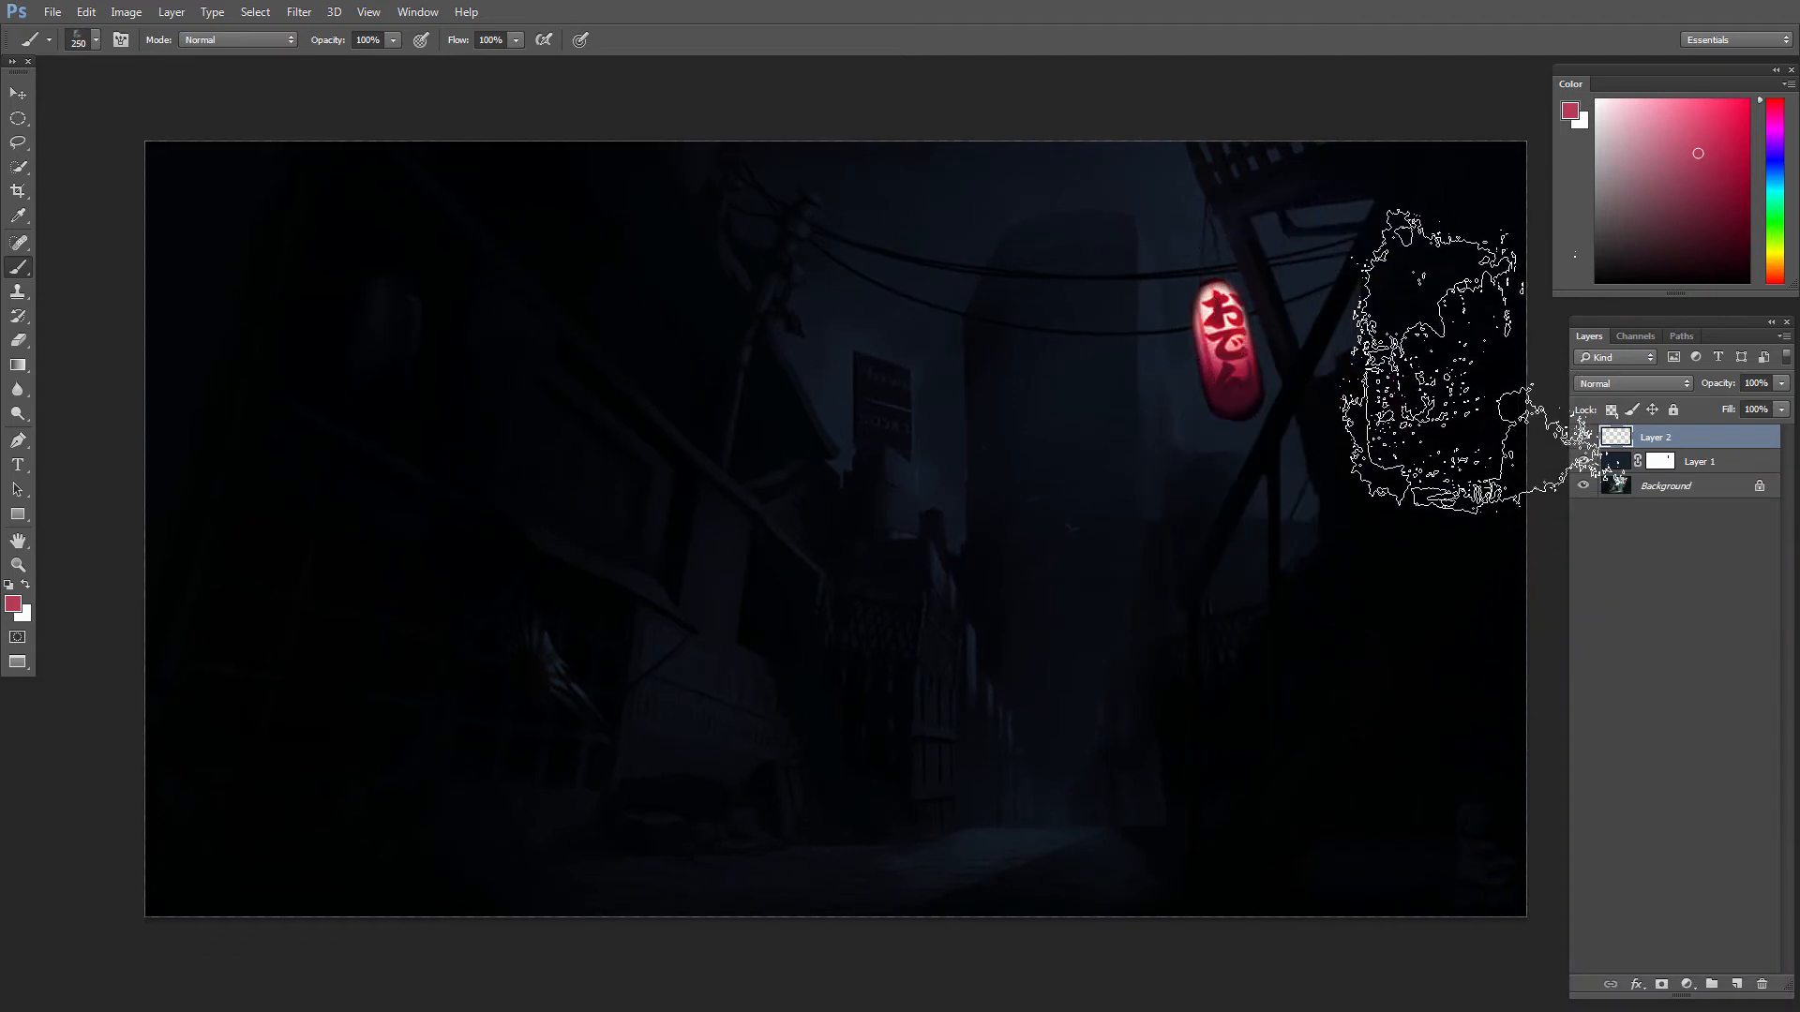
key("bracketleft")
left_click_drag(1308, 395, 1327, 473)
mouse_move(1324, 383)
left_mouse_down()
mouse_move(1339, 465)
mouse_move(1356, 407)
left_mouse_up()
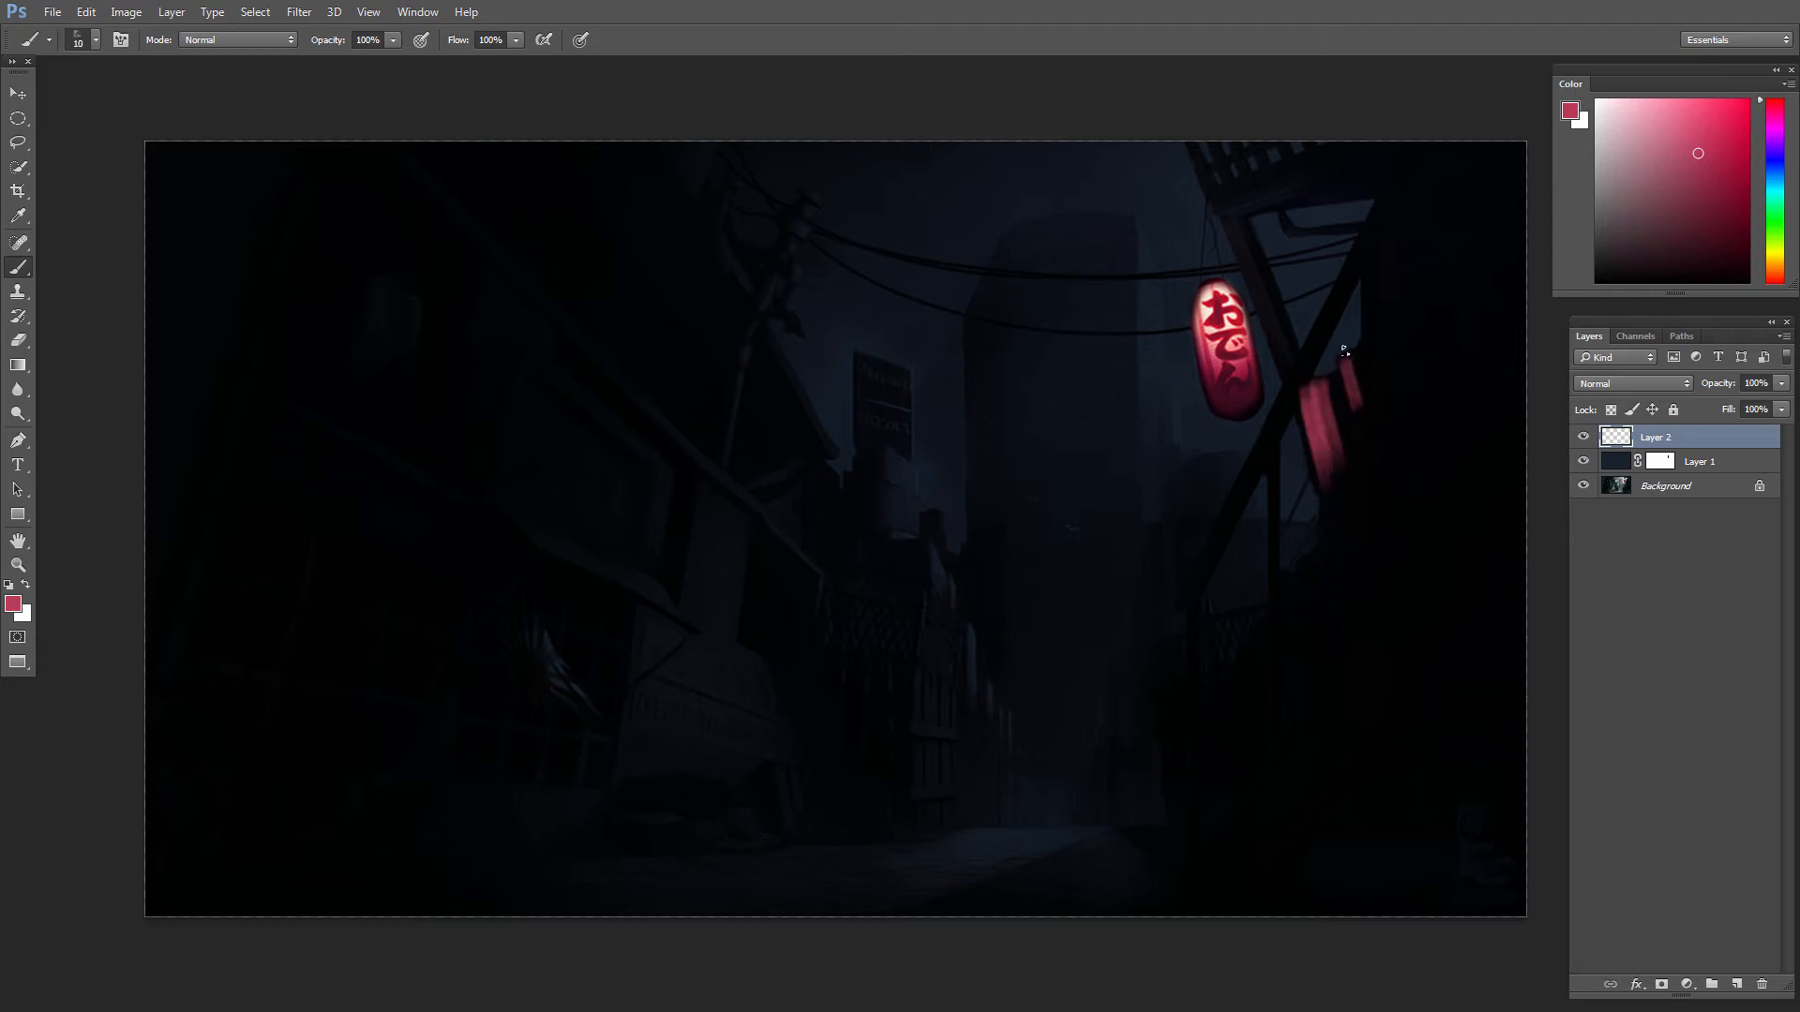
Step: Paint thin red light strokes along the diagonal beam, the upper crossbeam and the slats above the lantern
key("bracketleft")
left_click_drag(1231, 222, 1286, 364)
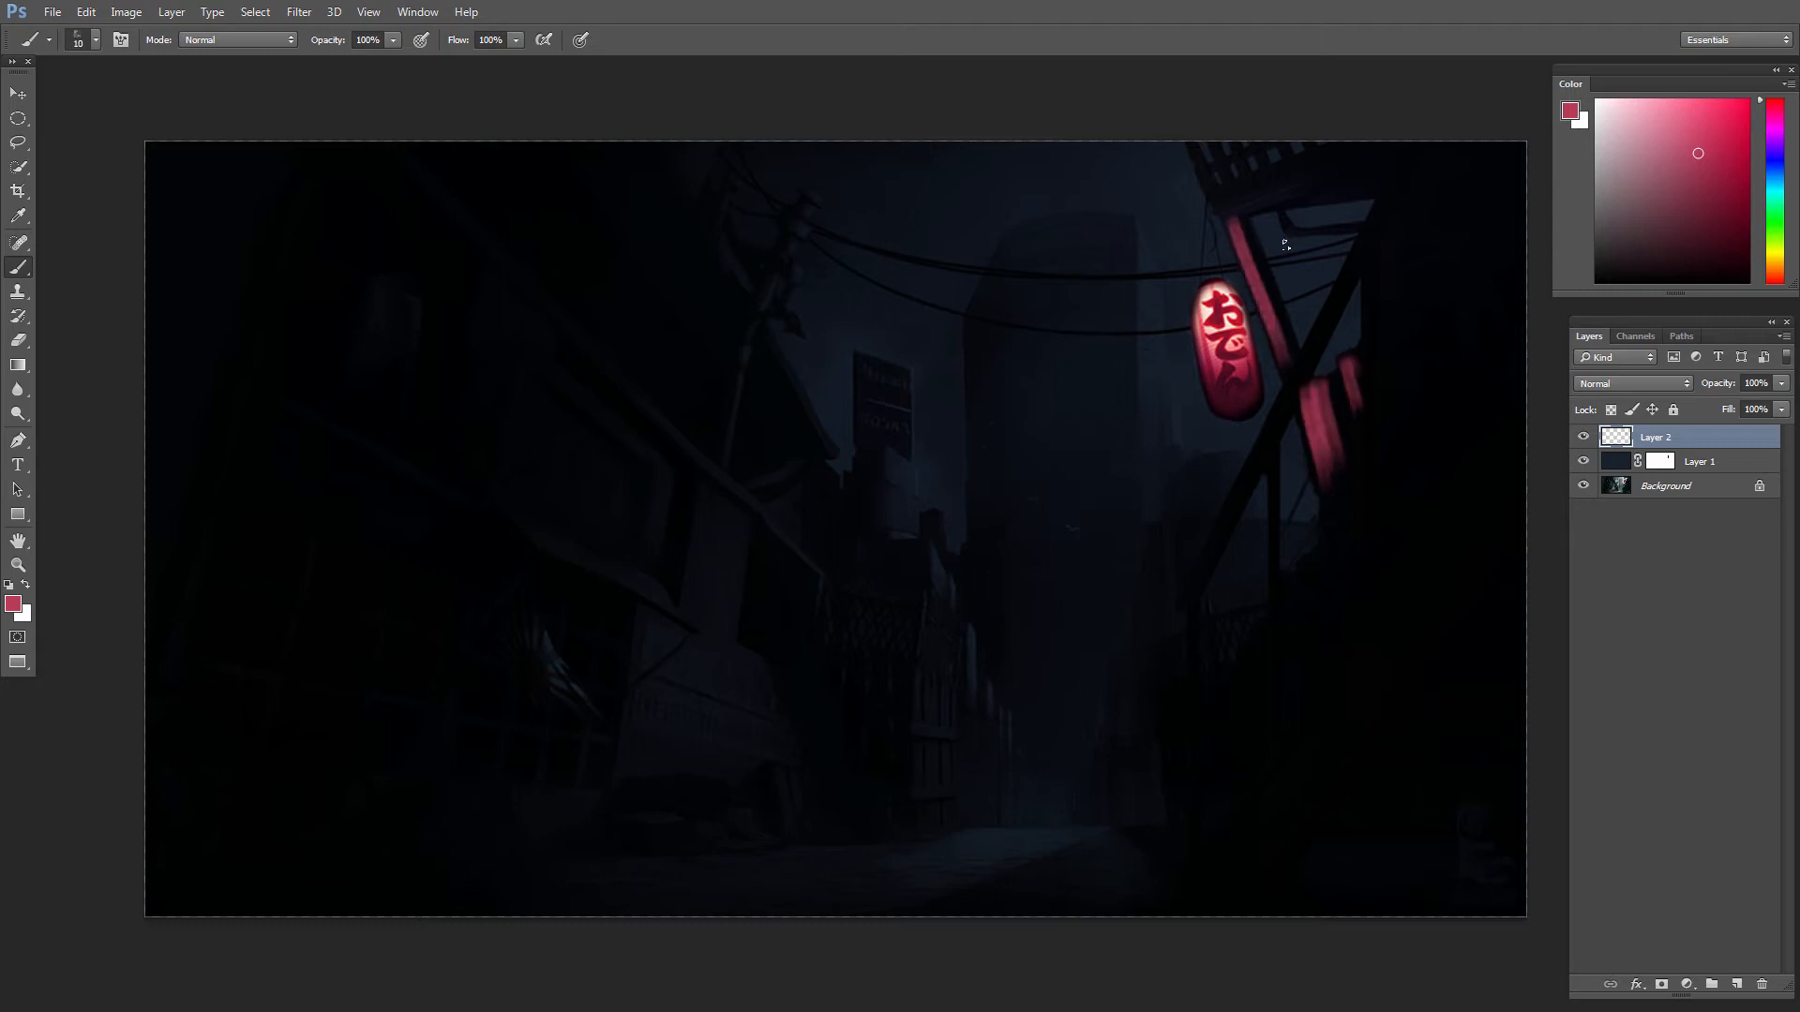
left_click_drag(1236, 216, 1348, 168)
key("bracketleft")
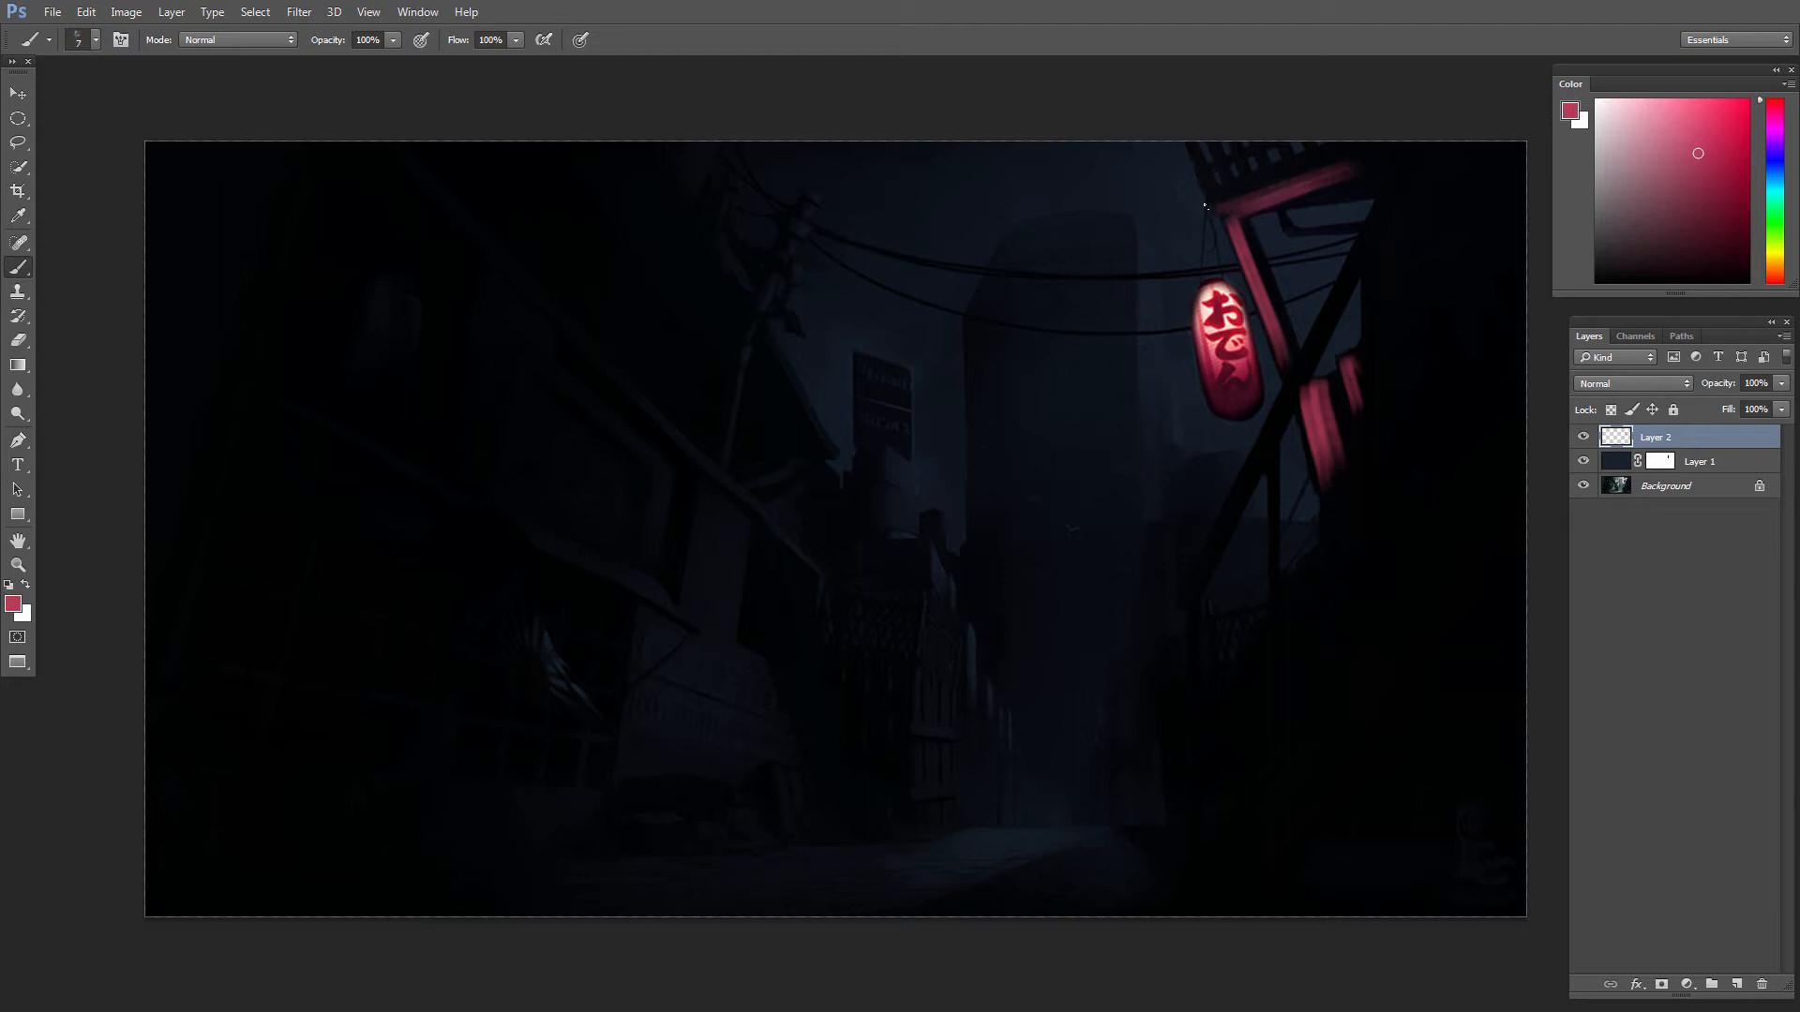
mouse_move(1209, 193)
left_mouse_down()
mouse_move(1221, 152)
mouse_move(1242, 150)
left_mouse_up()
Step: Trim the red light strokes on the beams with a textured eraser at 9 px
key("e")
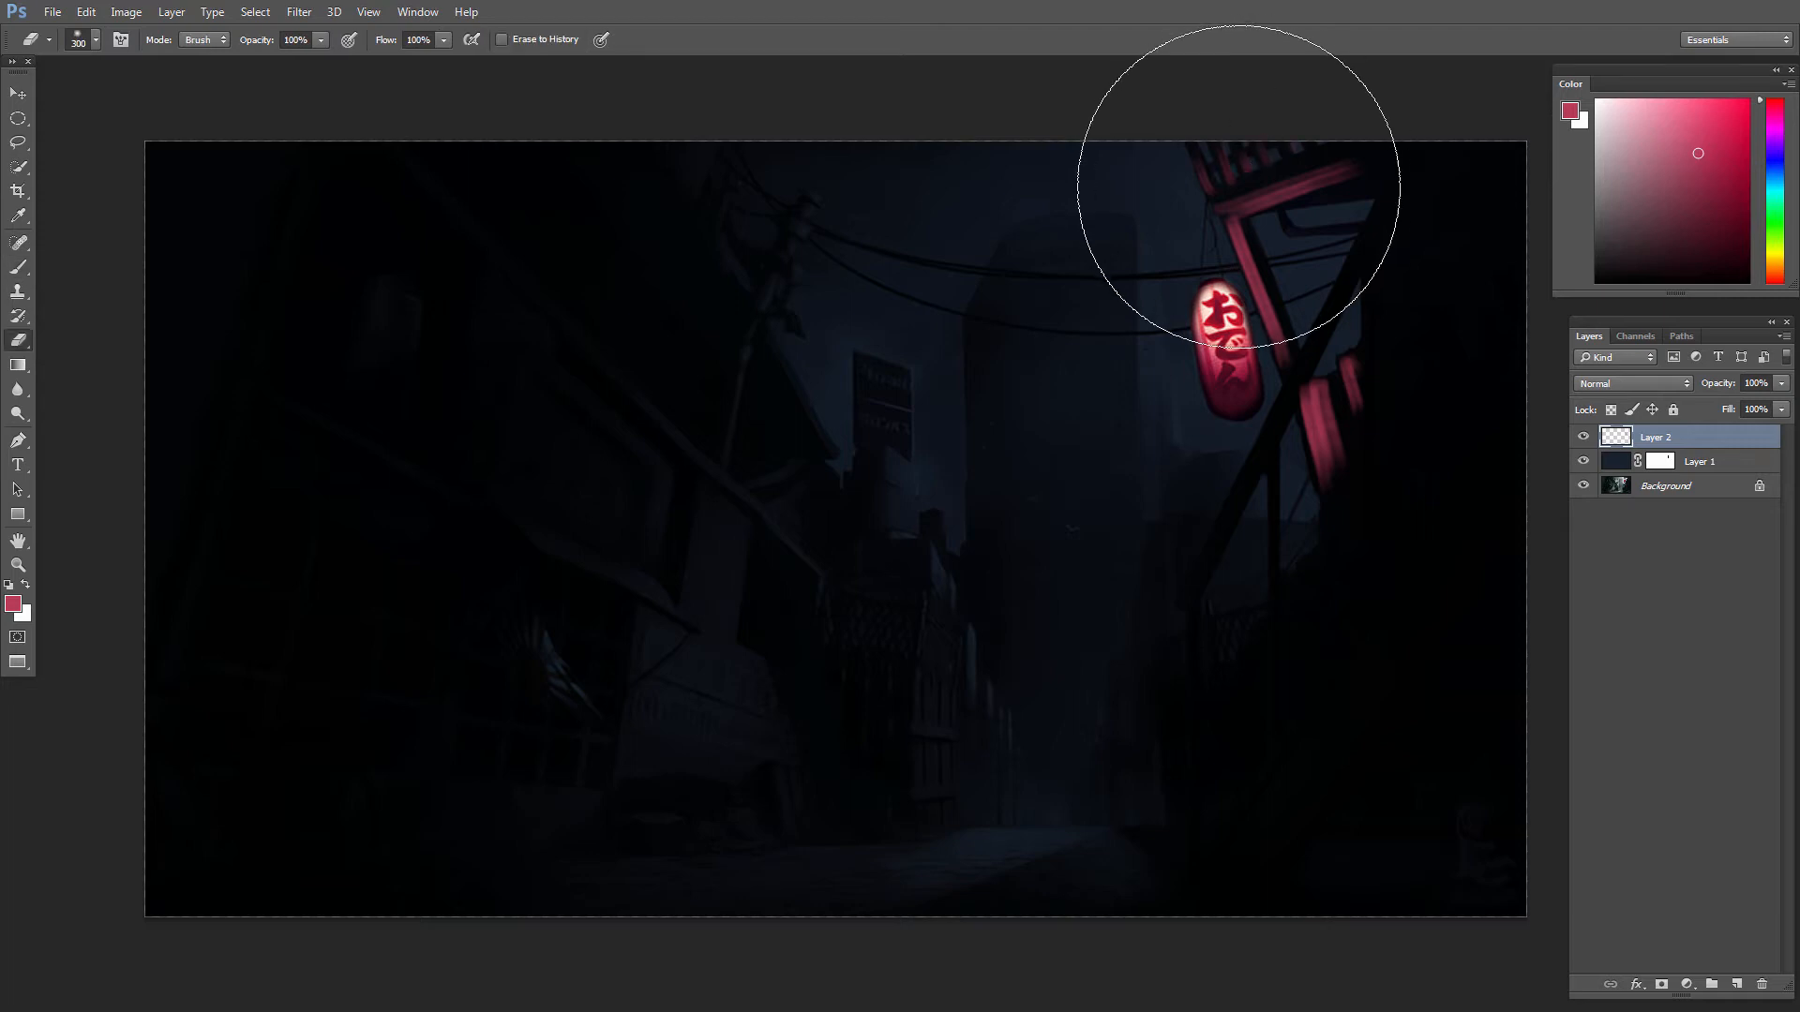
right_click(1245, 234)
double_click(1299, 355)
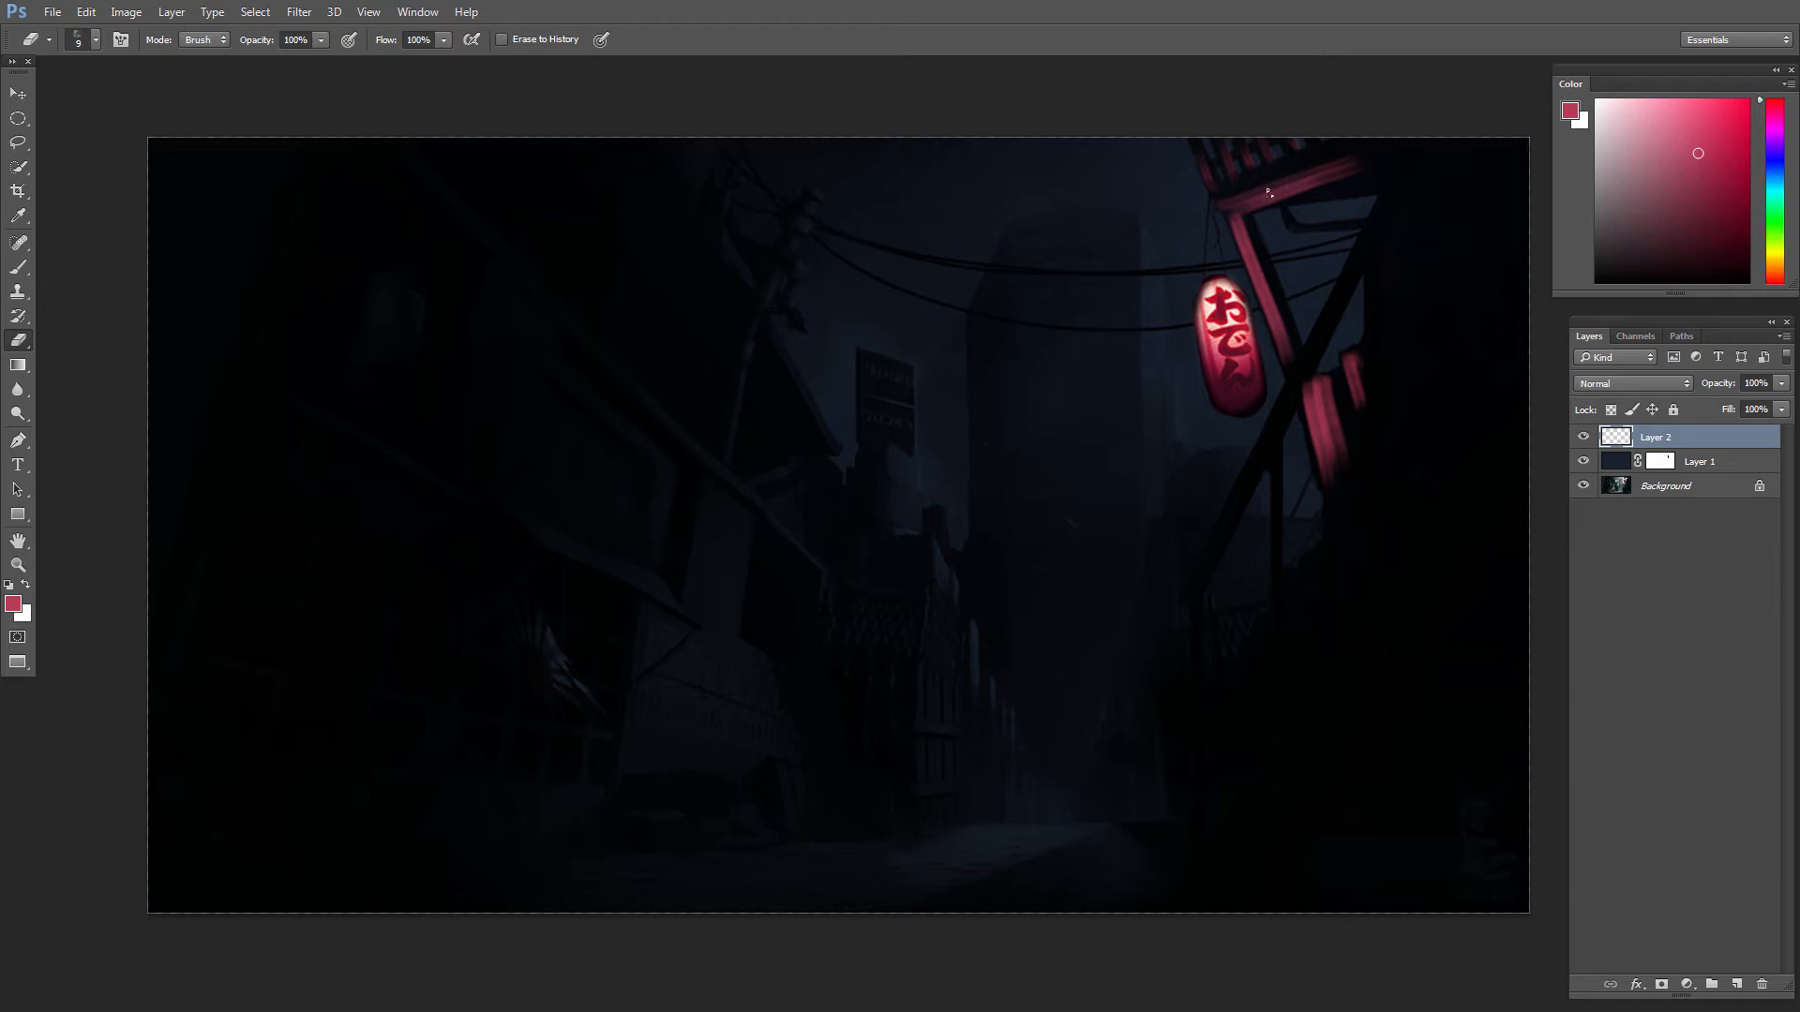
key("v")
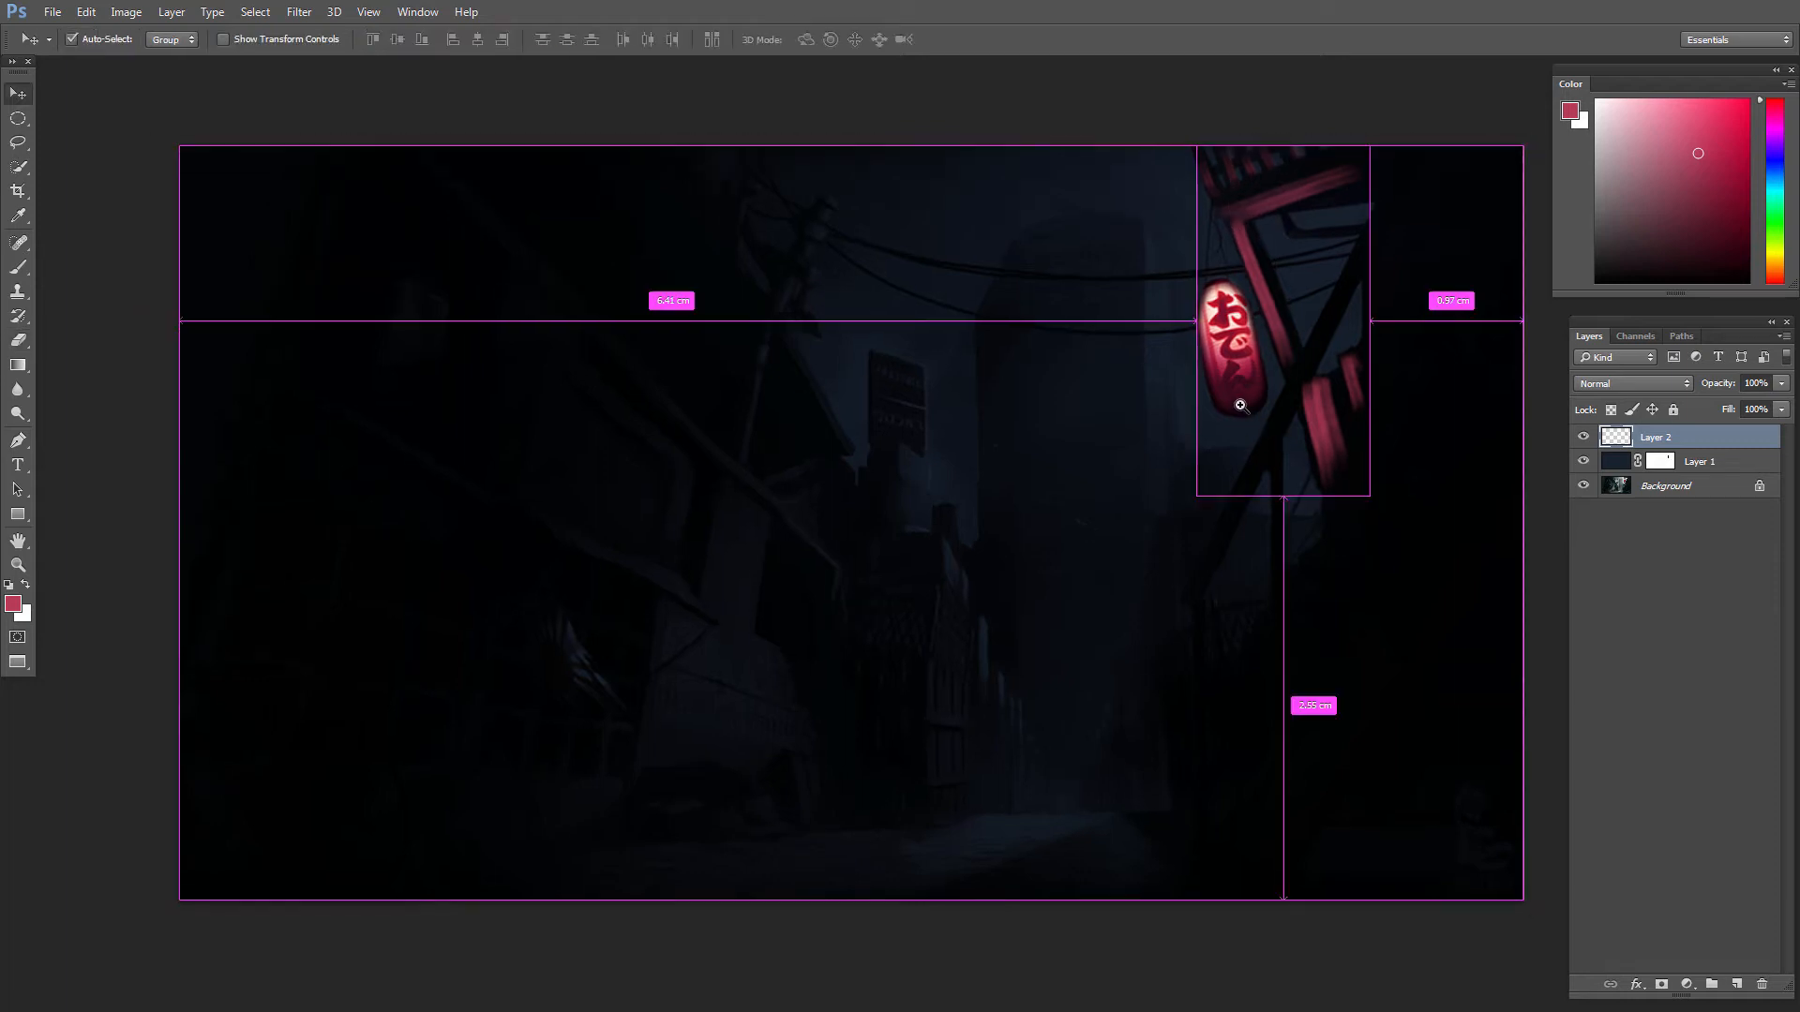
left_click_drag(1240, 405, 1285, 403)
key("b")
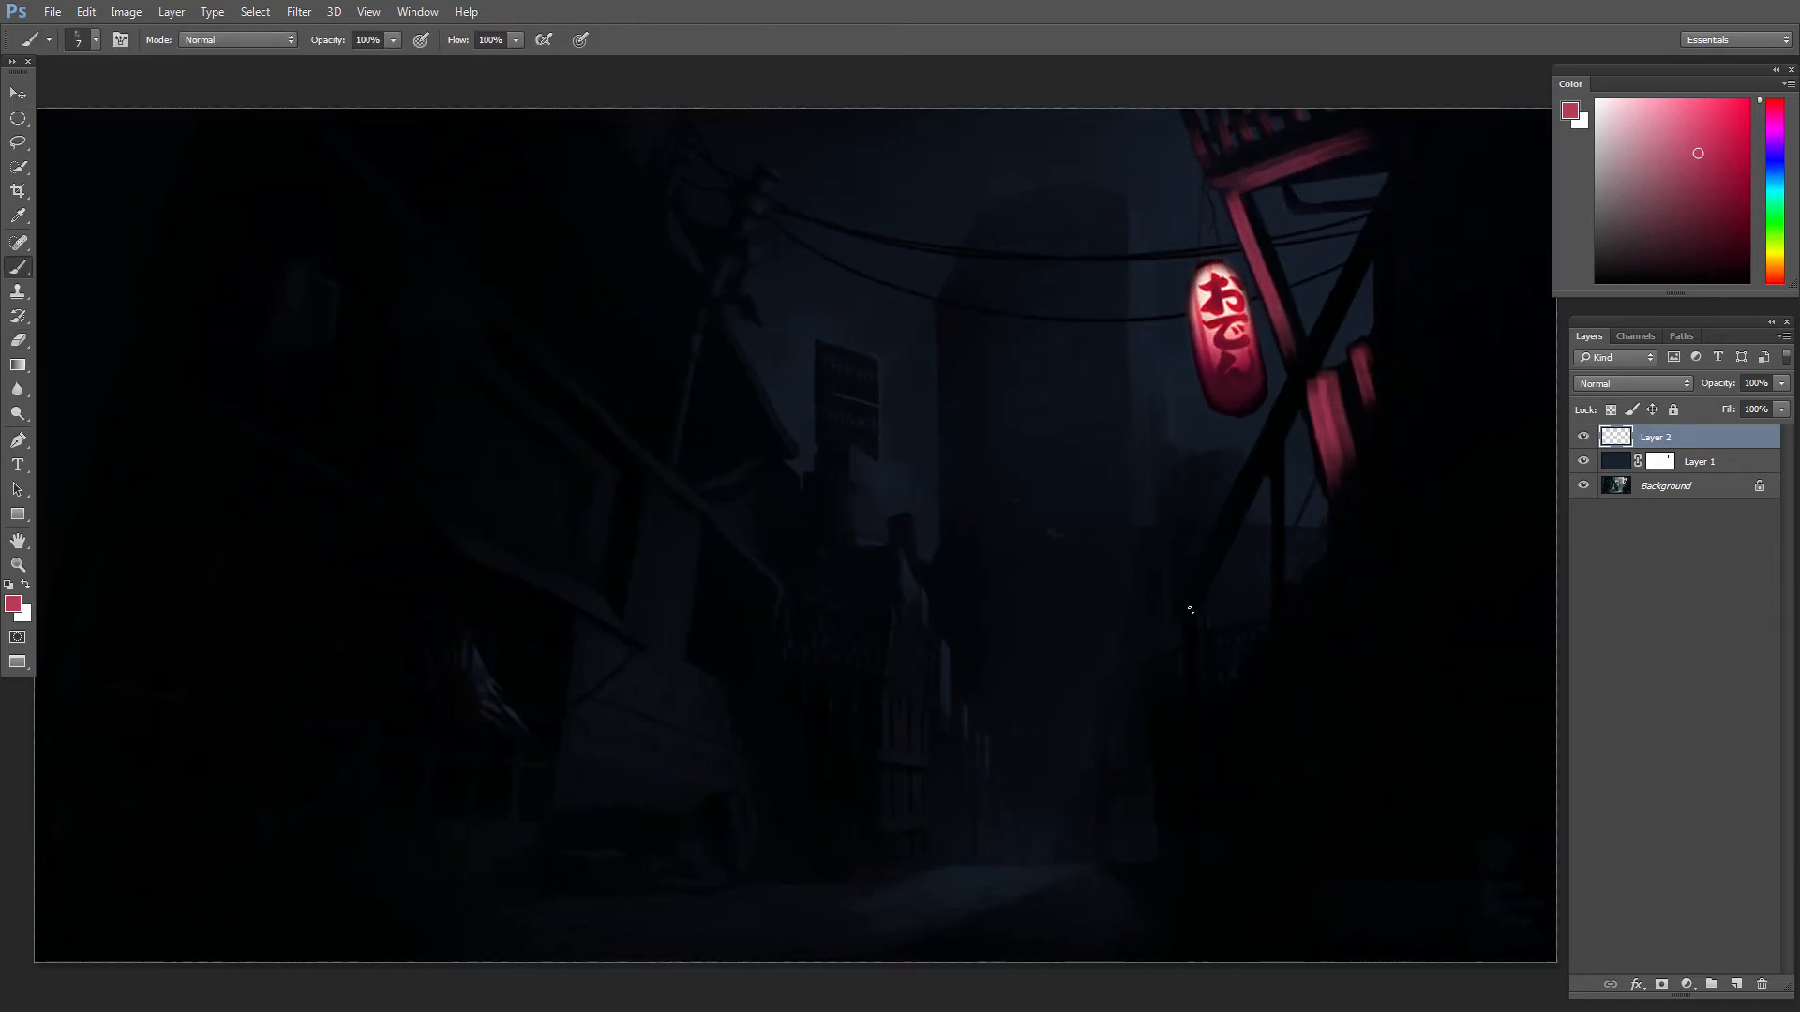
Step: Try thin strokes in the lantern's pale pink around the beams with a 3 px brush, and undo them
left_click(1277, 429, "alt")
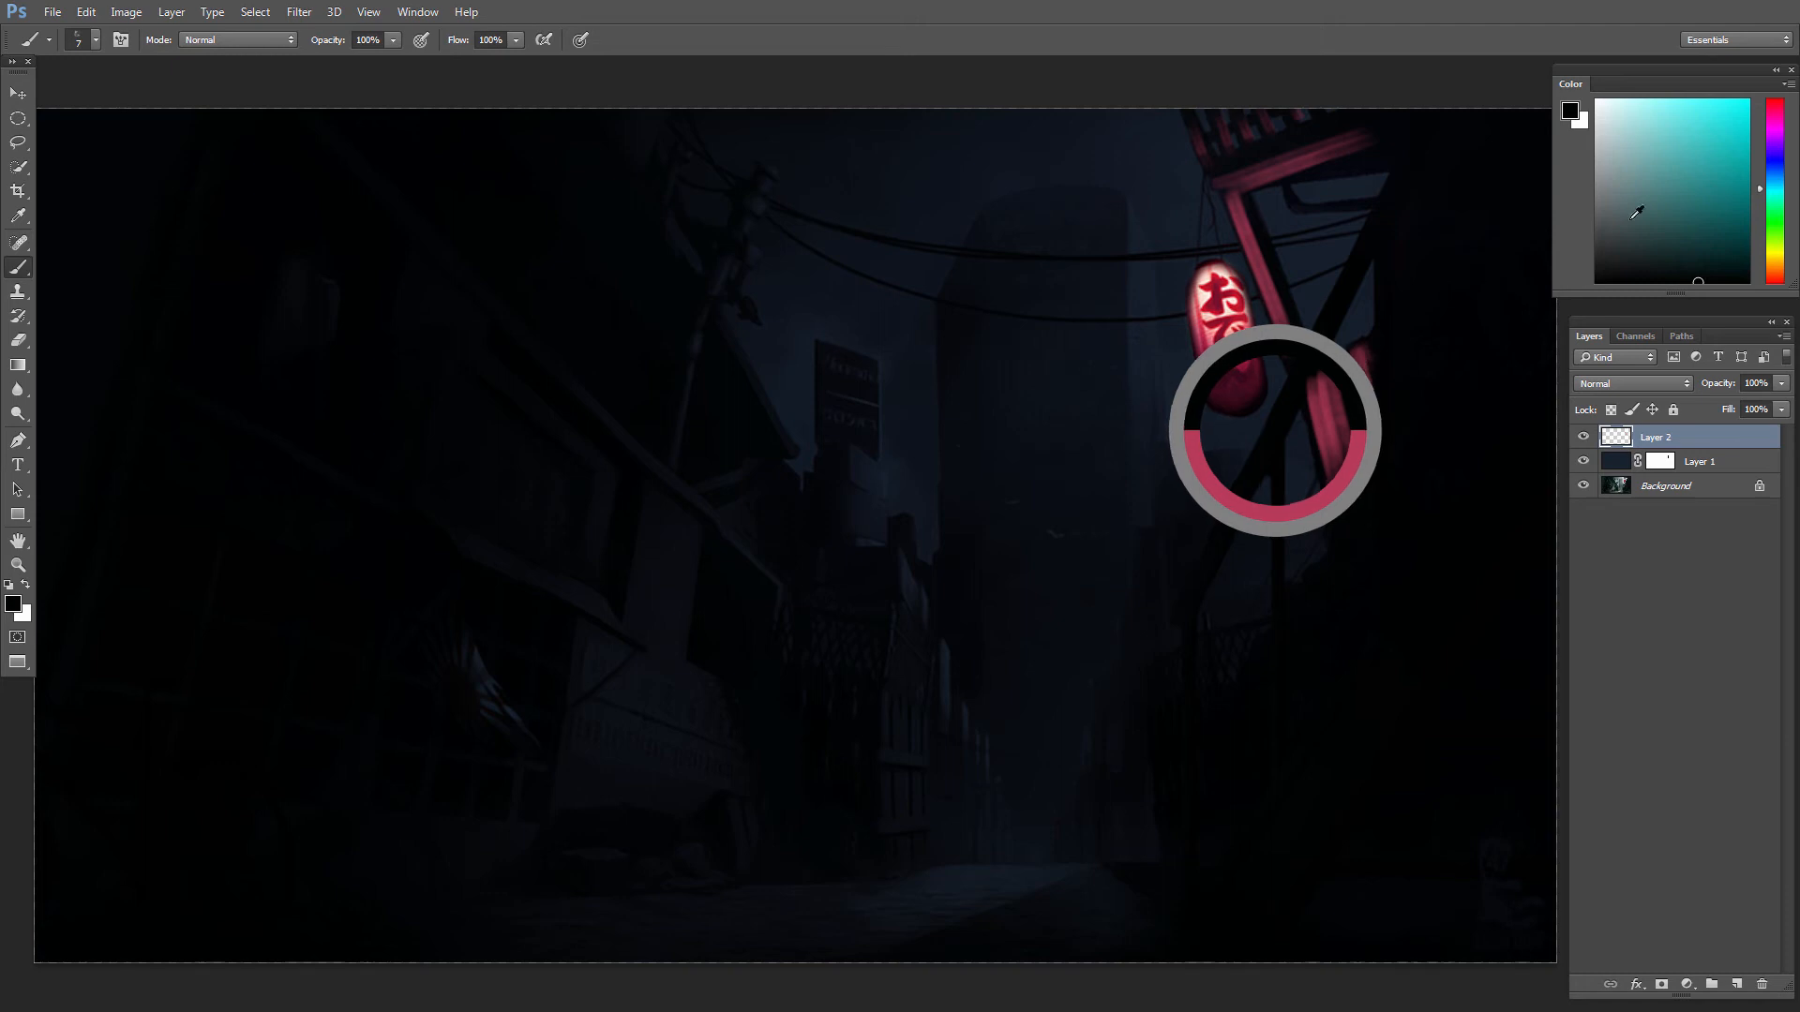
left_click(1218, 276, "alt")
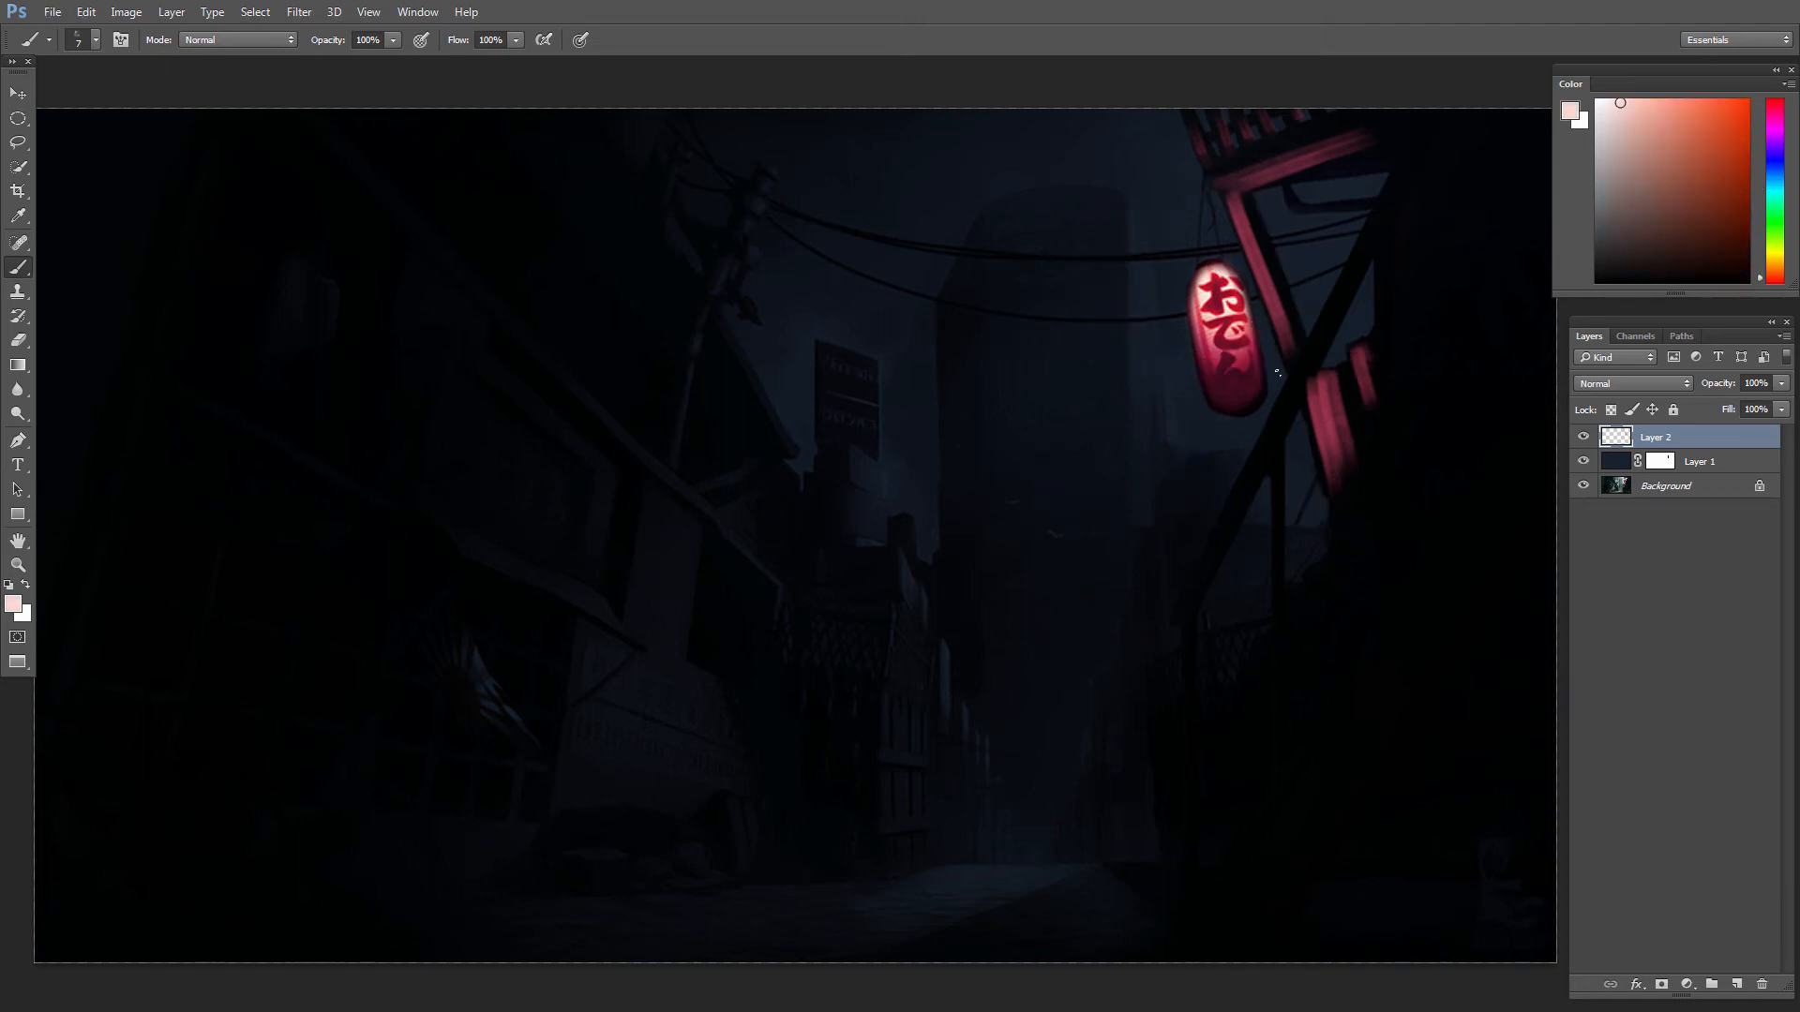
key("bracketleft")
mouse_move(1312, 328)
left_mouse_down()
mouse_move(1189, 583)
mouse_move(1112, 519)
mouse_move(1286, 521)
mouse_move(1092, 503)
left_mouse_up()
key("ctrl+z")
key("ctrl+alt+z")
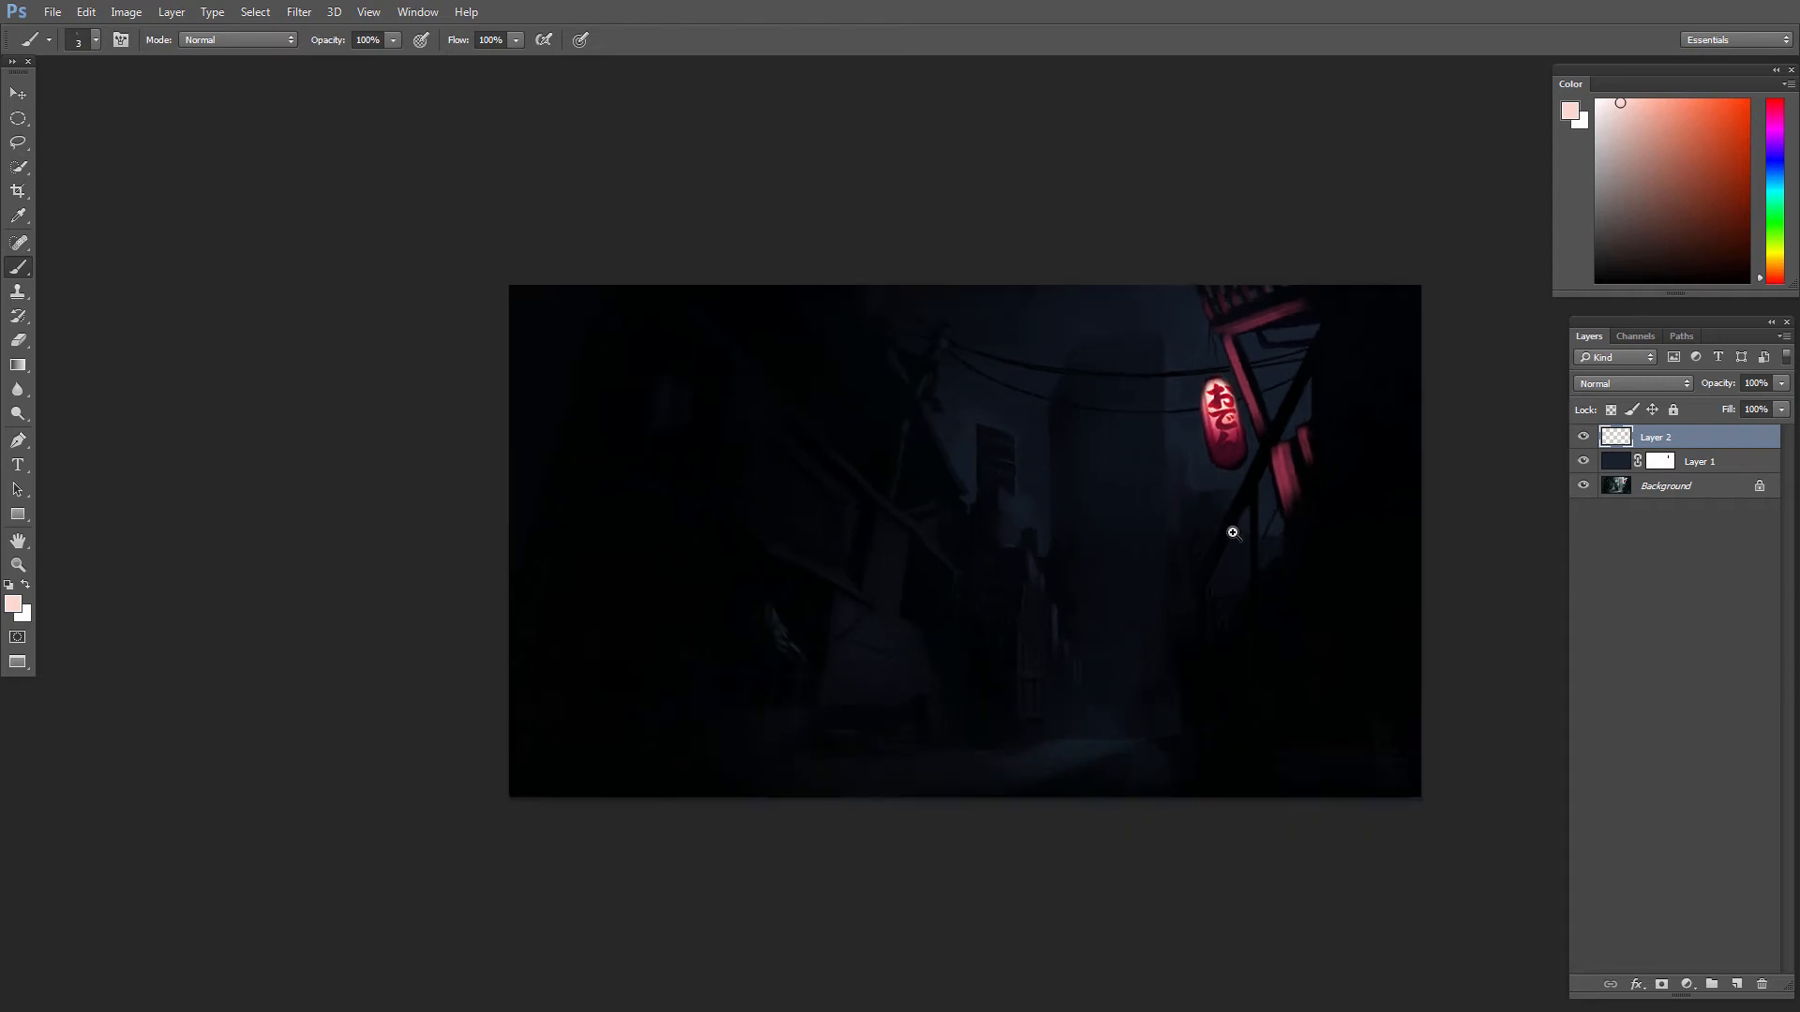
Step: Sample a darker red from the lit beam and paint faint light on the wall behind it with a 20 px textured brush
left_click_drag(1242, 550, 1260, 581)
scroll(1260, 581, "up", 3)
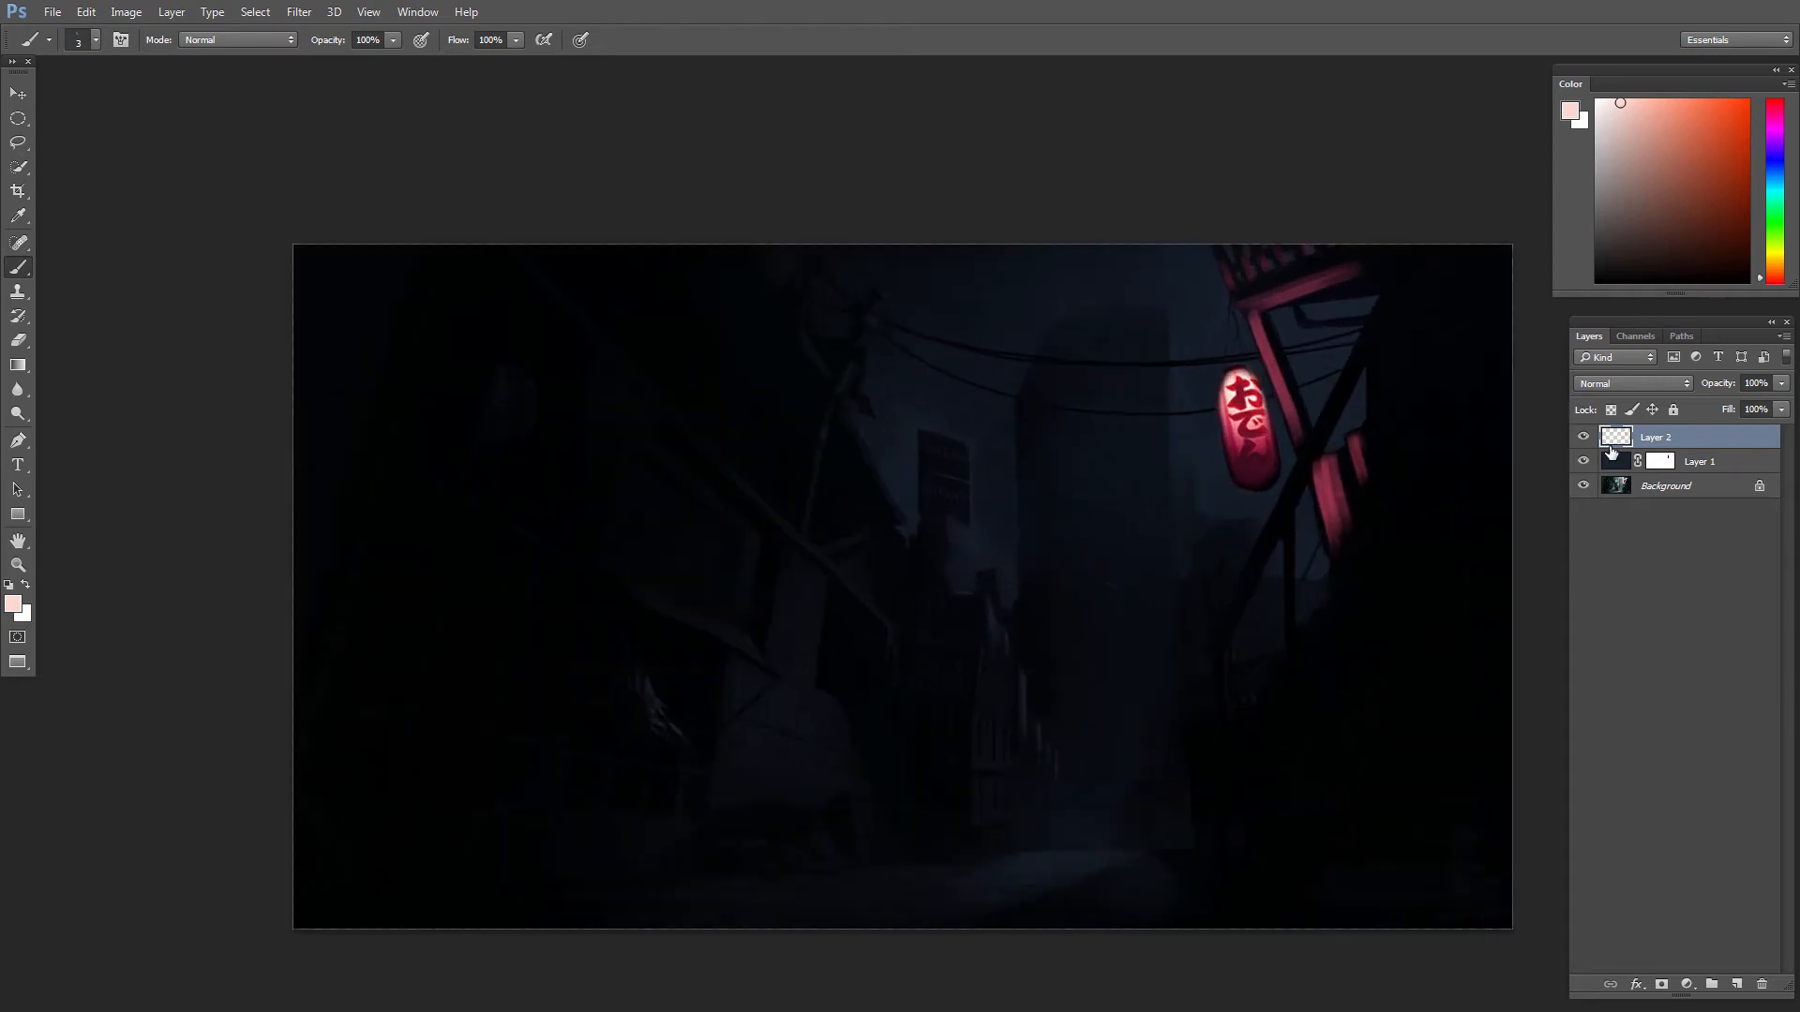
left_click(1284, 351, "alt")
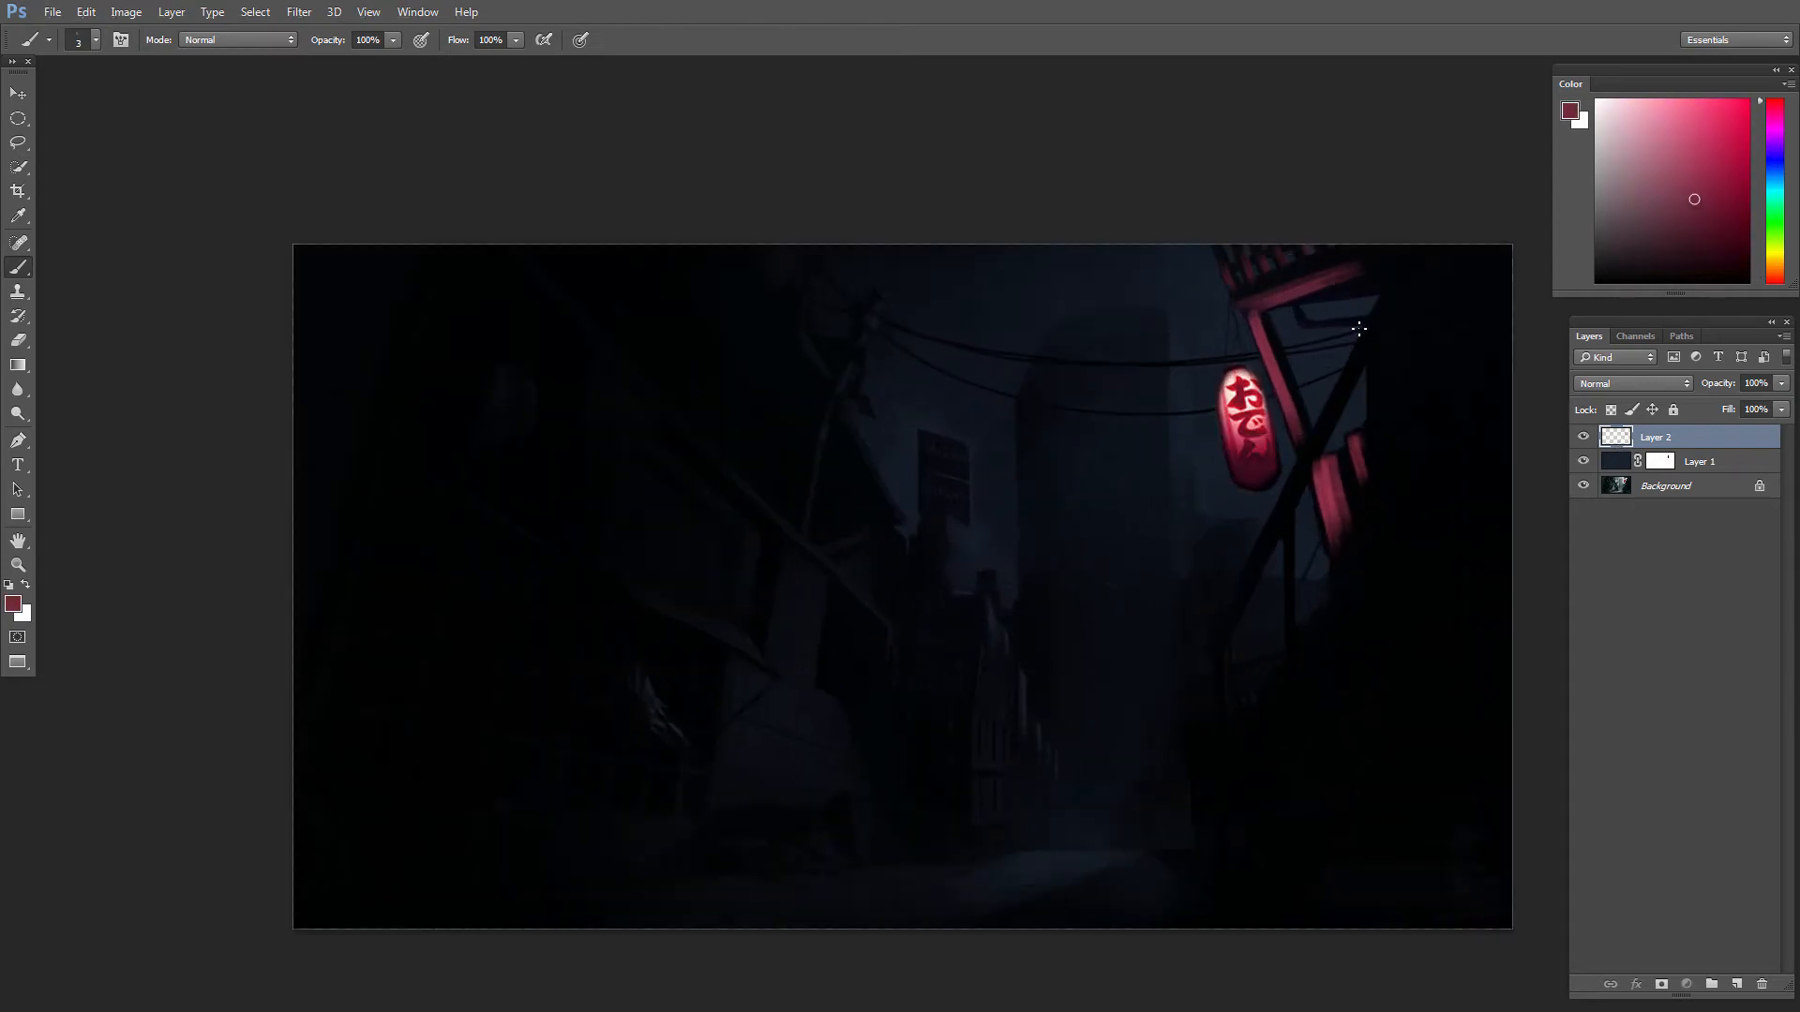
key("bracketright")
key("bracketright")
key("bracketright")
key("bracketright")
left_click_drag(1376, 436, 1403, 330)
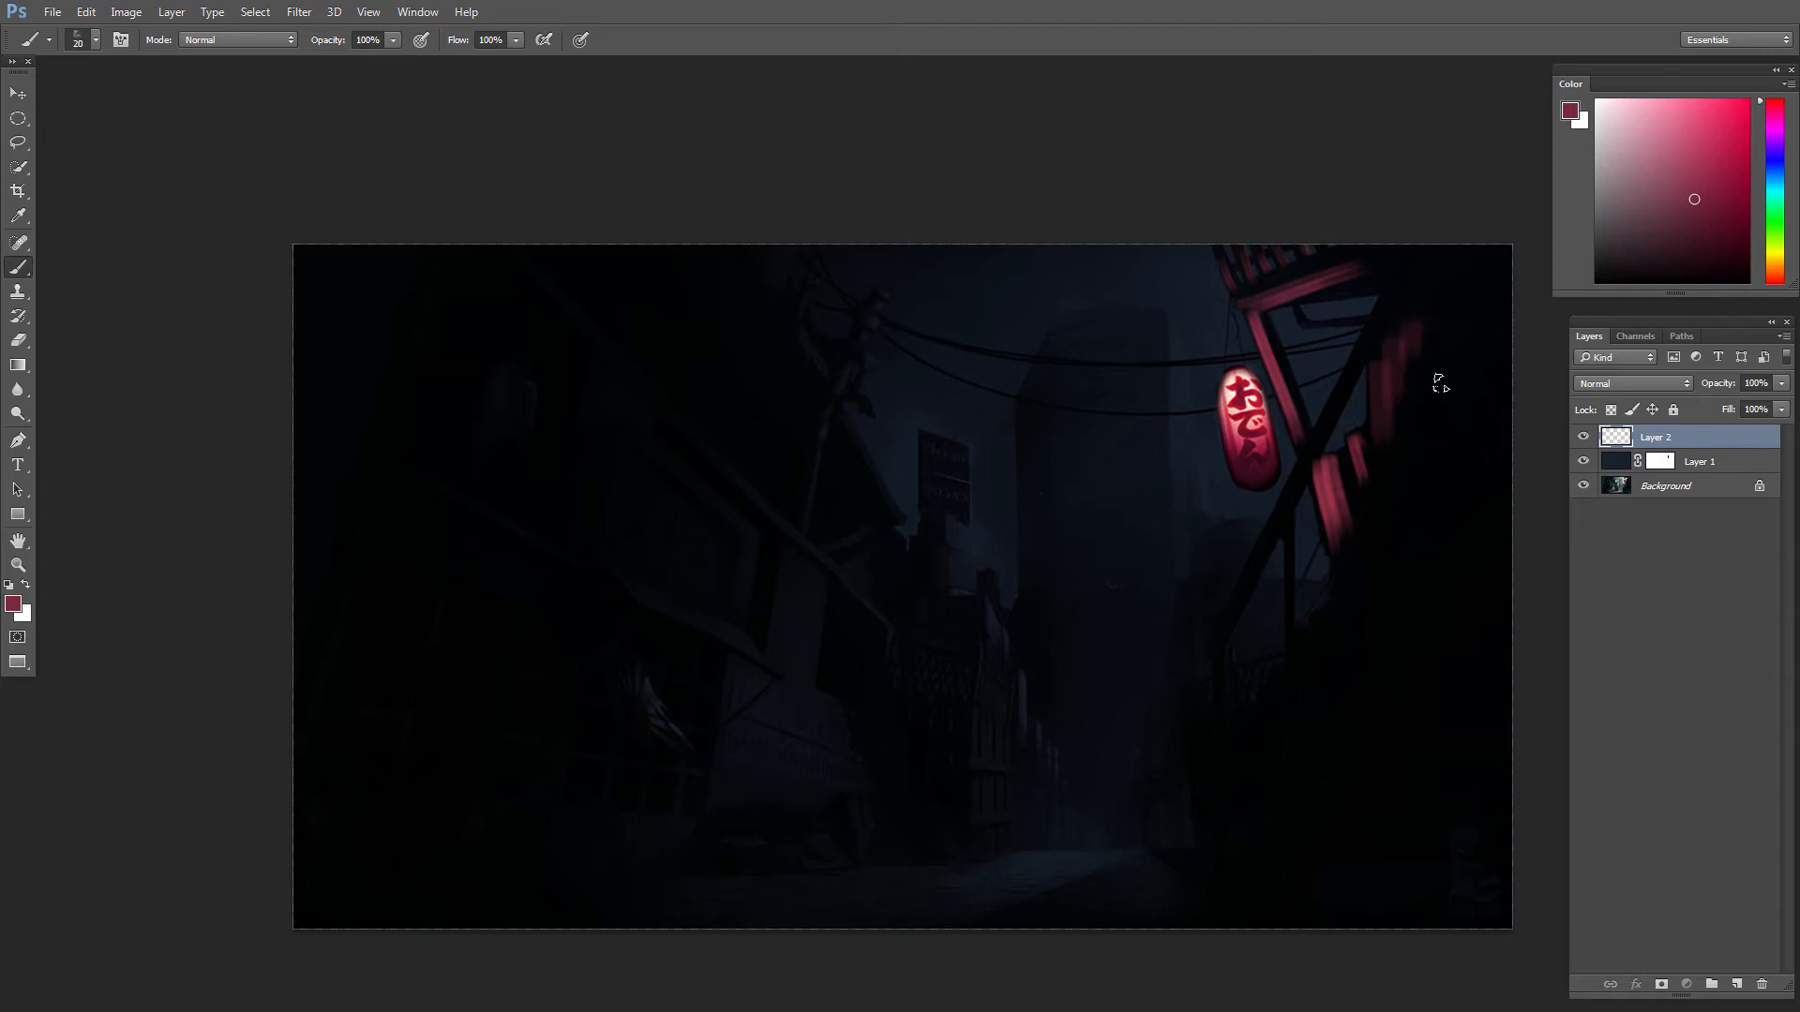
Step: Fade the outer edges of the red light on the right-hand wall with a soft round 300 px eraser
key("v")
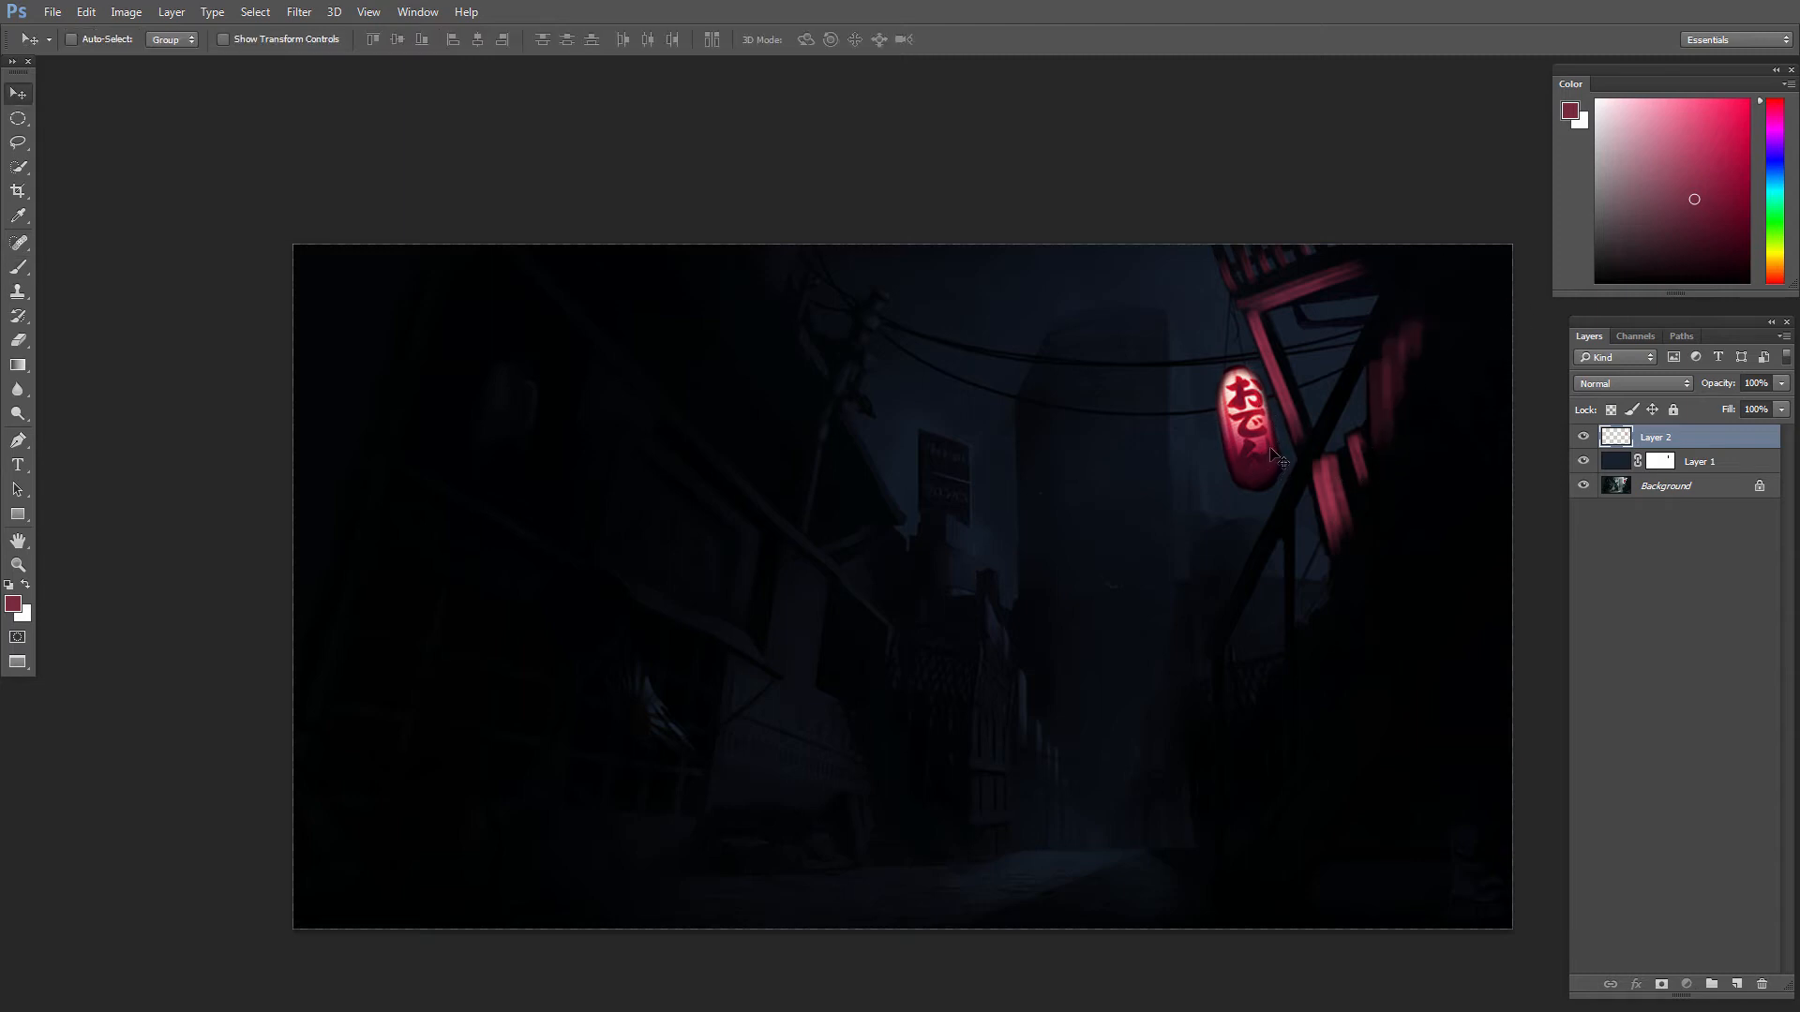
key("e")
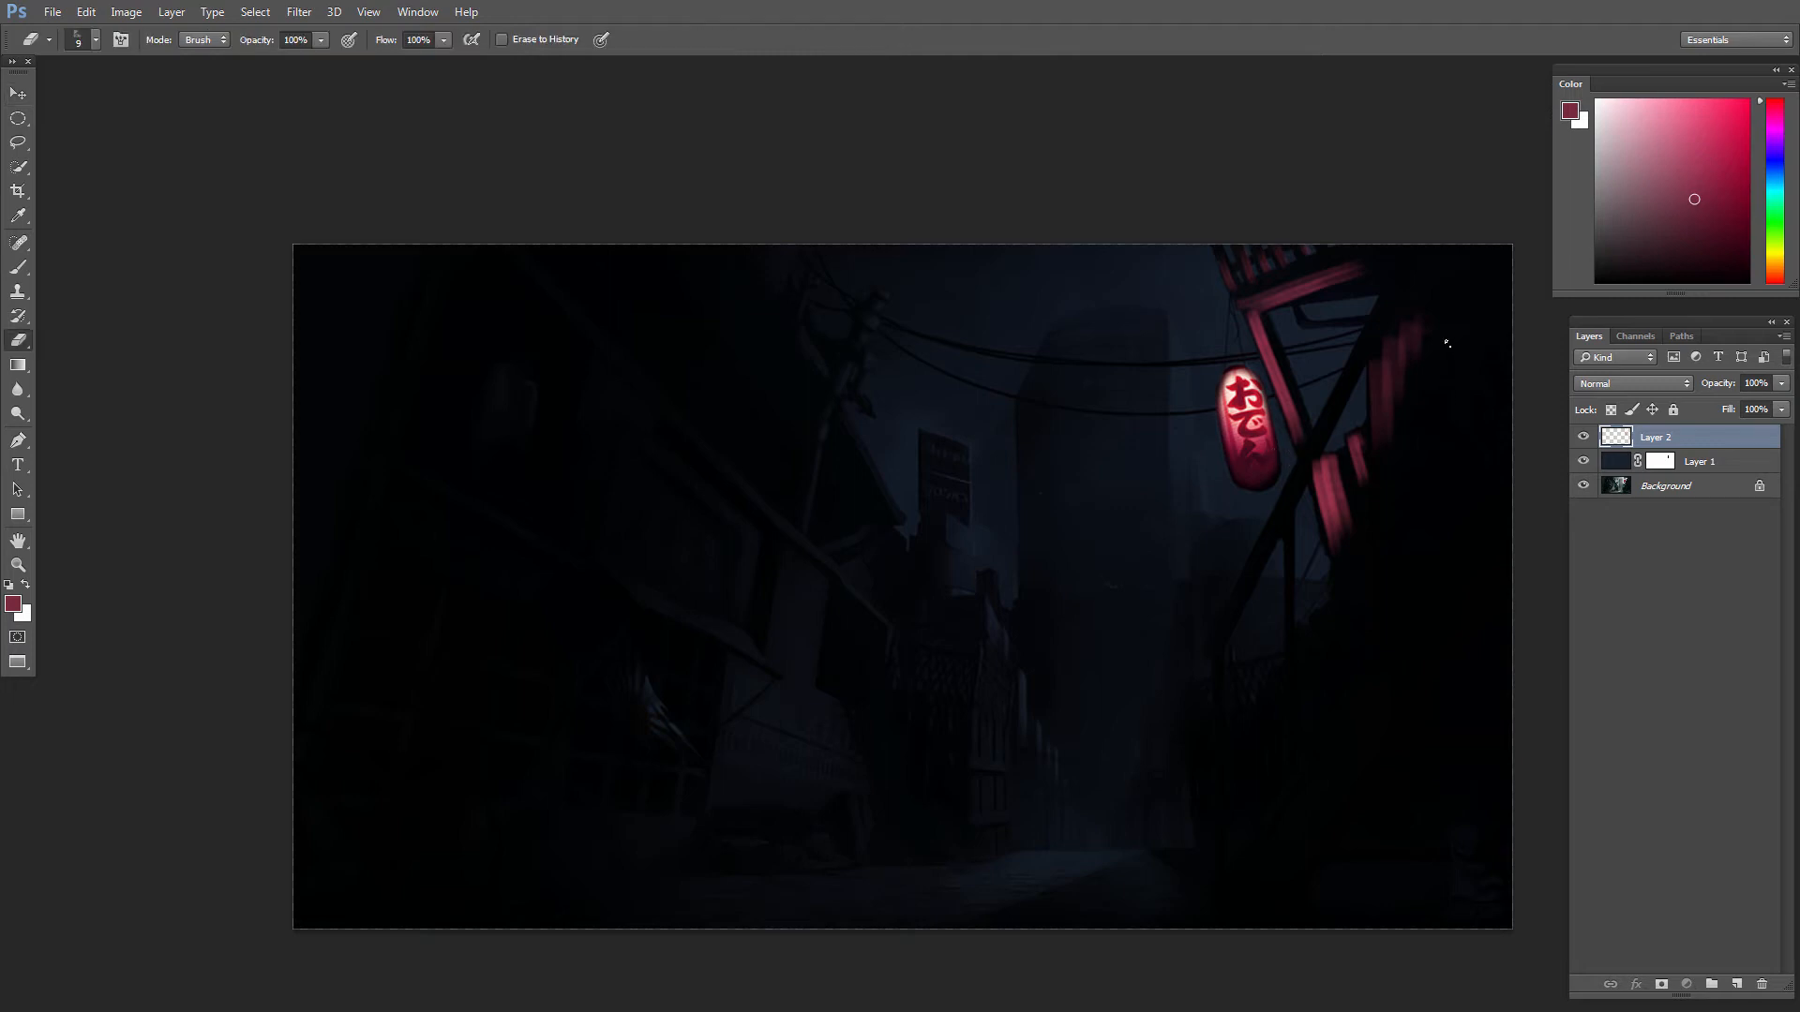
right_click(1446, 427)
double_click(1692, 552)
left_click_drag(1525, 313, 1448, 655)
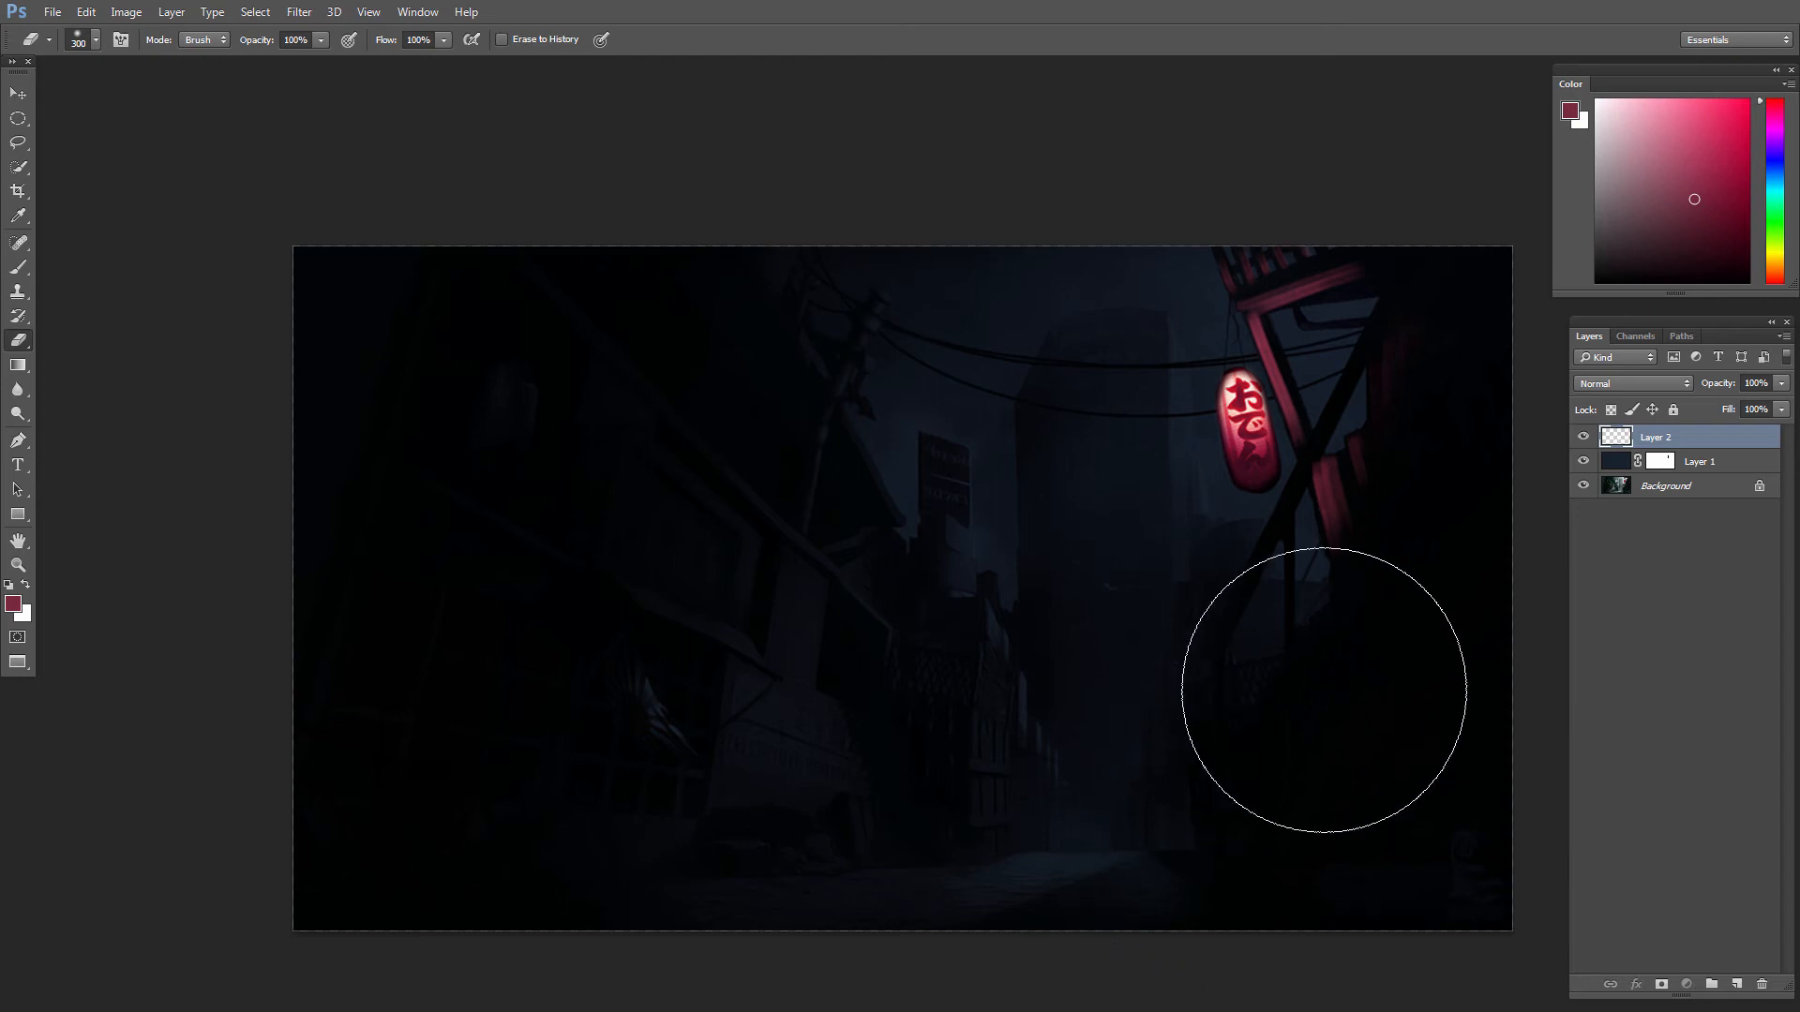
key("v")
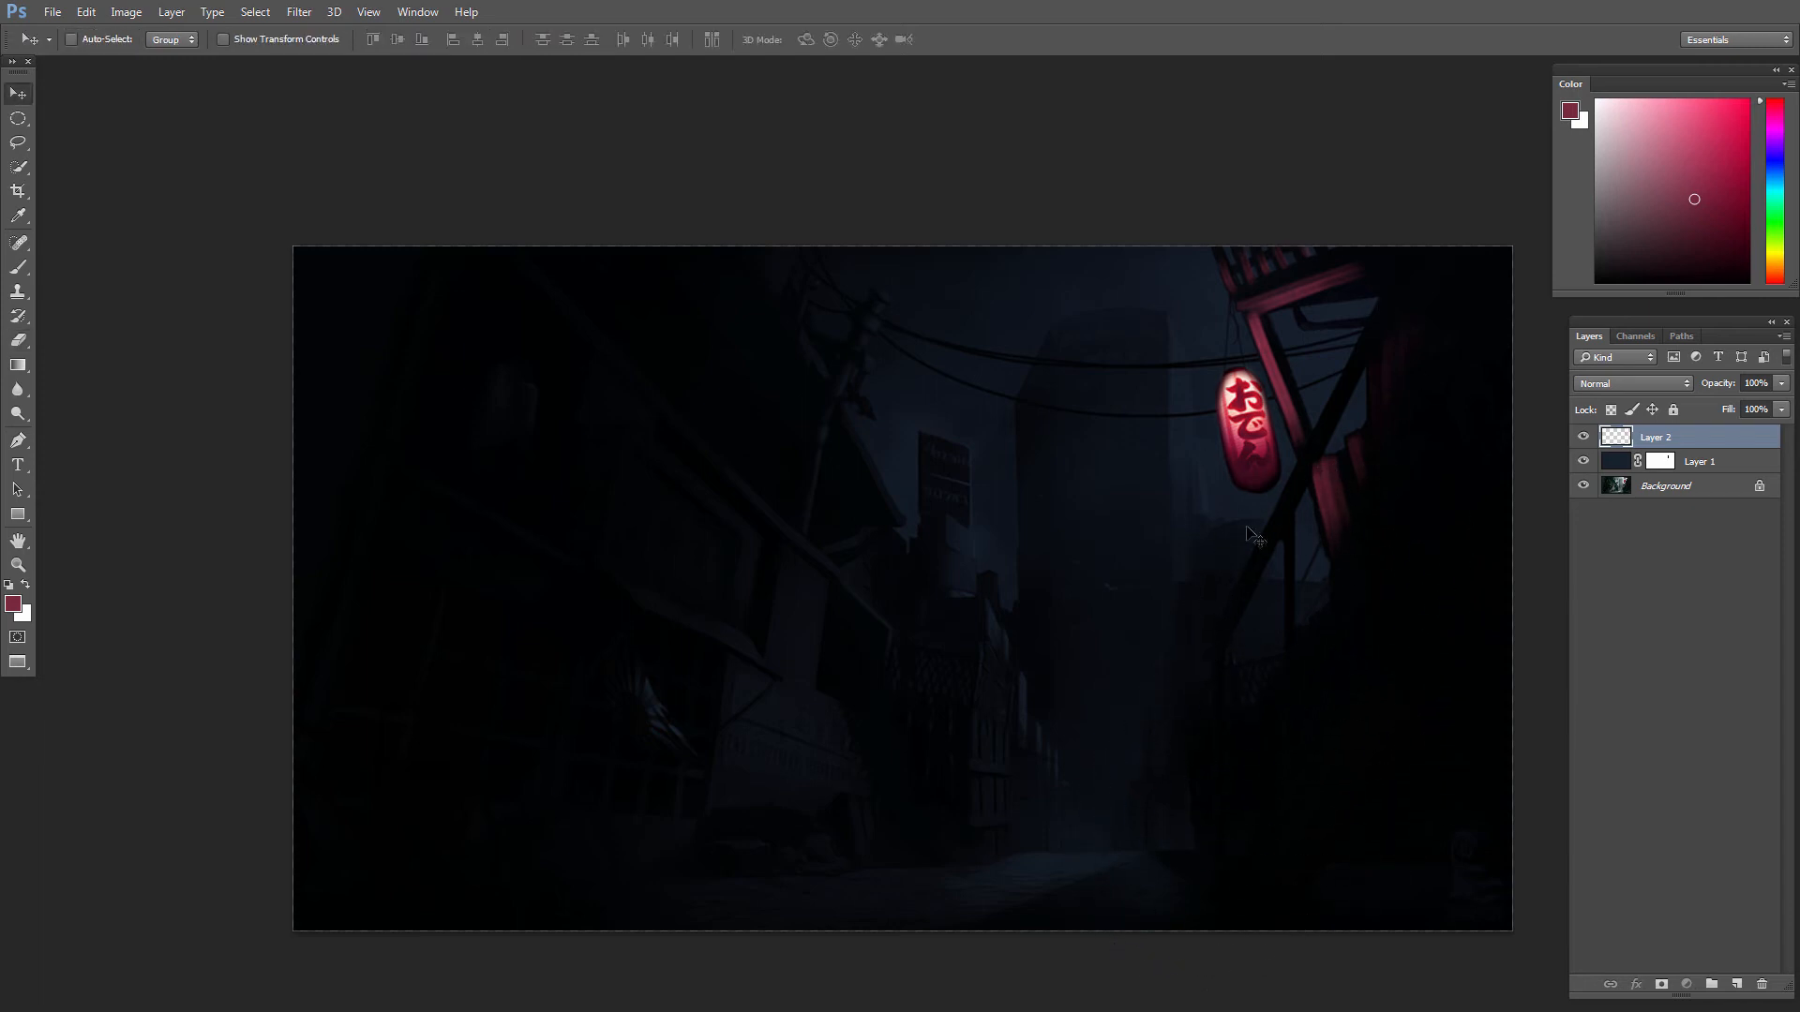
Step: Sample the lantern's red as the brush color and add another new layer for the left building's windows
left_click_drag(931, 653, 996, 579)
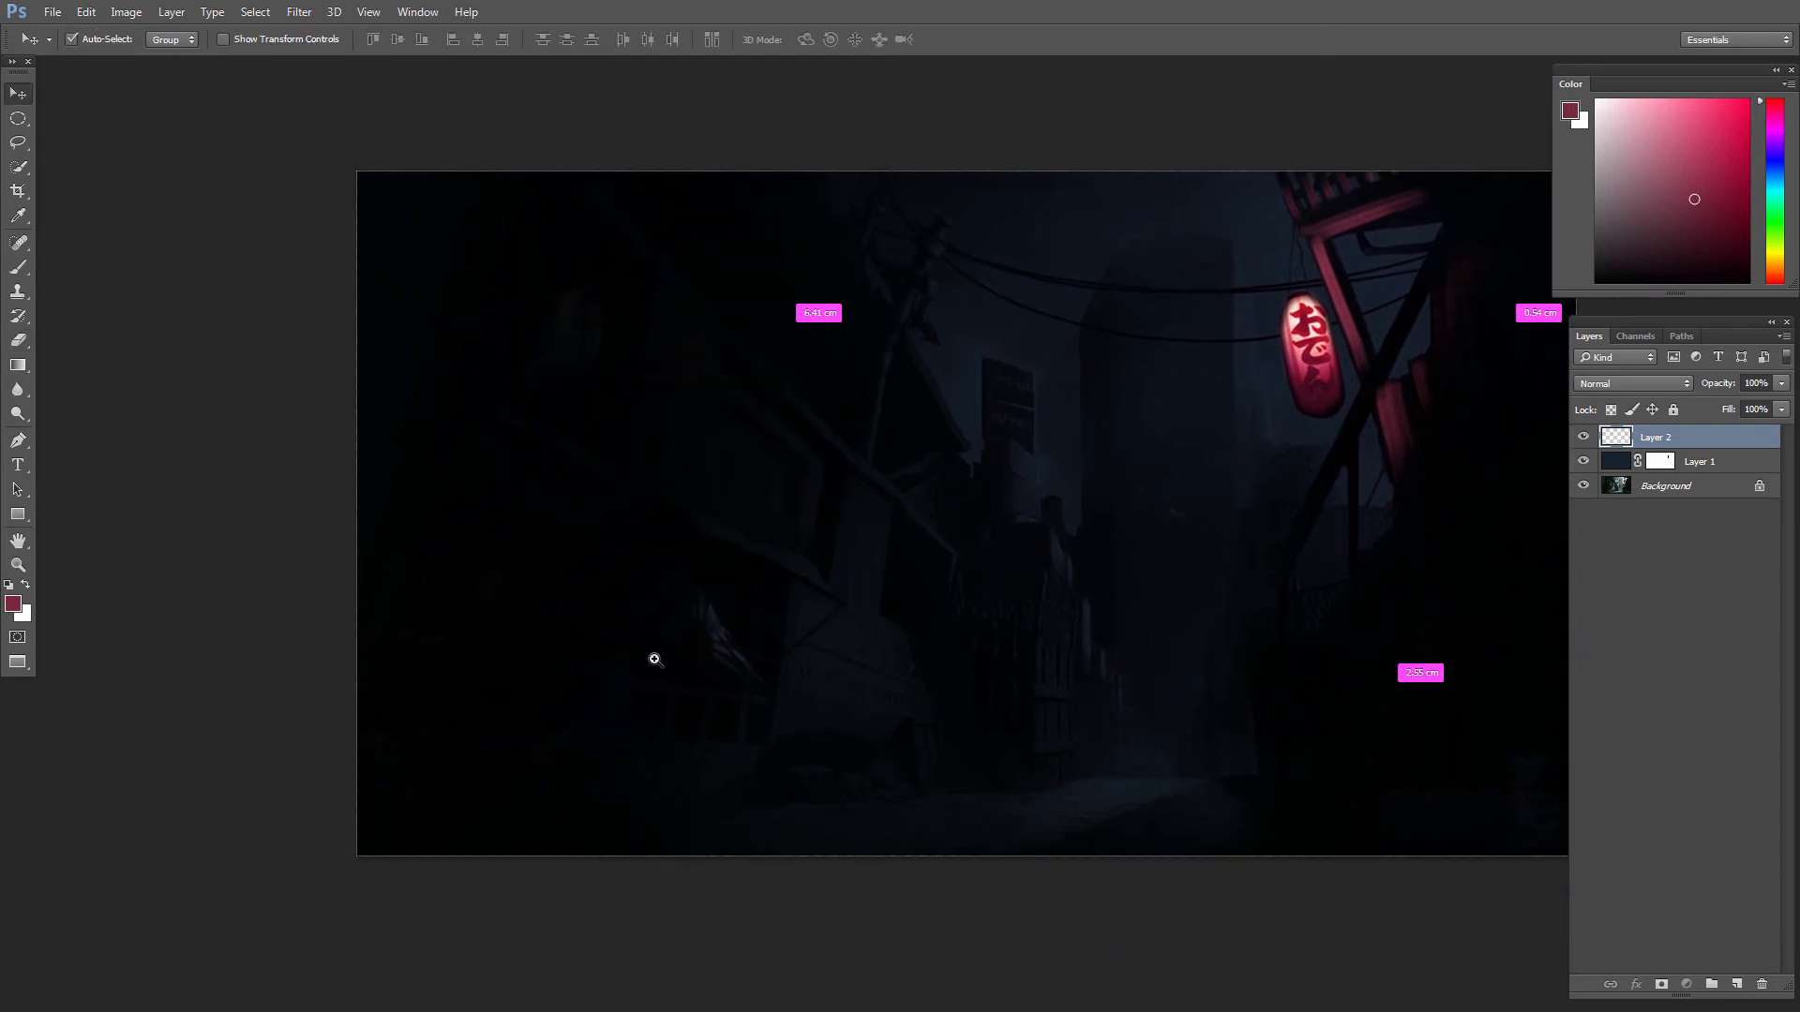
left_click_drag(655, 659, 812, 636)
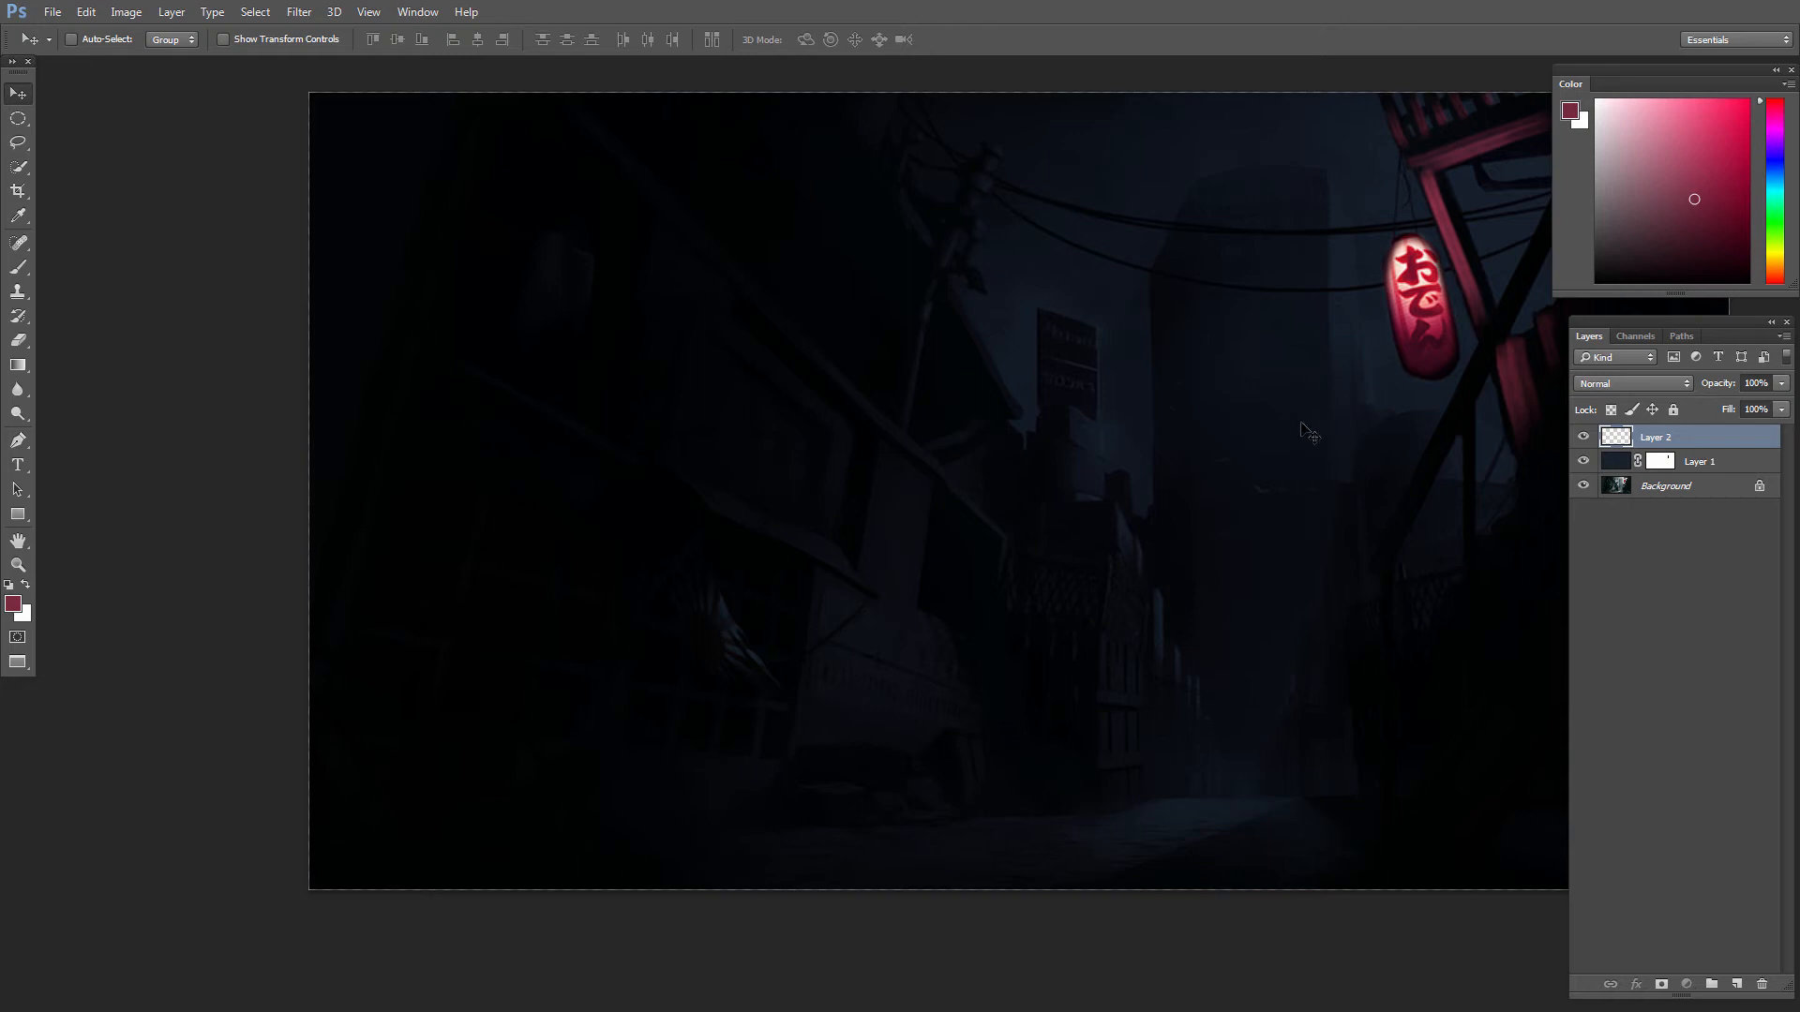
left_click_drag(812, 691, 767, 694)
key("b")
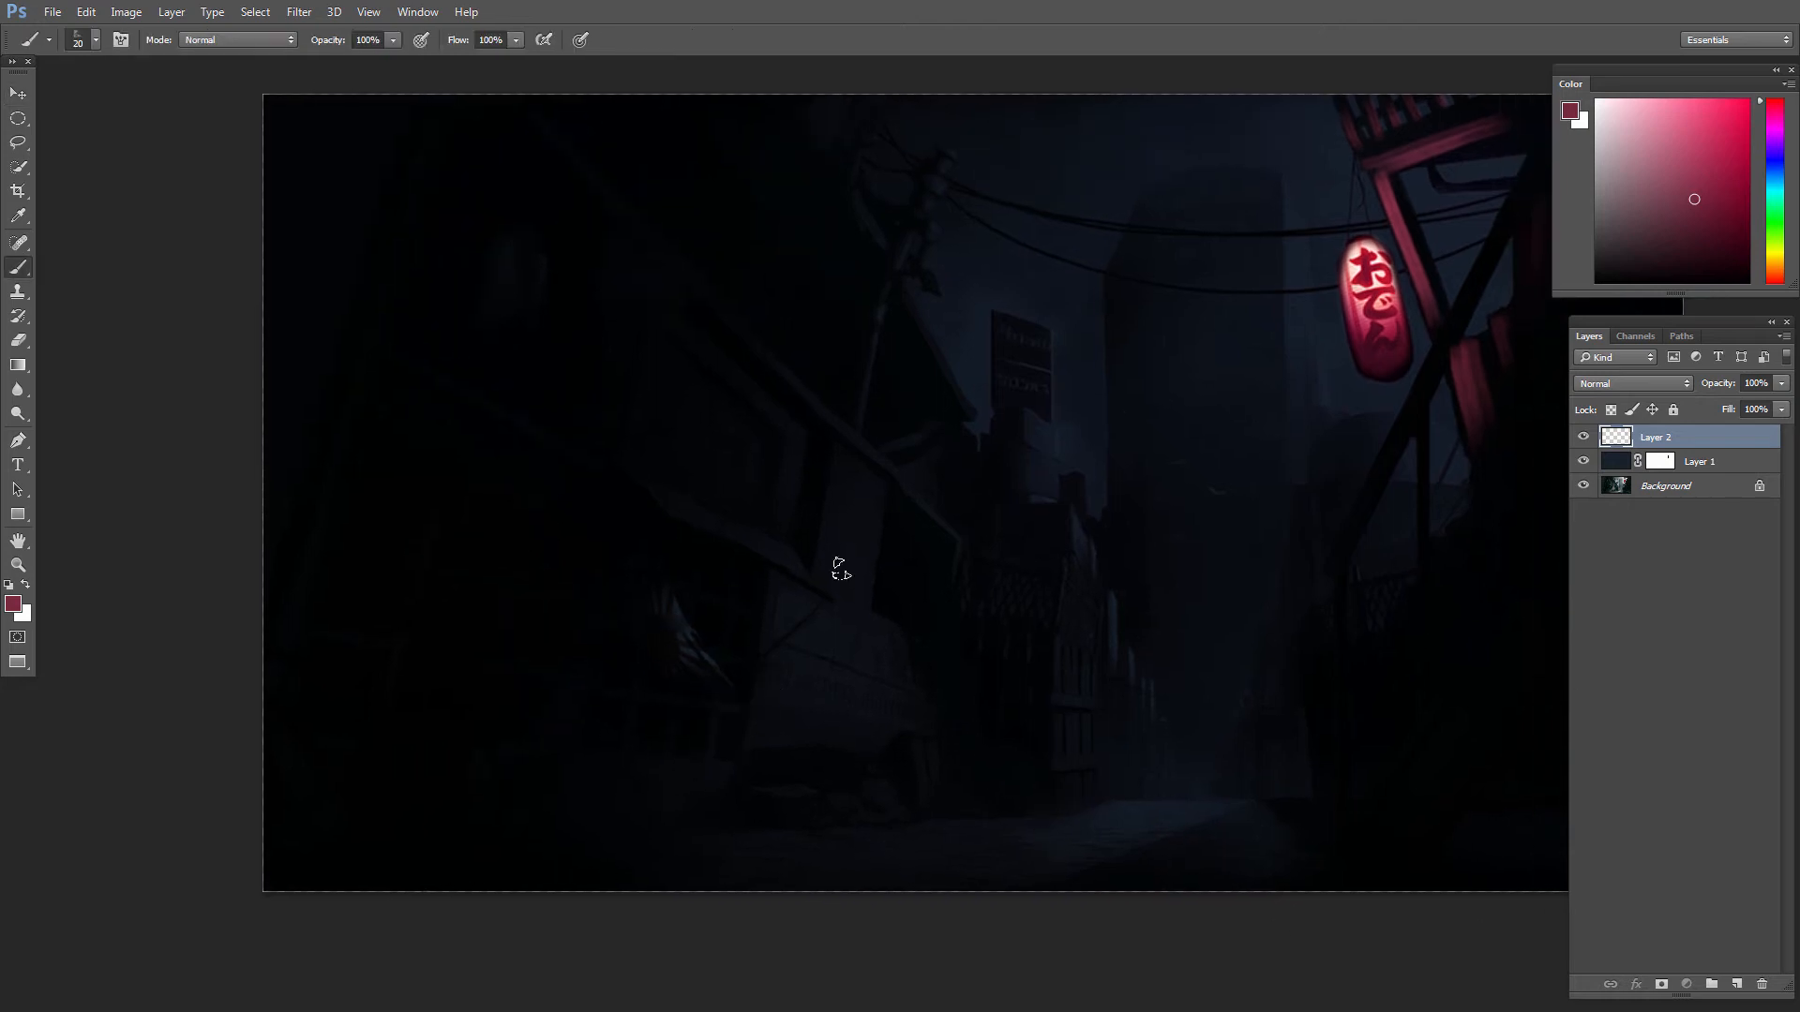
left_click(1369, 336, "alt")
left_click(1735, 982)
Step: Paint small red lit panes in the farther window of the left building with a 20 to 25 px textured brush
mouse_move(651, 710)
left_mouse_down()
mouse_move(645, 750)
mouse_move(671, 730)
left_mouse_up()
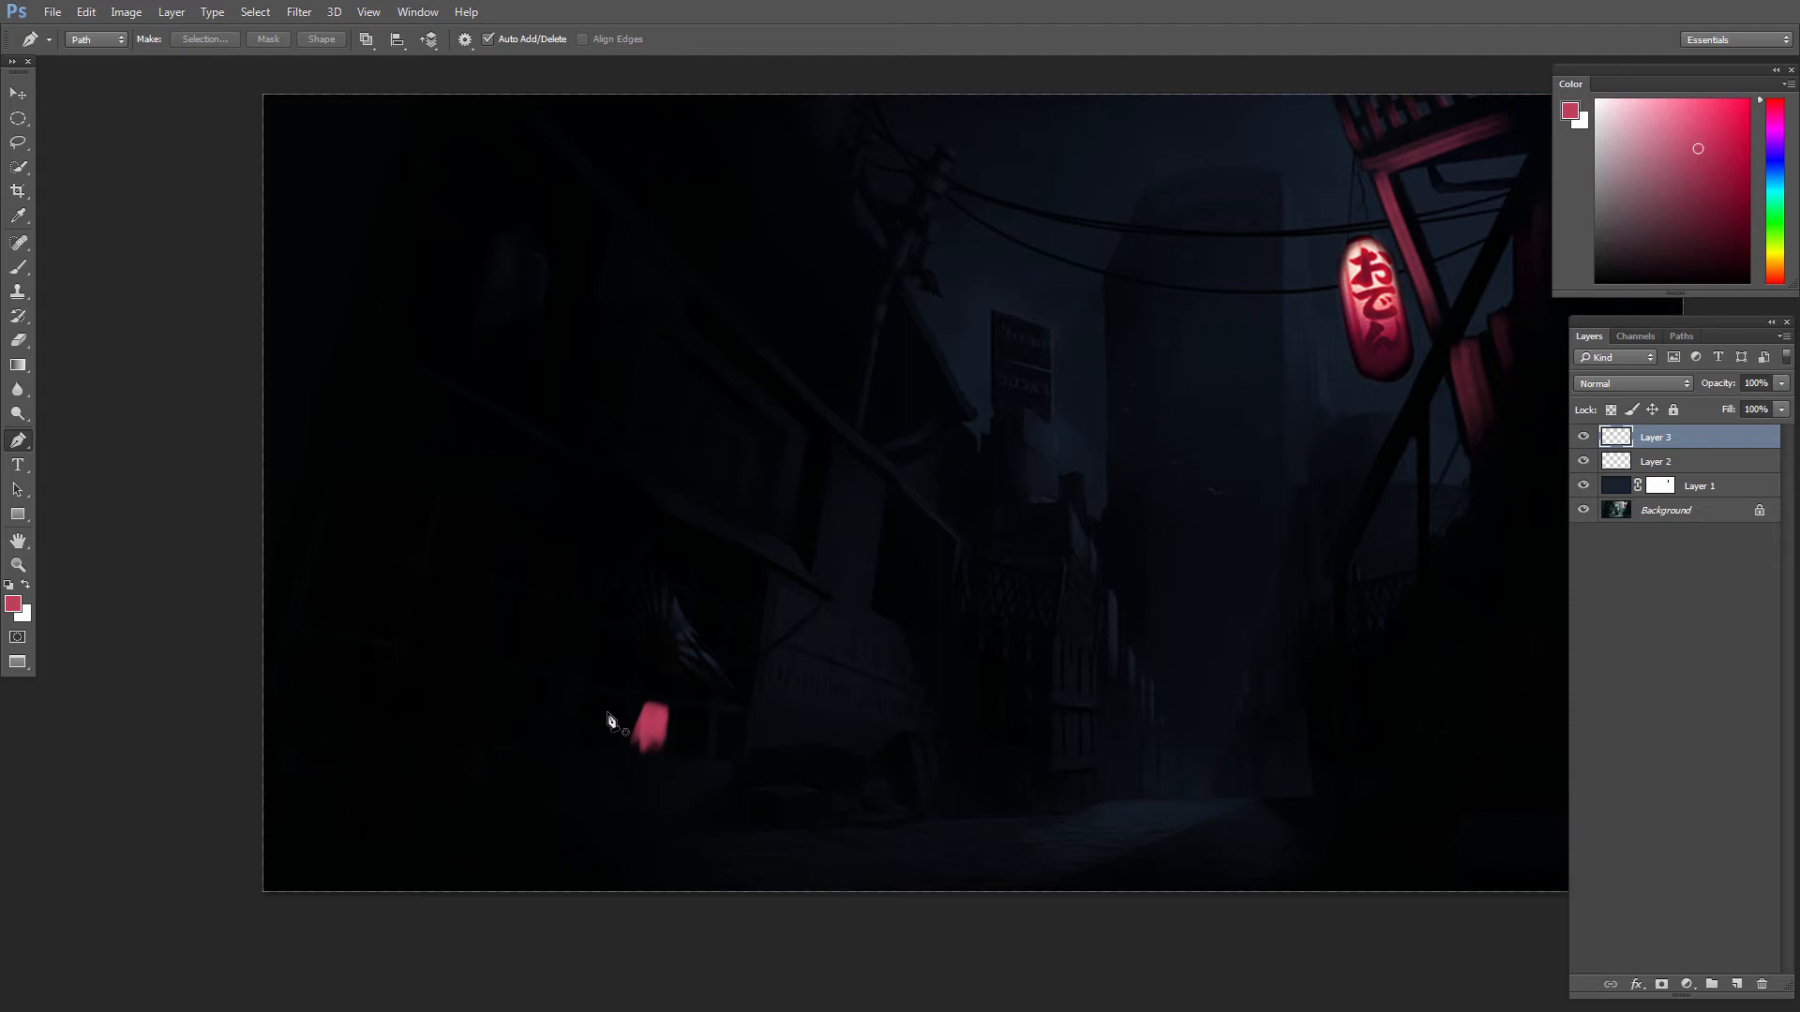
left_click_drag(603, 702, 600, 745)
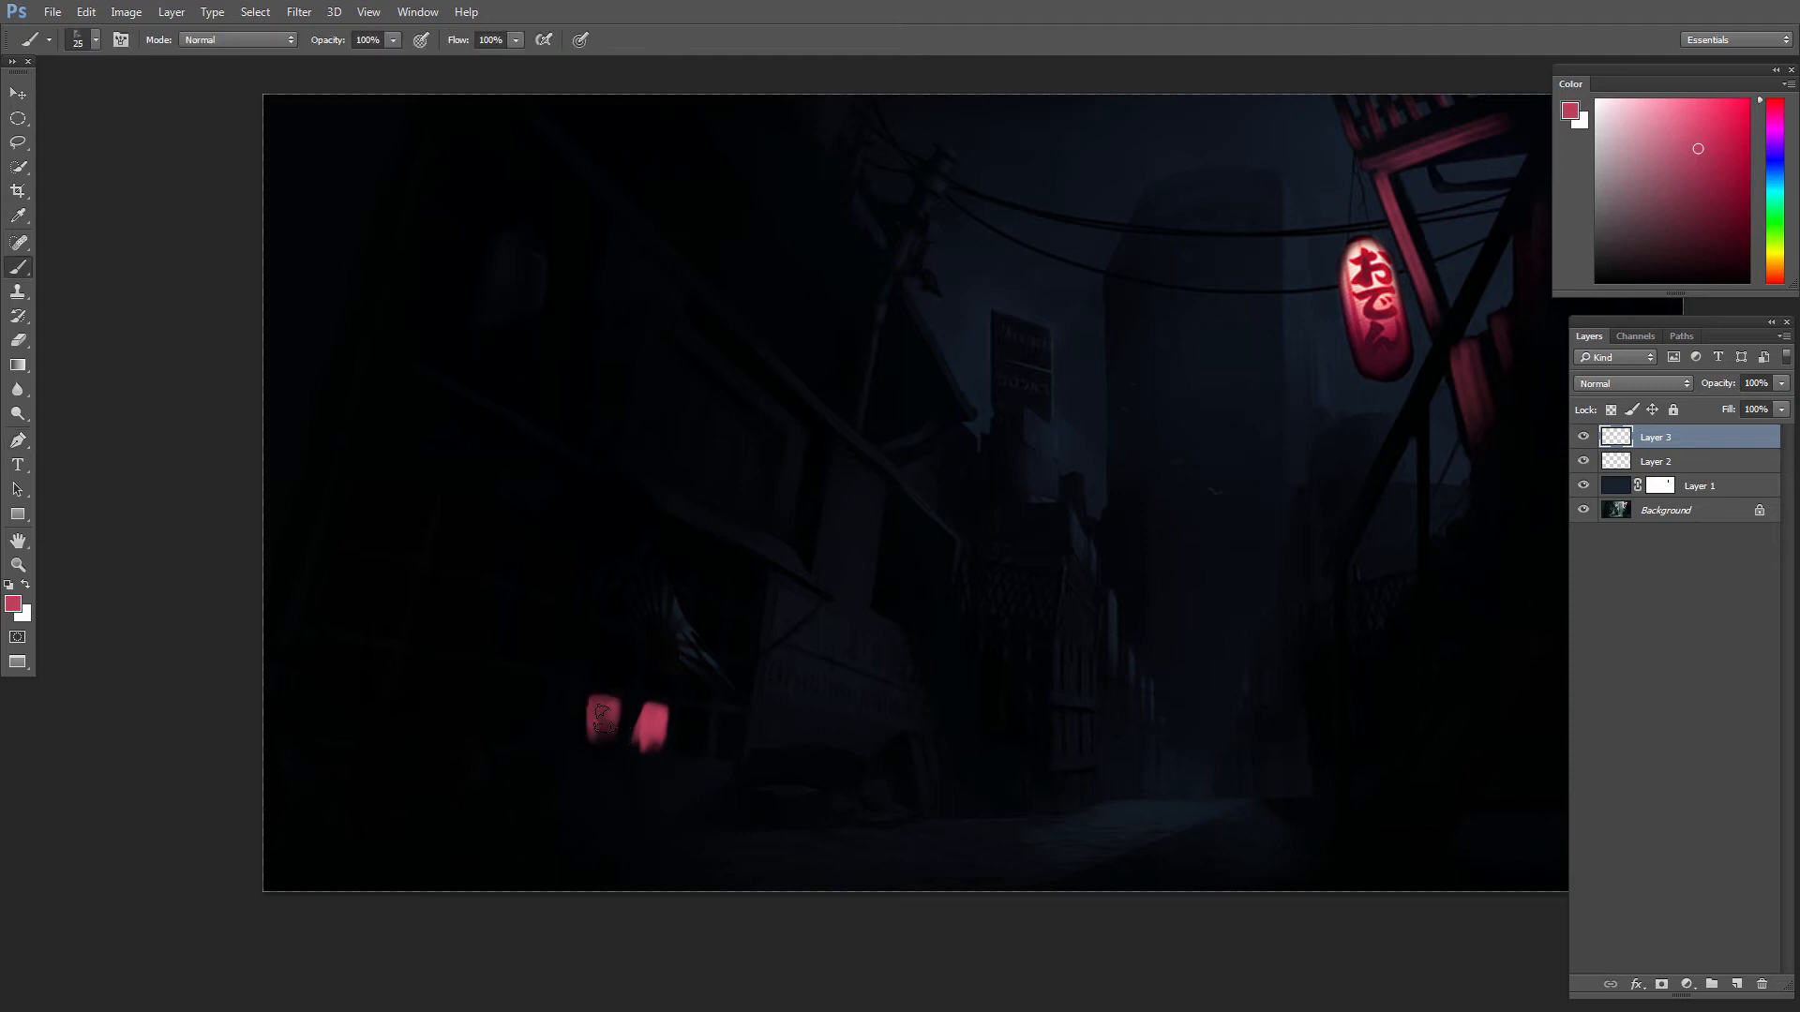
mouse_move(599, 647)
left_mouse_down()
mouse_move(609, 686)
mouse_move(660, 683)
left_mouse_up()
key("bracketleft")
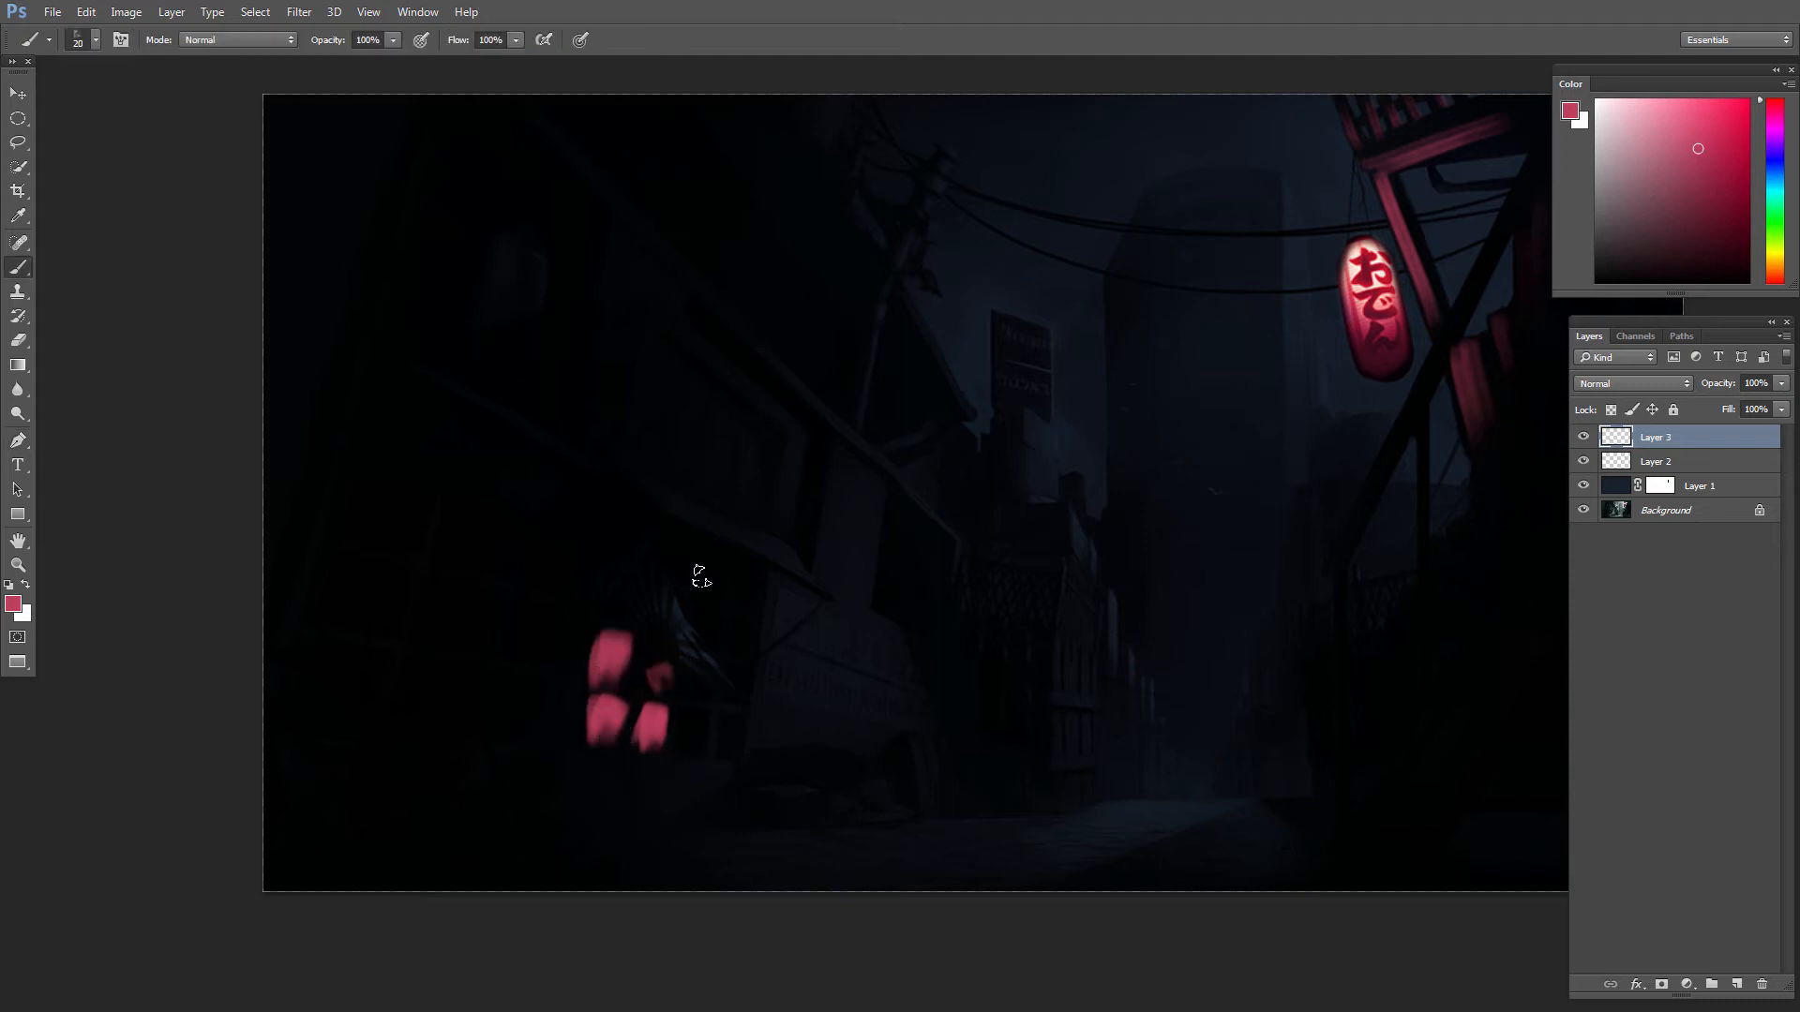
mouse_move(684, 543)
left_mouse_down()
mouse_move(748, 560)
mouse_move(746, 599)
mouse_move(702, 605)
mouse_move(734, 623)
mouse_move(739, 660)
mouse_move(697, 669)
mouse_move(734, 664)
mouse_move(701, 690)
left_mouse_up()
mouse_move(735, 674)
left_mouse_down()
mouse_move(733, 727)
mouse_move(686, 715)
mouse_move(722, 742)
left_mouse_up()
key("bracketright")
mouse_move(617, 605)
left_mouse_down()
mouse_move(637, 558)
mouse_move(617, 621)
left_mouse_up()
left_click_drag(629, 527, 744, 666)
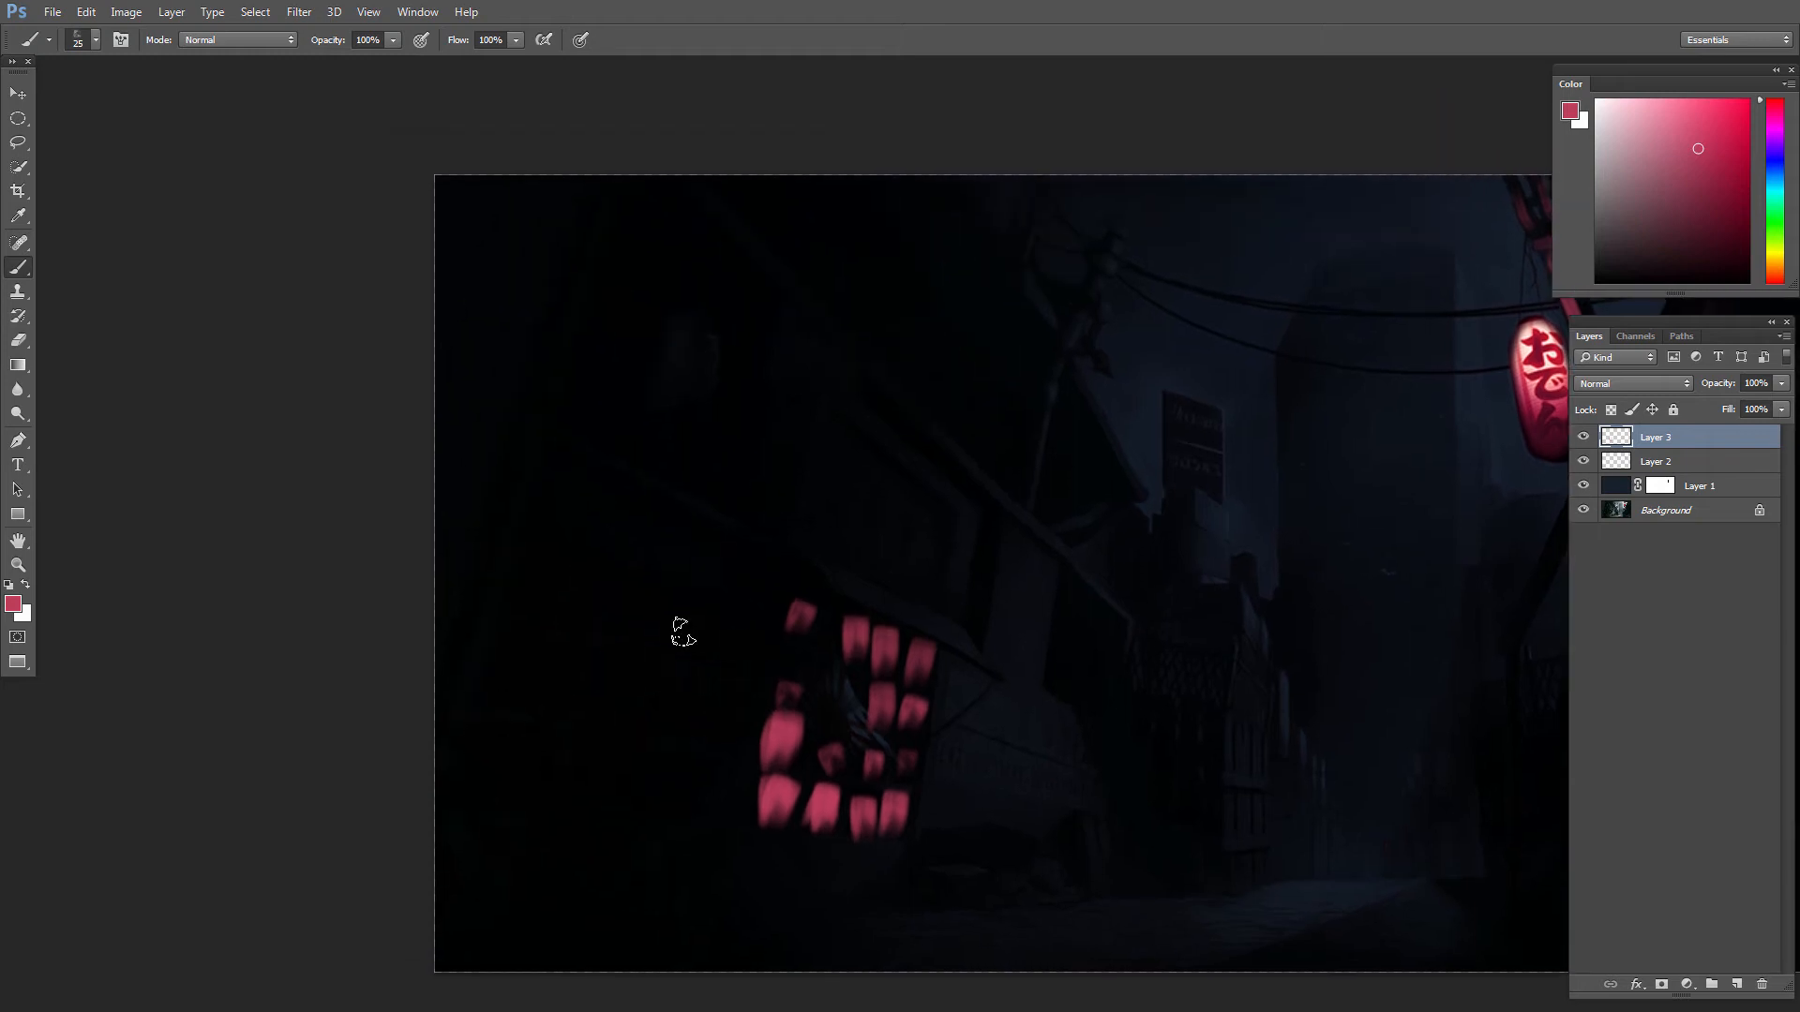
Step: Paint three rows of larger red panes on the nearer part of the left building's wall with the 25 px textured brush
mouse_move(628, 591)
left_mouse_down()
mouse_move(675, 663)
mouse_move(731, 651)
mouse_move(718, 630)
mouse_move(725, 705)
mouse_move(701, 722)
mouse_move(691, 703)
mouse_move(708, 720)
mouse_move(658, 740)
mouse_move(645, 681)
mouse_move(609, 708)
left_mouse_up()
mouse_move(550, 656)
left_mouse_down()
mouse_move(548, 694)
mouse_move(513, 691)
left_mouse_up()
mouse_move(530, 553)
left_mouse_down()
mouse_move(533, 593)
mouse_move(573, 586)
left_mouse_up()
mouse_move(497, 720)
left_mouse_down()
mouse_move(526, 788)
mouse_move(544, 773)
mouse_move(493, 795)
left_mouse_up()
key("v")
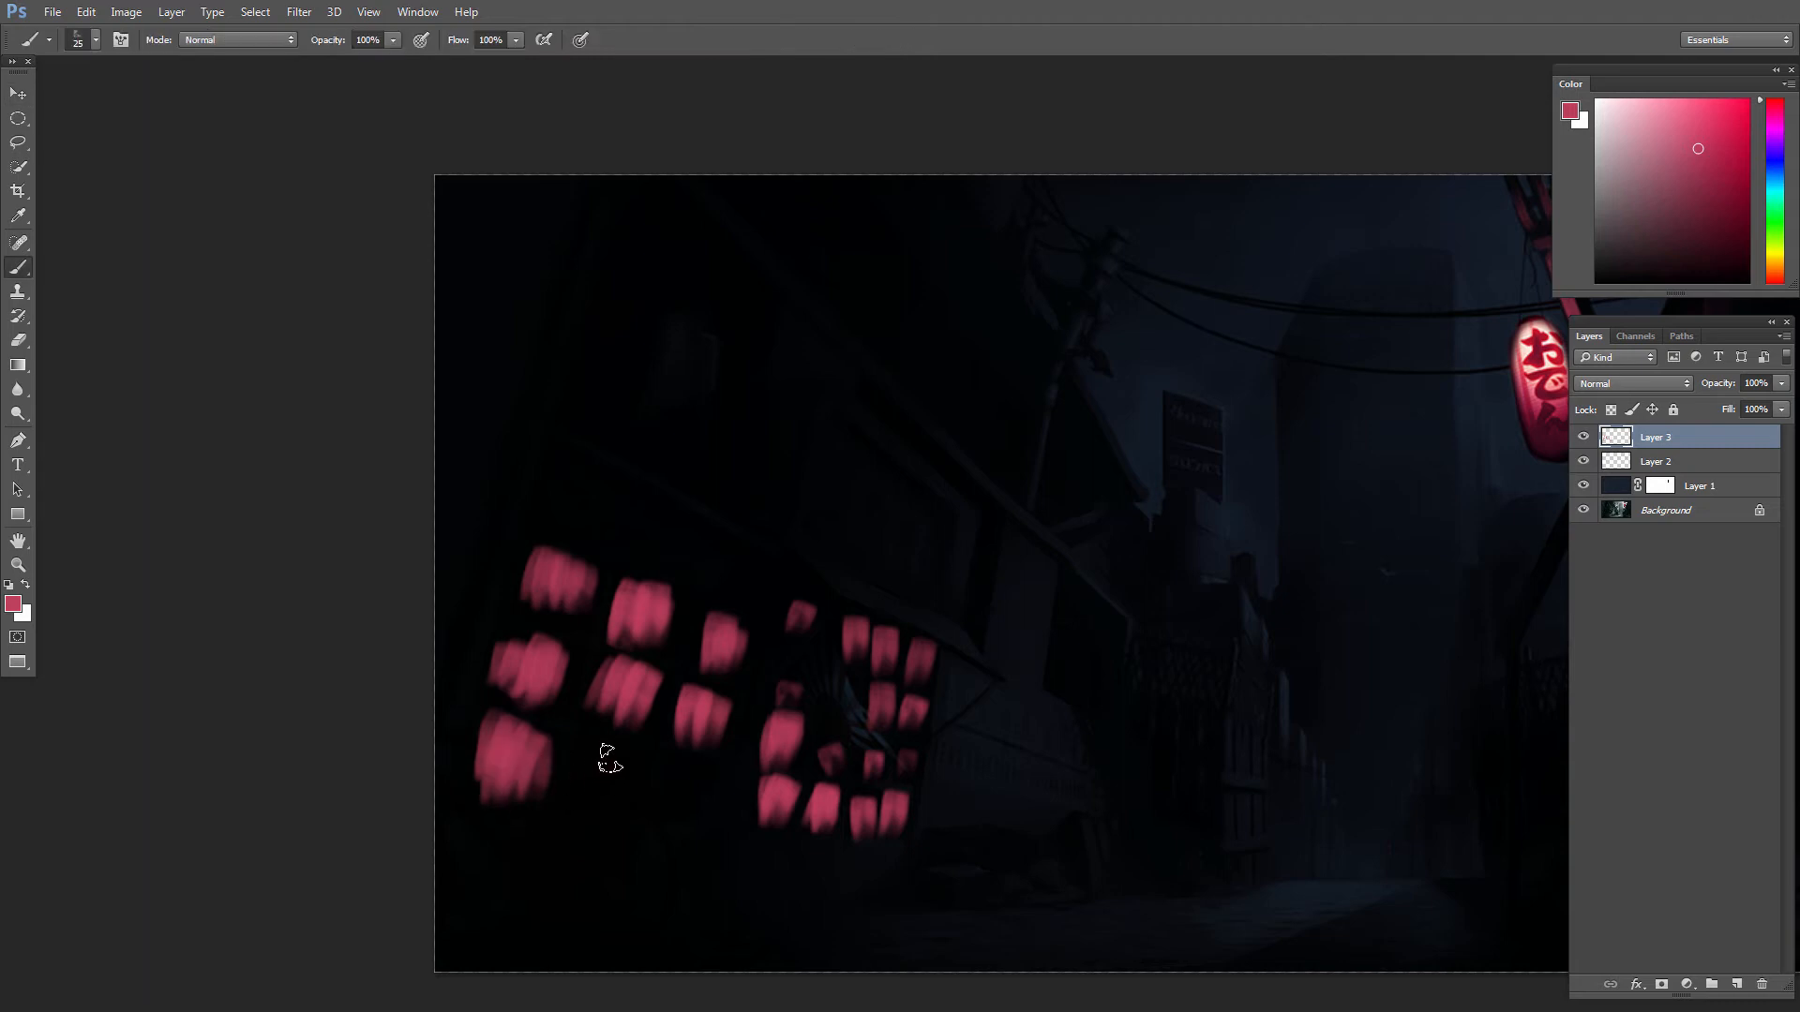
mouse_move(596, 742)
left_mouse_down()
mouse_move(702, 794)
mouse_move(679, 771)
mouse_move(705, 797)
left_mouse_up()
mouse_move(928, 741)
left_mouse_down()
mouse_move(864, 672)
mouse_move(986, 683)
left_mouse_up()
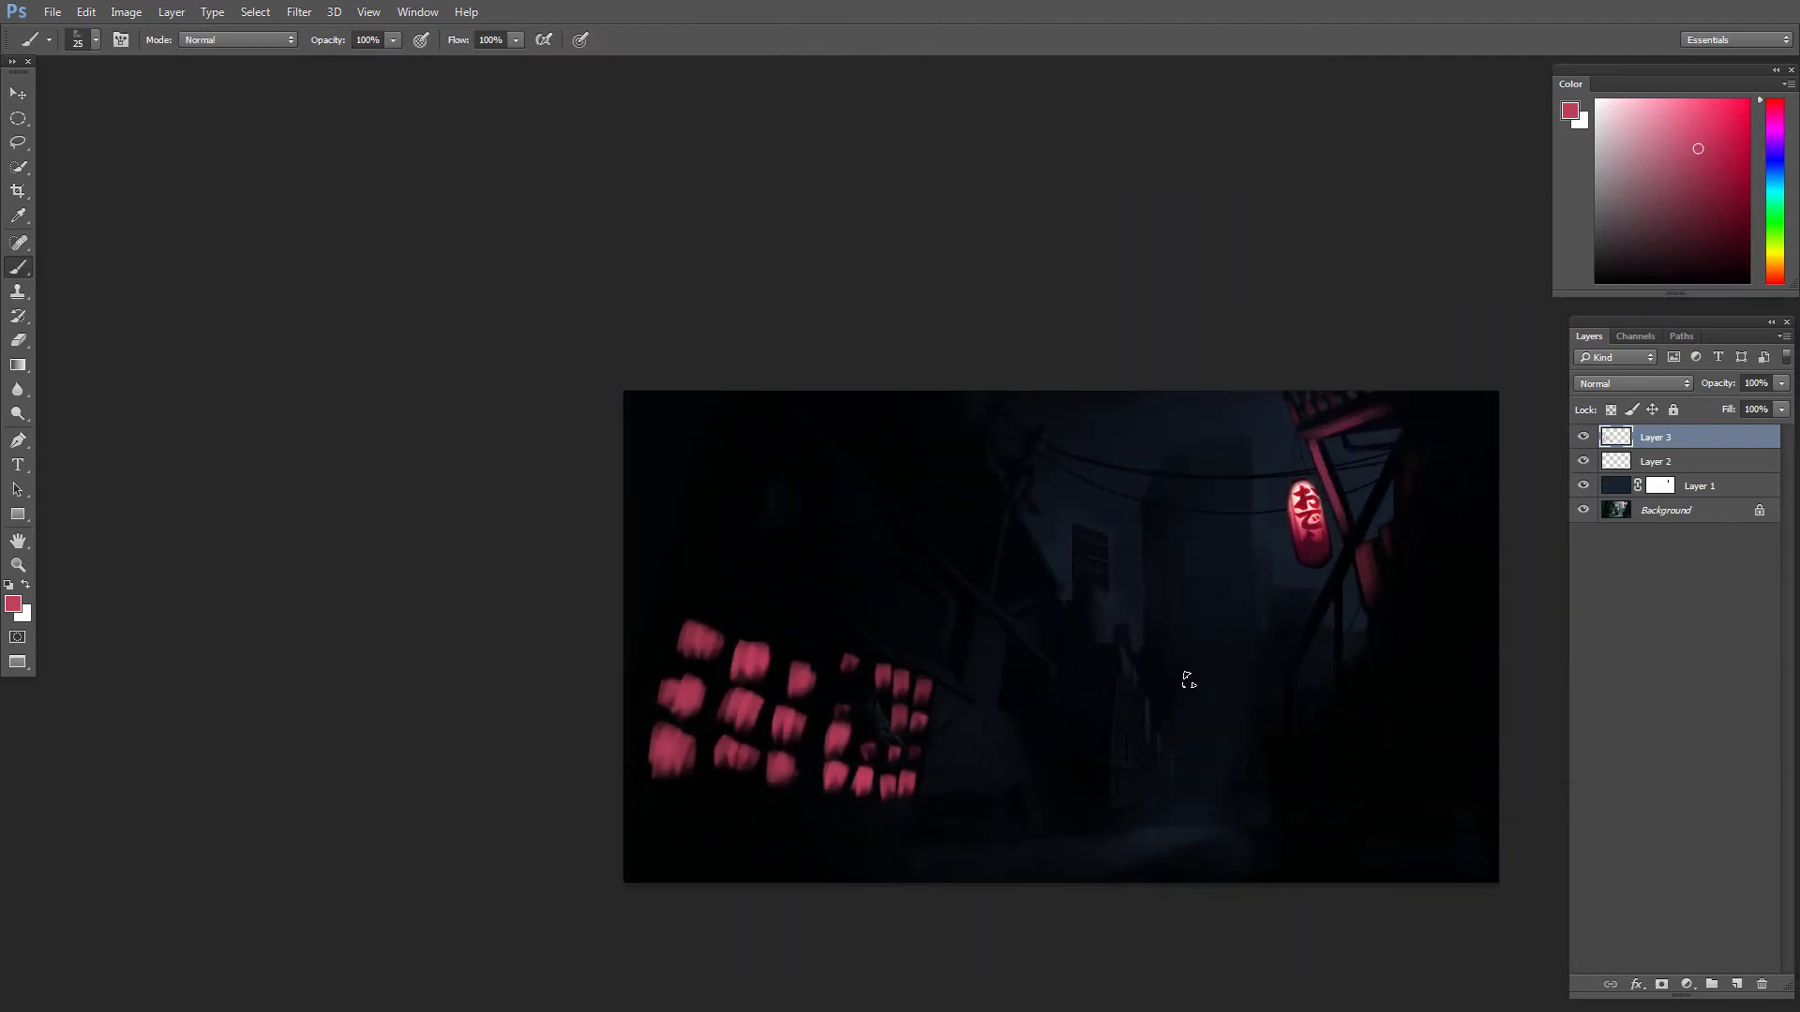
Step: Shift the painted windows to a deeper red with Hue/Saturation: hue about +3, saturation about +44, lightness about -33
key("ctrl+u")
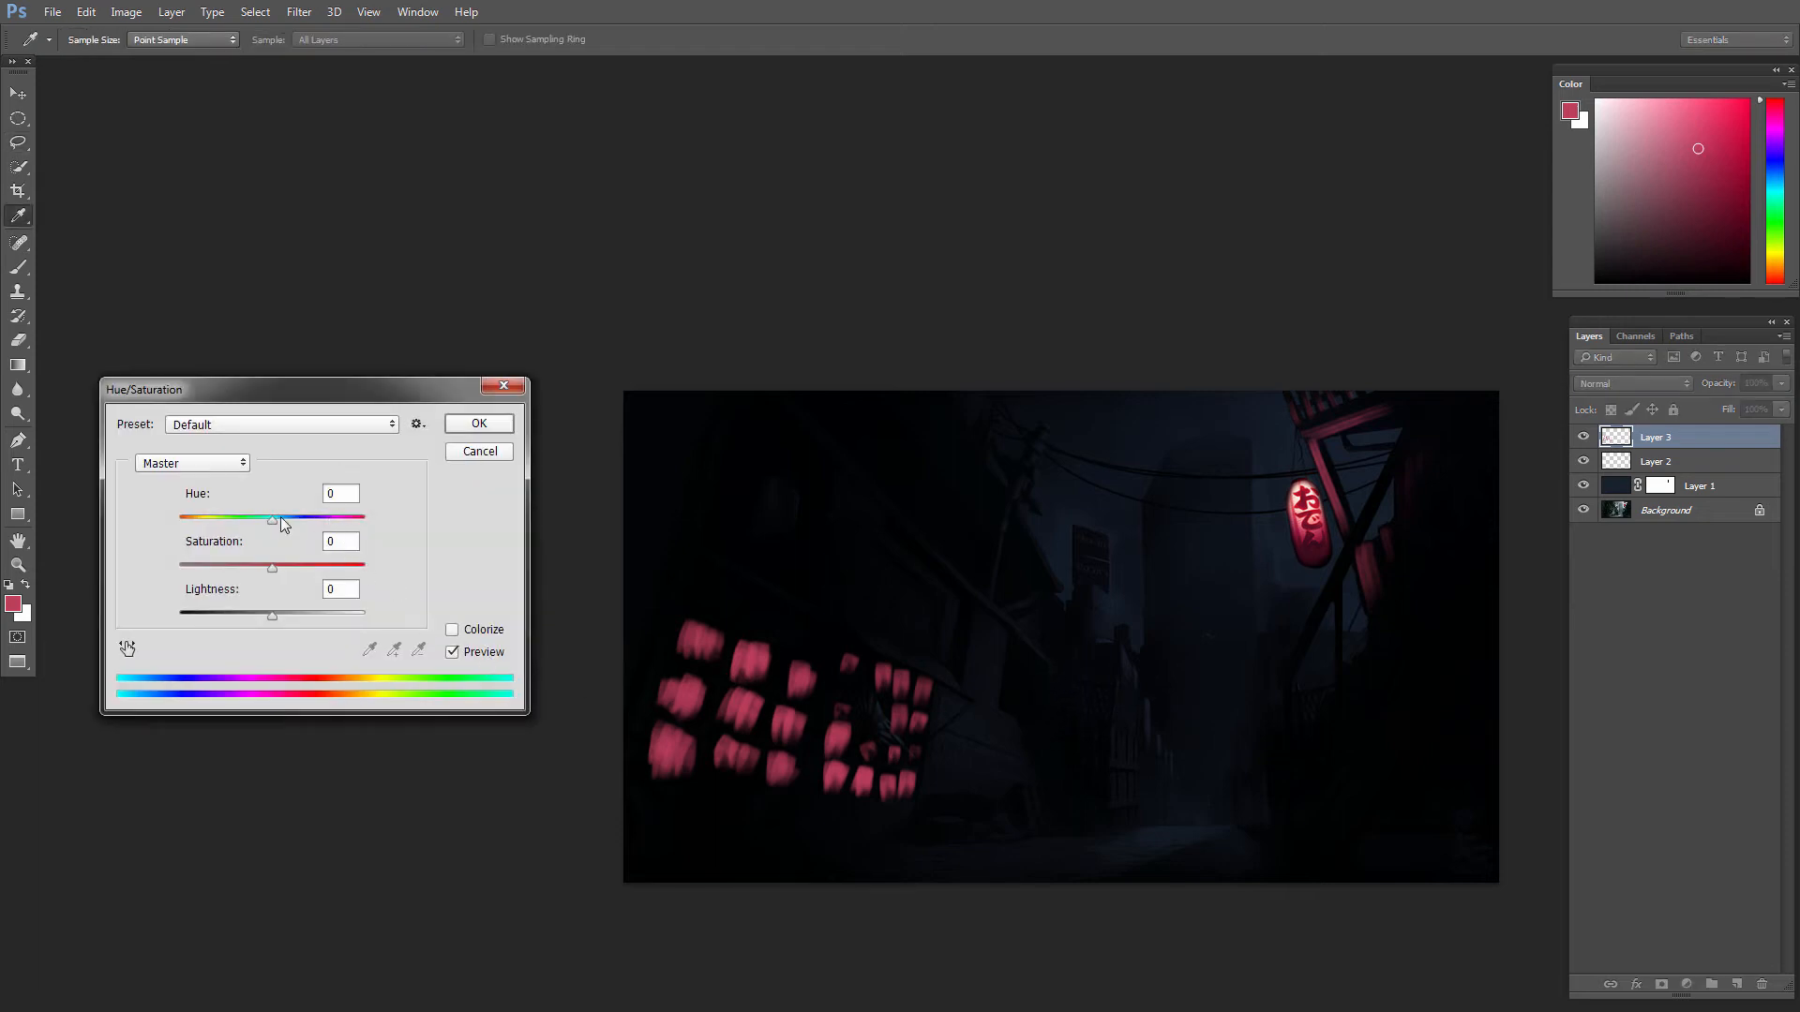
left_click_drag(280, 515, 240, 610)
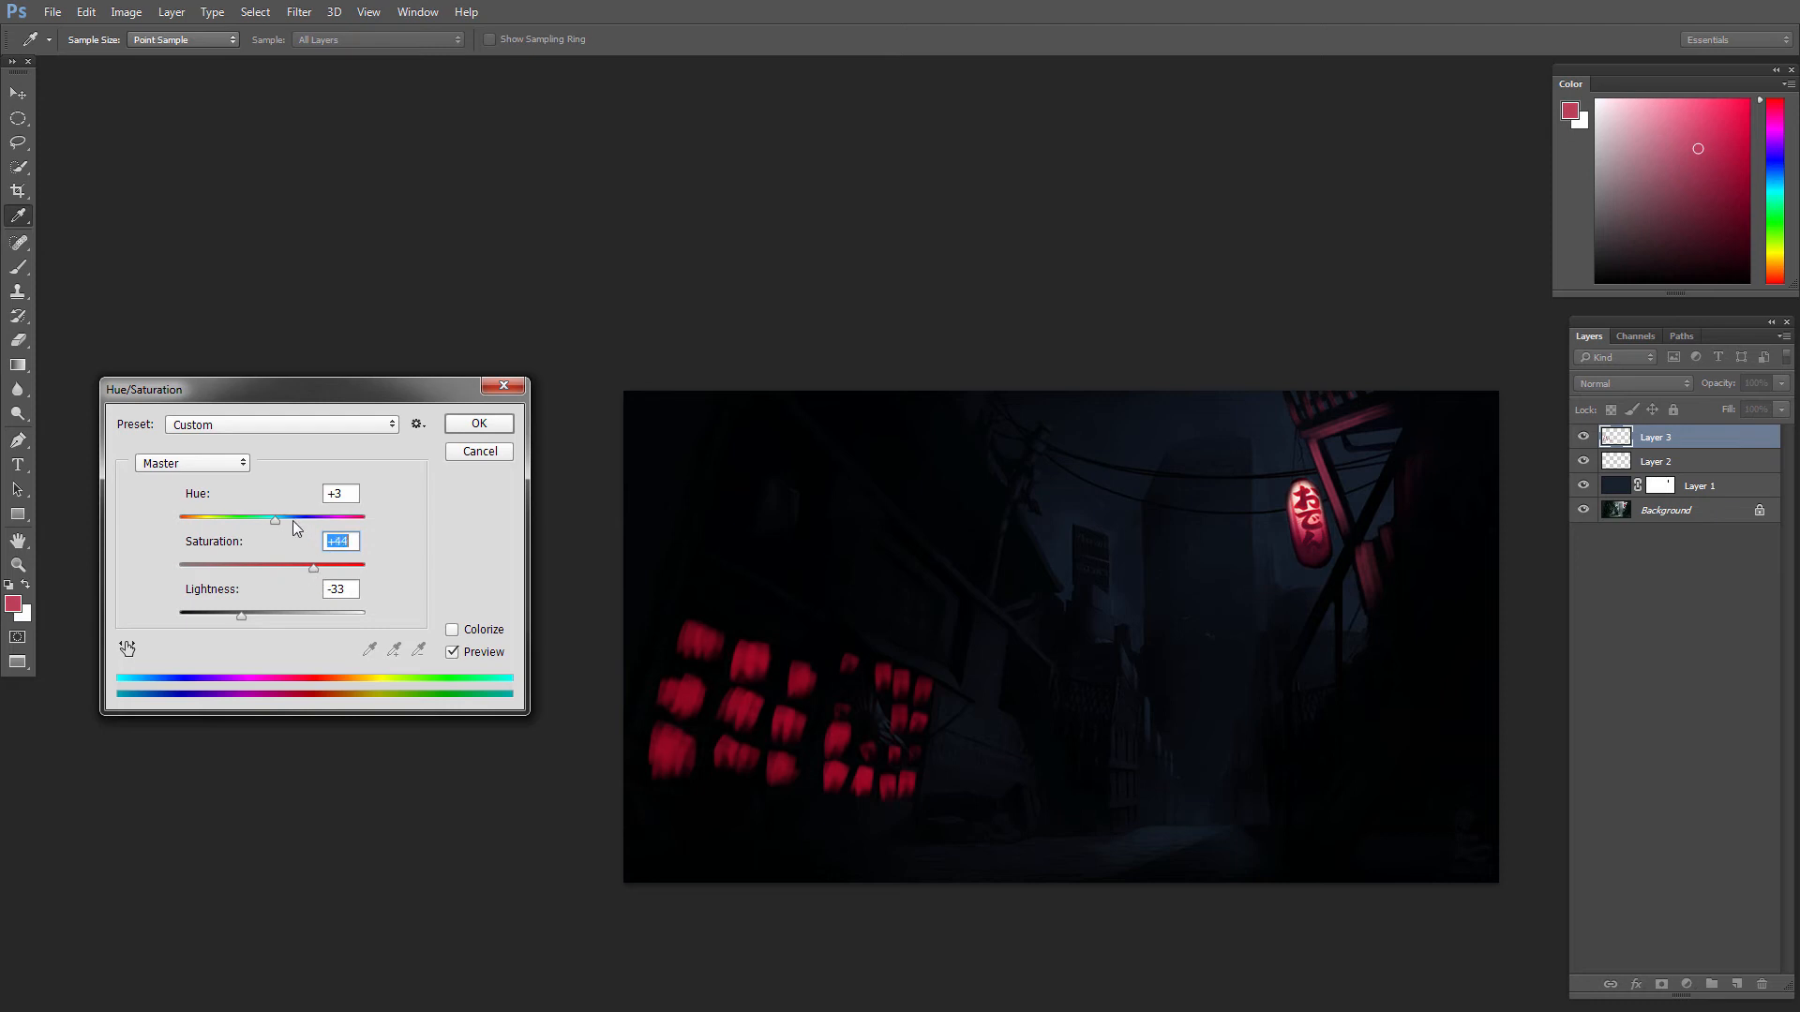
left_click_drag(274, 520, 283, 523)
left_click_drag(281, 520, 274, 520)
left_click(259, 616)
mouse_move(242, 616)
left_mouse_down()
mouse_move(259, 619)
mouse_move(240, 610)
left_mouse_up()
left_click(479, 423)
key("l")
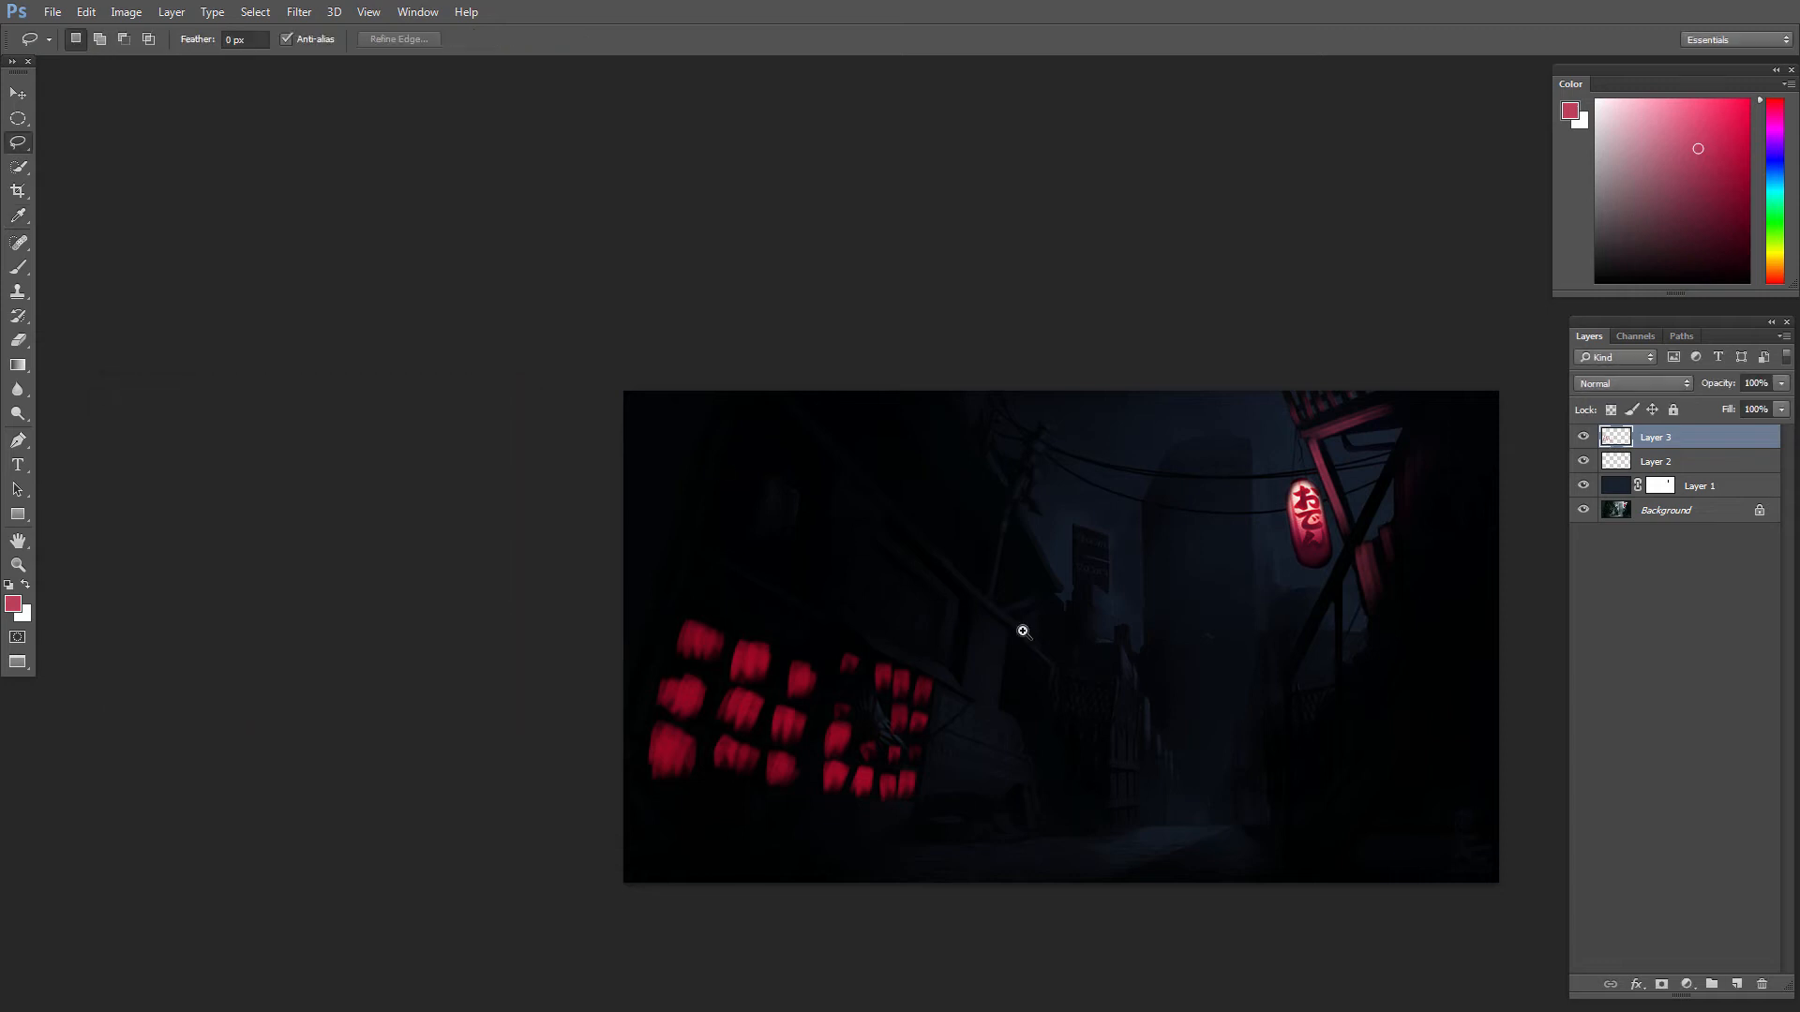
left_click_drag(1050, 649, 1121, 661)
left_click_drag(846, 635, 647, 605)
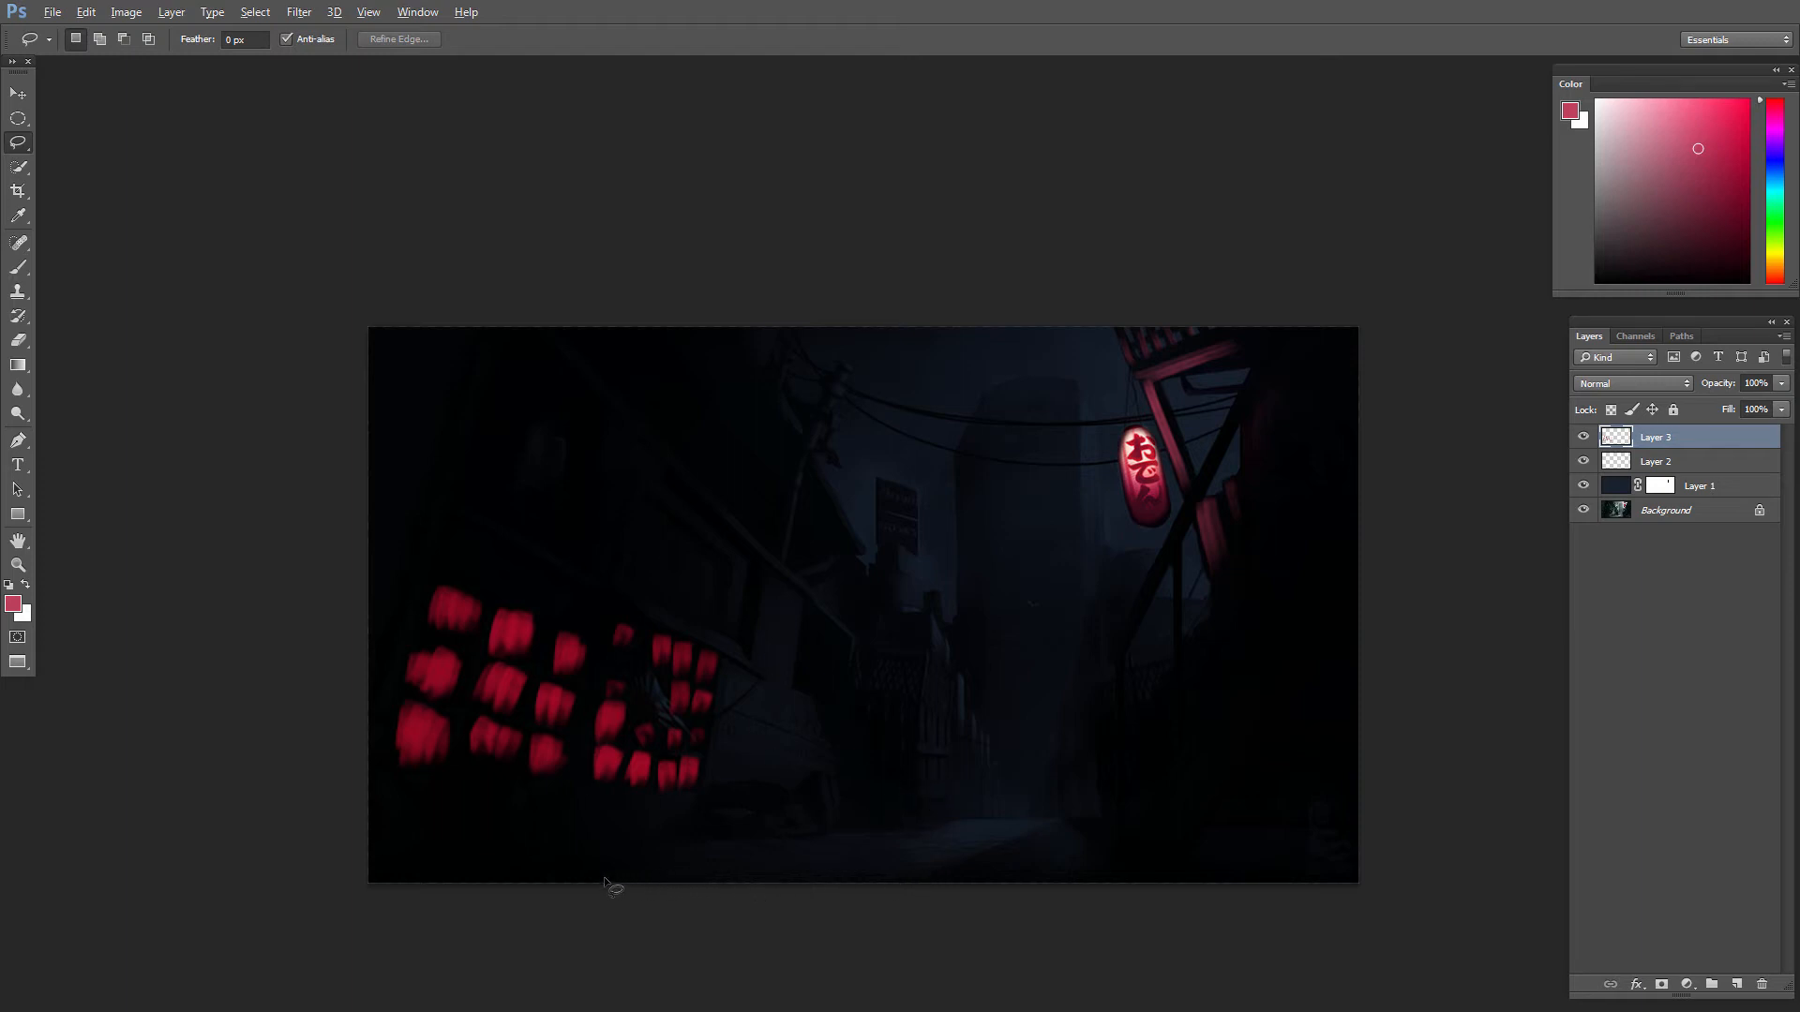
left_click(740, 849, "alt")
left_click(1077, 841, "alt")
left_click(1124, 838, "alt")
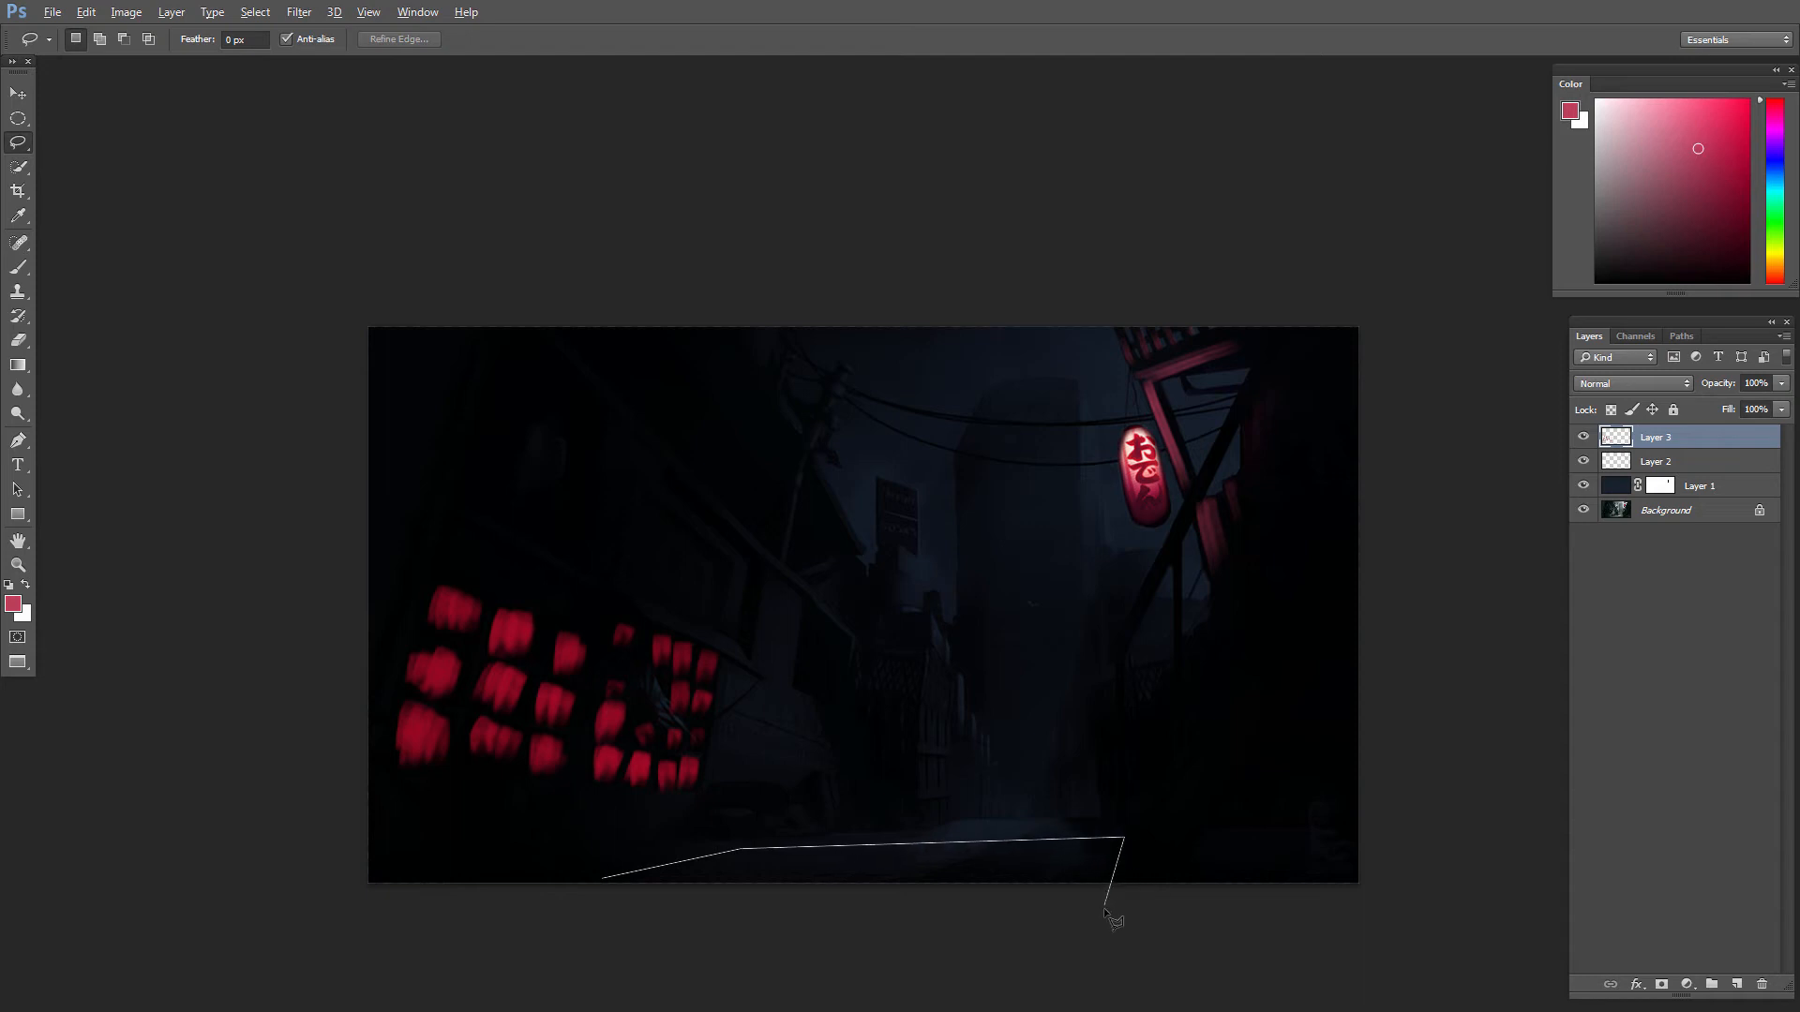
left_click(563, 888, "alt")
key("ctrl+d")
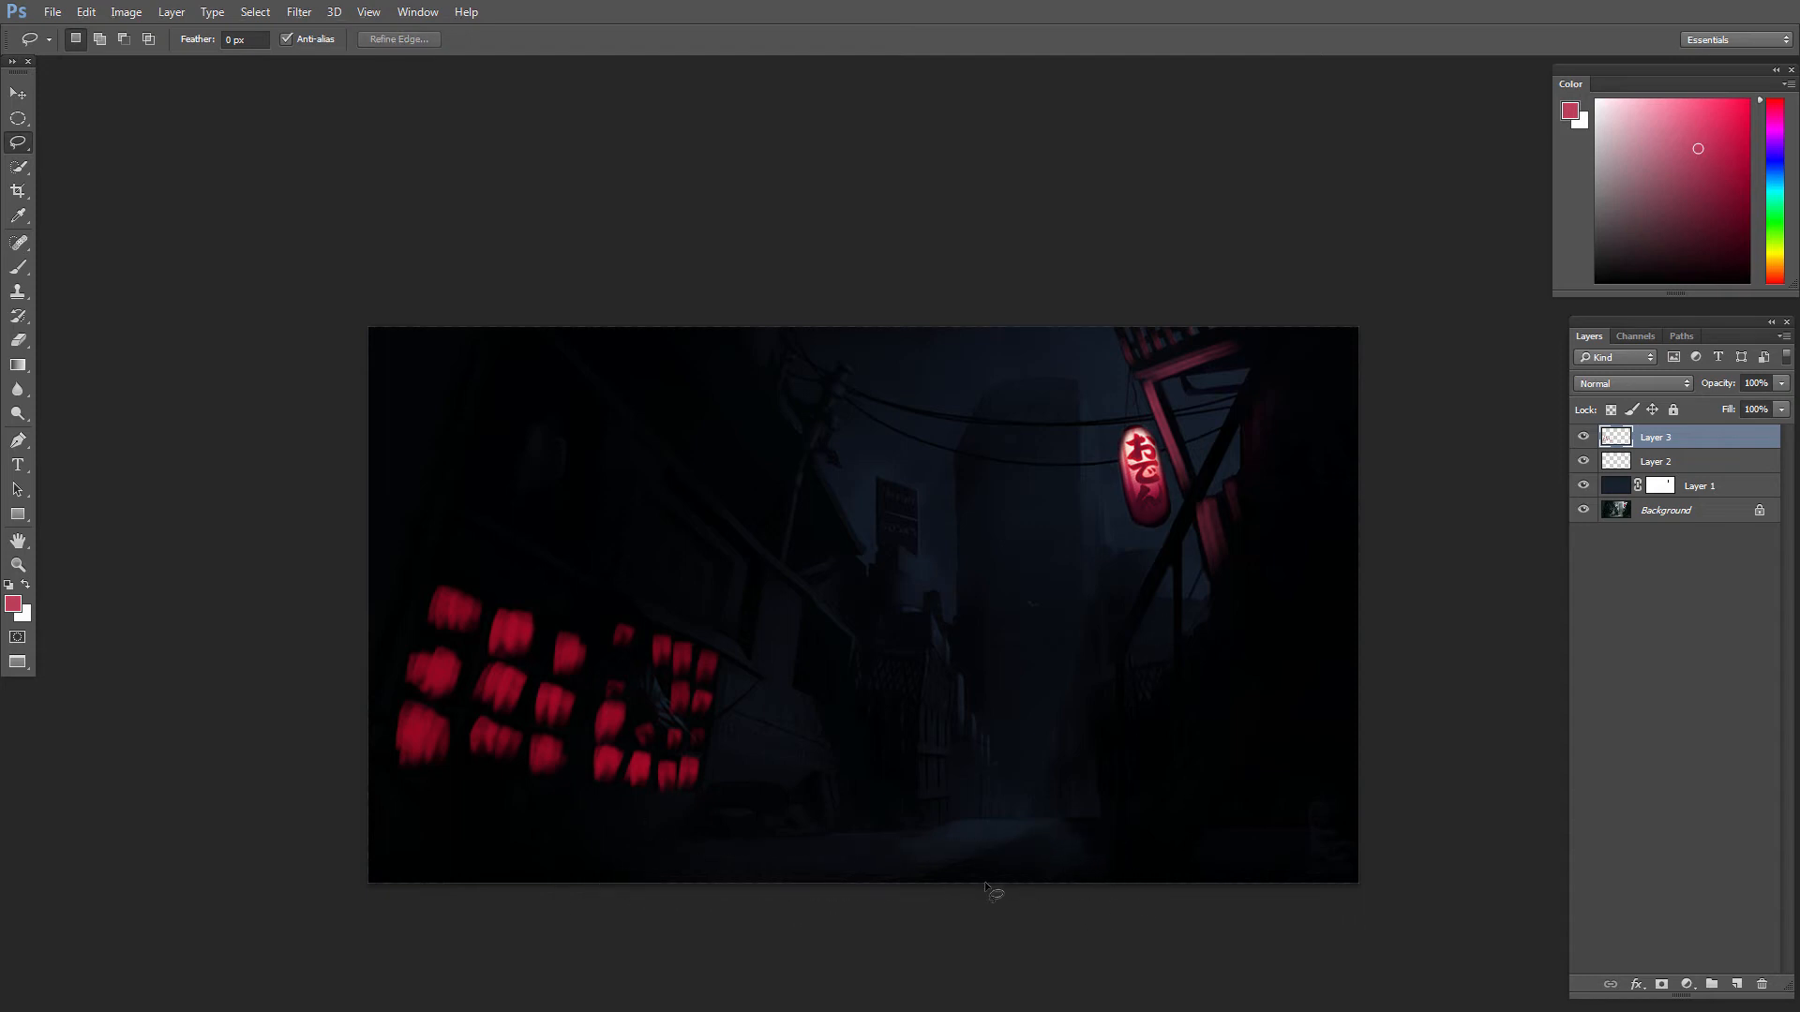
Step: Select a straight-edged trapezoid on the foreground street, widening toward the canvas's lower edge
left_click(713, 842, "alt")
left_click(1111, 839, "alt")
left_click(1159, 897, "alt")
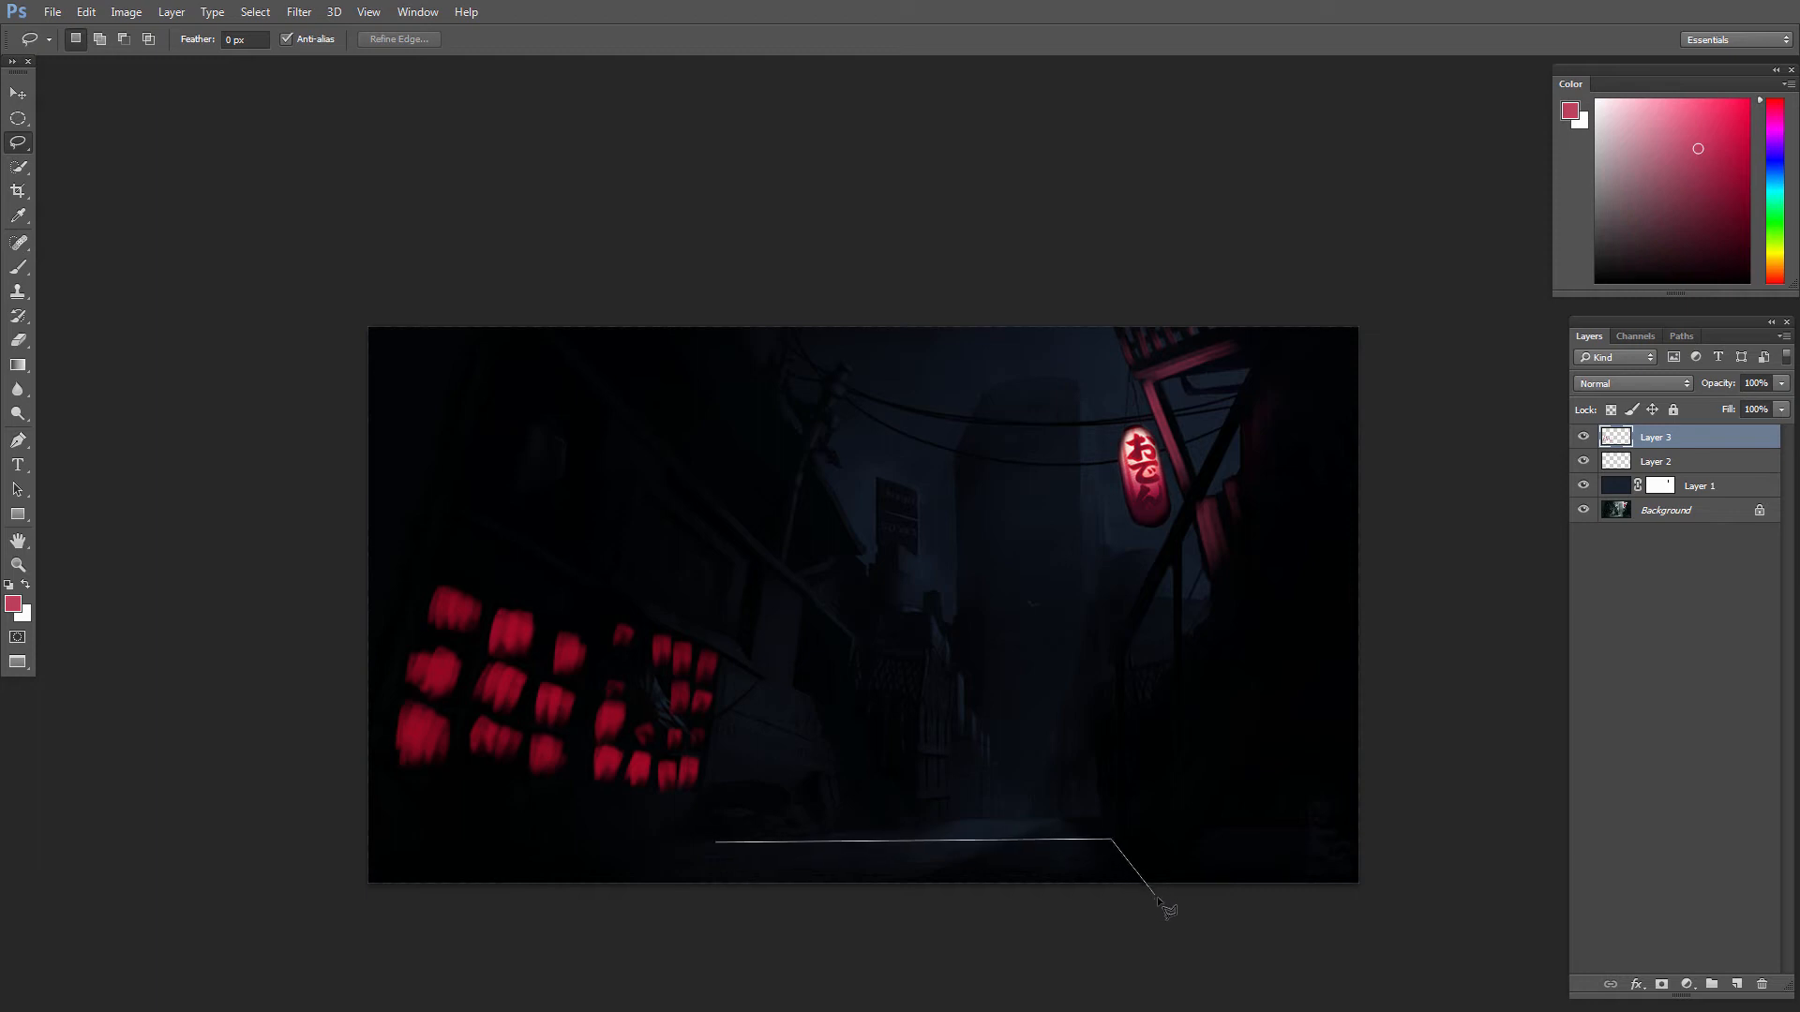
left_click(531, 897, "alt")
left_click(725, 842, "alt")
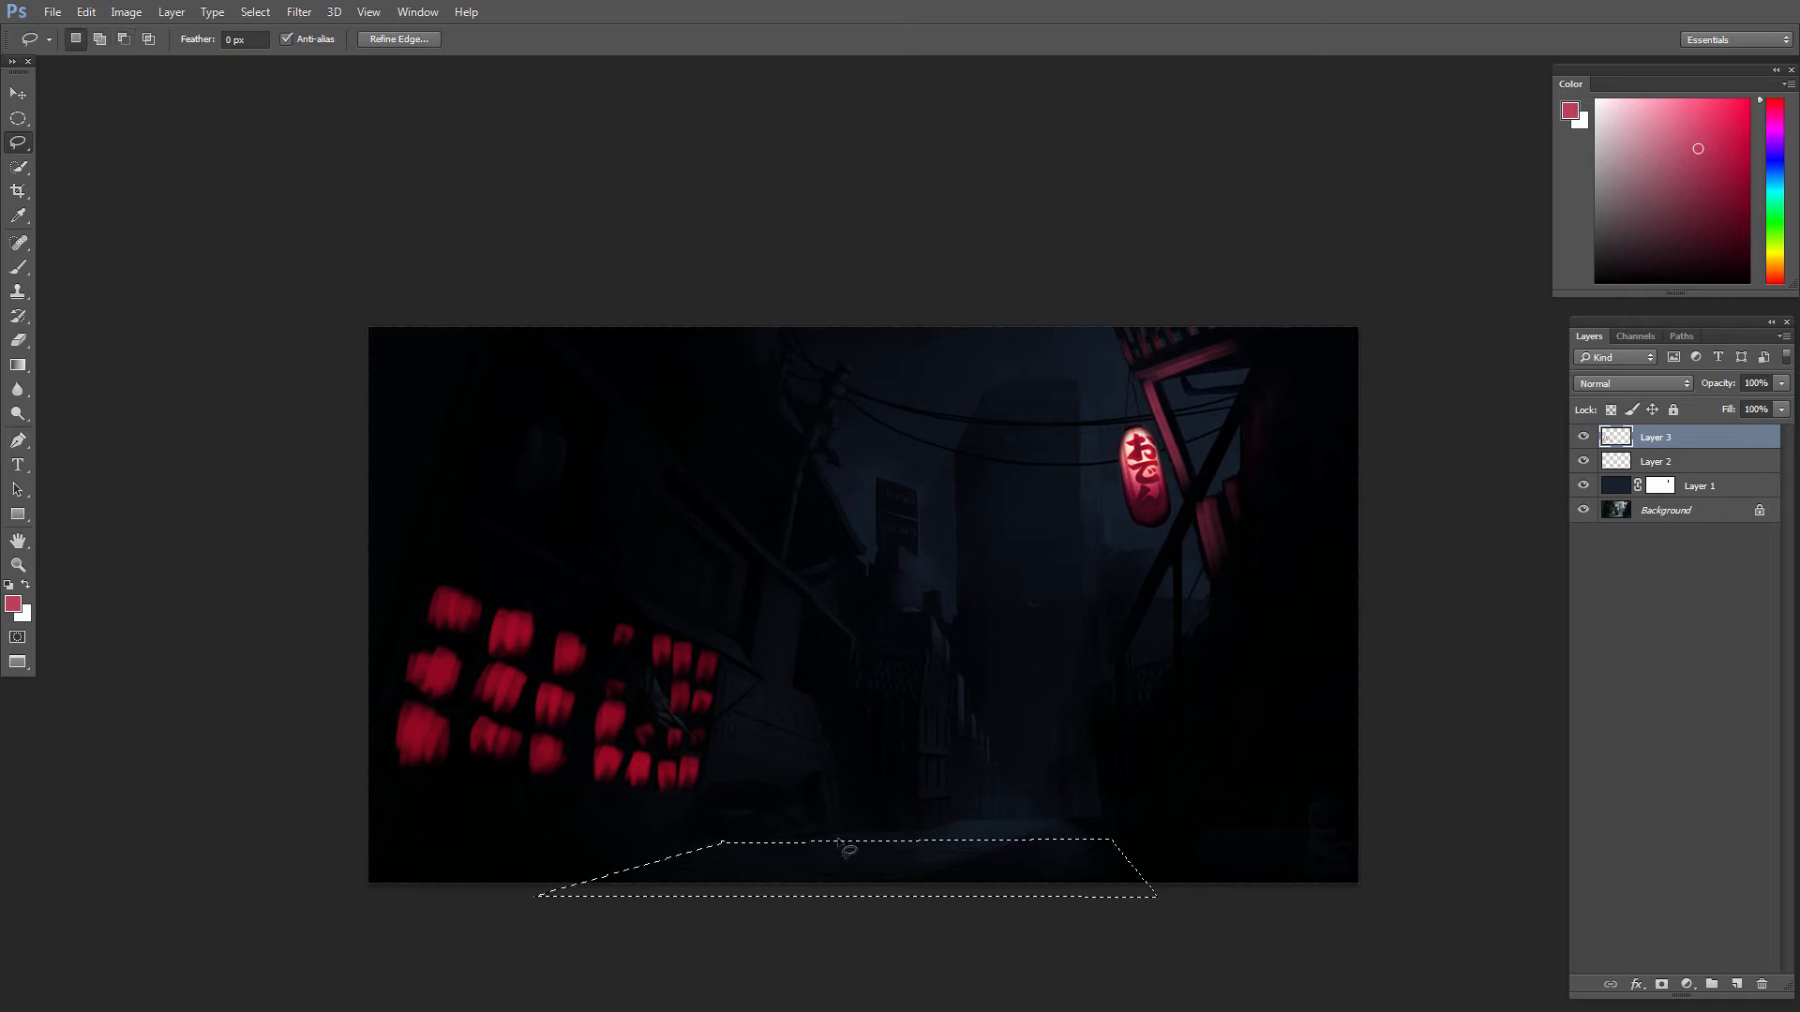
Step: Sample the windows' red, paint the selected street area with a soft round 300 px brush, and deselect
key("b")
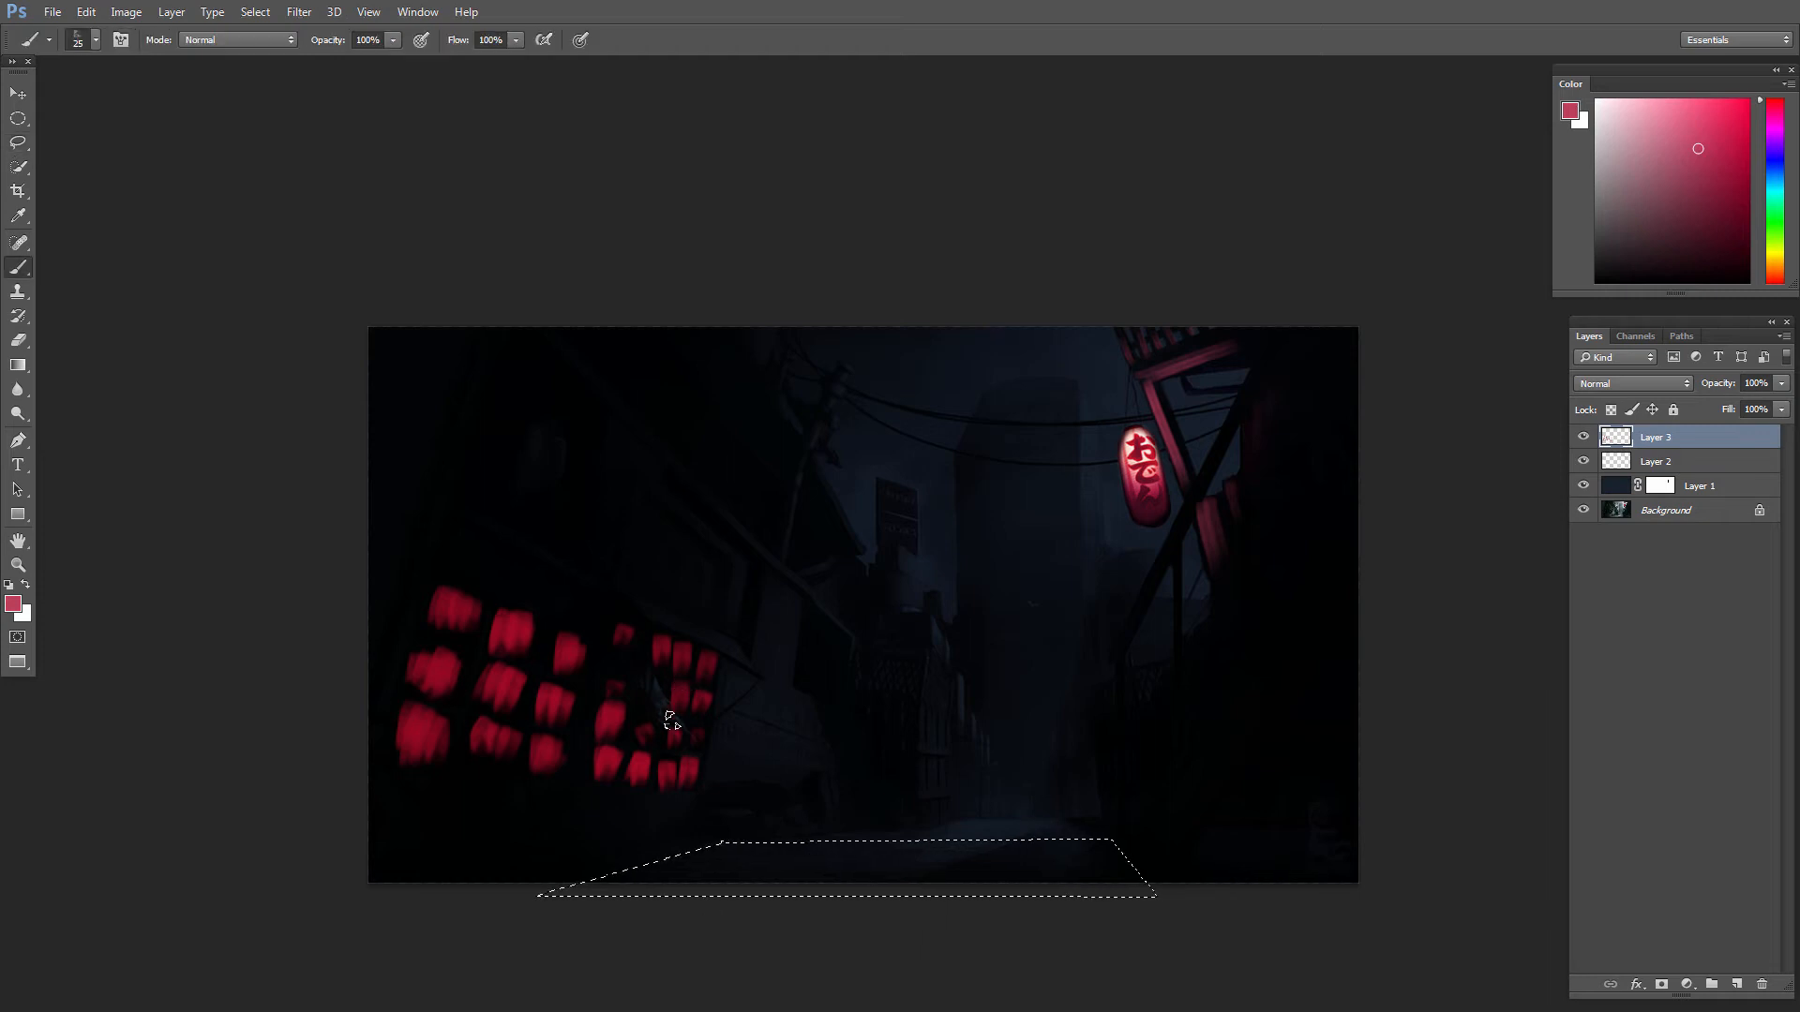
left_click(608, 762, "alt")
right_click(1080, 752)
left_click(1073, 604)
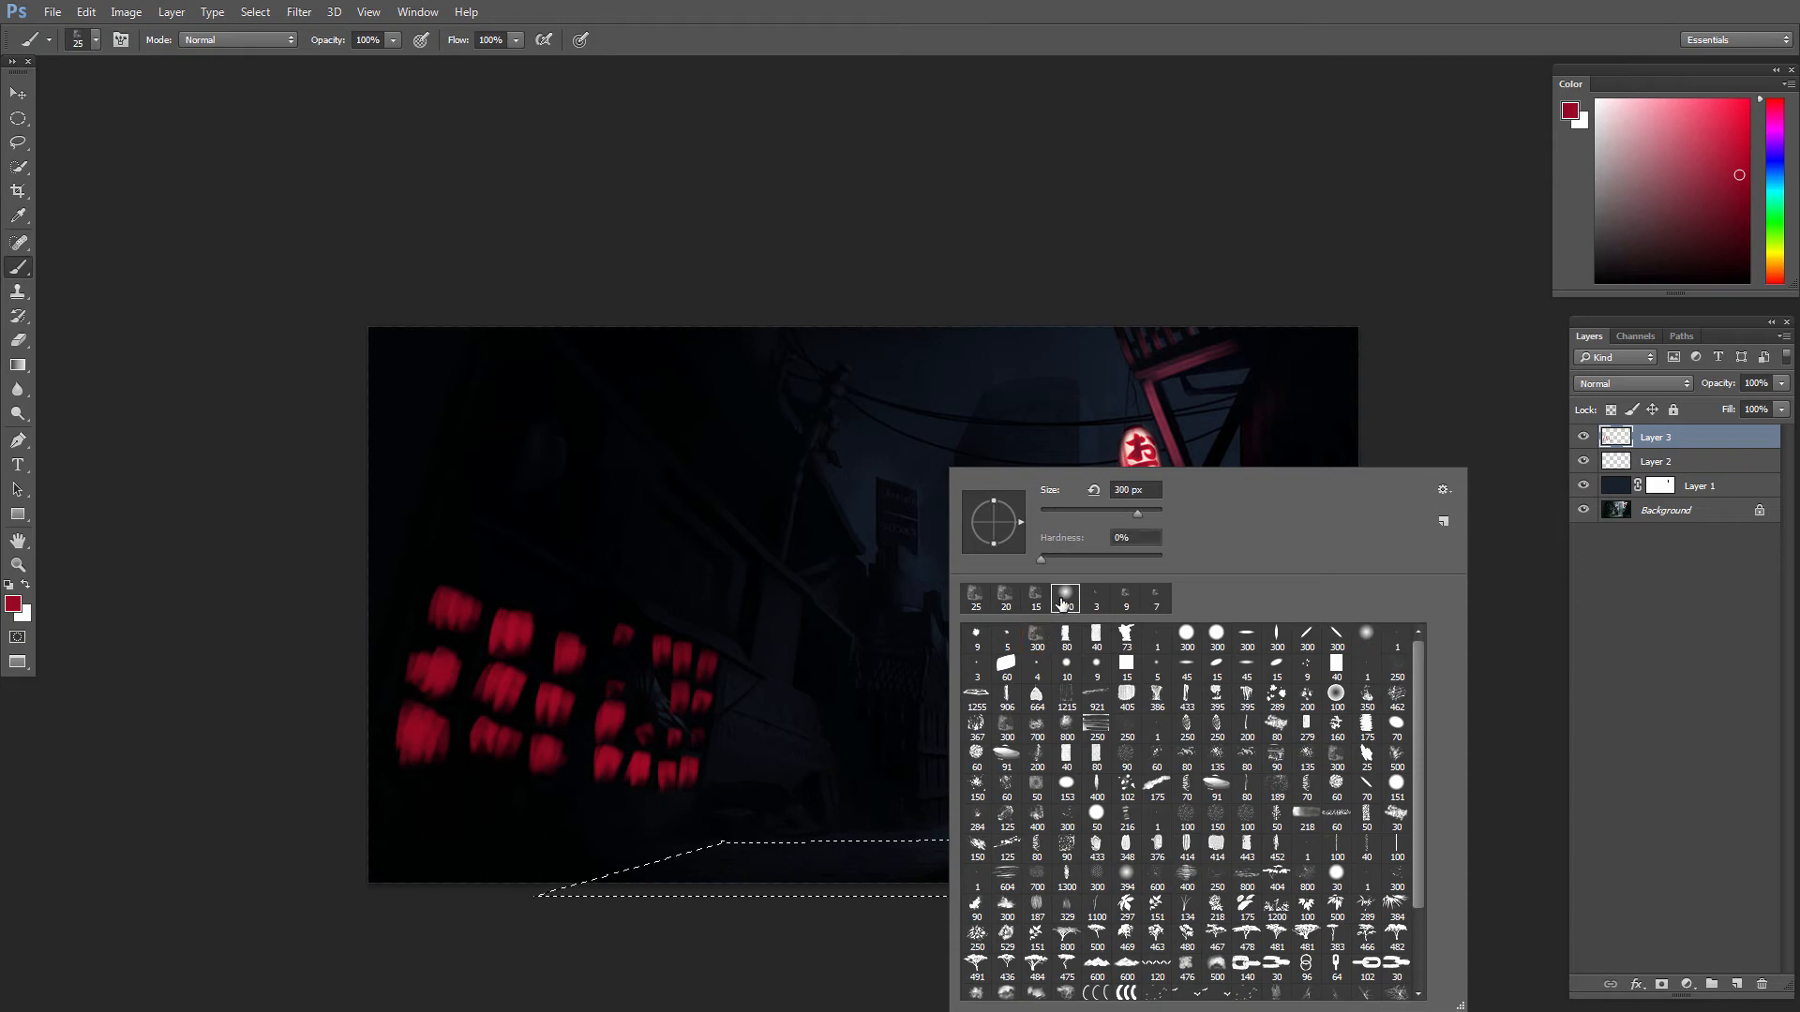
left_click_drag(834, 762, 801, 766)
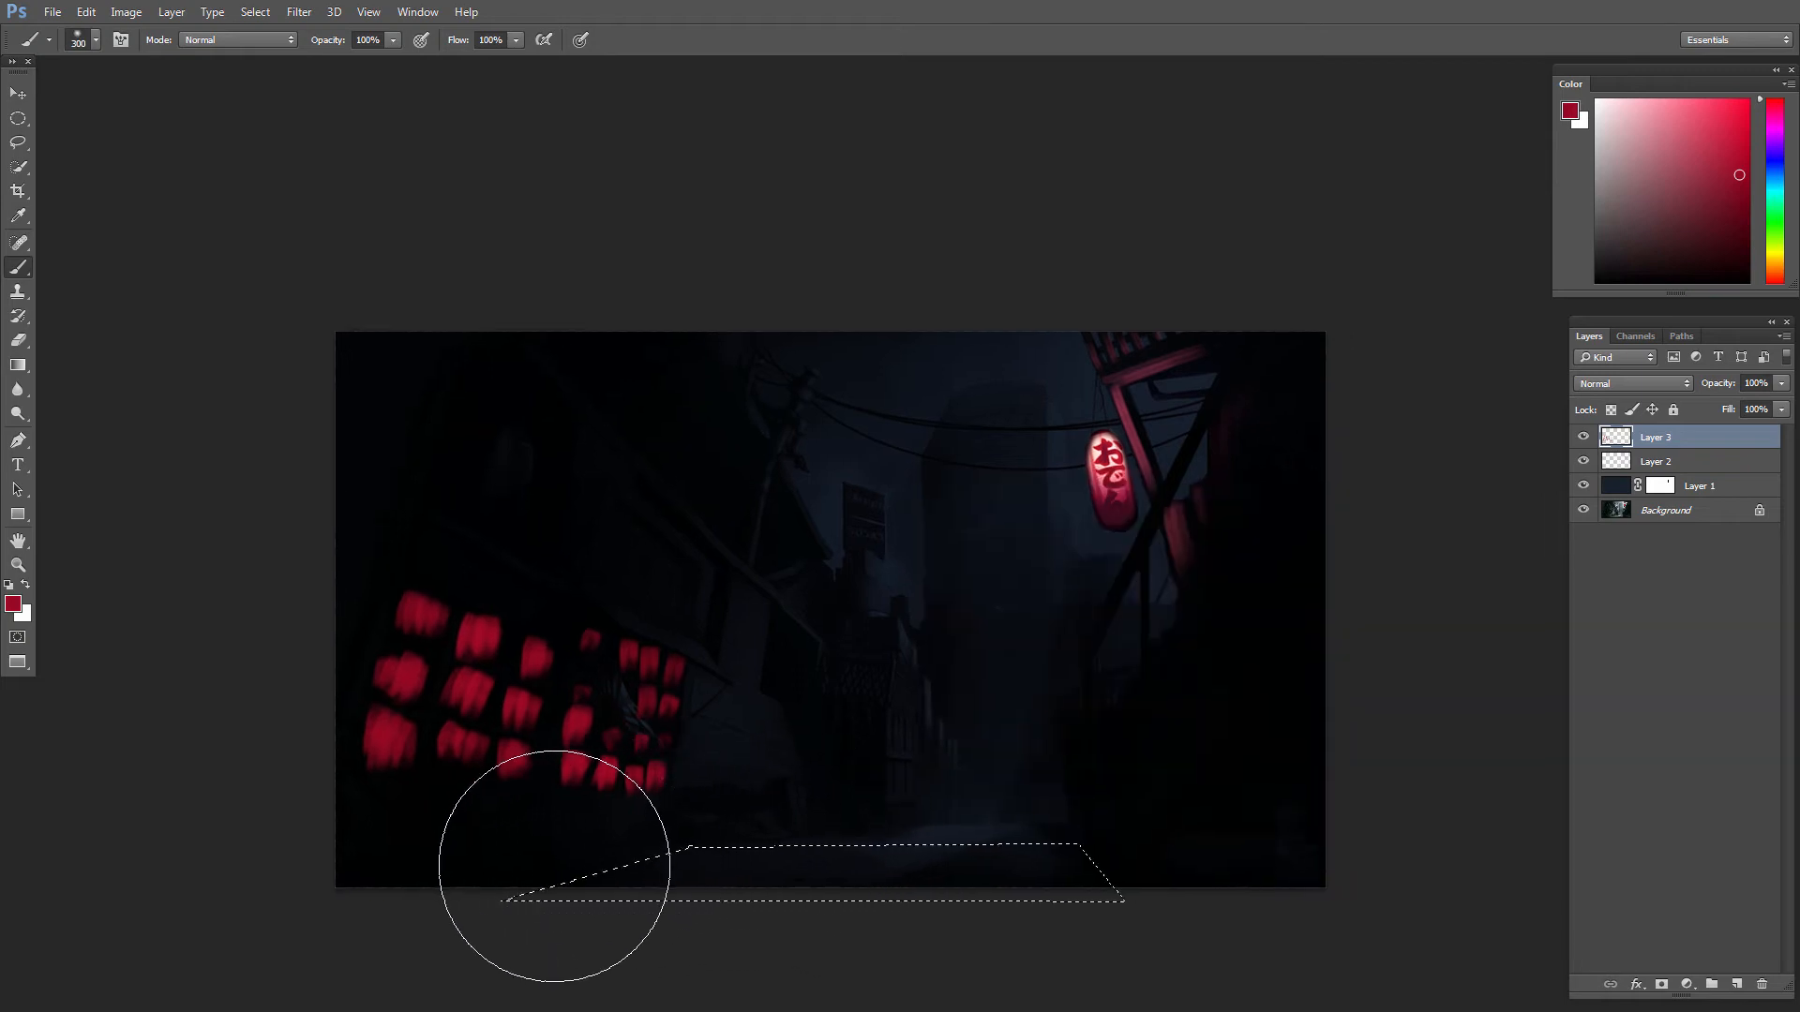
mouse_move(526, 892)
left_mouse_down()
mouse_move(1240, 911)
mouse_move(1326, 884)
left_mouse_up()
key("ctrl+d")
Step: Select two thin horizontal strips across the red street patch
key("l")
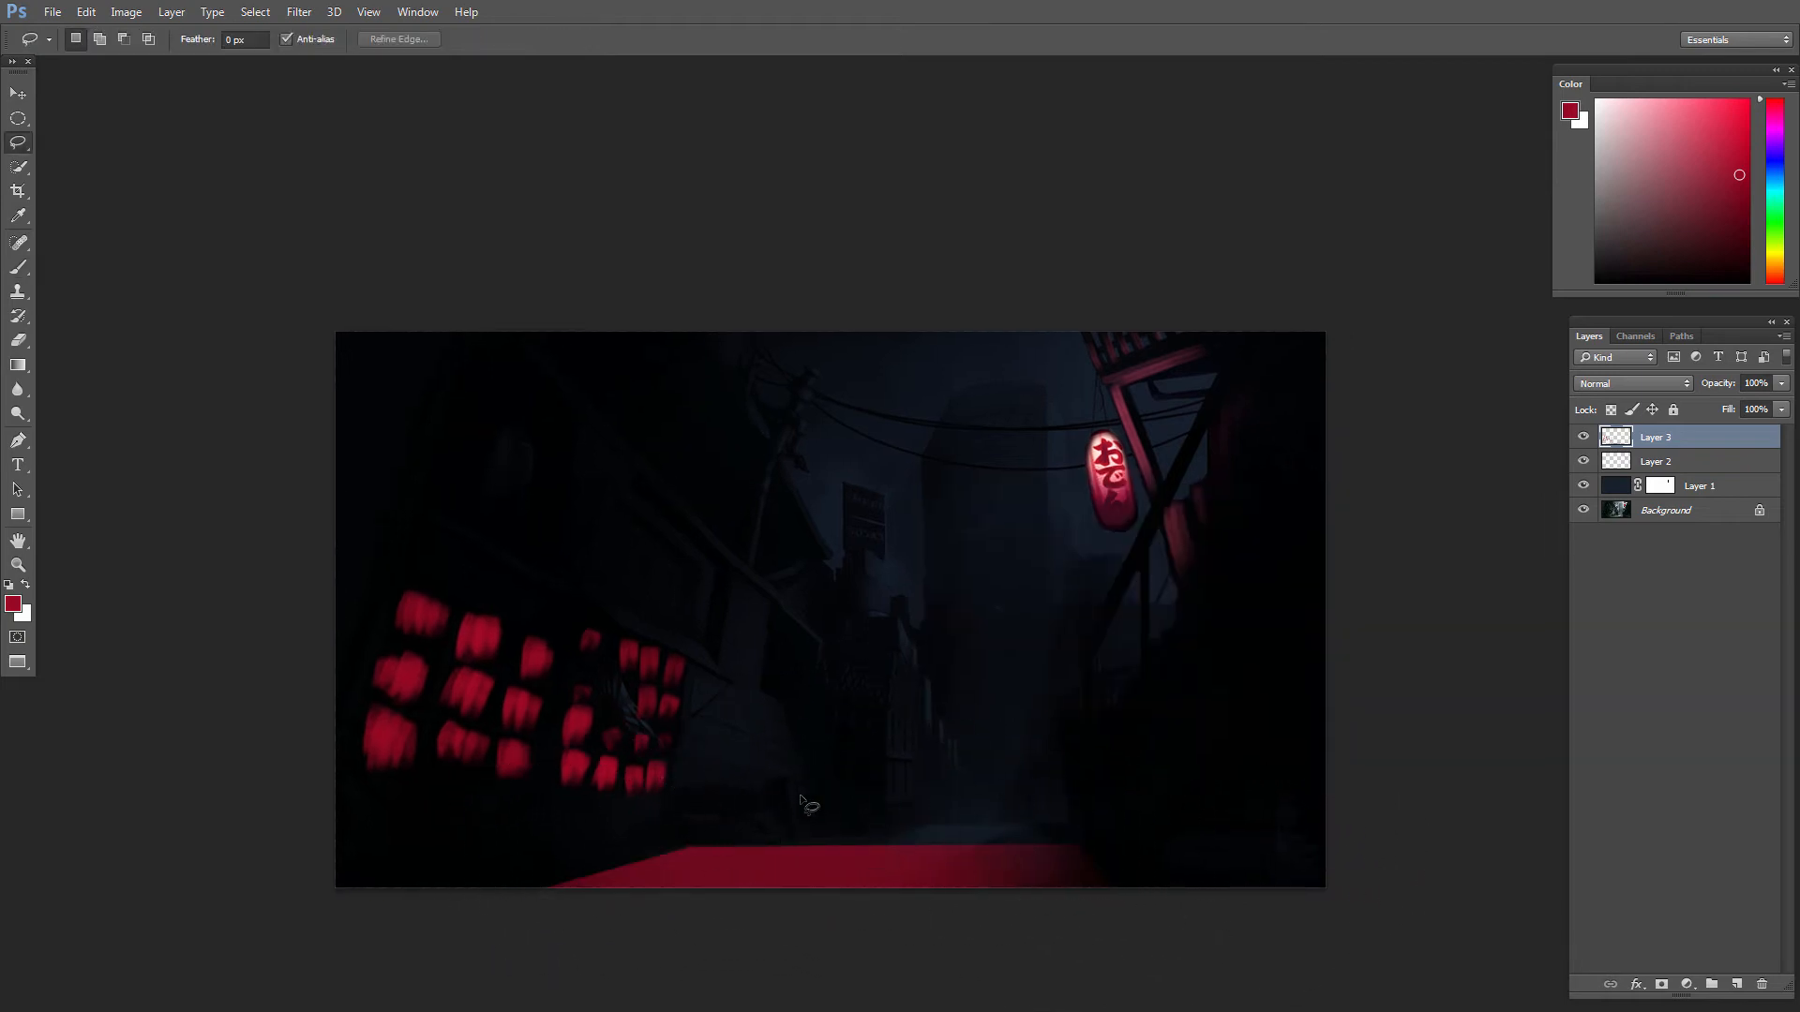
mouse_move(650, 859)
left_mouse_down()
mouse_move(1133, 856)
mouse_move(647, 881)
mouse_move(634, 861)
left_mouse_up()
left_click(589, 874, "alt")
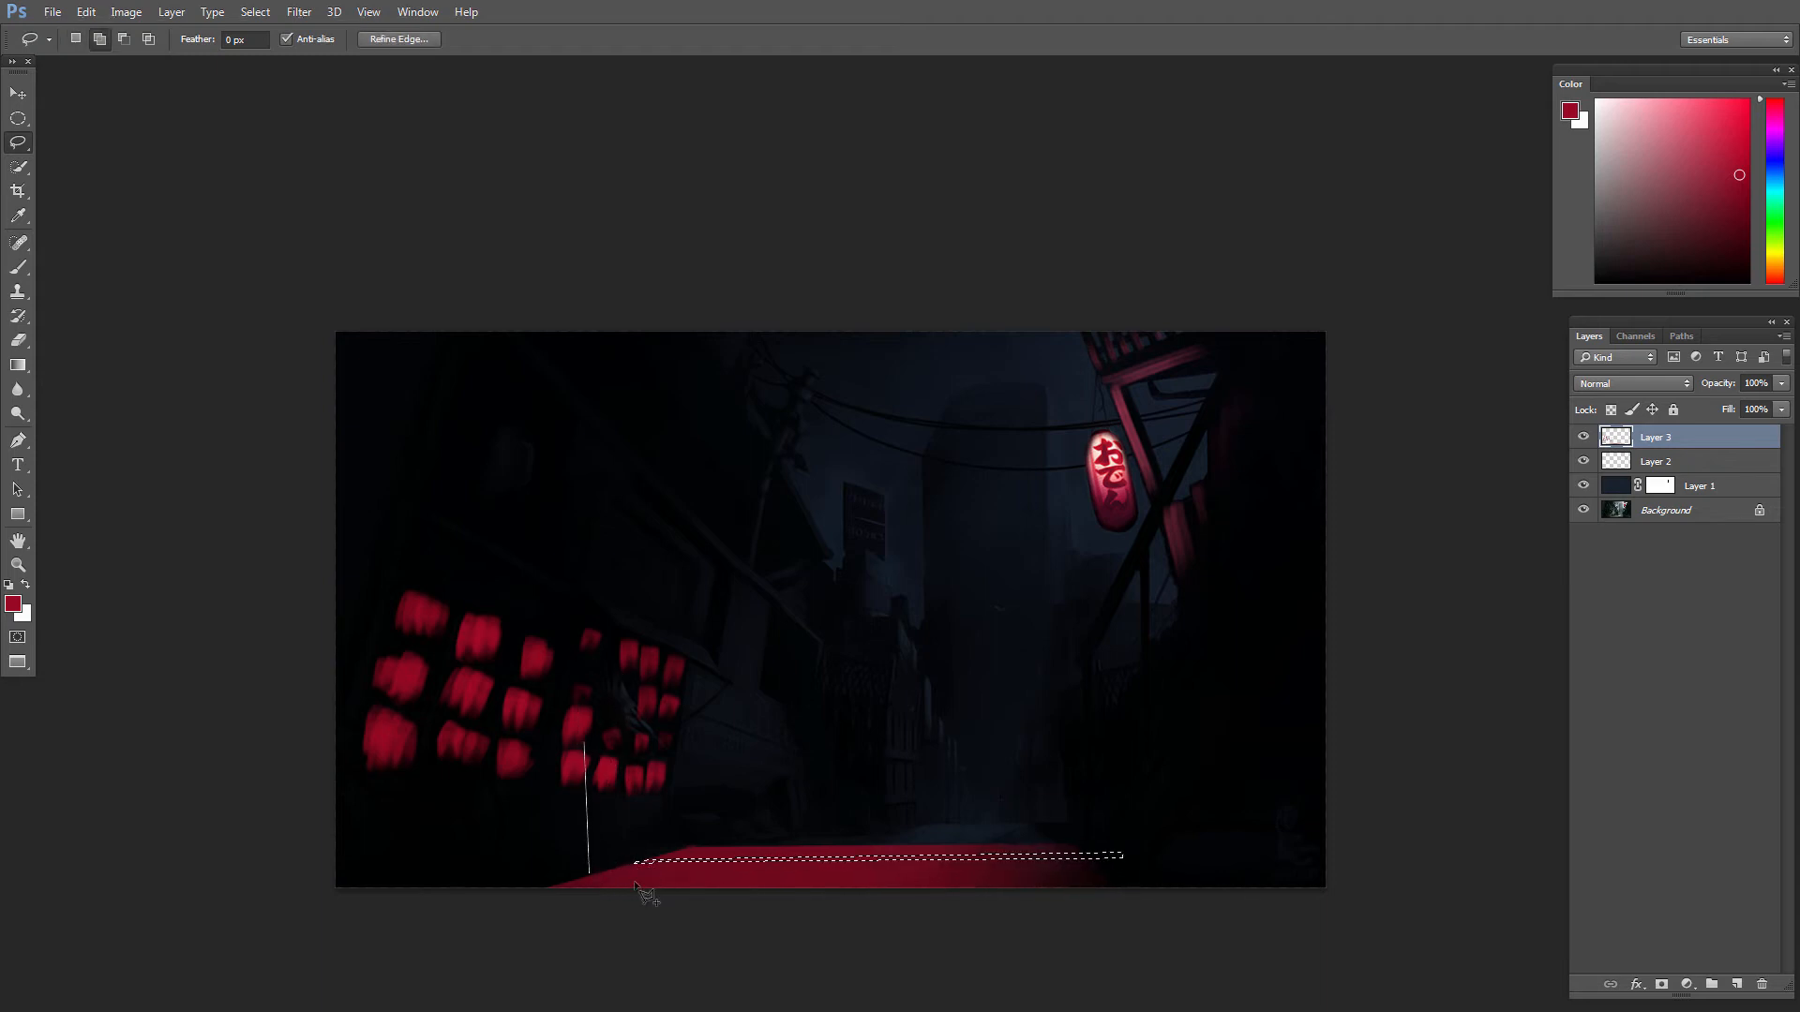
left_click(1146, 872, "alt")
left_click(583, 875, "alt")
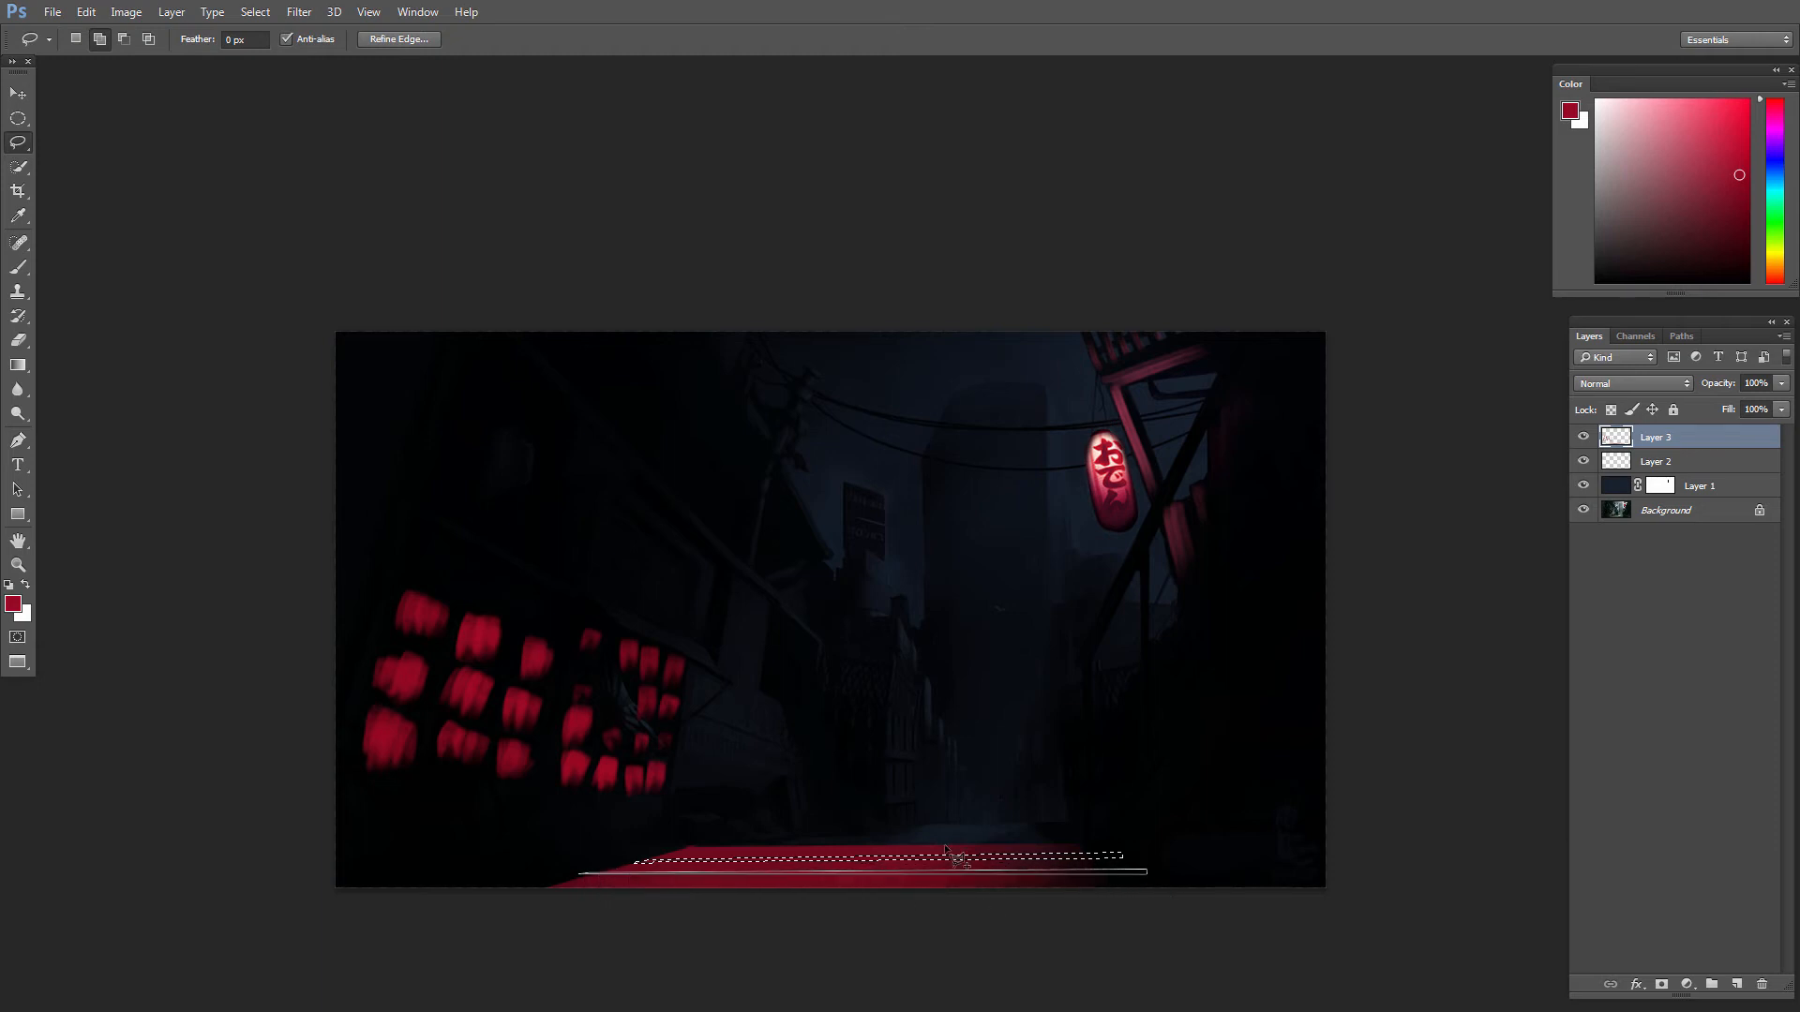
Step: Add three narrow crossing strips to the selection over the right and middle parts of the red street patch
left_click(1033, 836, "alt")
left_click(1090, 898, "alt")
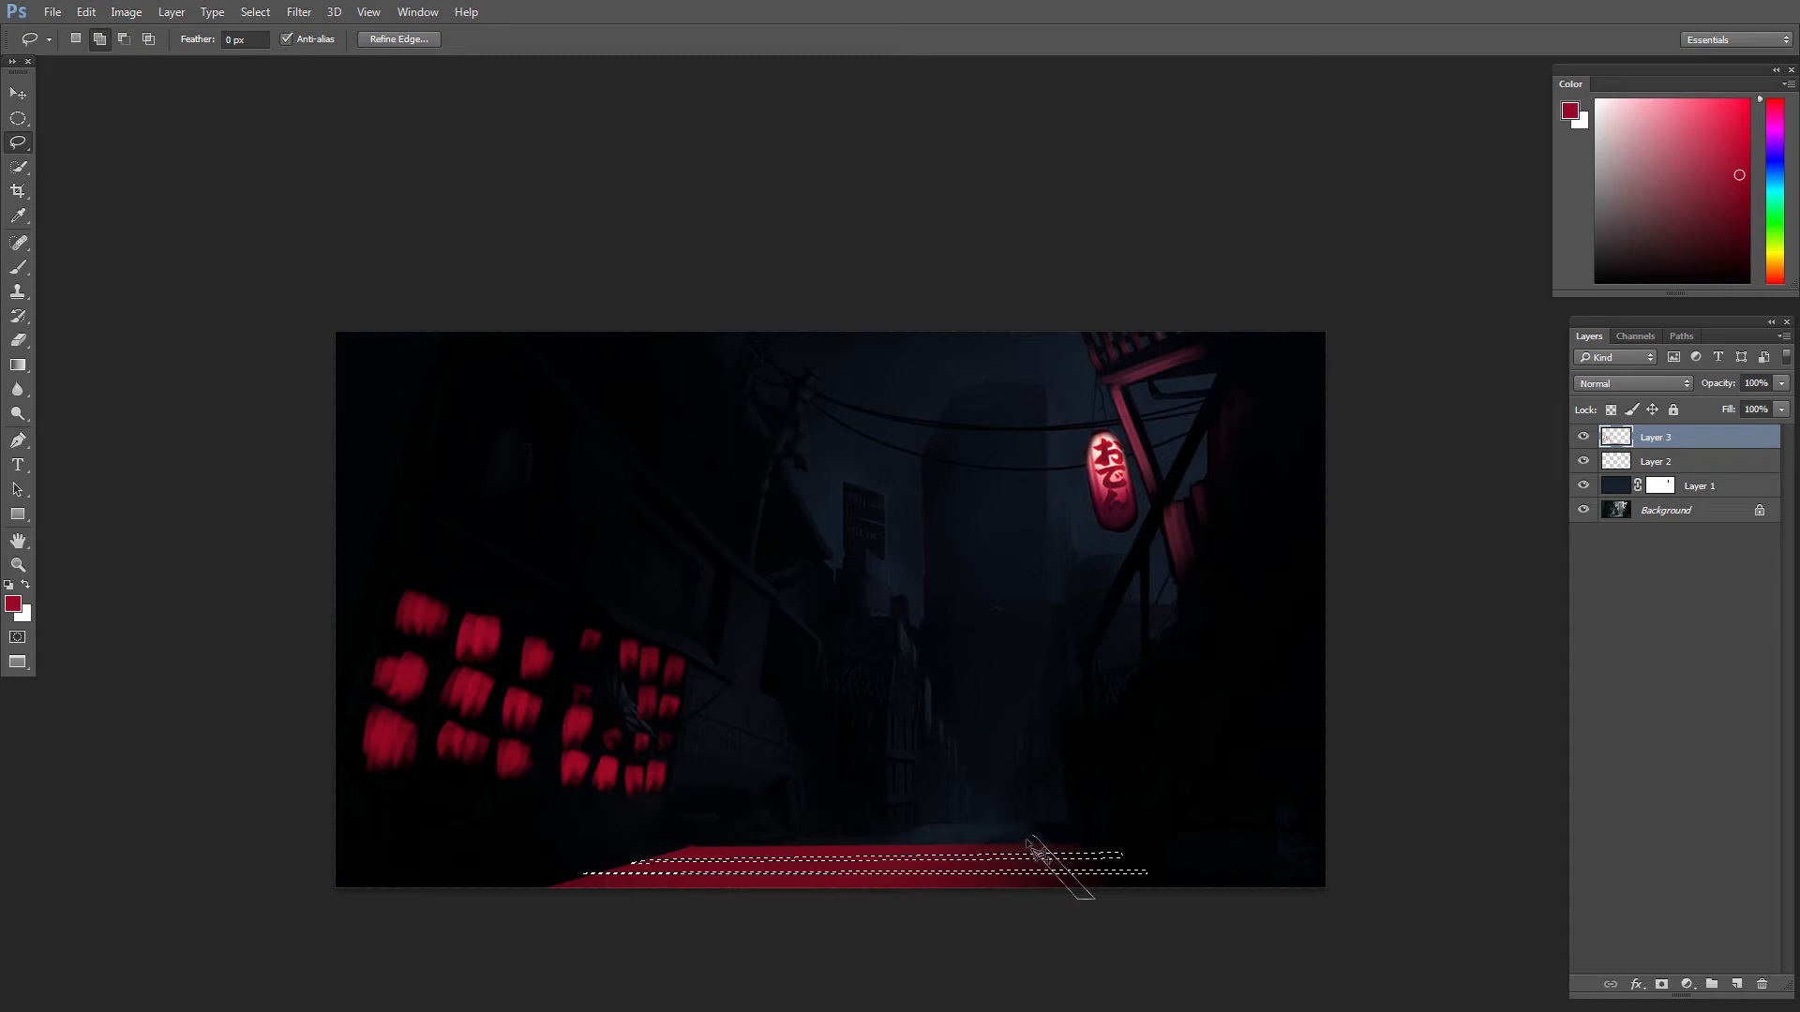
left_click(966, 836, "alt")
left_click(959, 906, "alt")
left_click(951, 905, "alt")
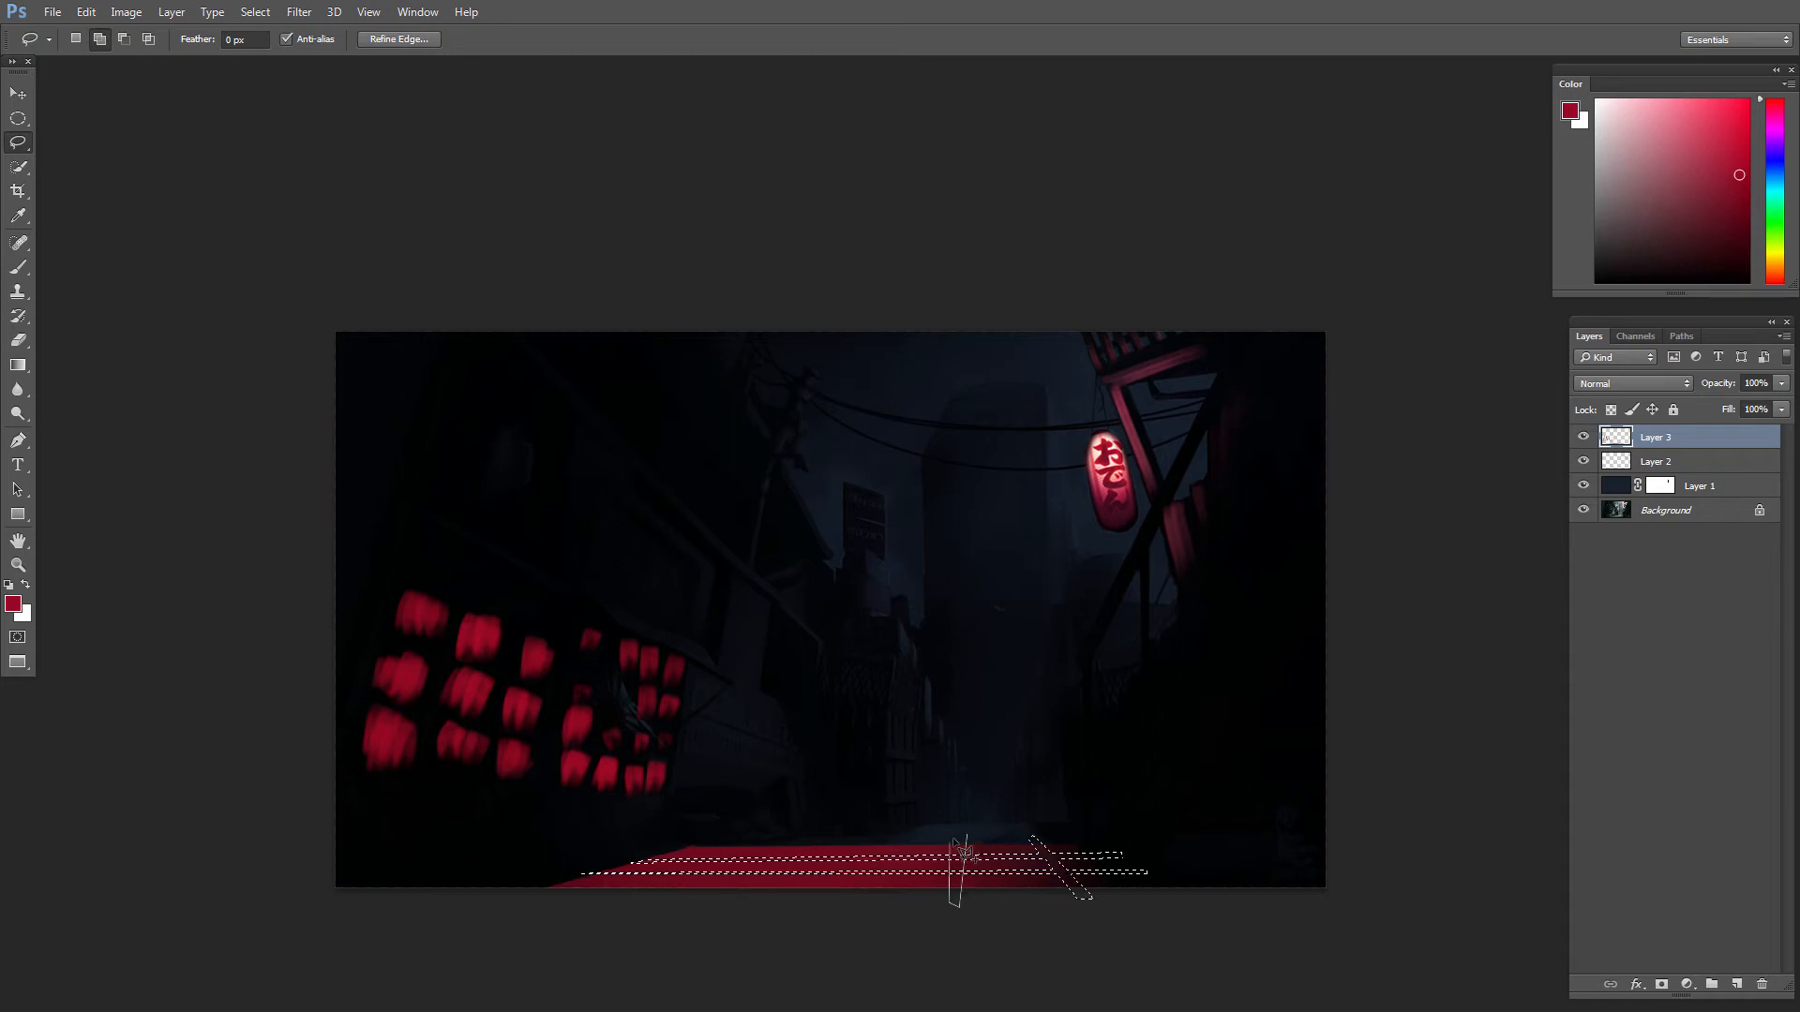
left_click(954, 837, "alt")
left_click(898, 837, "alt")
left_click(865, 904, "alt")
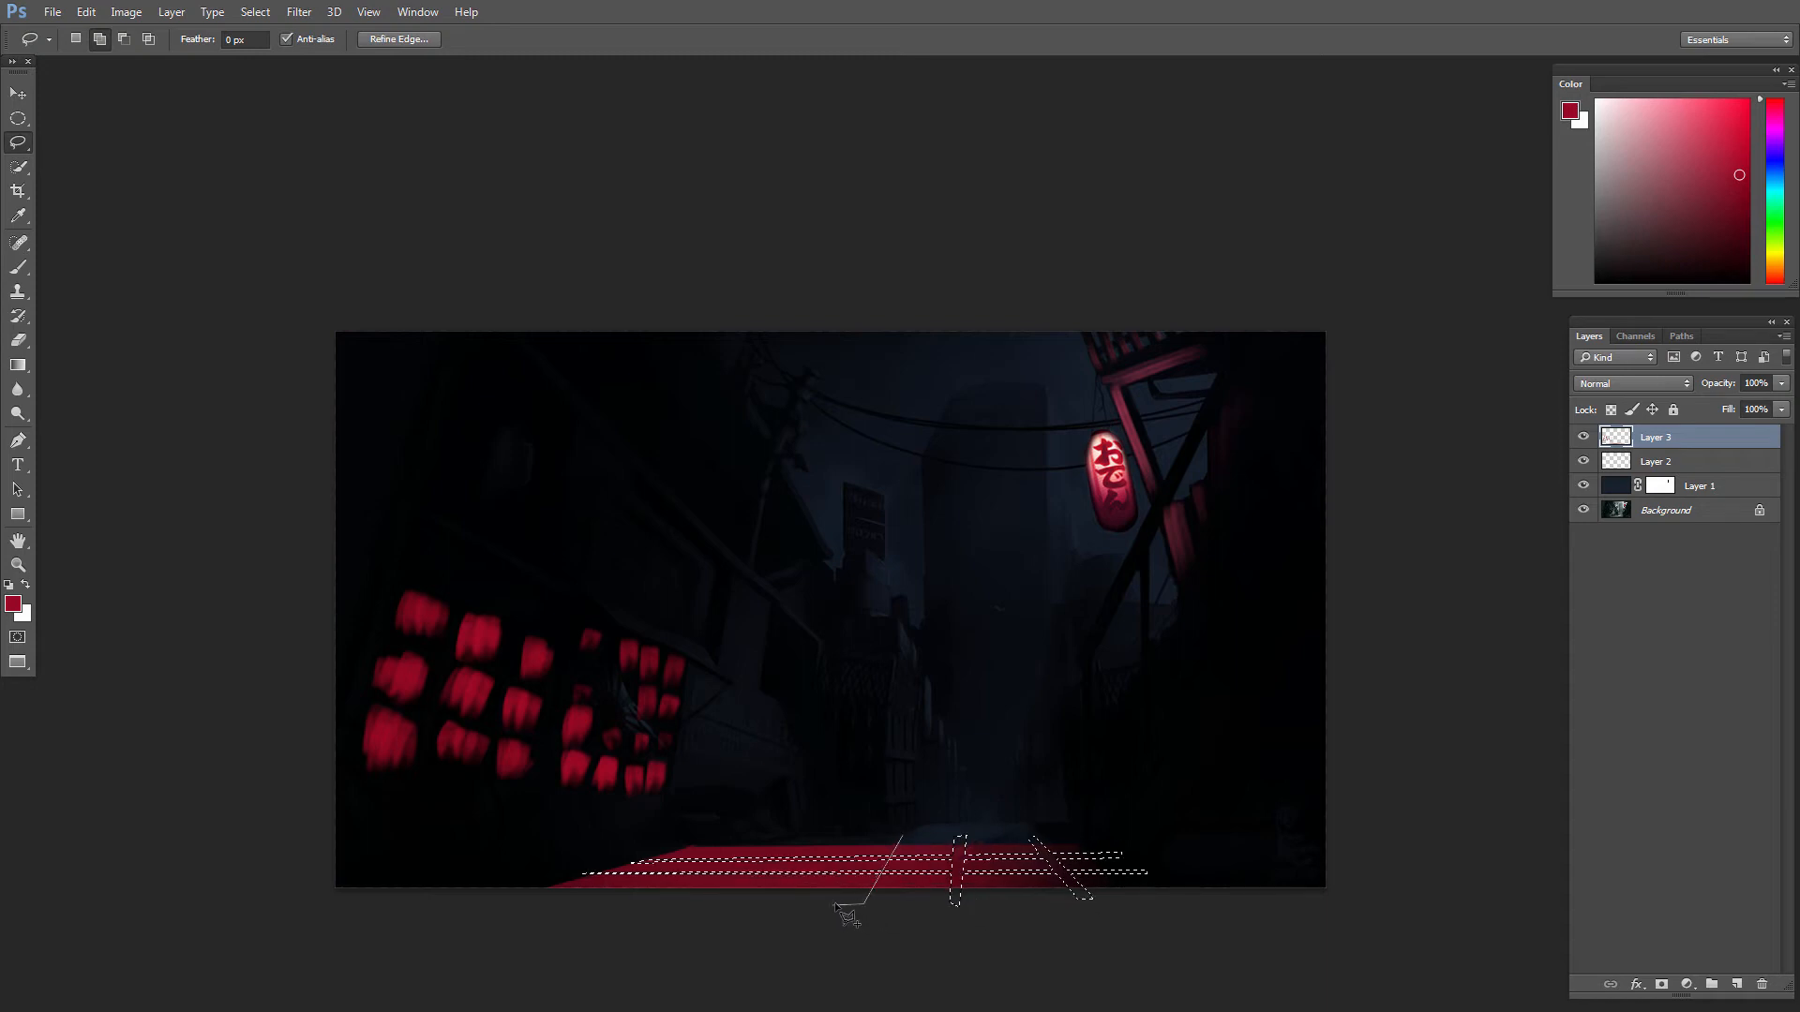
left_click(839, 905, "alt")
left_click(887, 837, "alt")
Step: Add crossing strips over the patch's left part, delete the selected red to form window-bar shadows, and deselect
left_click(818, 831, "alt")
left_click(746, 900, "alt")
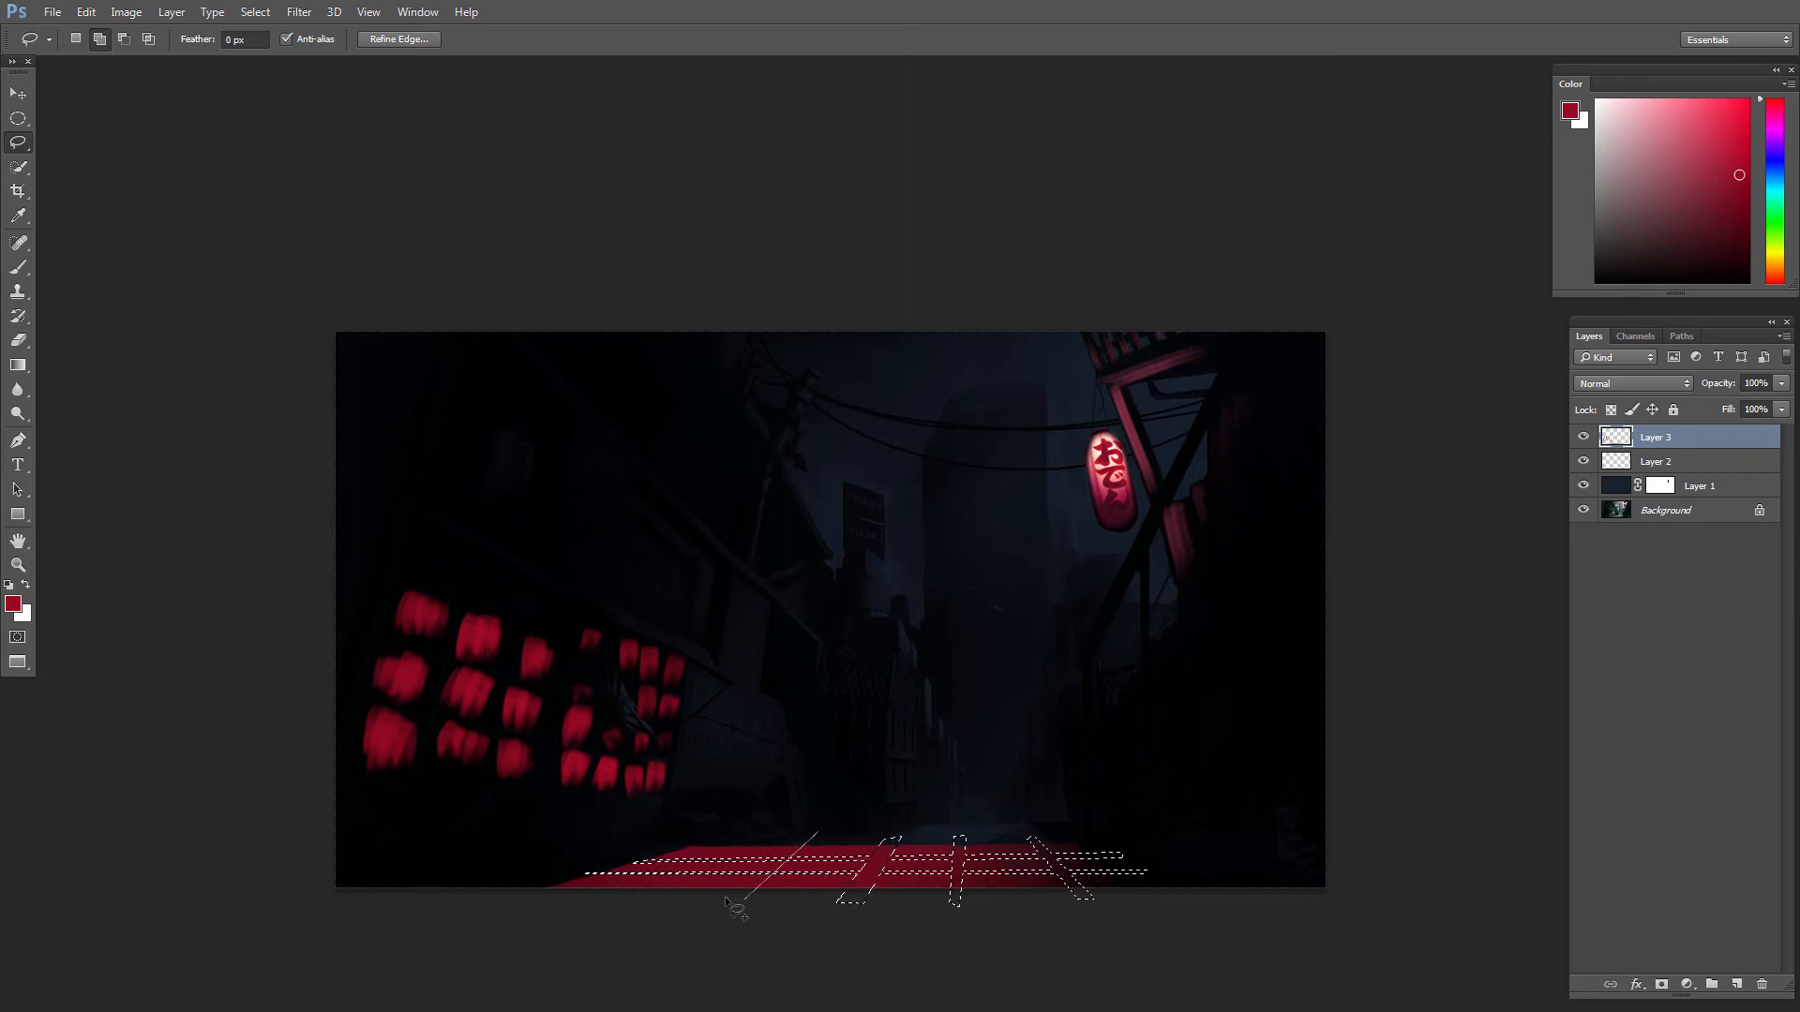
left_click(718, 898, "alt")
left_click(795, 837, "alt")
left_click(818, 832, "alt")
left_click(594, 898, "alt")
left_click(509, 890, "alt")
left_click(723, 815, "alt")
key("Delete")
key("ctrl+d")
Step: Paint a red stroke on the slanted slab at the foot of the right building with a textured brush reduced to 45 px
mouse_move(839, 670)
left_mouse_down()
mouse_move(767, 606)
mouse_move(821, 638)
left_mouse_up()
key("e")
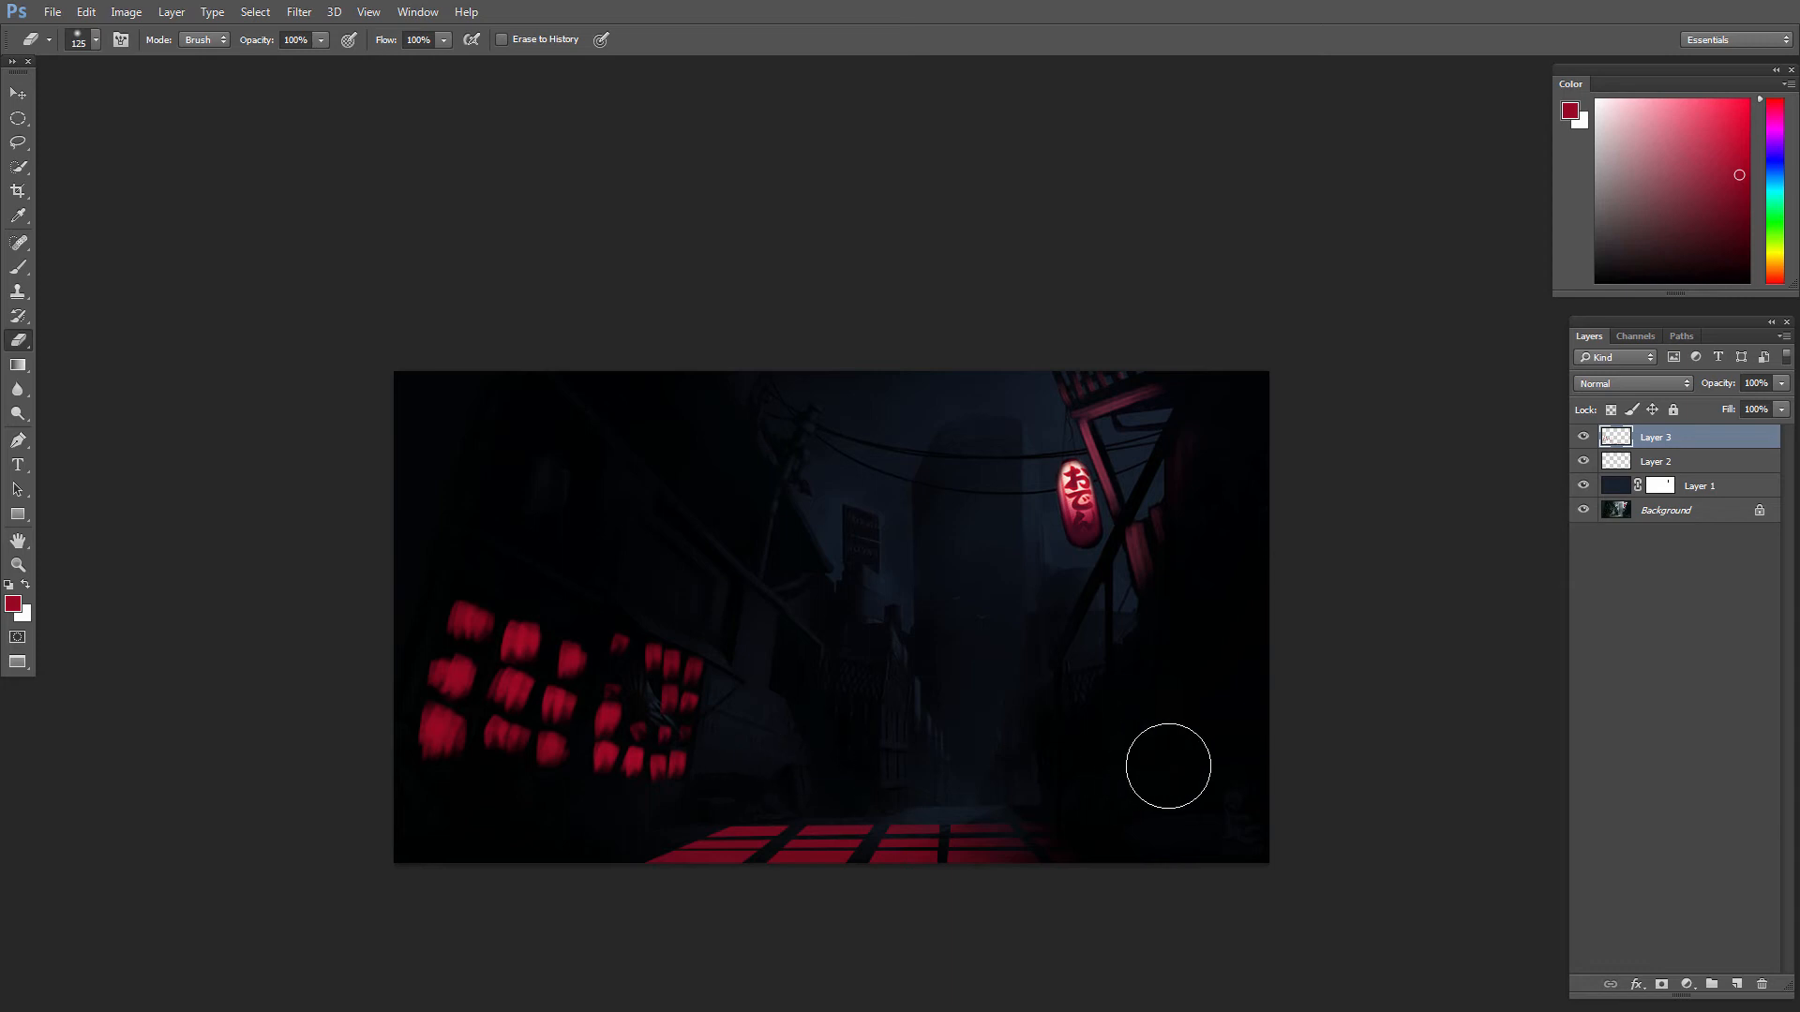
key("b")
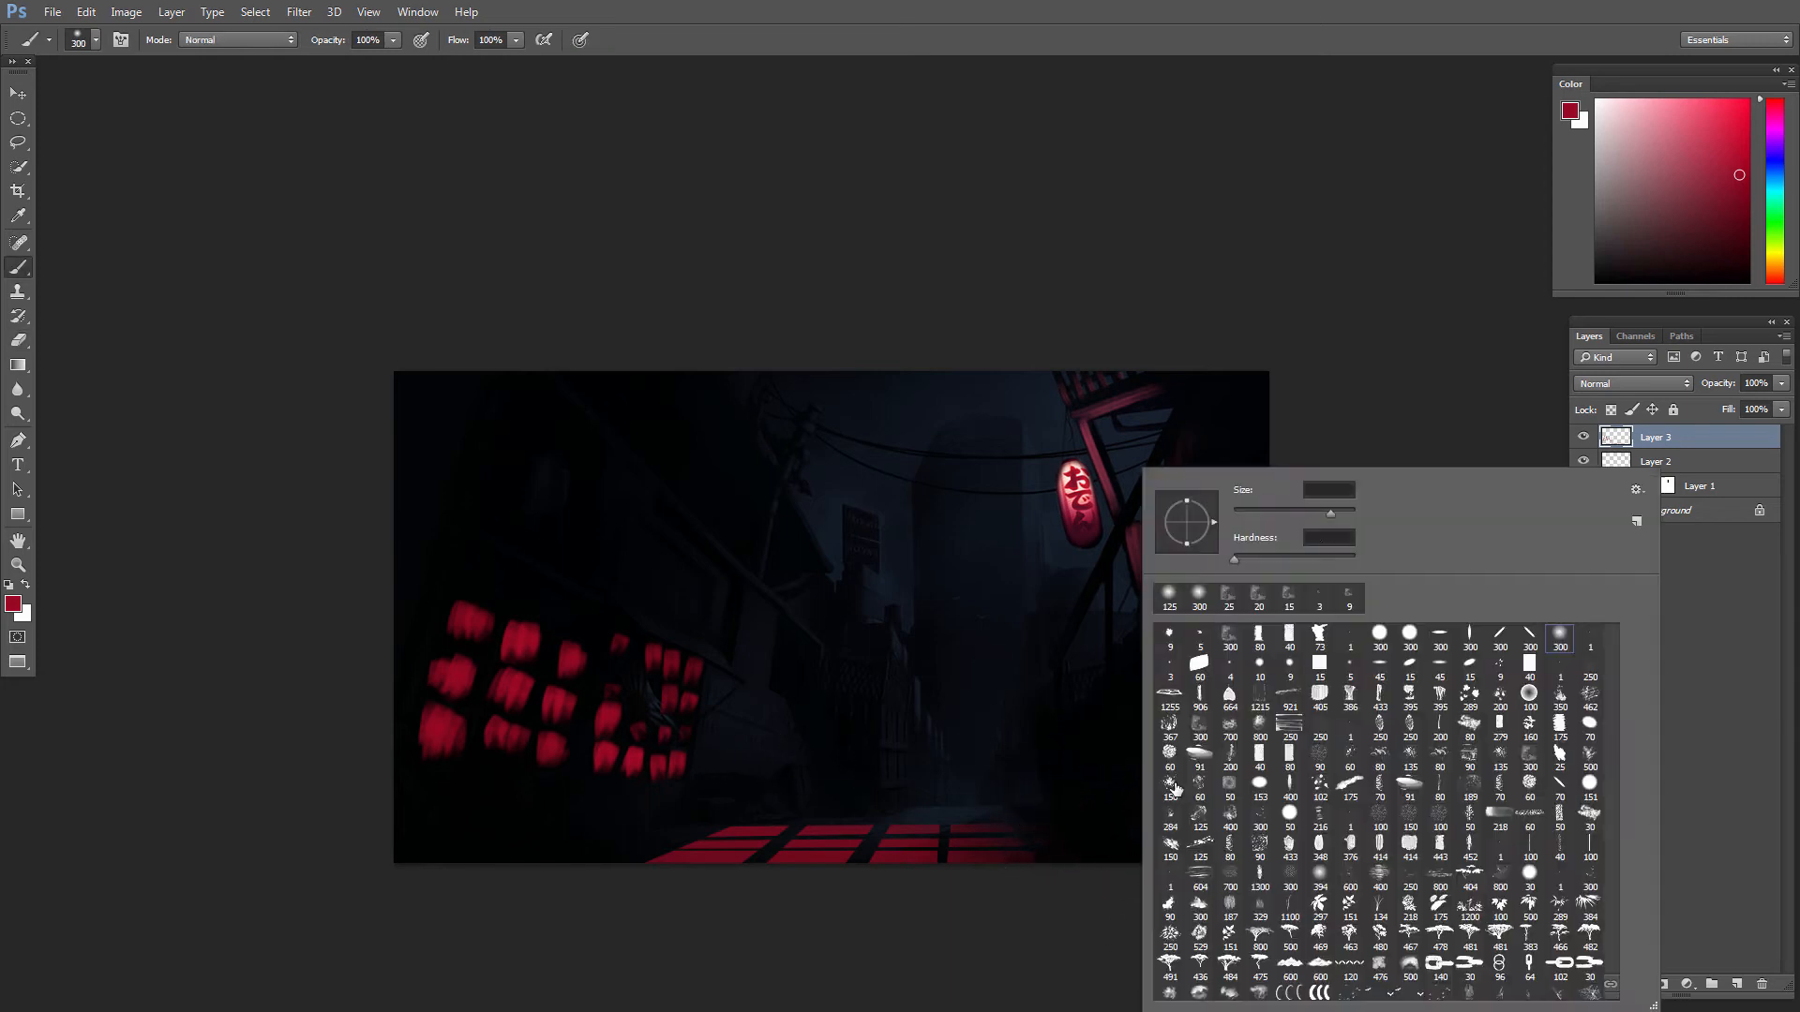
right_click(1138, 807)
left_click_drag(1044, 773, 1074, 706)
key("bracketleft")
key("bracketleft")
key("bracketleft")
key("bracketleft")
key("bracketleft")
key("bracketleft")
key("bracketleft")
key("bracketleft")
key("bracketleft")
key("bracketleft")
key("bracketleft")
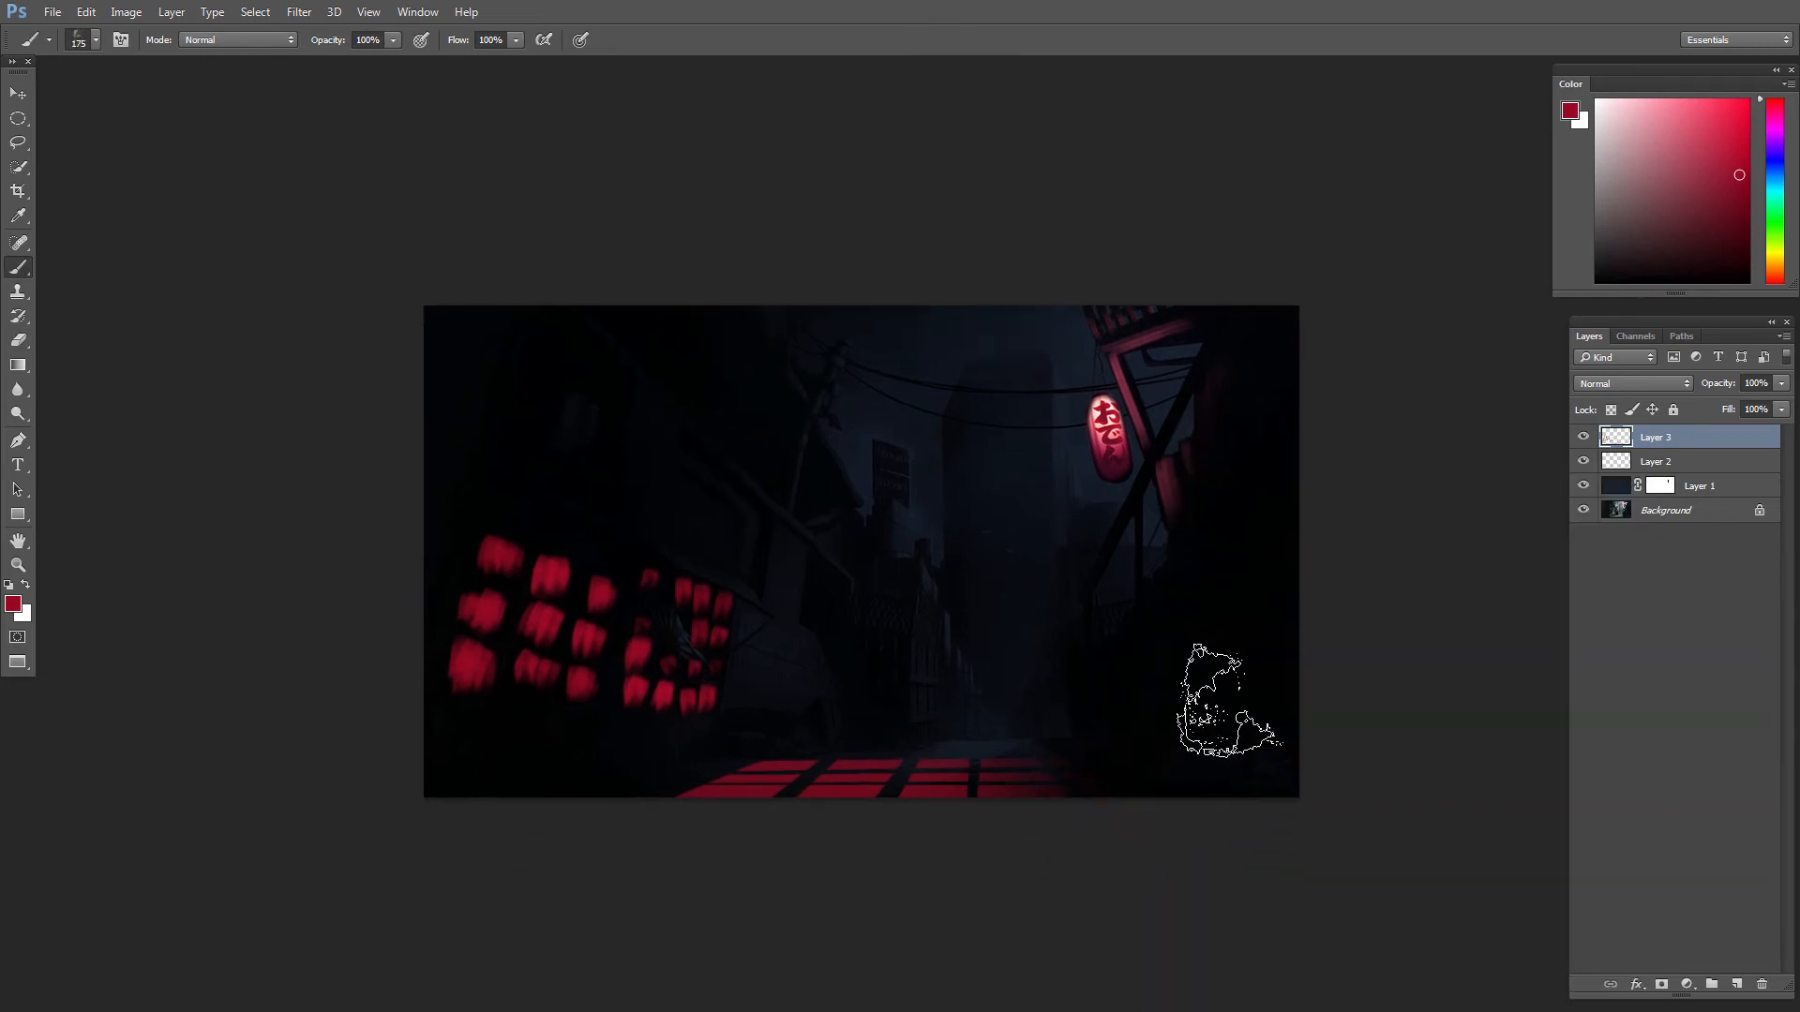
mouse_move(1116, 776)
left_mouse_down()
mouse_move(1185, 647)
mouse_move(1194, 663)
left_mouse_up()
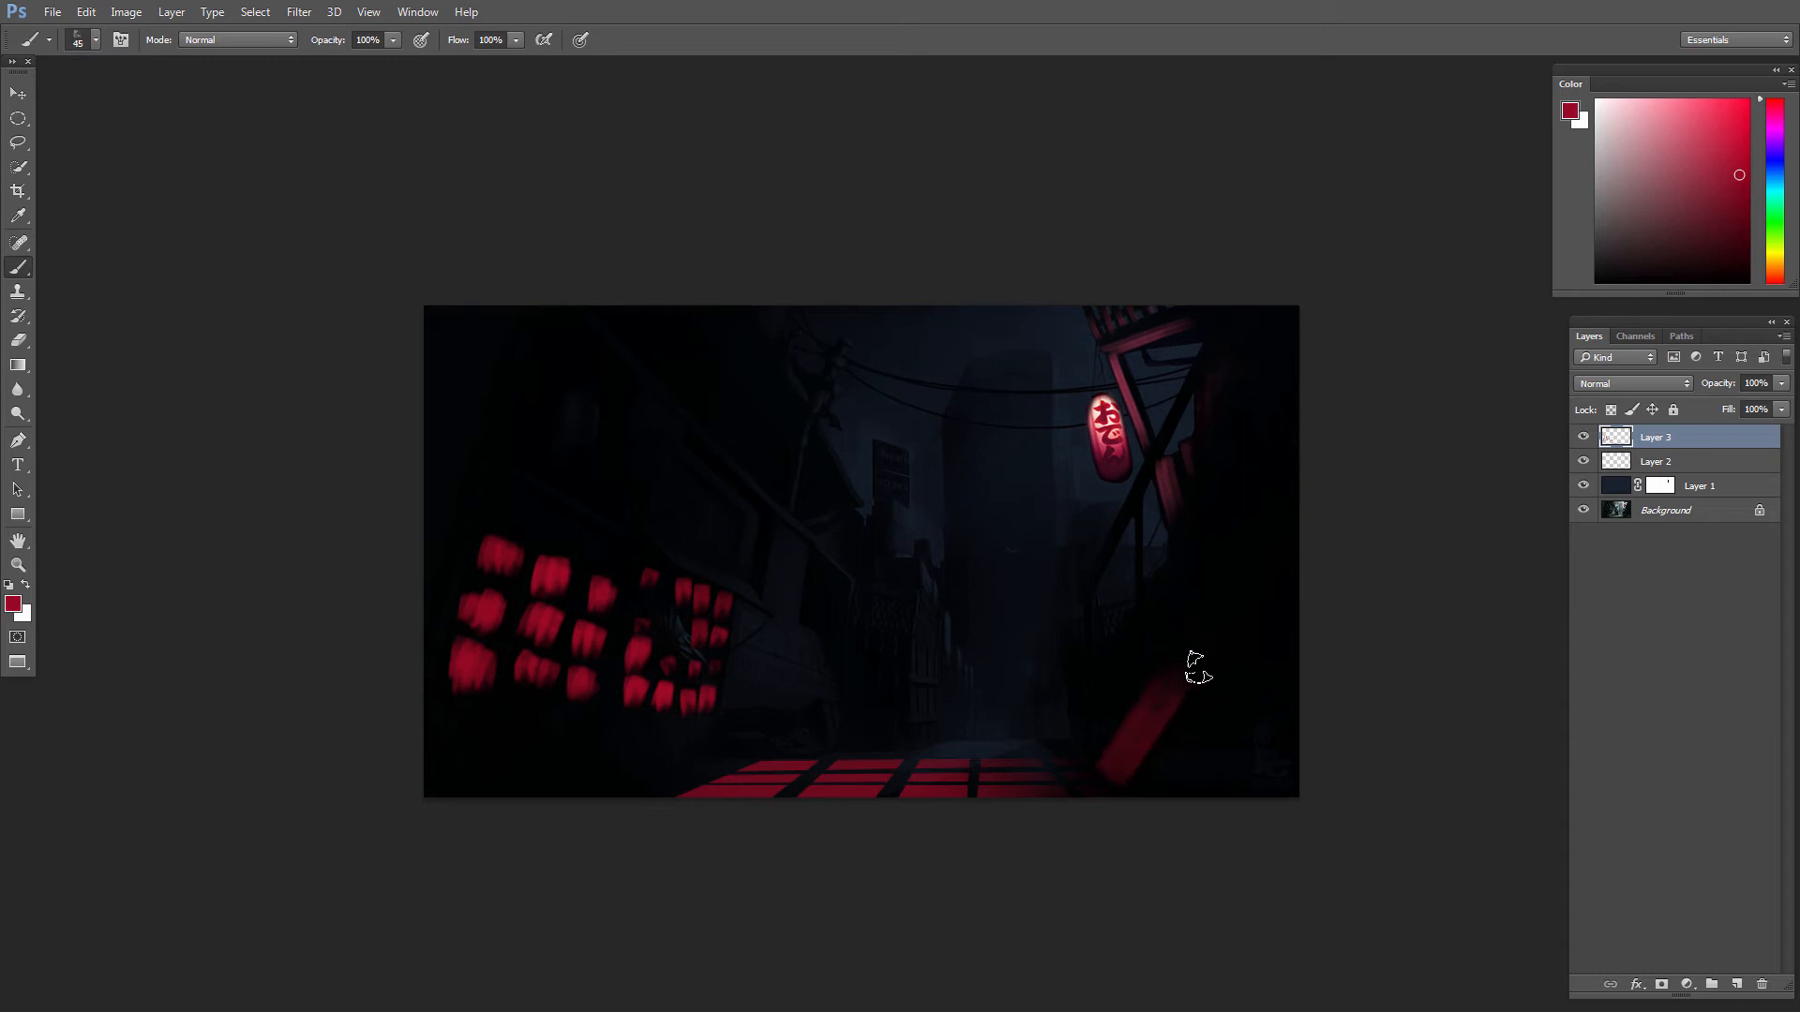
key("bracketleft")
Step: Try an orange-red on the slanted slab, set the color to a darker red, and erase the stroke
left_click(1773, 282)
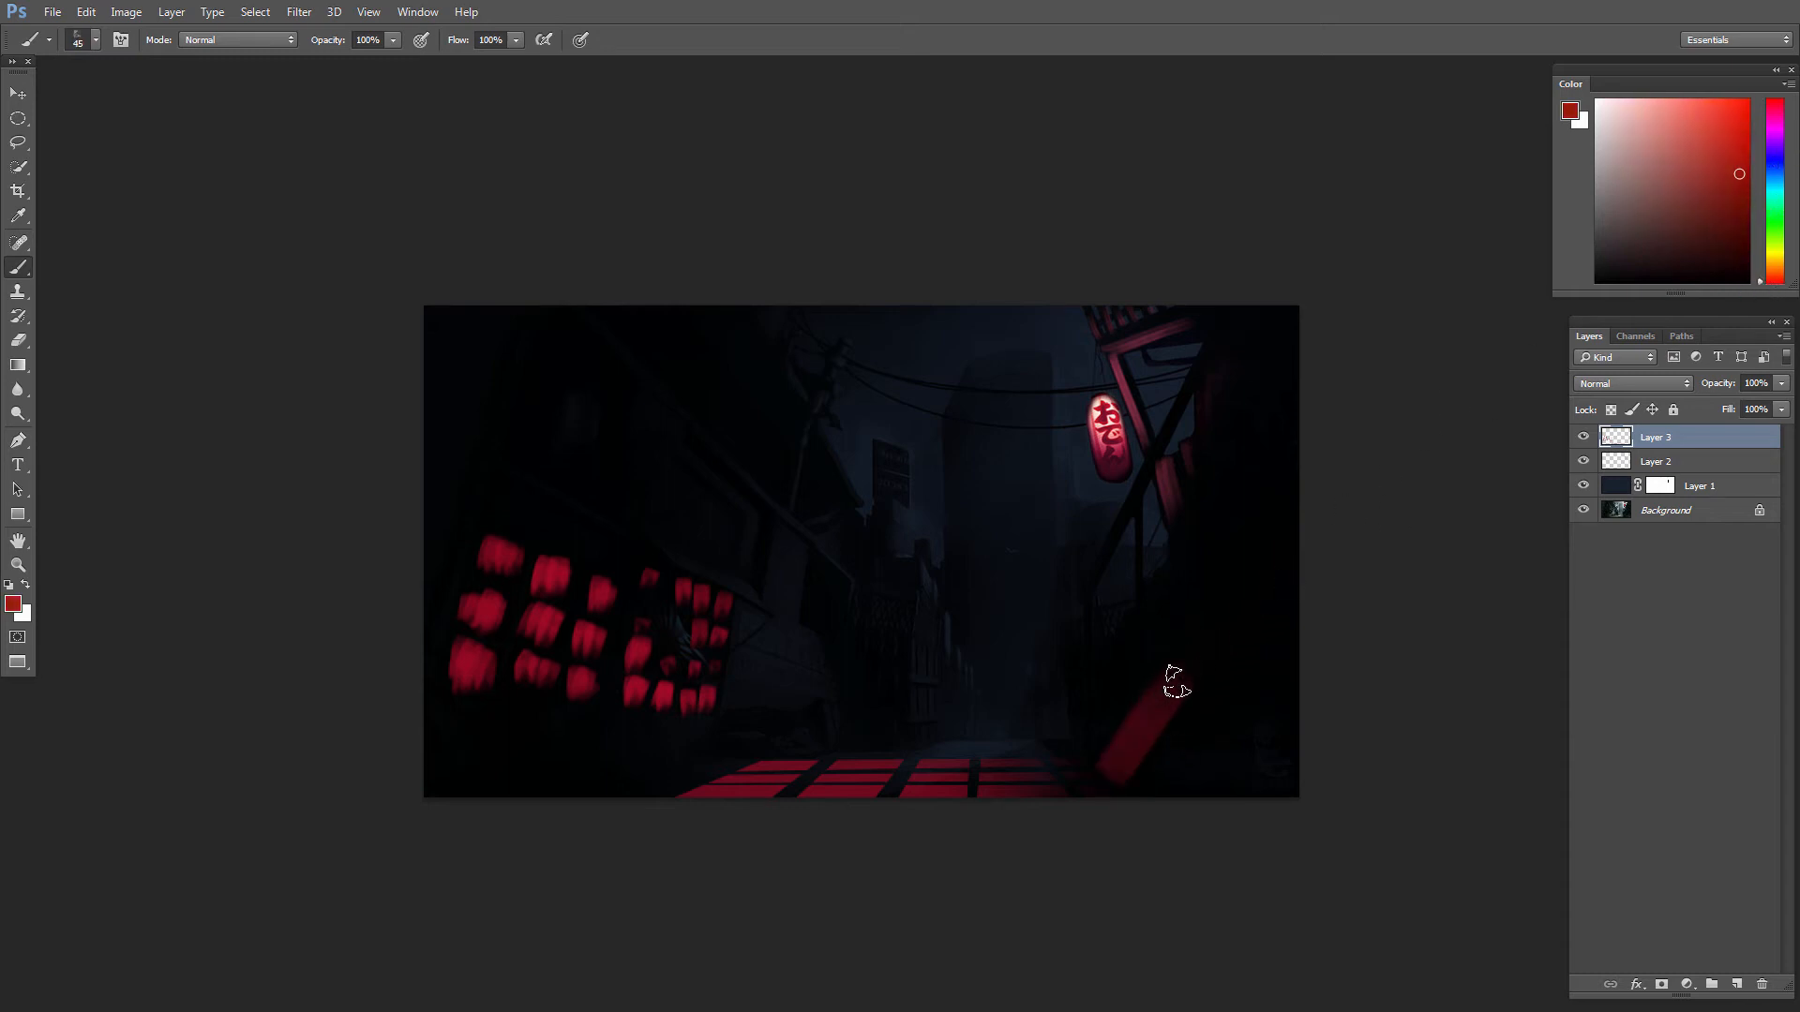
left_click_drag(1176, 690, 1115, 776)
left_click_drag(1702, 211, 1734, 216)
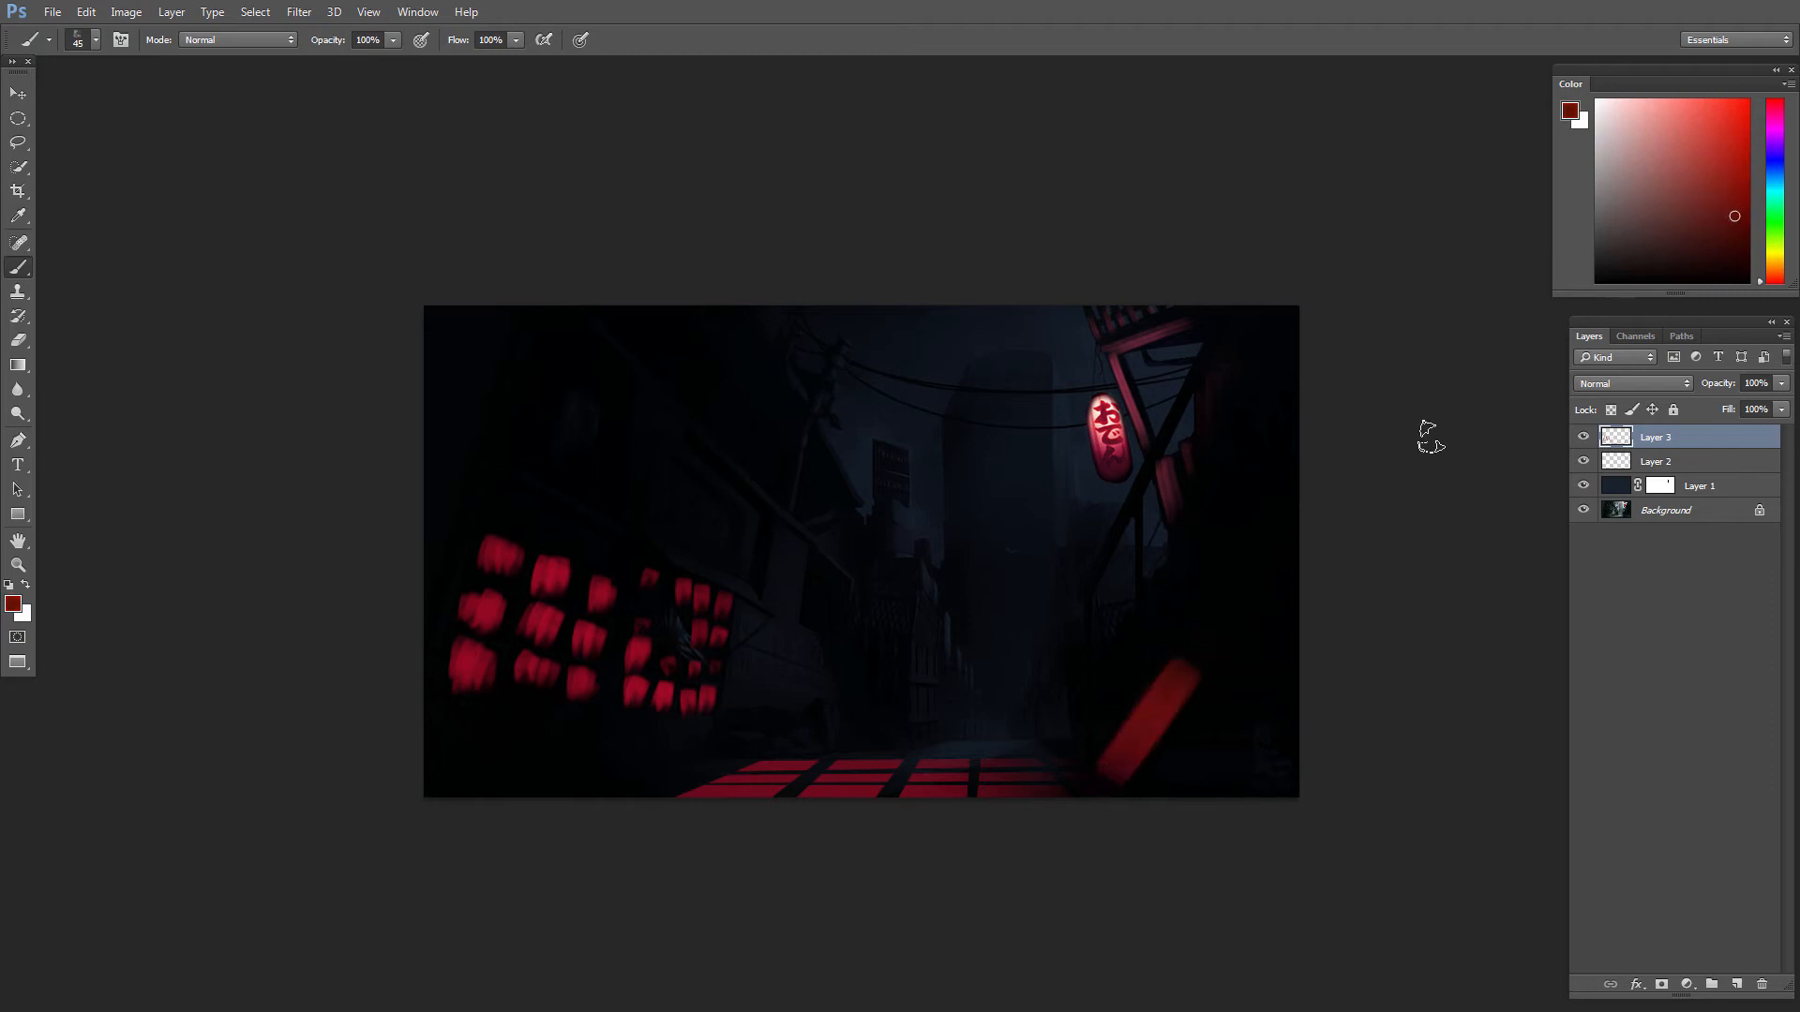
key("e")
mouse_move(1183, 668)
left_mouse_down()
mouse_move(1159, 774)
mouse_move(1172, 690)
mouse_move(1110, 764)
left_mouse_up()
Step: Paint dark red light on the slanted slab and right-hand posts, using an 8 px brush for the posts, and soften the slab with a 125 px eraser
key("b")
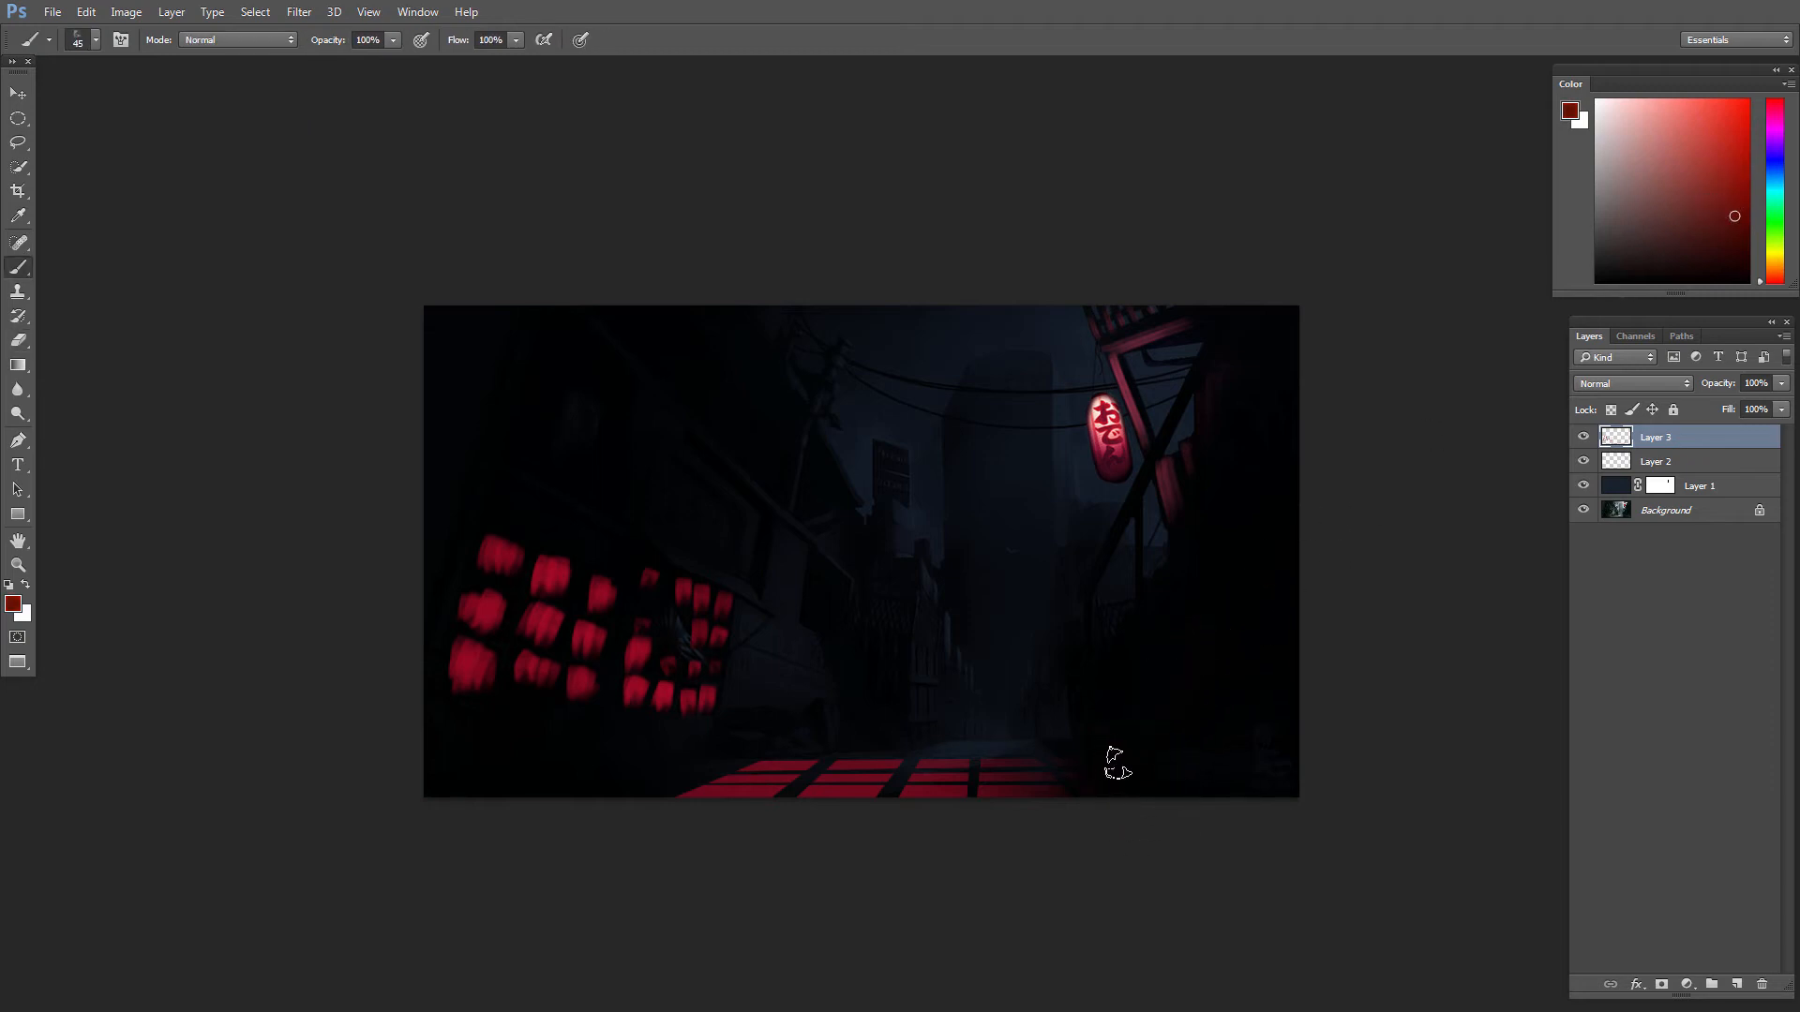
key("[")
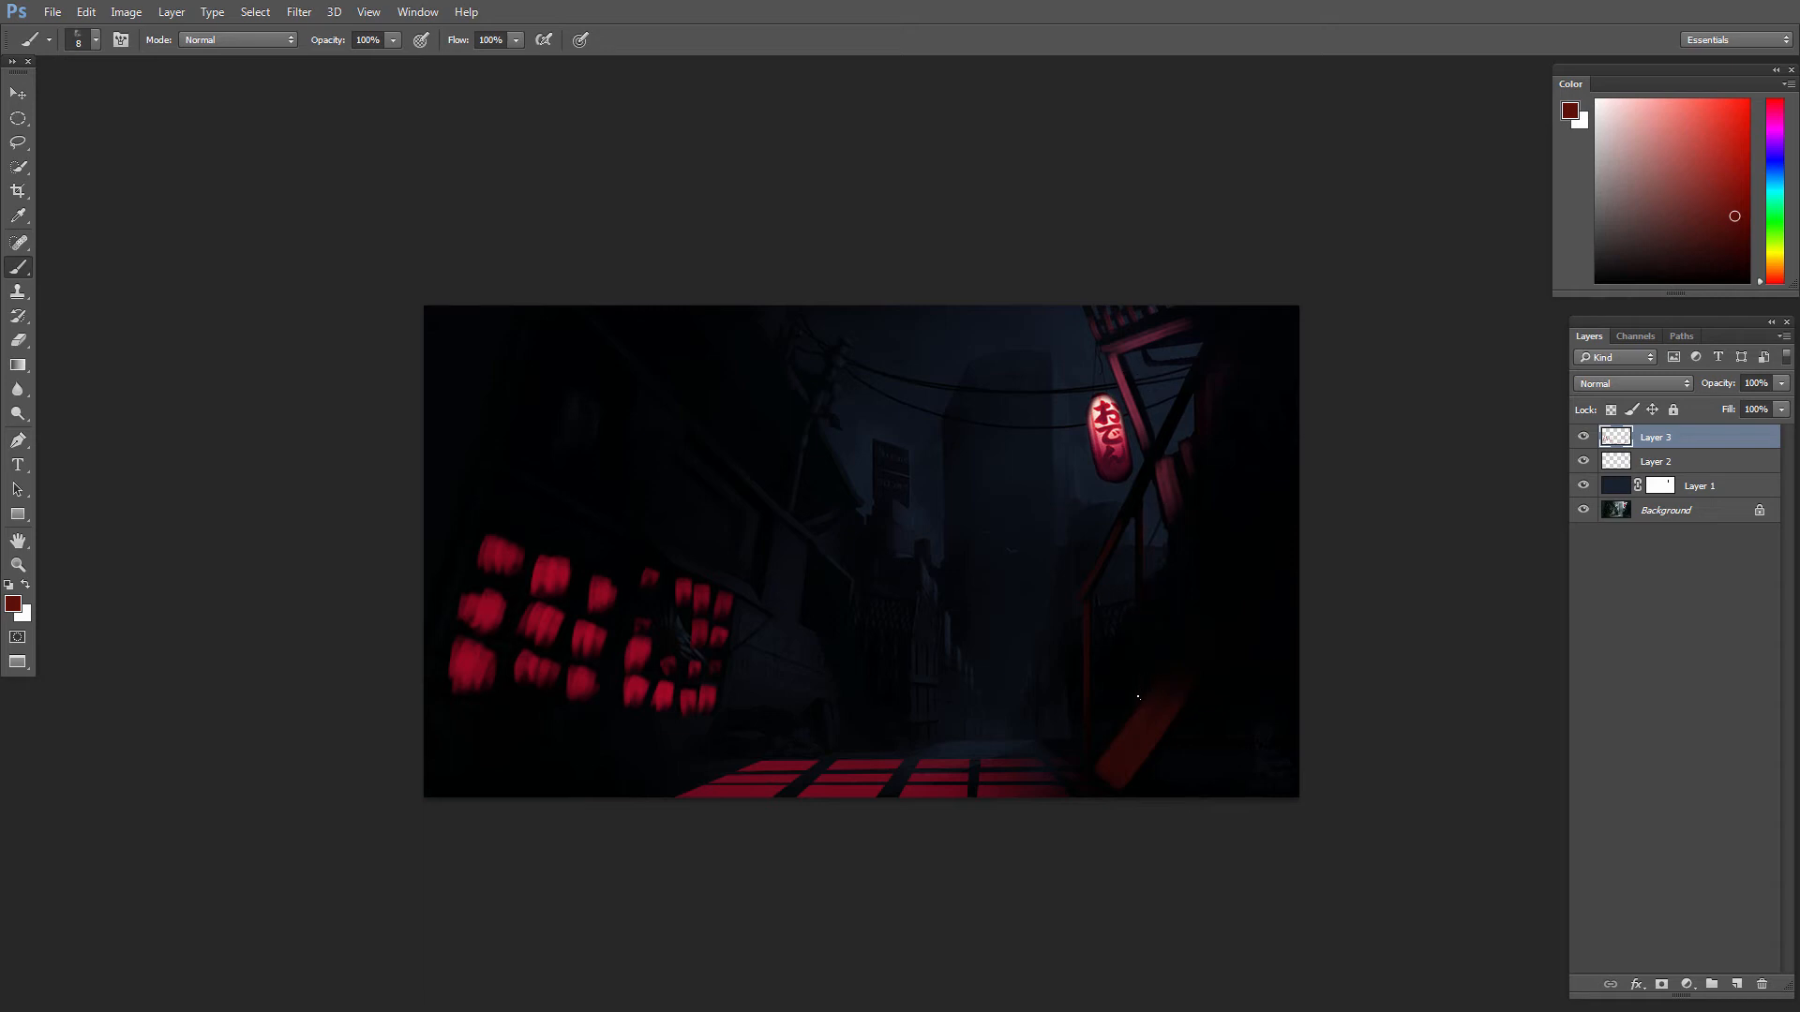
left_click_drag(1139, 549, 1139, 689)
key("e")
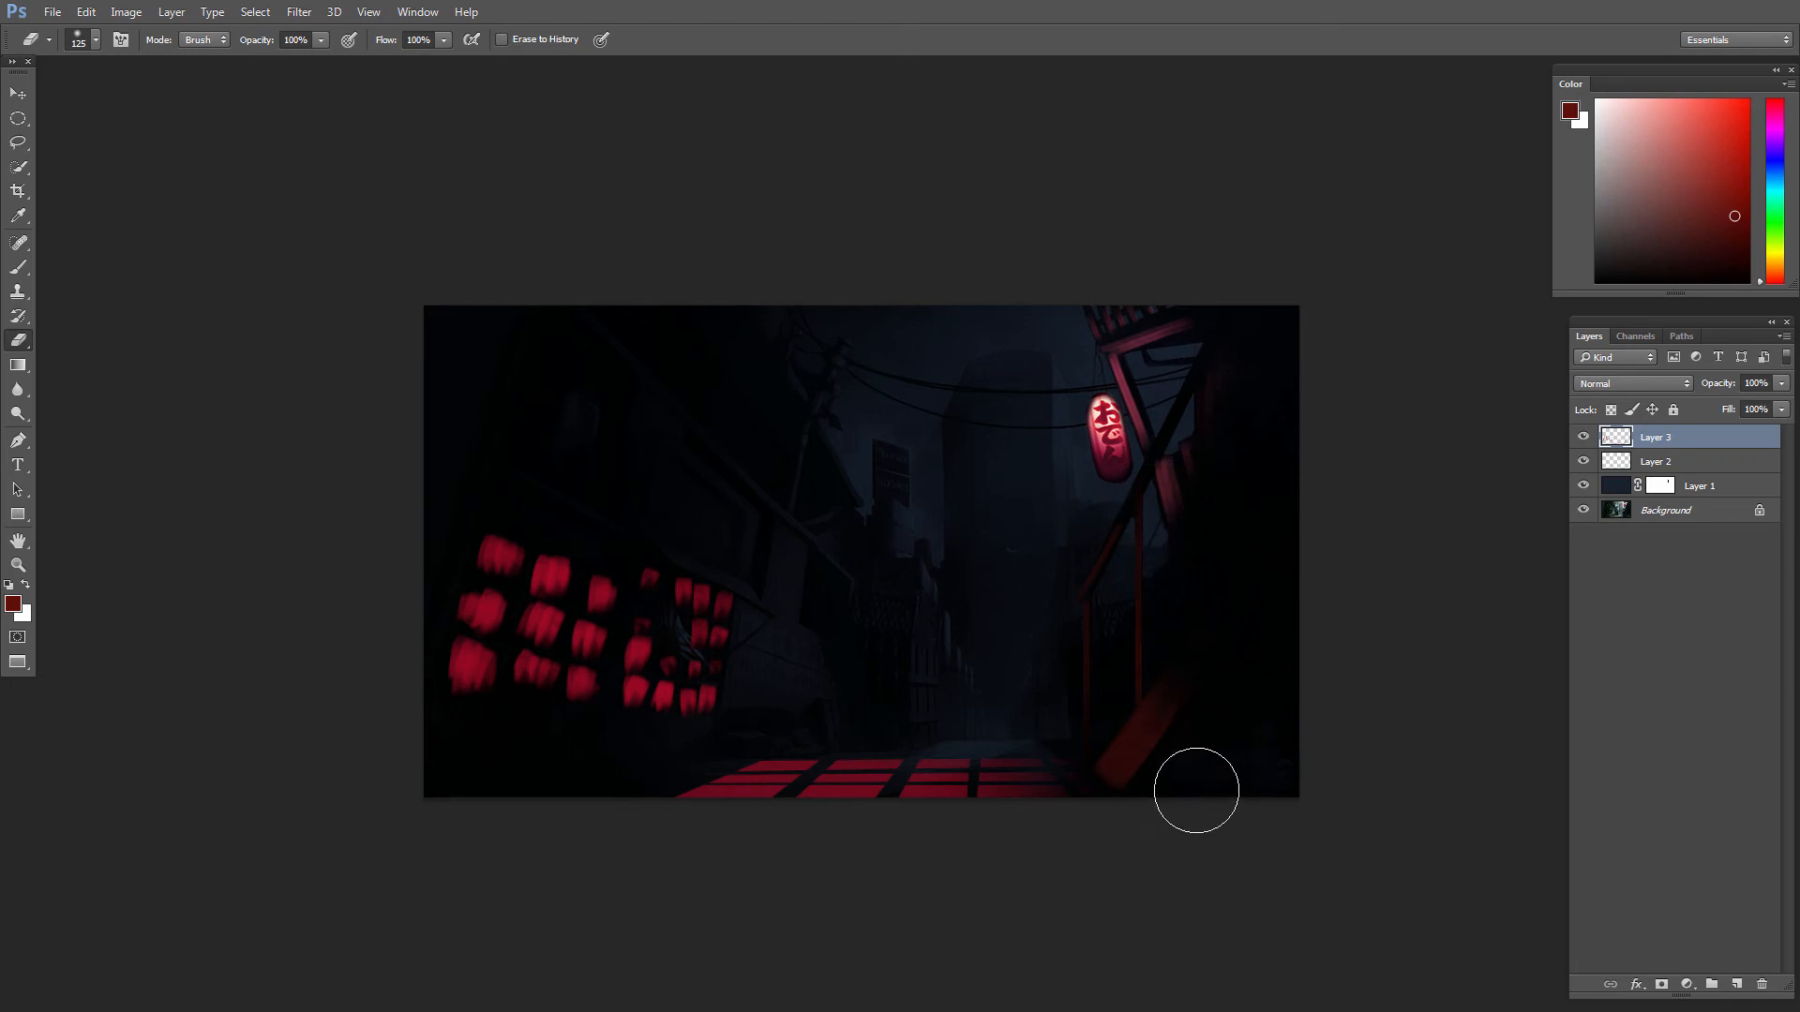
mouse_move(1187, 776)
left_mouse_down()
mouse_move(1129, 715)
mouse_move(1181, 742)
left_mouse_up()
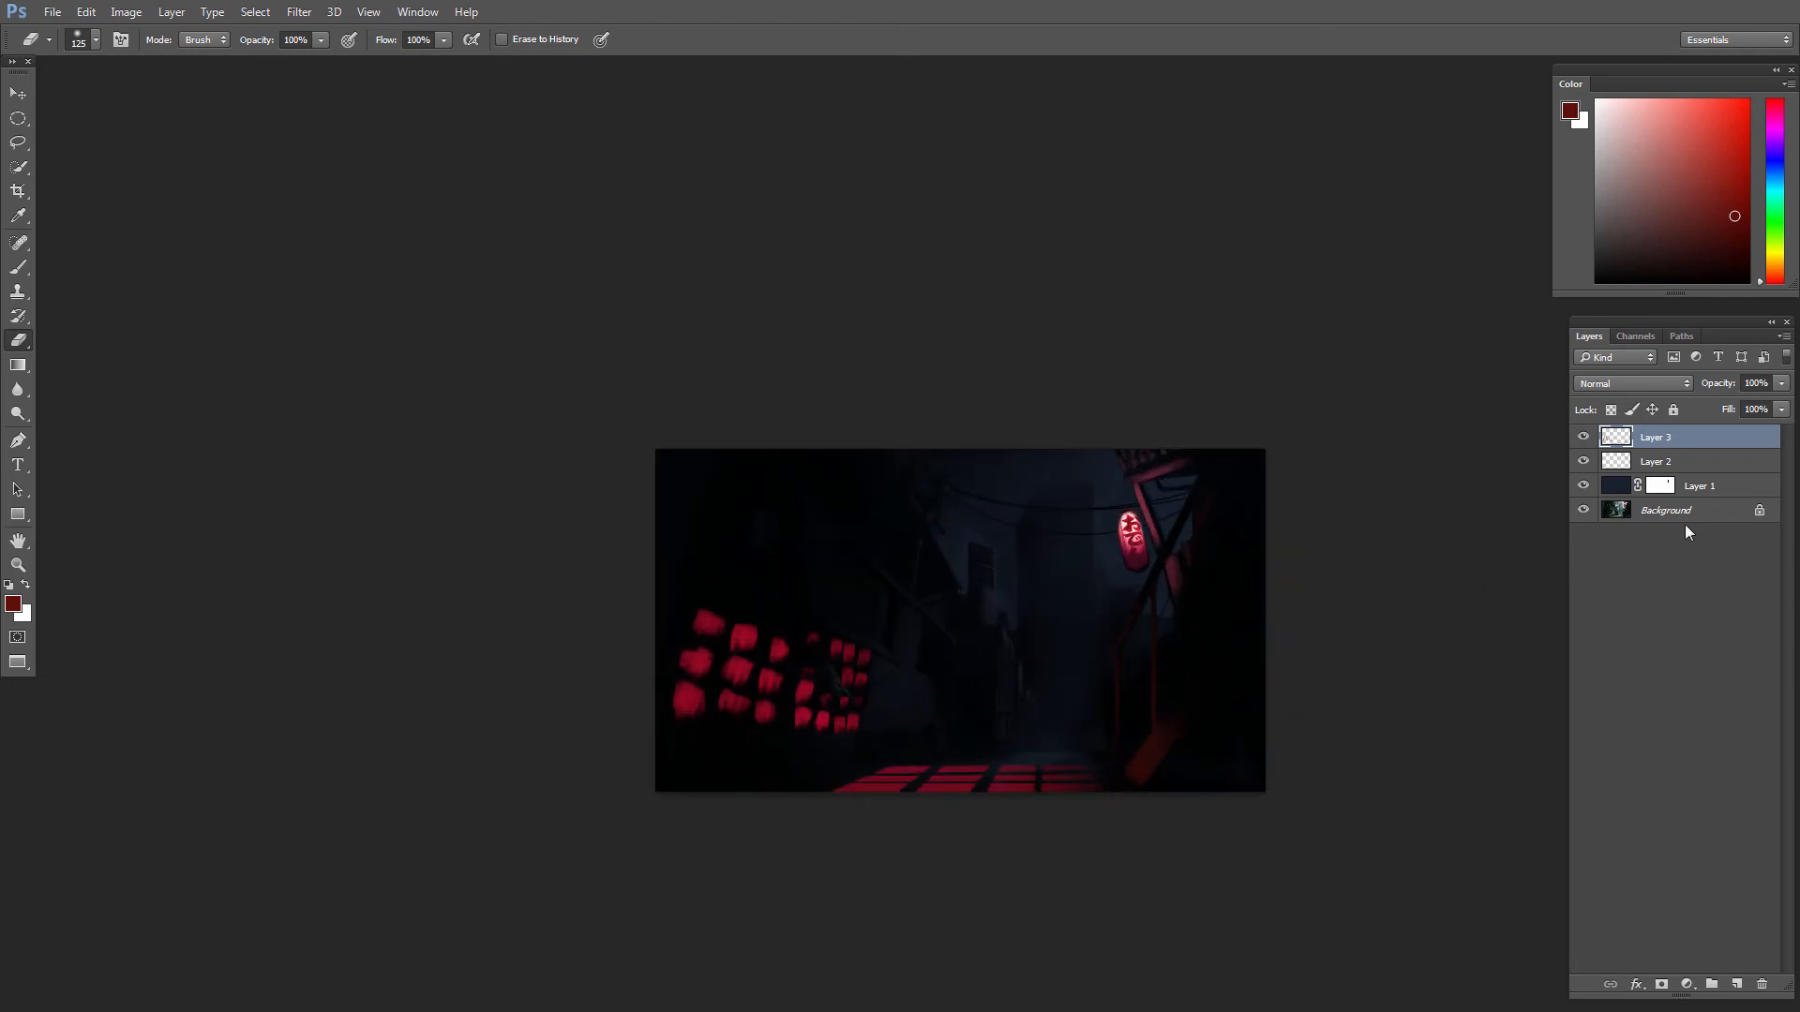
left_click(1584, 461)
Step: Lasso the red windows and their cast floor light, shift their hue by +10 and lightness by +32, and deselect
key("l")
mouse_move(1128, 803)
left_mouse_down()
mouse_move(600, 596)
mouse_move(883, 572)
left_mouse_up()
key("ctrl+u")
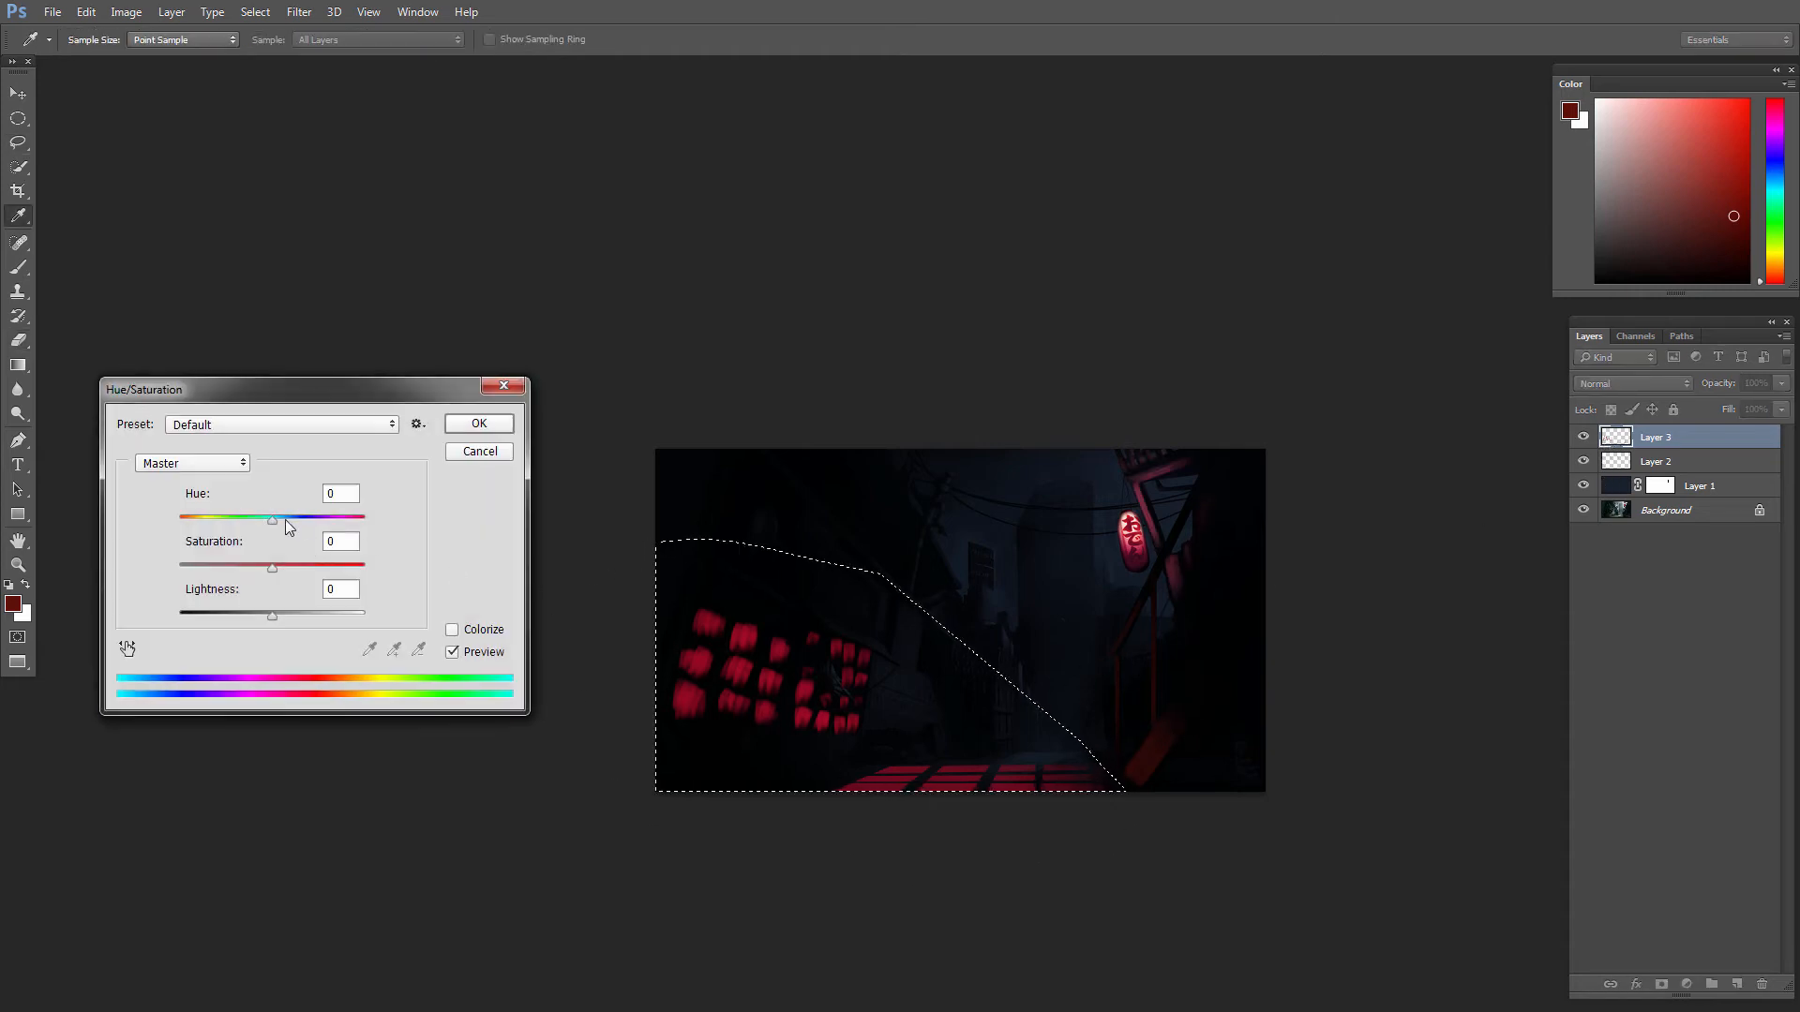
left_click_drag(262, 523, 282, 523)
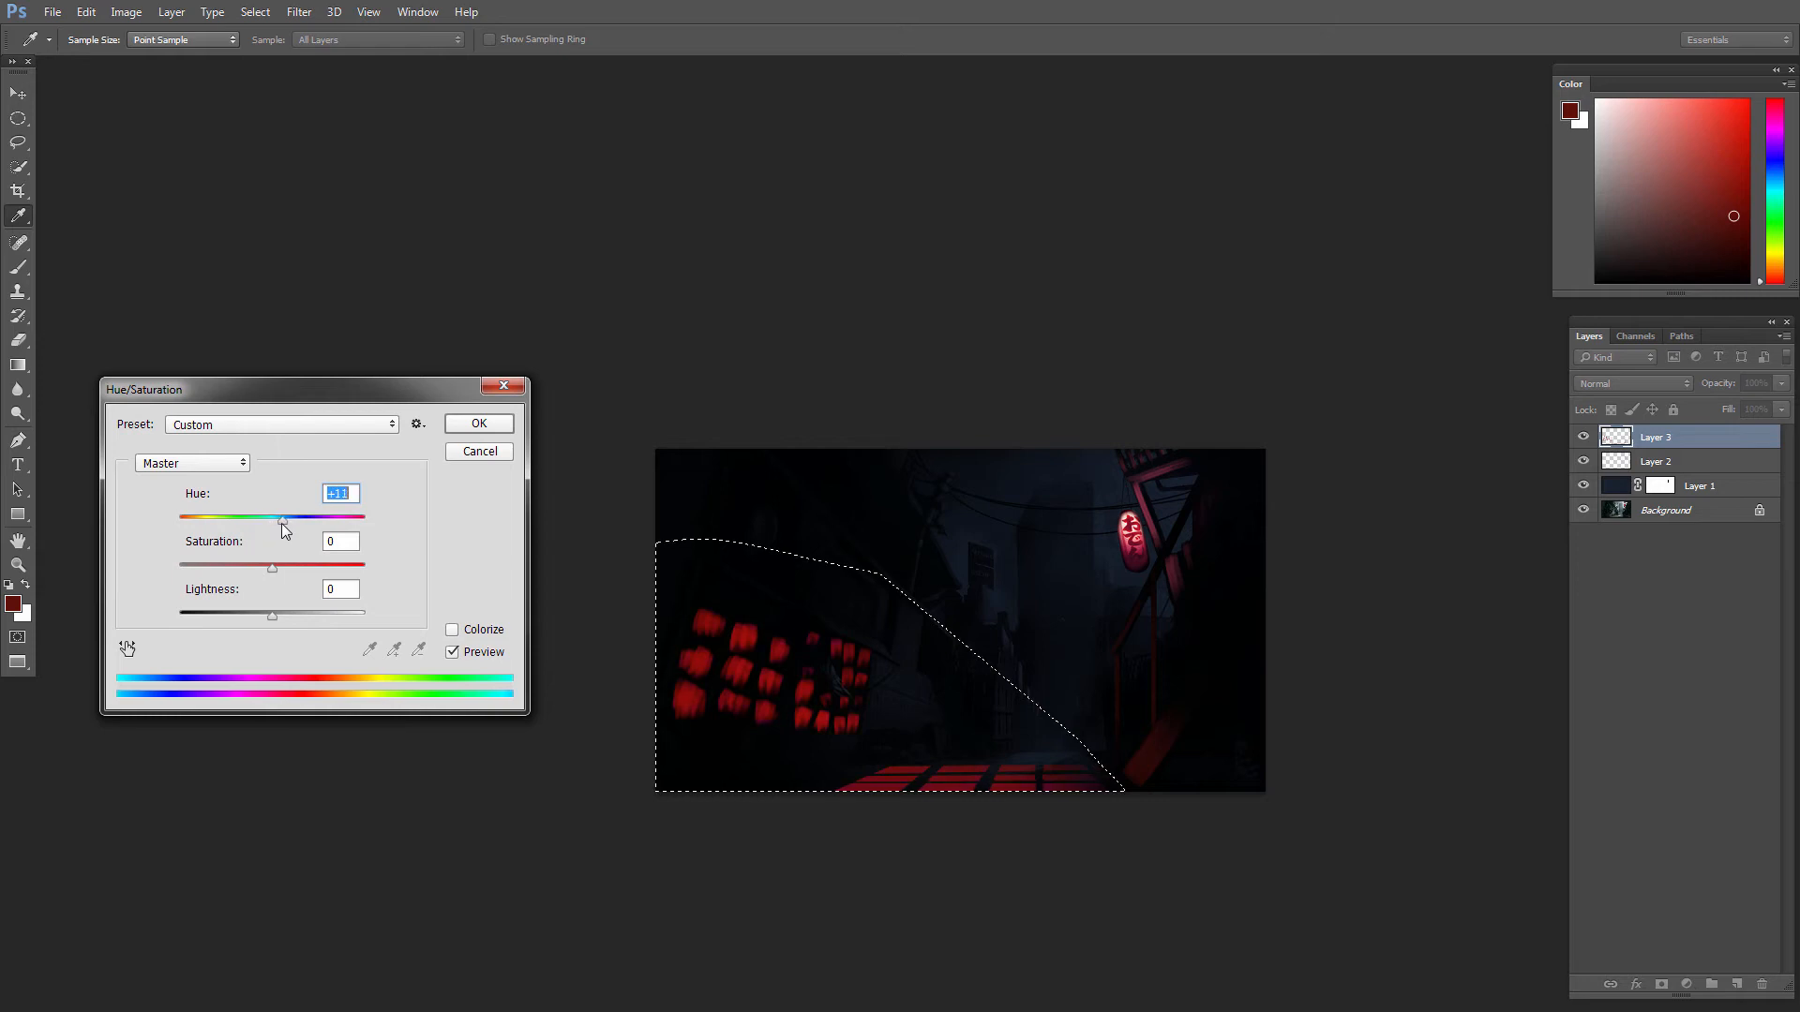
left_click_drag(271, 616, 296, 620)
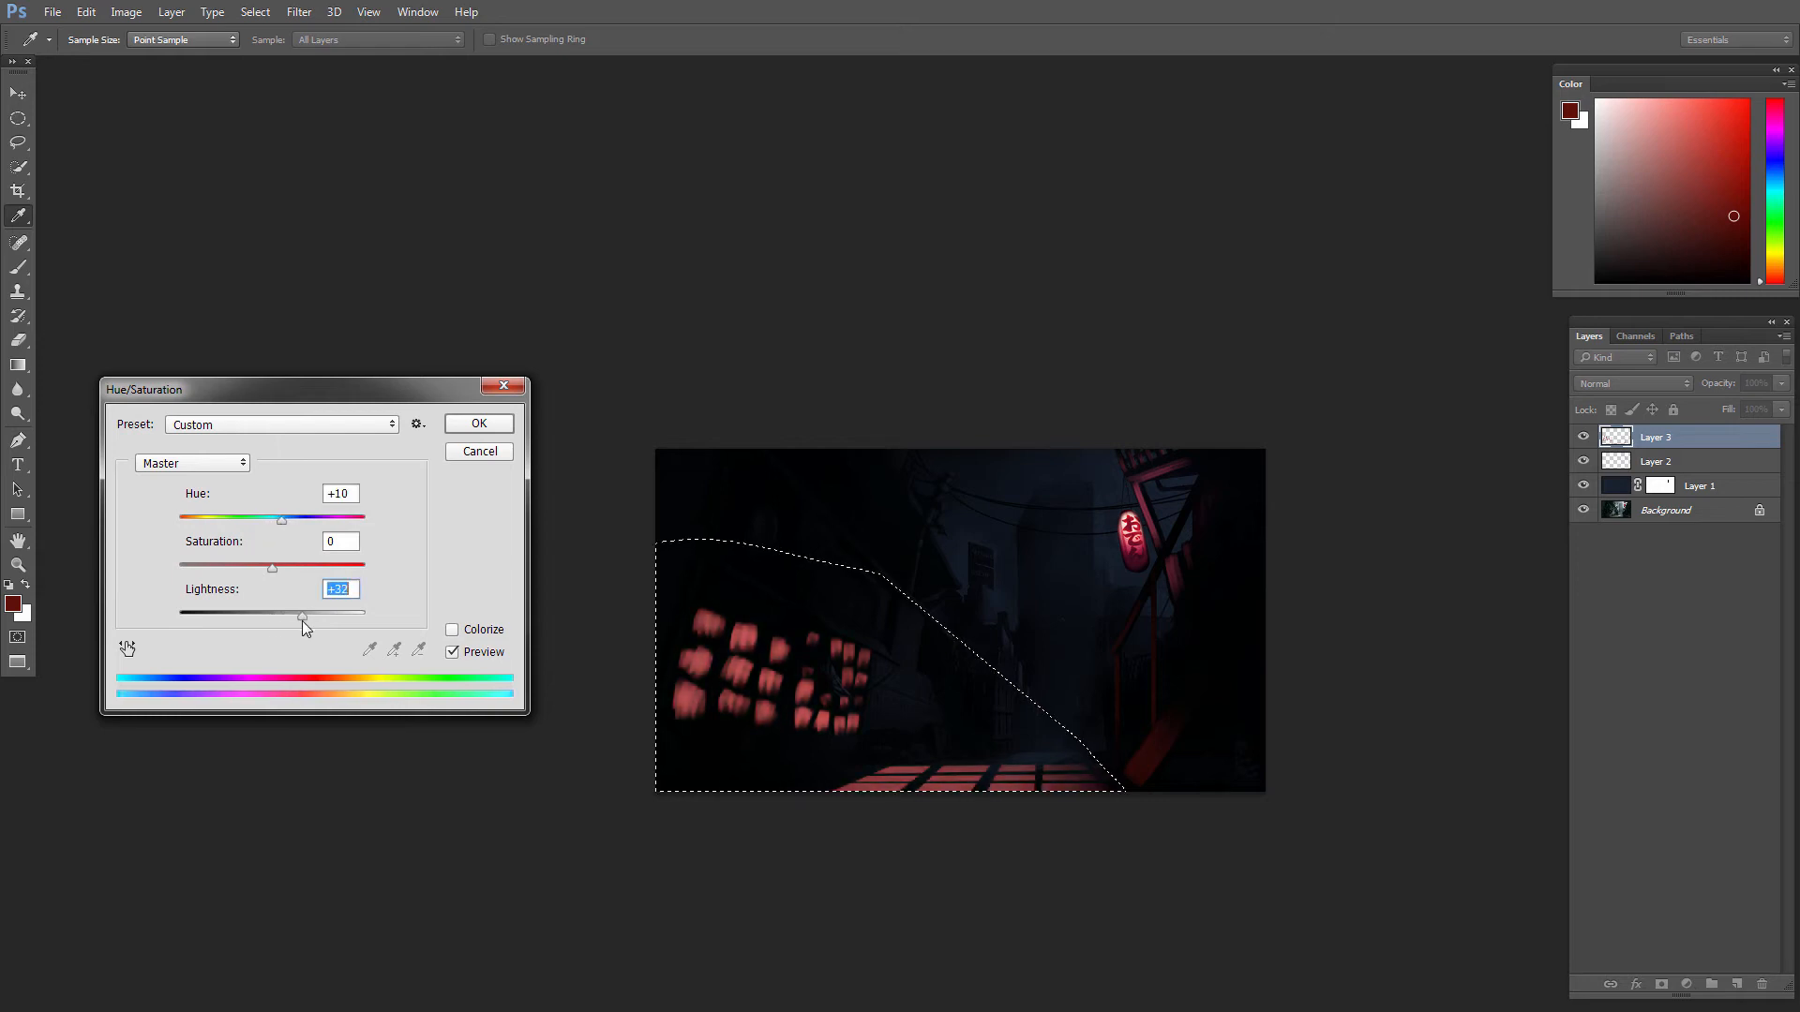
key("Return")
key("l")
key("ctrl+d")
Step: Add a layer and paint the distant sign with the lantern's pink-red on its upper part and violet-blue on its lower part
key("v")
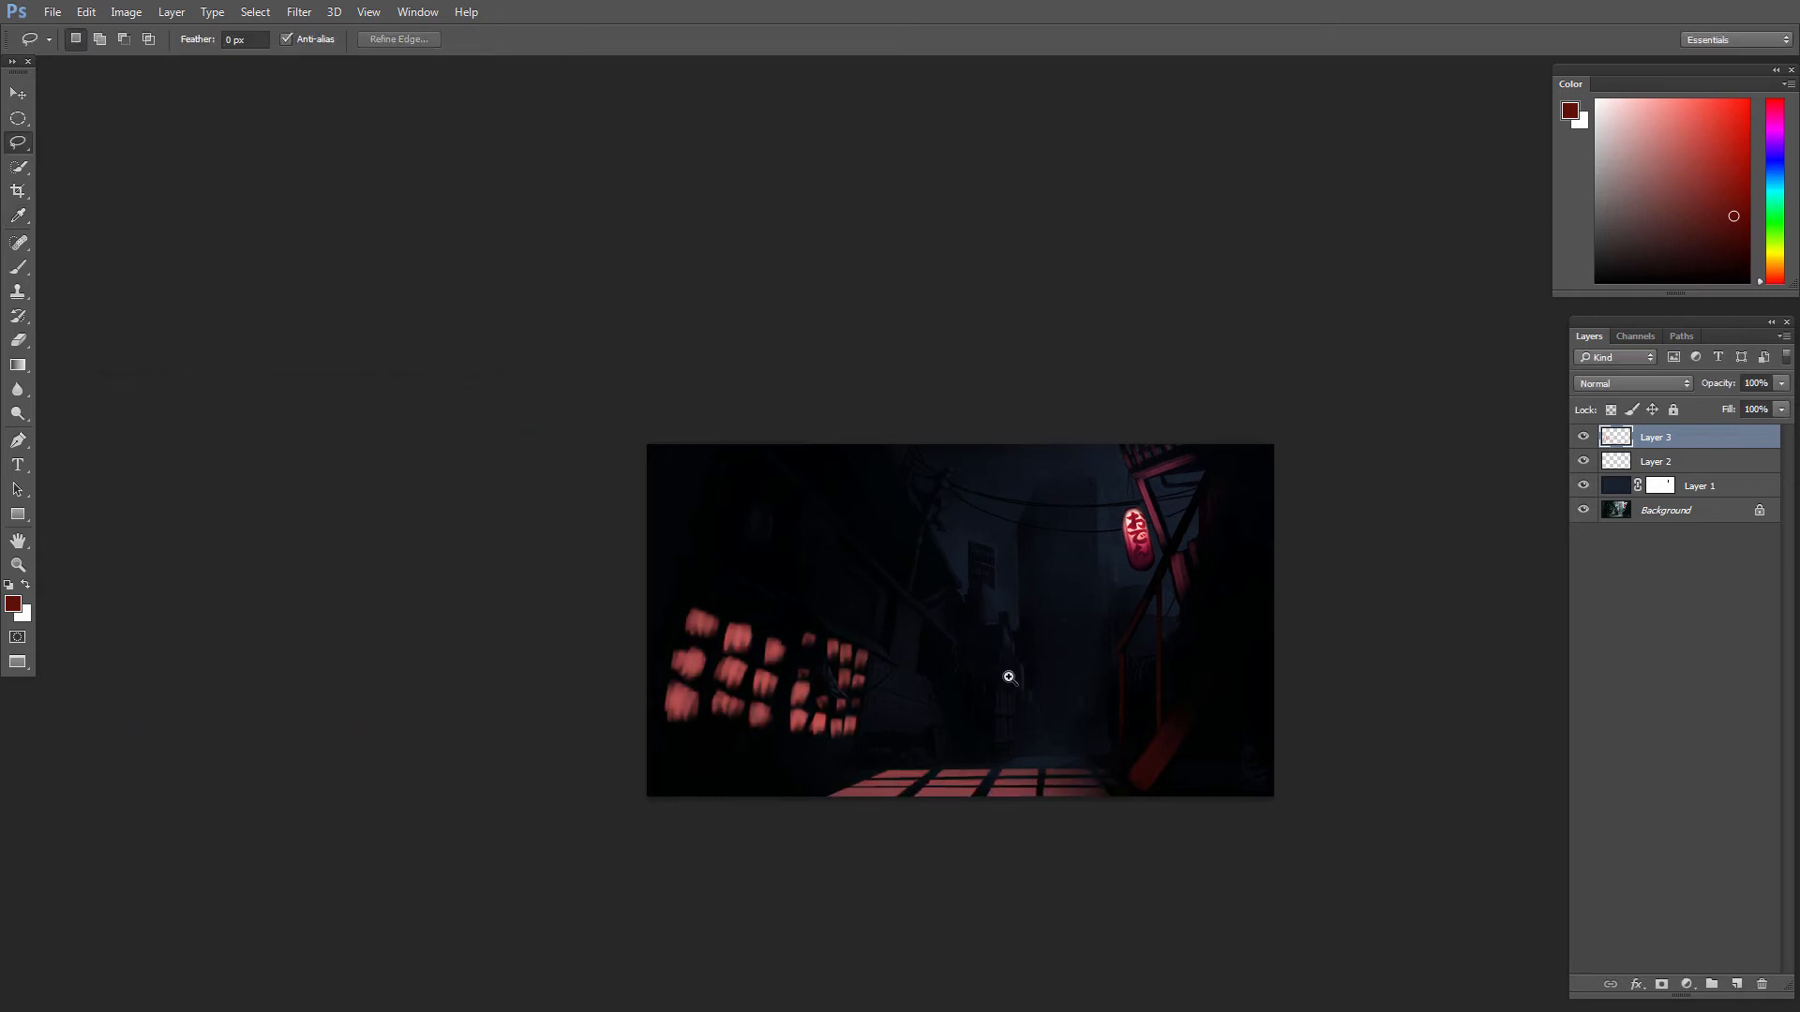
scroll(1003, 665, "up", 2)
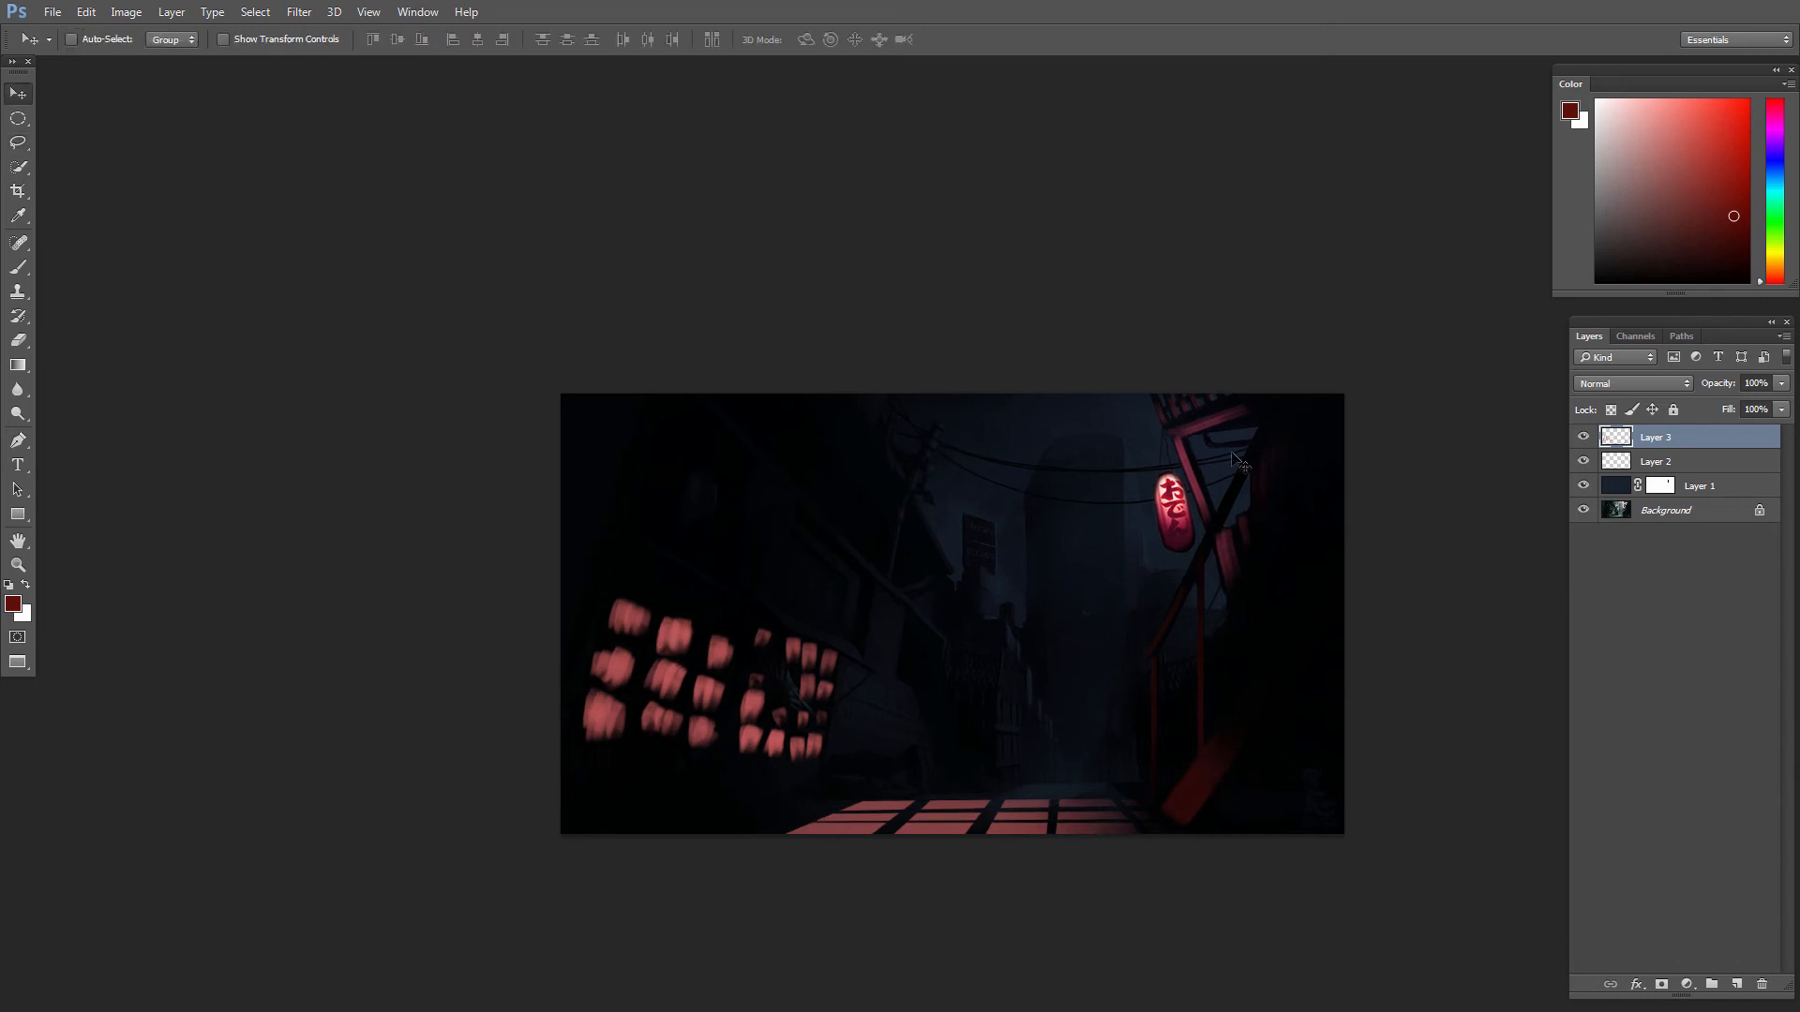
scroll(979, 722, "up", 1)
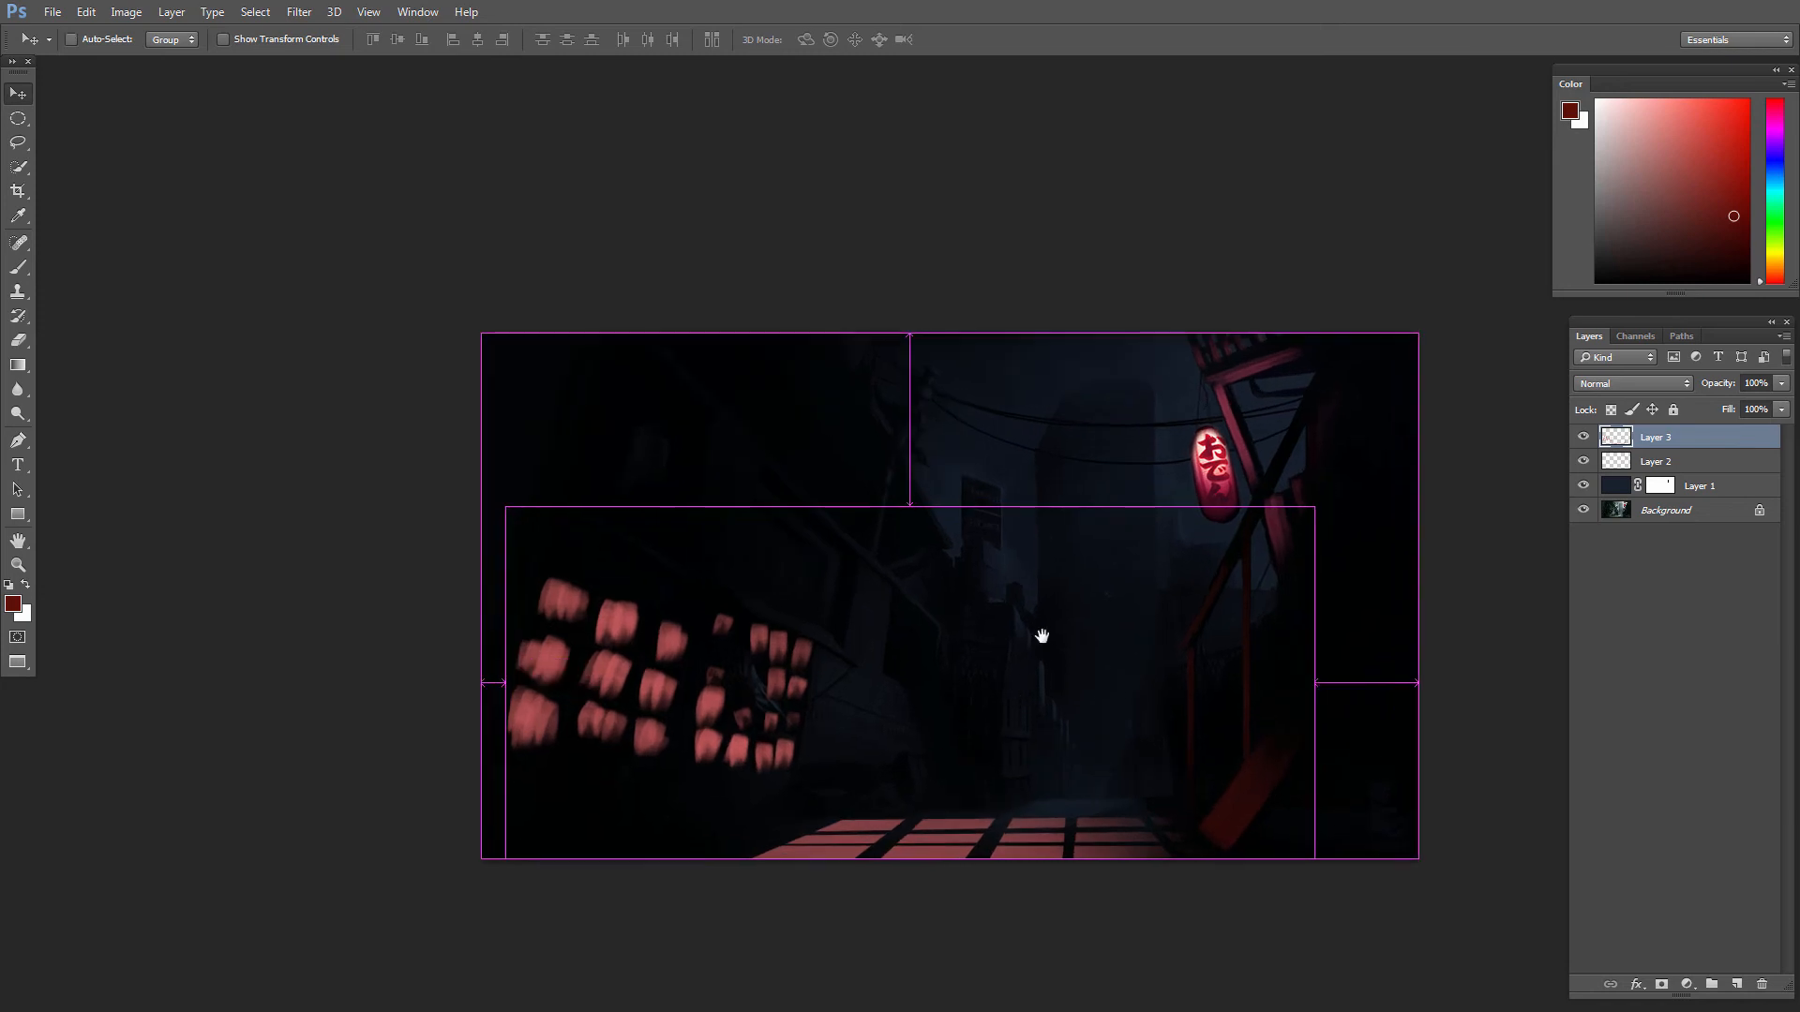
key("b")
left_click(1736, 984)
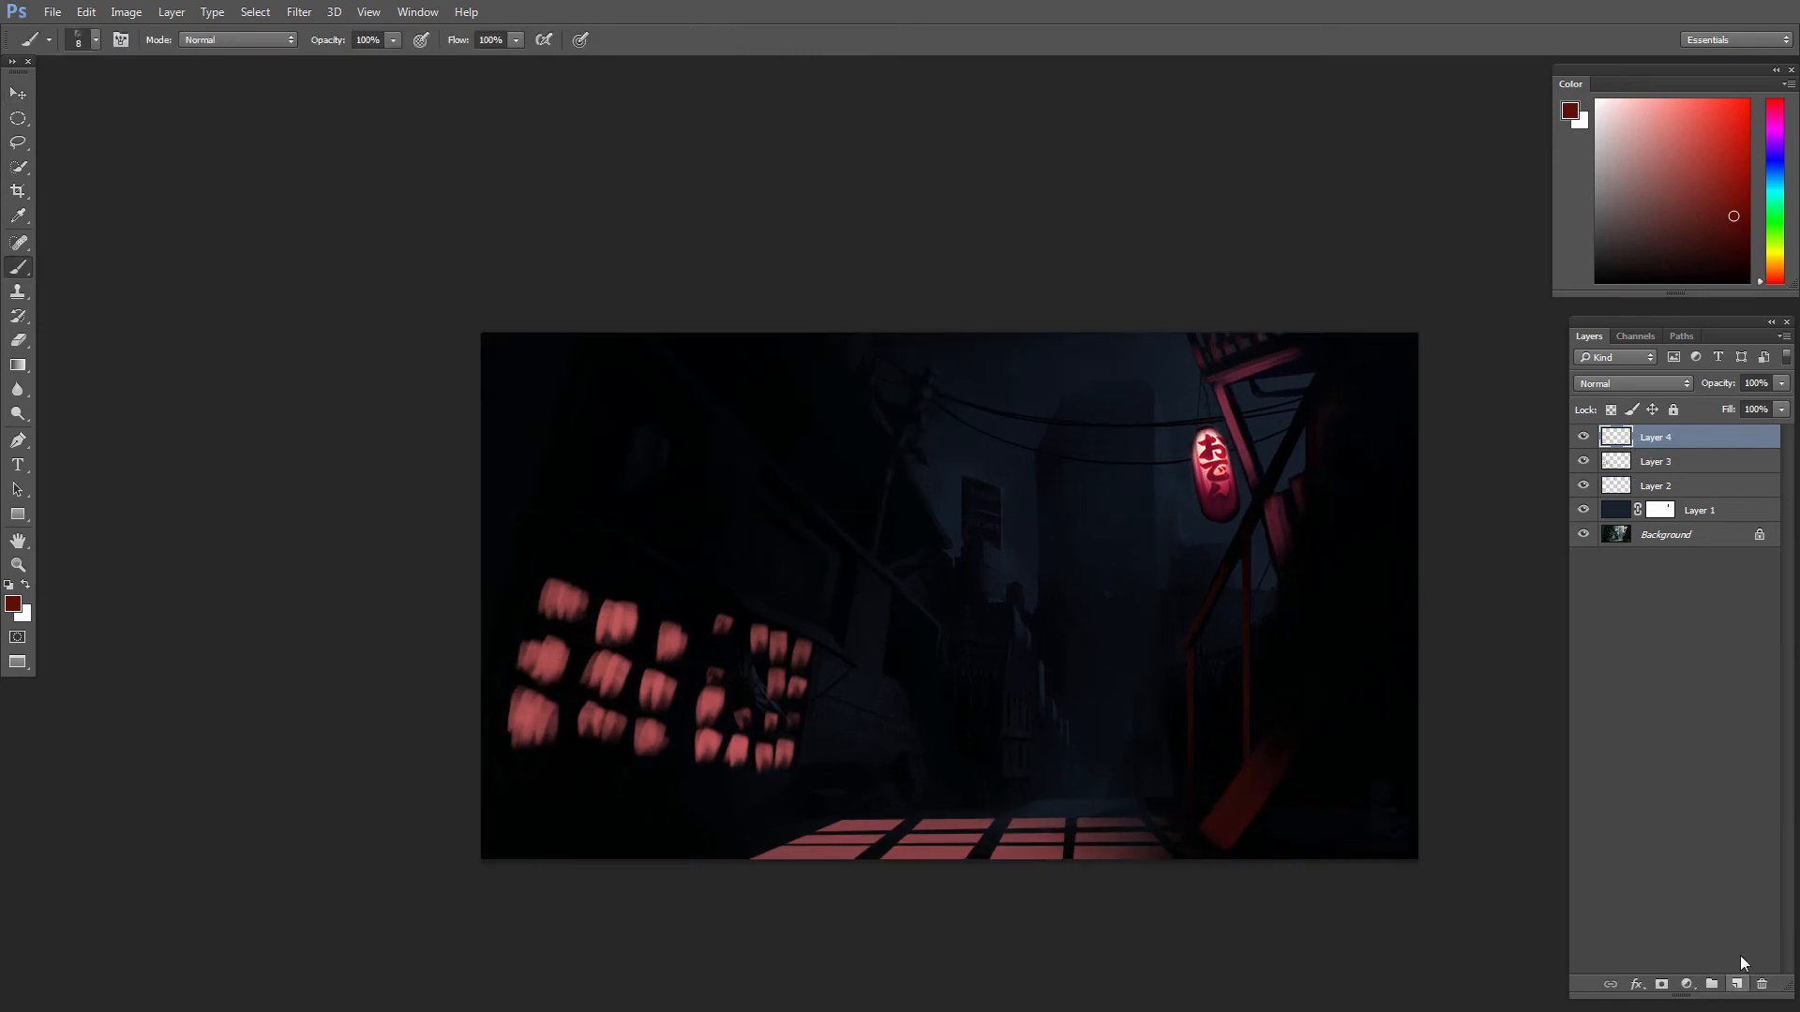
left_click(984, 492, "alt")
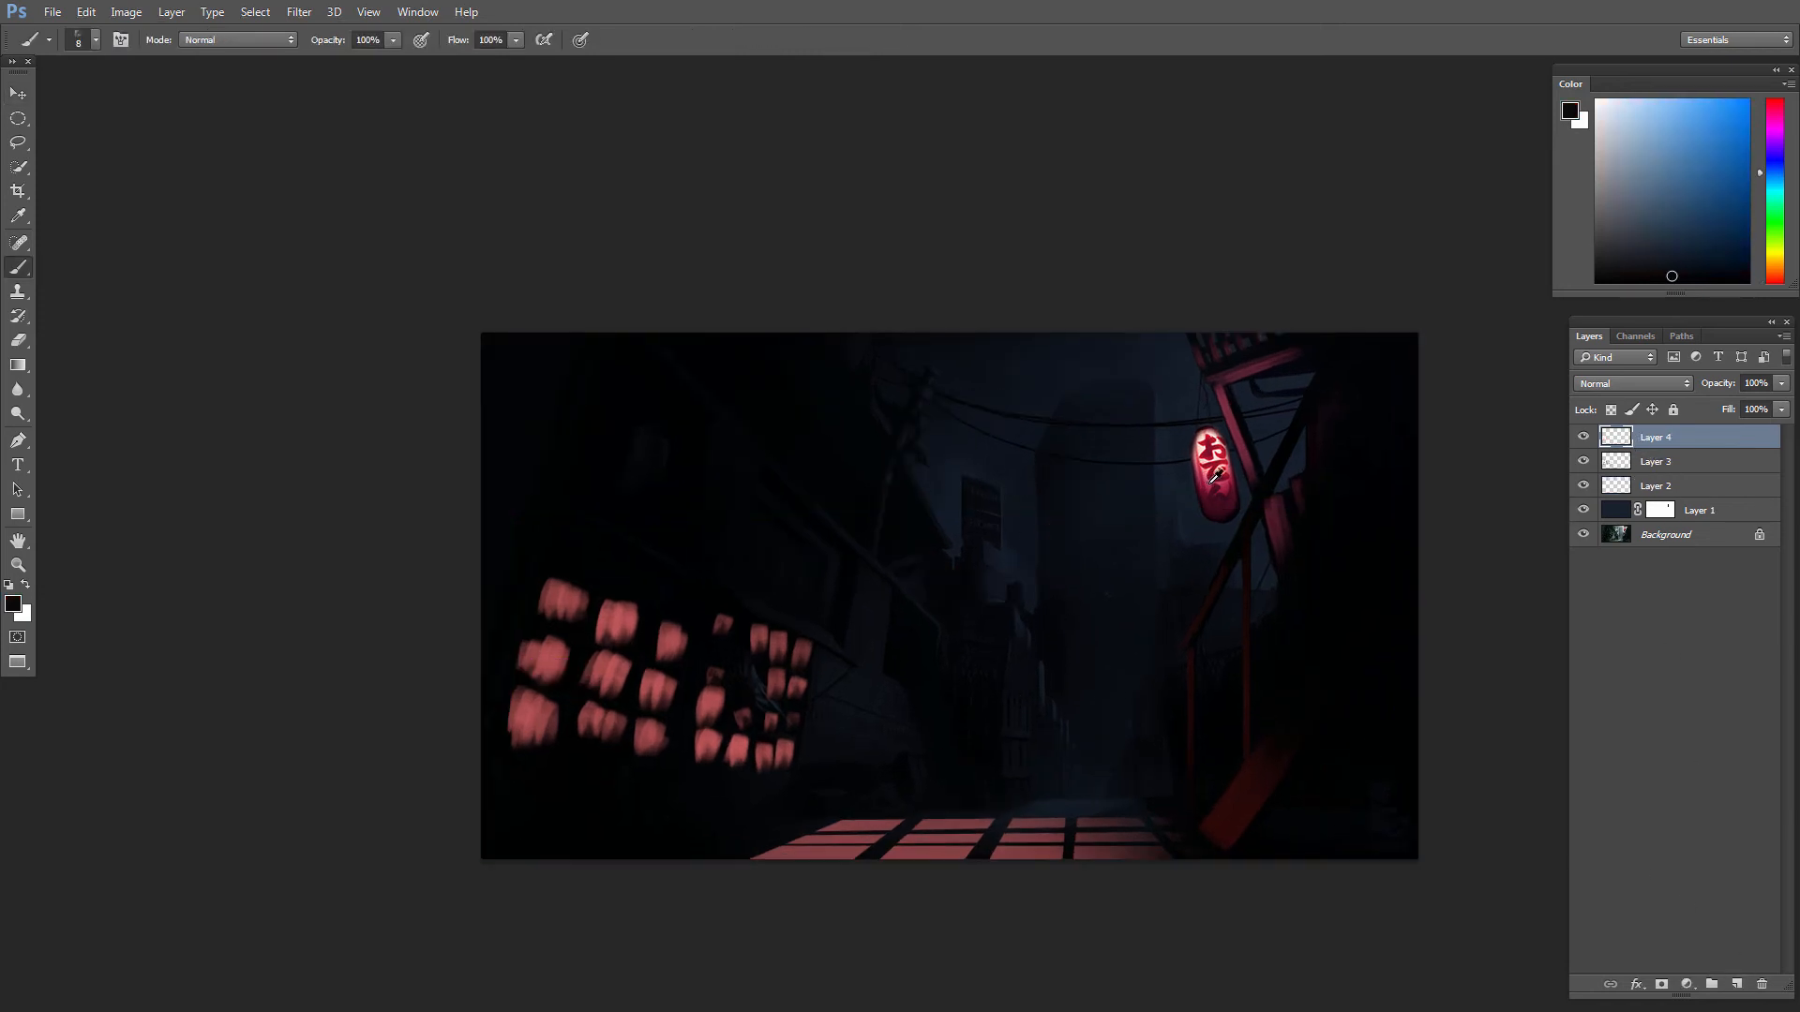
left_click(1216, 476, "alt")
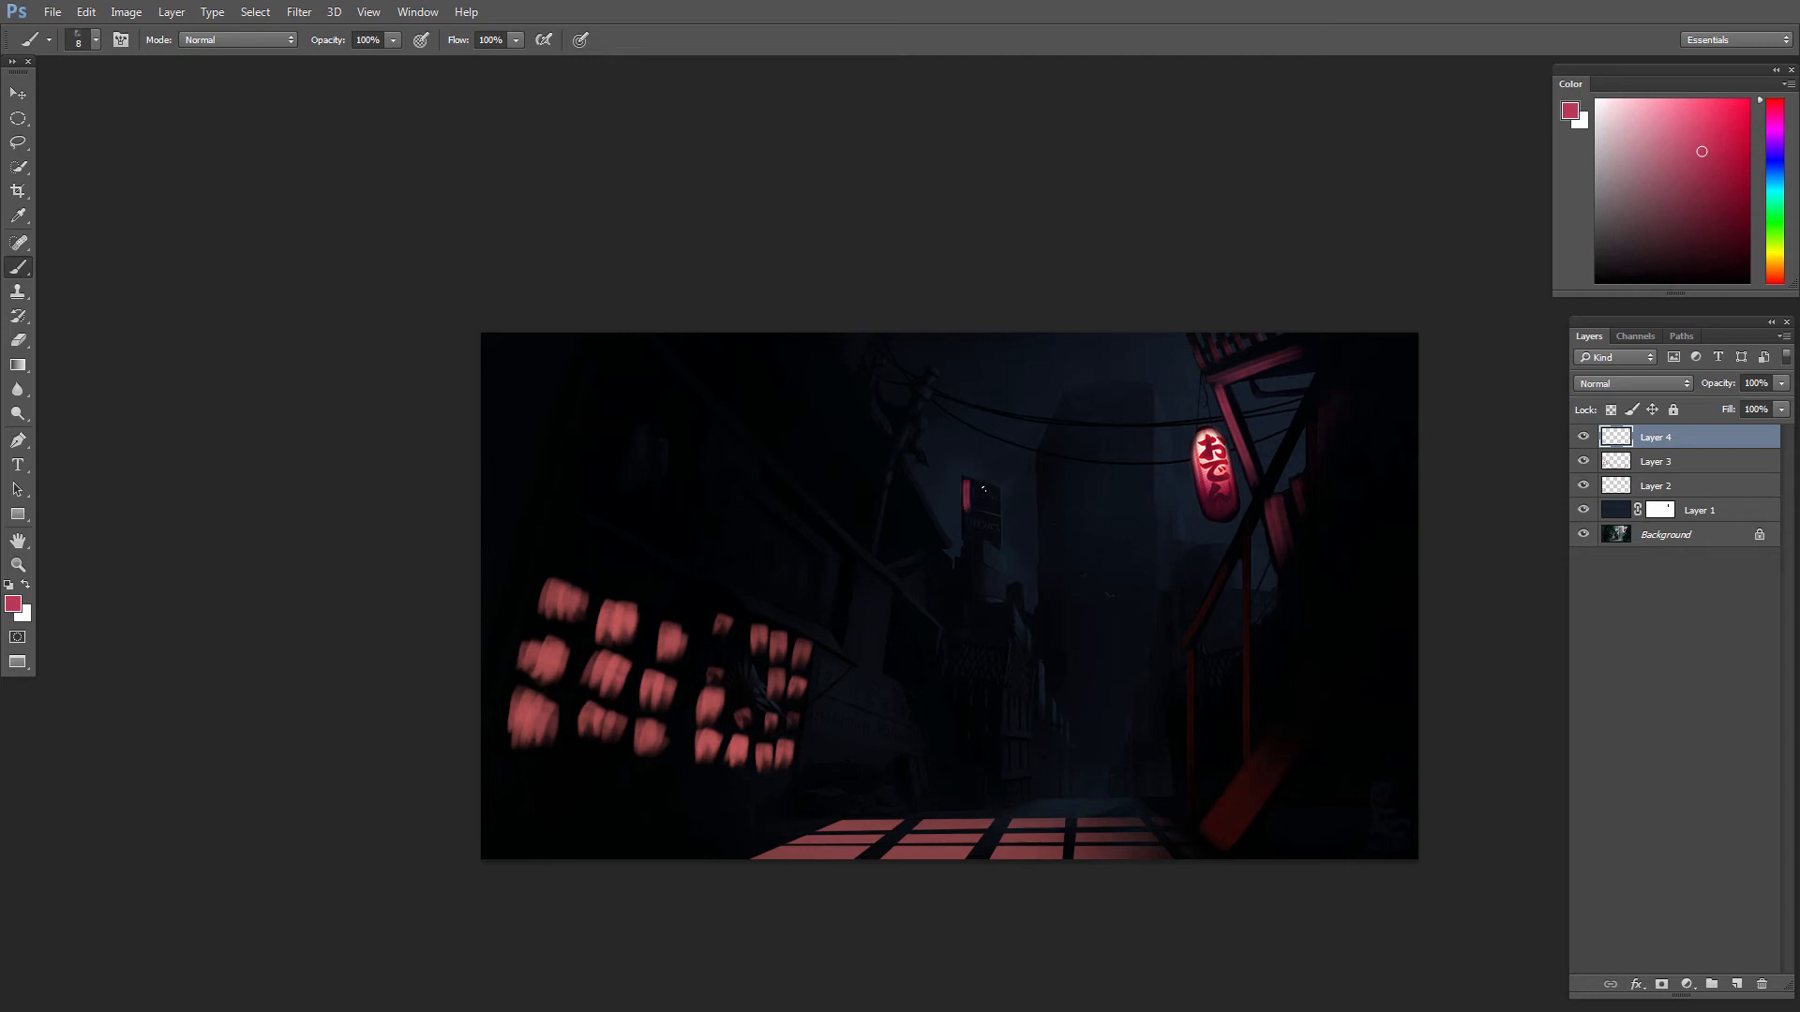
left_click_drag(1777, 215, 1776, 152)
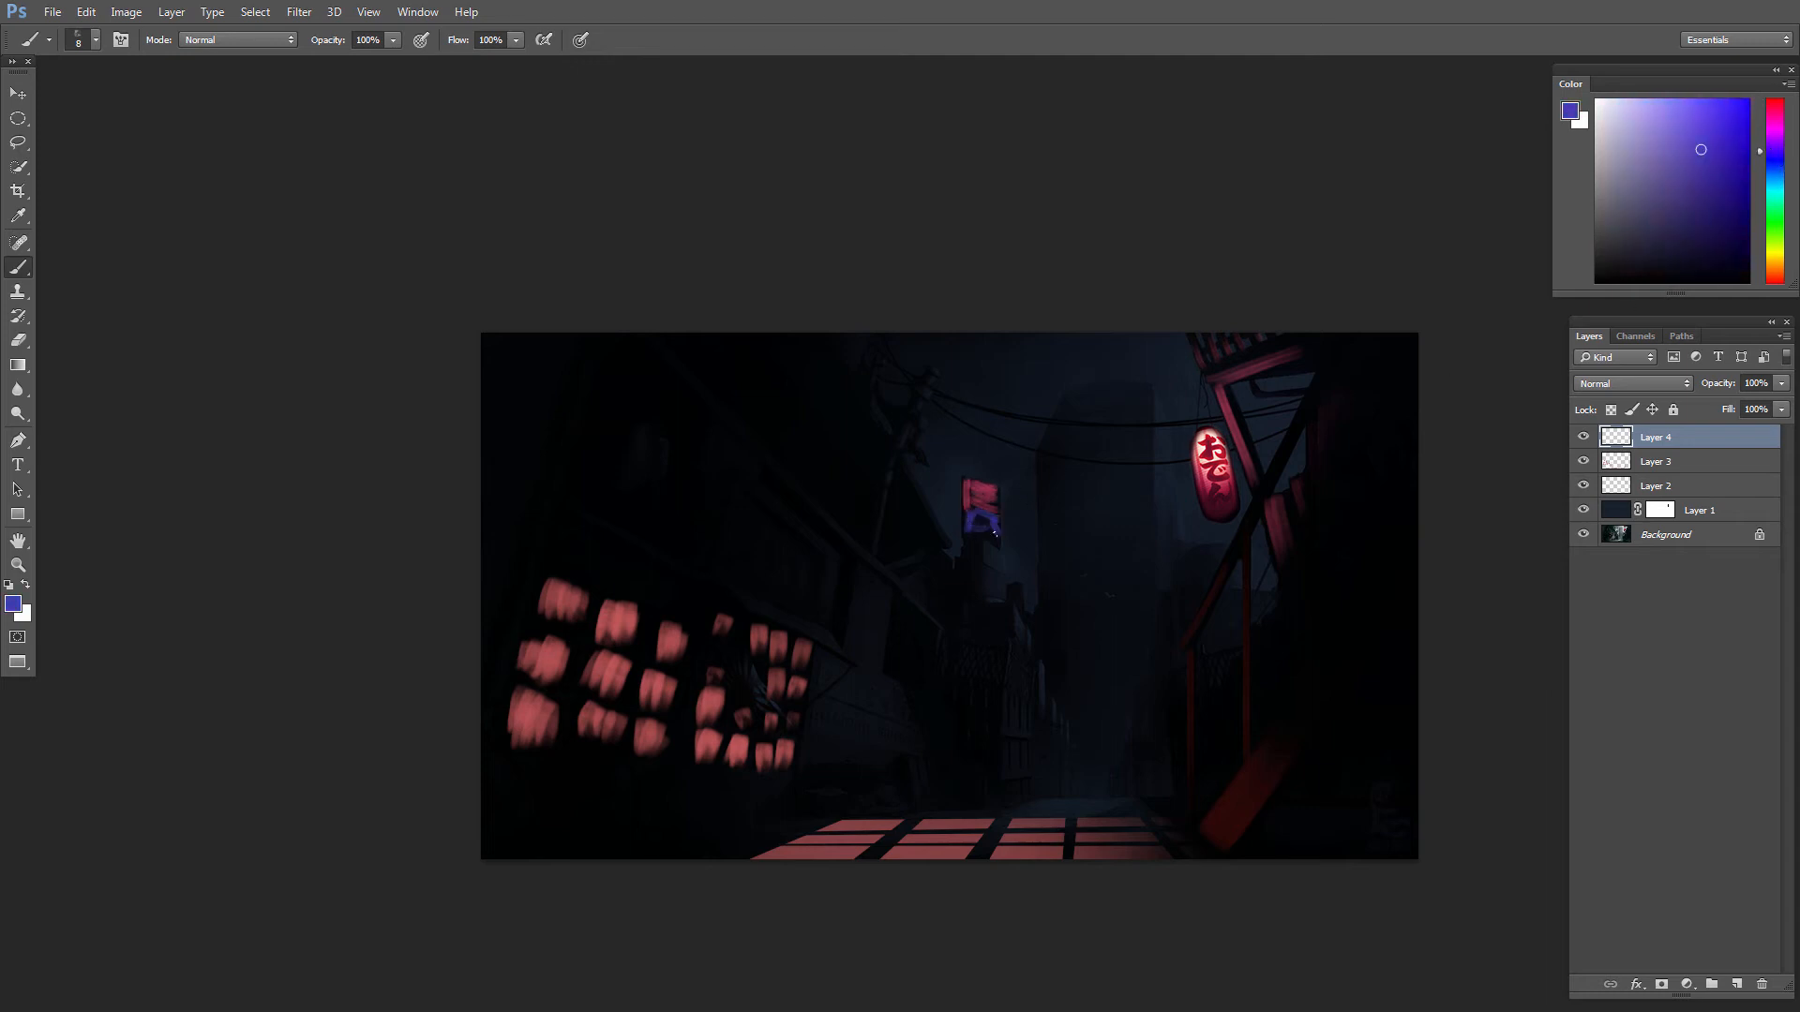
left_click_drag(1117, 563, 1165, 605)
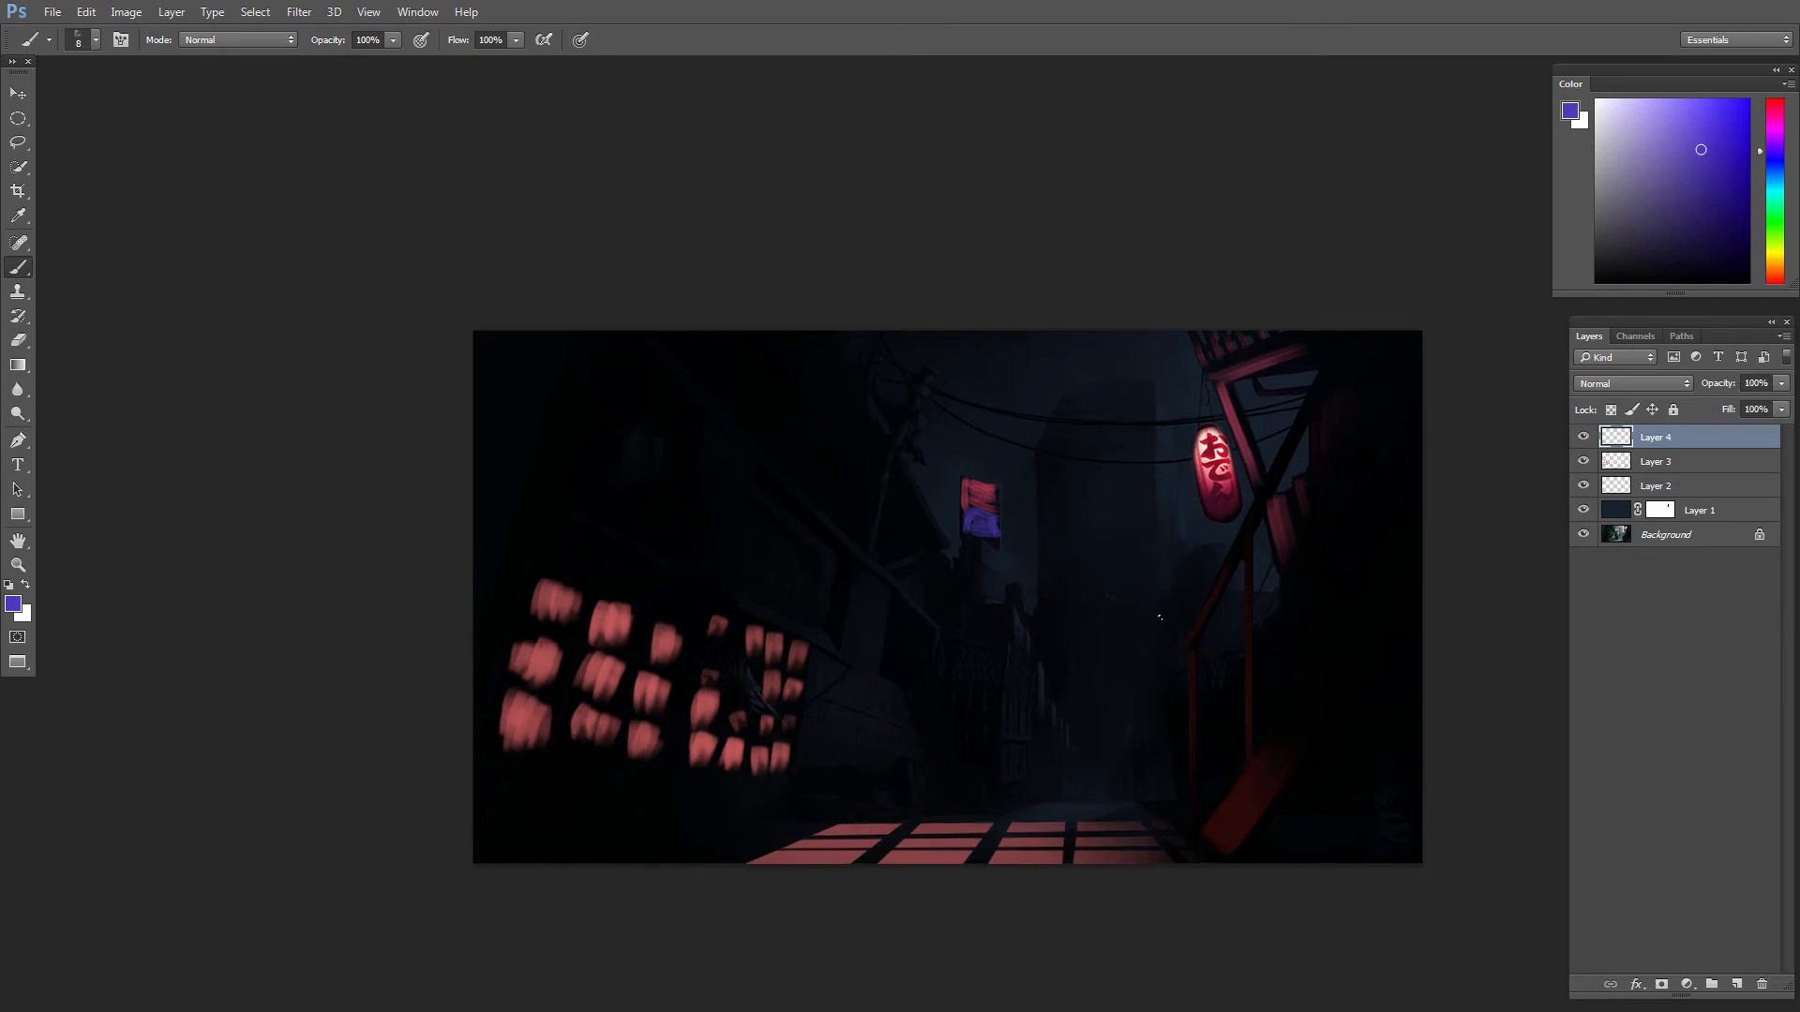
key("v")
left_click_drag(1084, 735, 1105, 716)
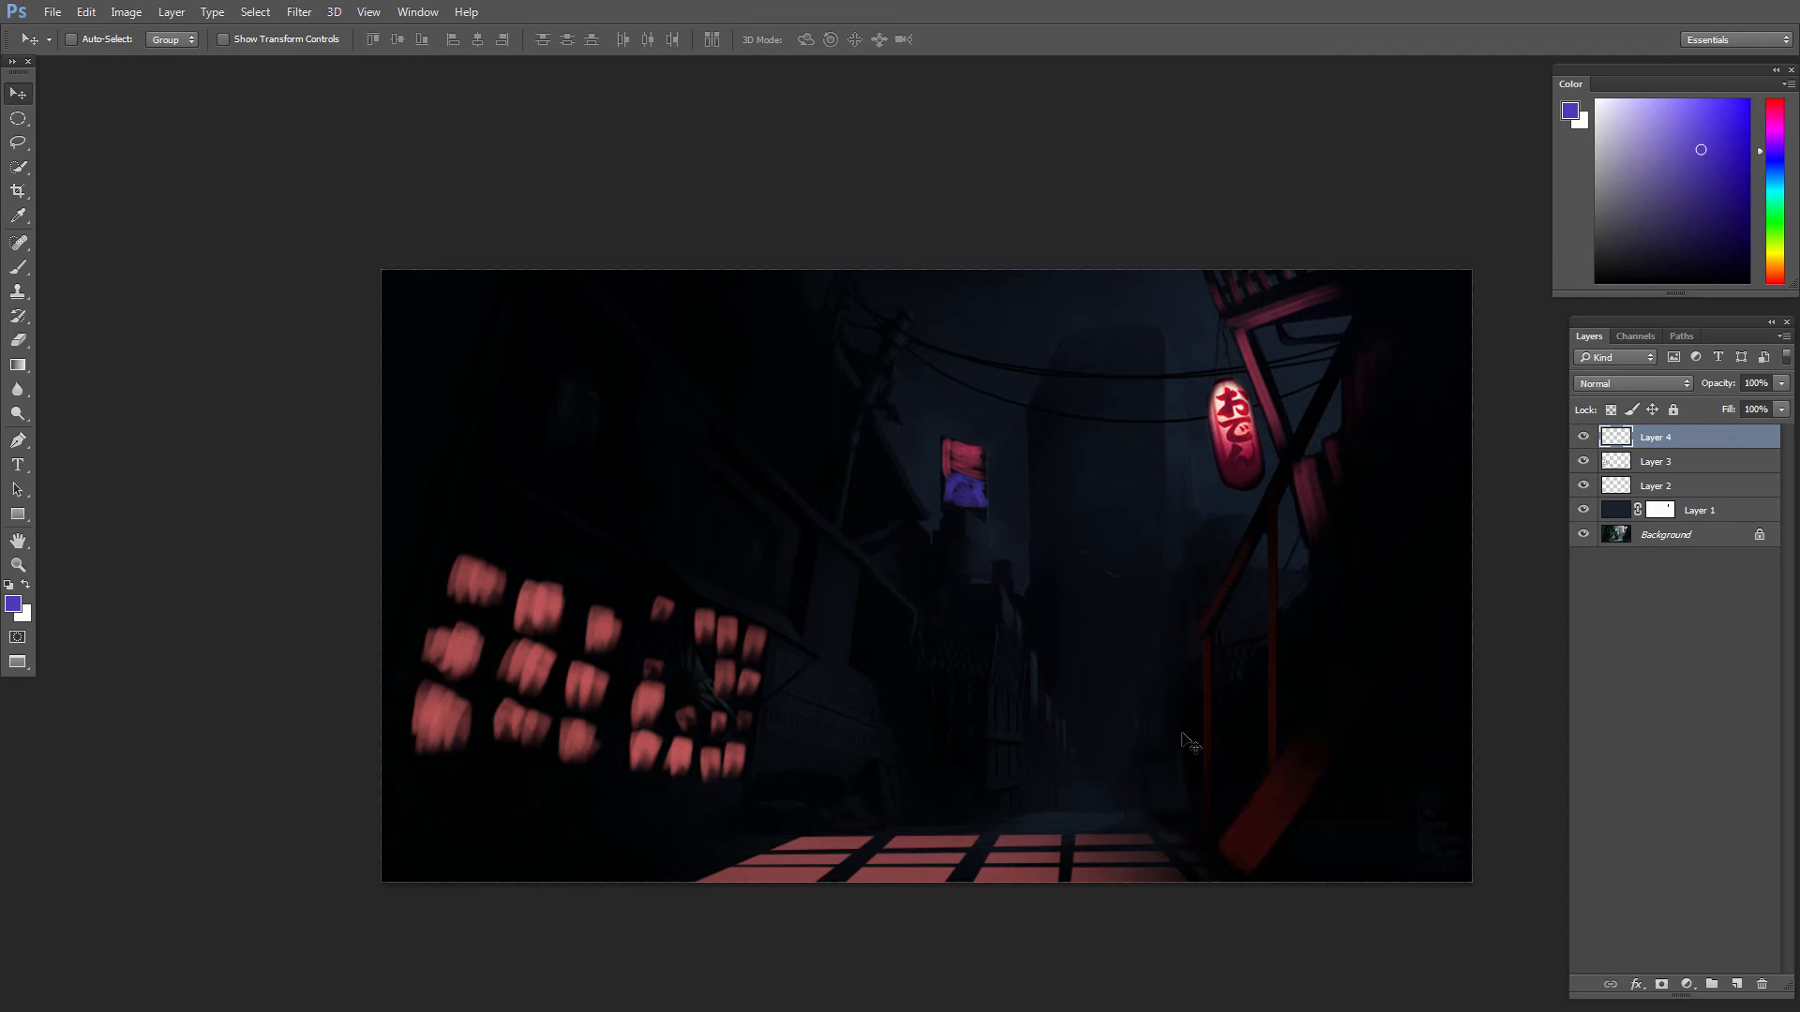
left_click_drag(1112, 789, 956, 610, "ctrl")
Step: On another new layer, dot small warm orange lights down both sides of the far street, then reduce the brush to 5 px
key("b")
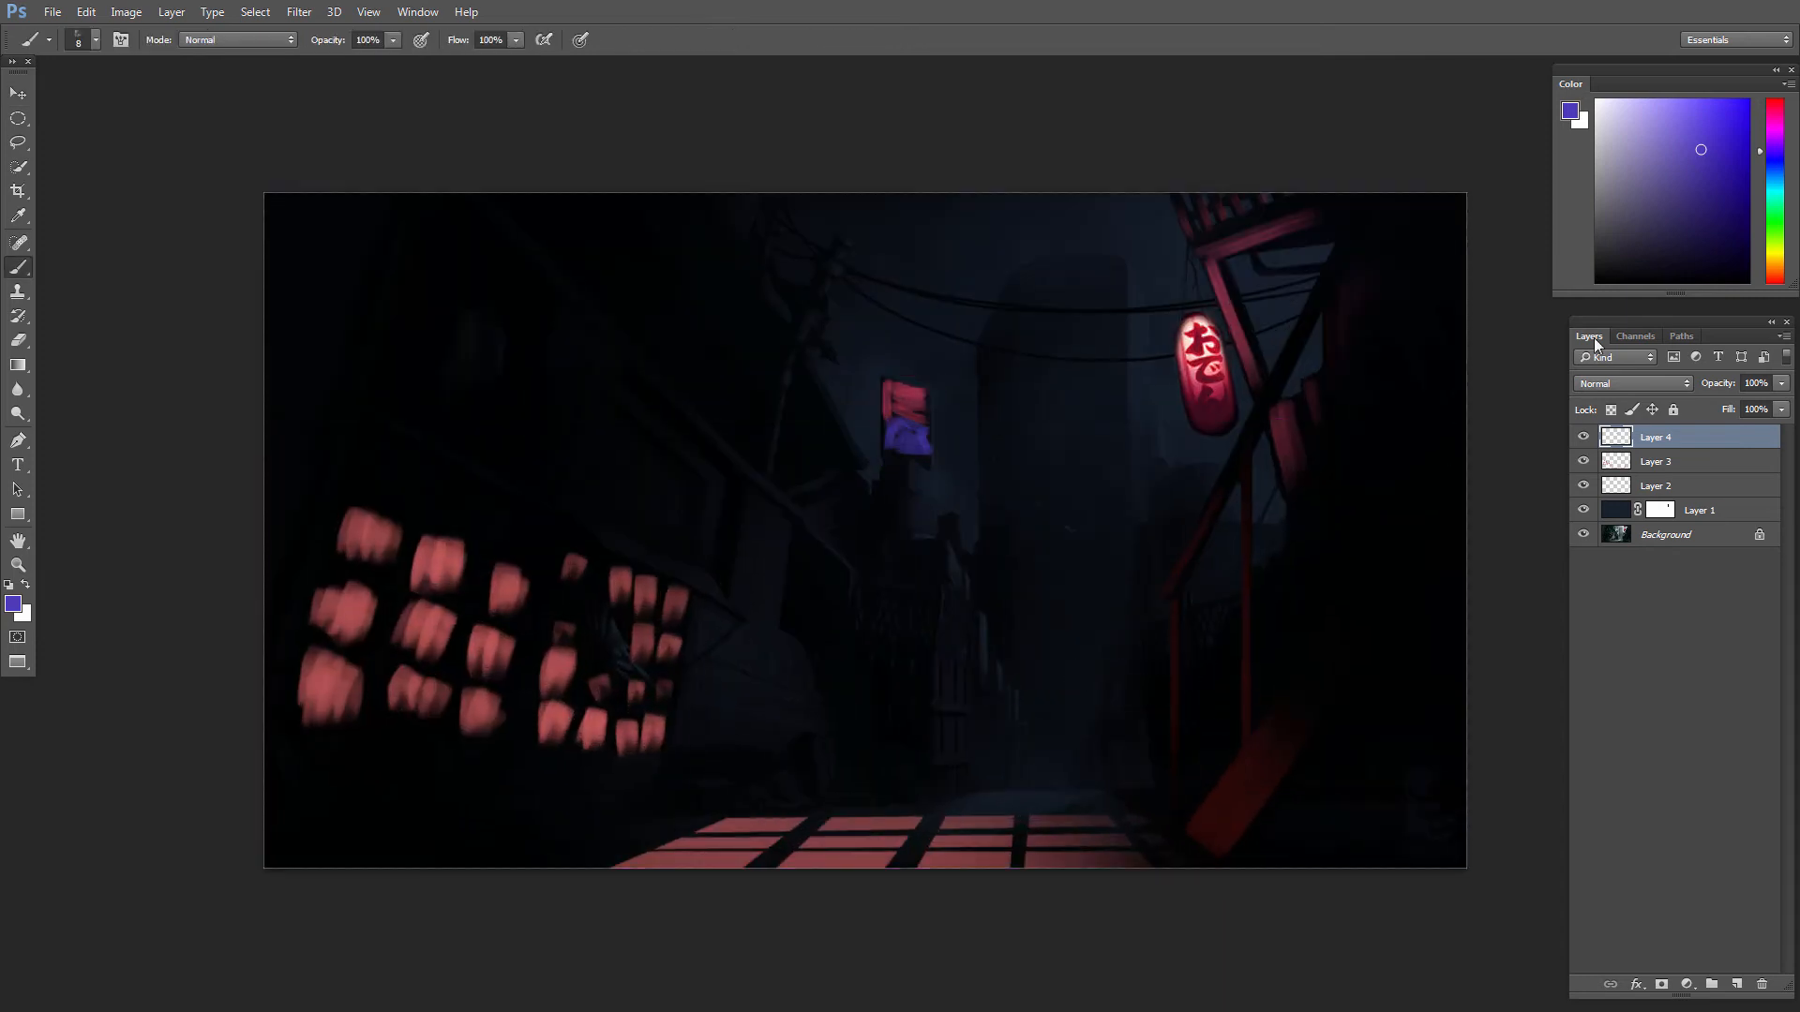
left_click_drag(1776, 201, 1770, 267)
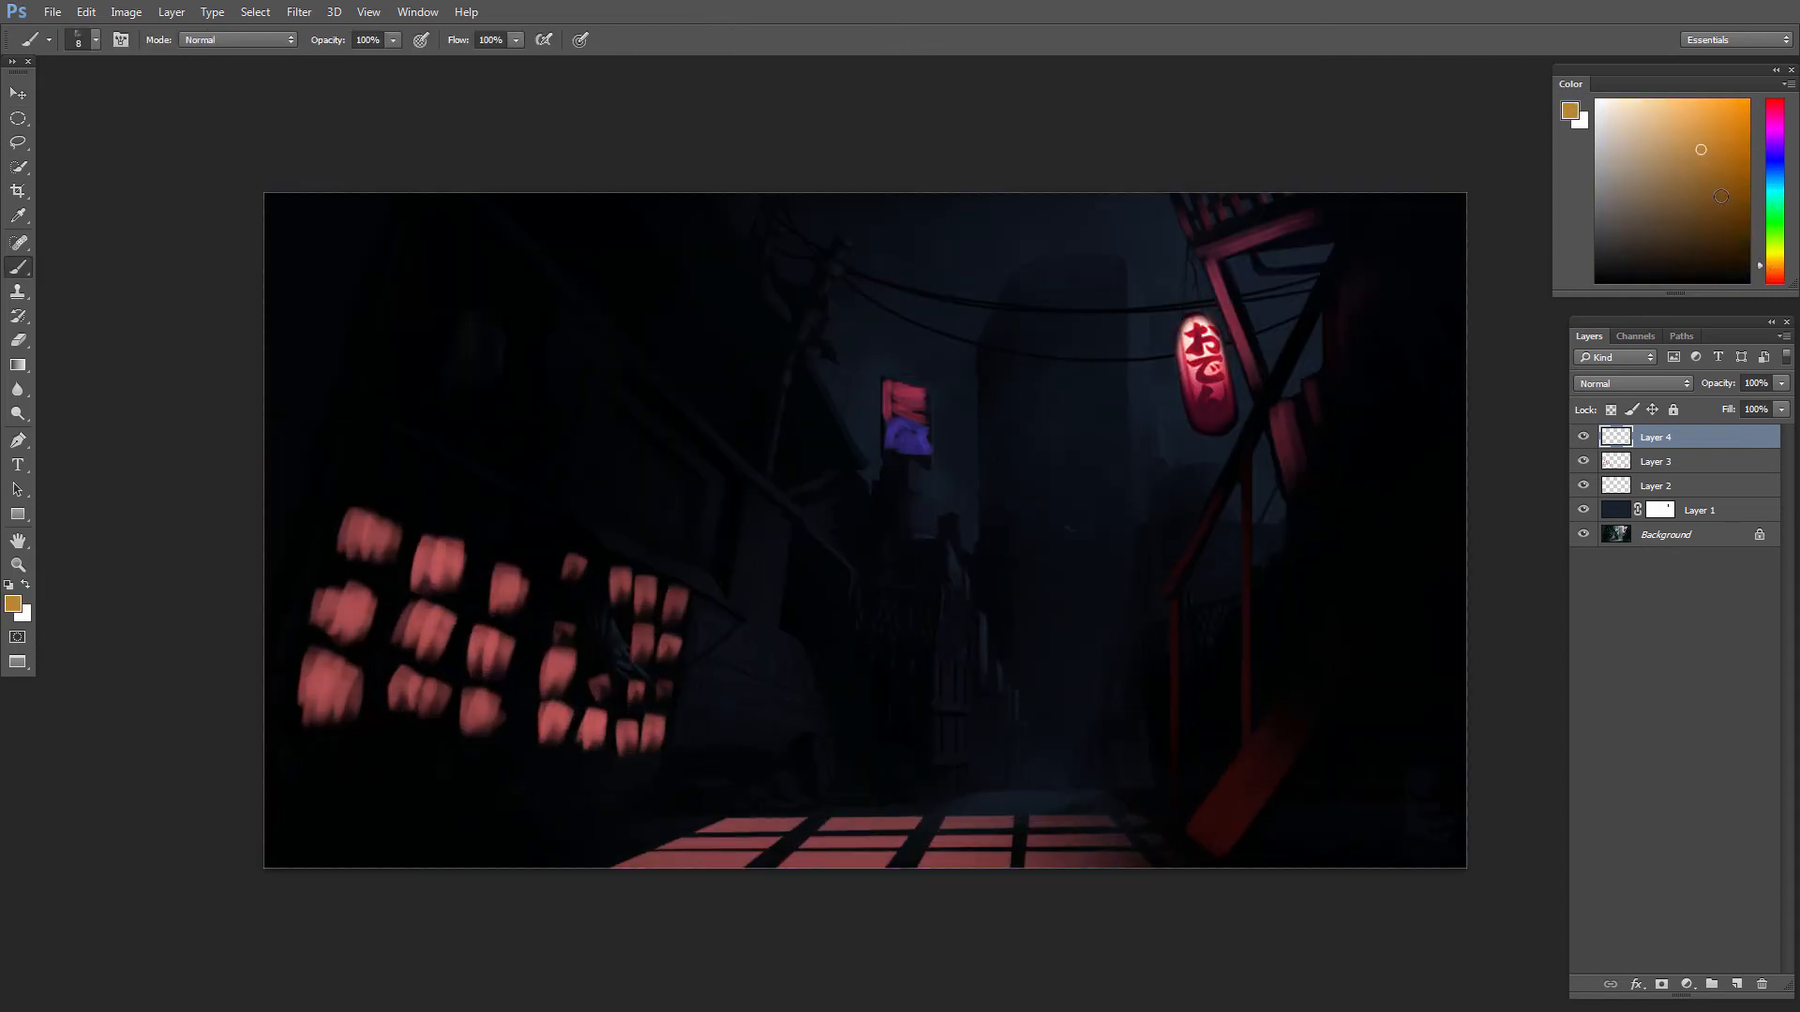
left_click(1692, 144)
left_click(1736, 984)
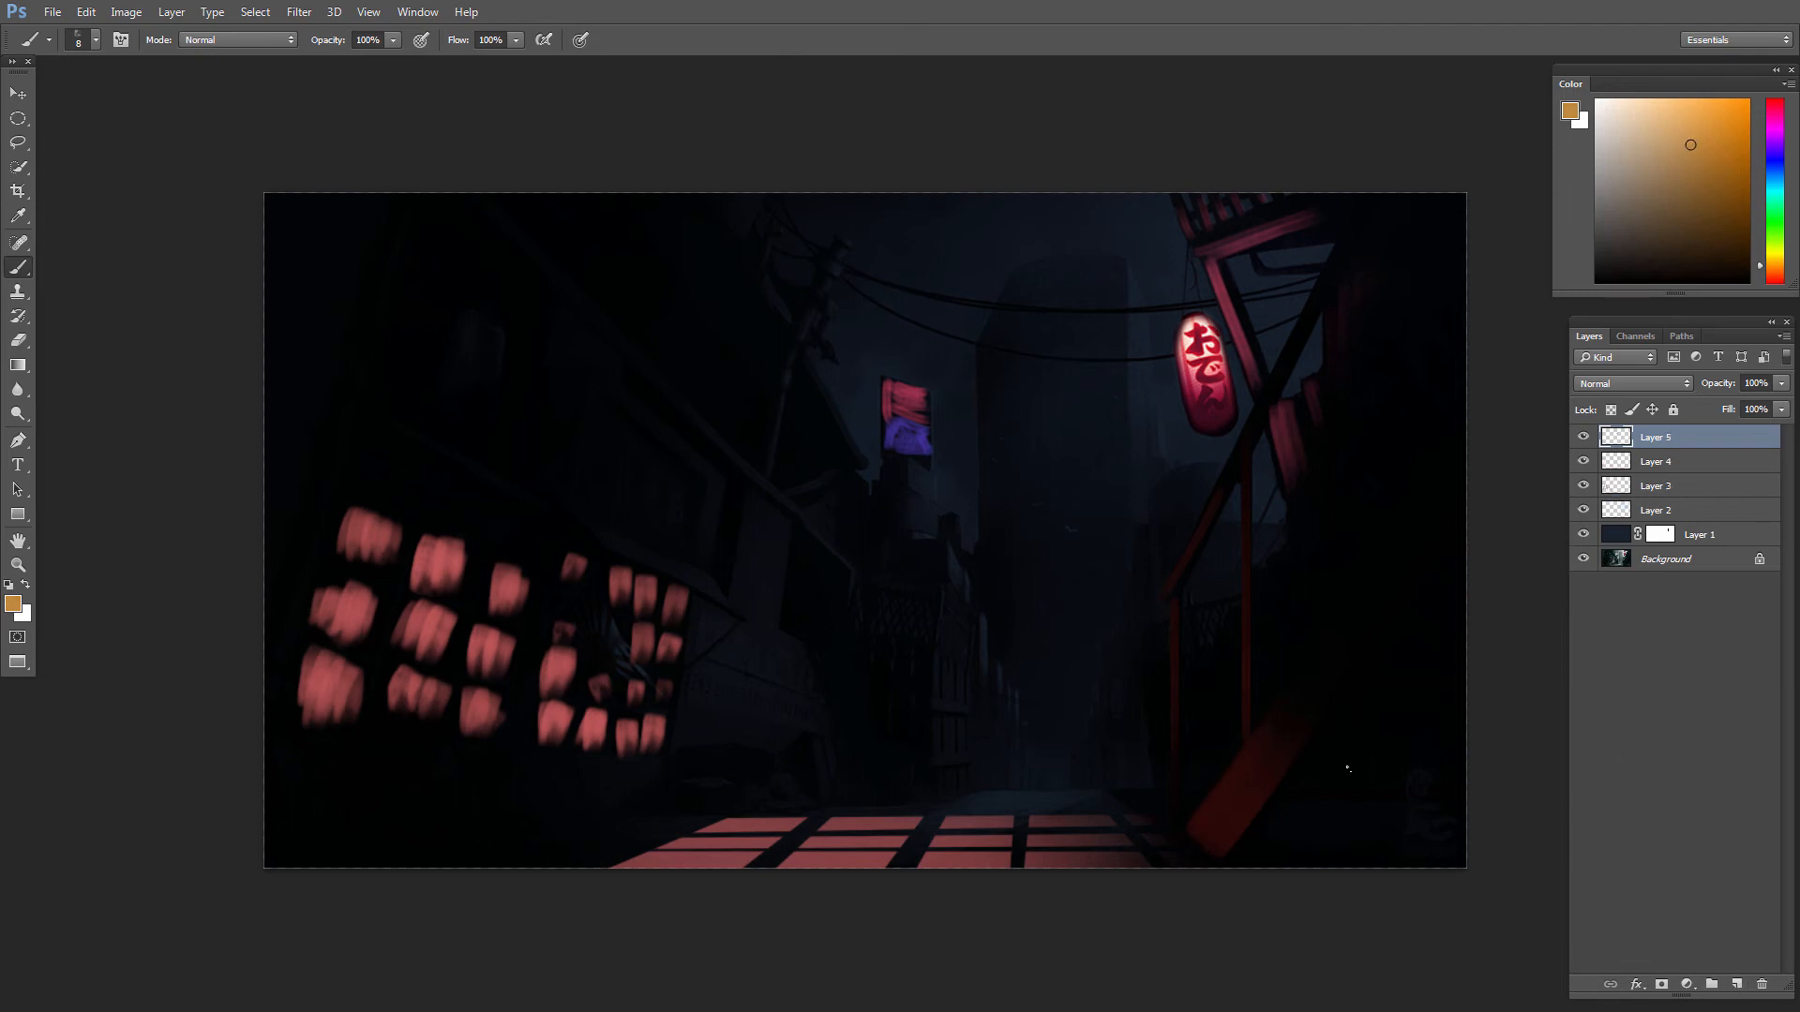
left_click(991, 647)
left_click(1006, 675)
left_click(1019, 700)
left_click(1163, 507)
left_click(1134, 580)
key("bracketleft")
mouse_move(1137, 716)
left_mouse_down()
mouse_move(1088, 657)
mouse_move(1049, 744)
left_mouse_up()
left_click_drag(1088, 675, 1113, 773)
mouse_move(1078, 705)
left_mouse_down()
mouse_move(1052, 797)
mouse_move(1113, 788)
left_mouse_up()
key("ctrl+alt+z")
key("ctrl+alt+z")
key("ctrl+alt+z")
key("ctrl+alt+z")
key("ctrl+alt+z")
key("ctrl+alt+z")
Step: Continue the row of orange lights down the right side toward the street's vanishing point
left_click(1104, 674)
left_click(1085, 741)
left_click(1078, 762)
Step: Lasso both rows of small orange lights, shift their hue to yellow, and deselect
key("l")
mouse_move(1061, 500)
left_mouse_down()
mouse_move(1032, 832)
mouse_move(1230, 480)
mouse_move(1088, 474)
mouse_move(1062, 499)
left_mouse_up()
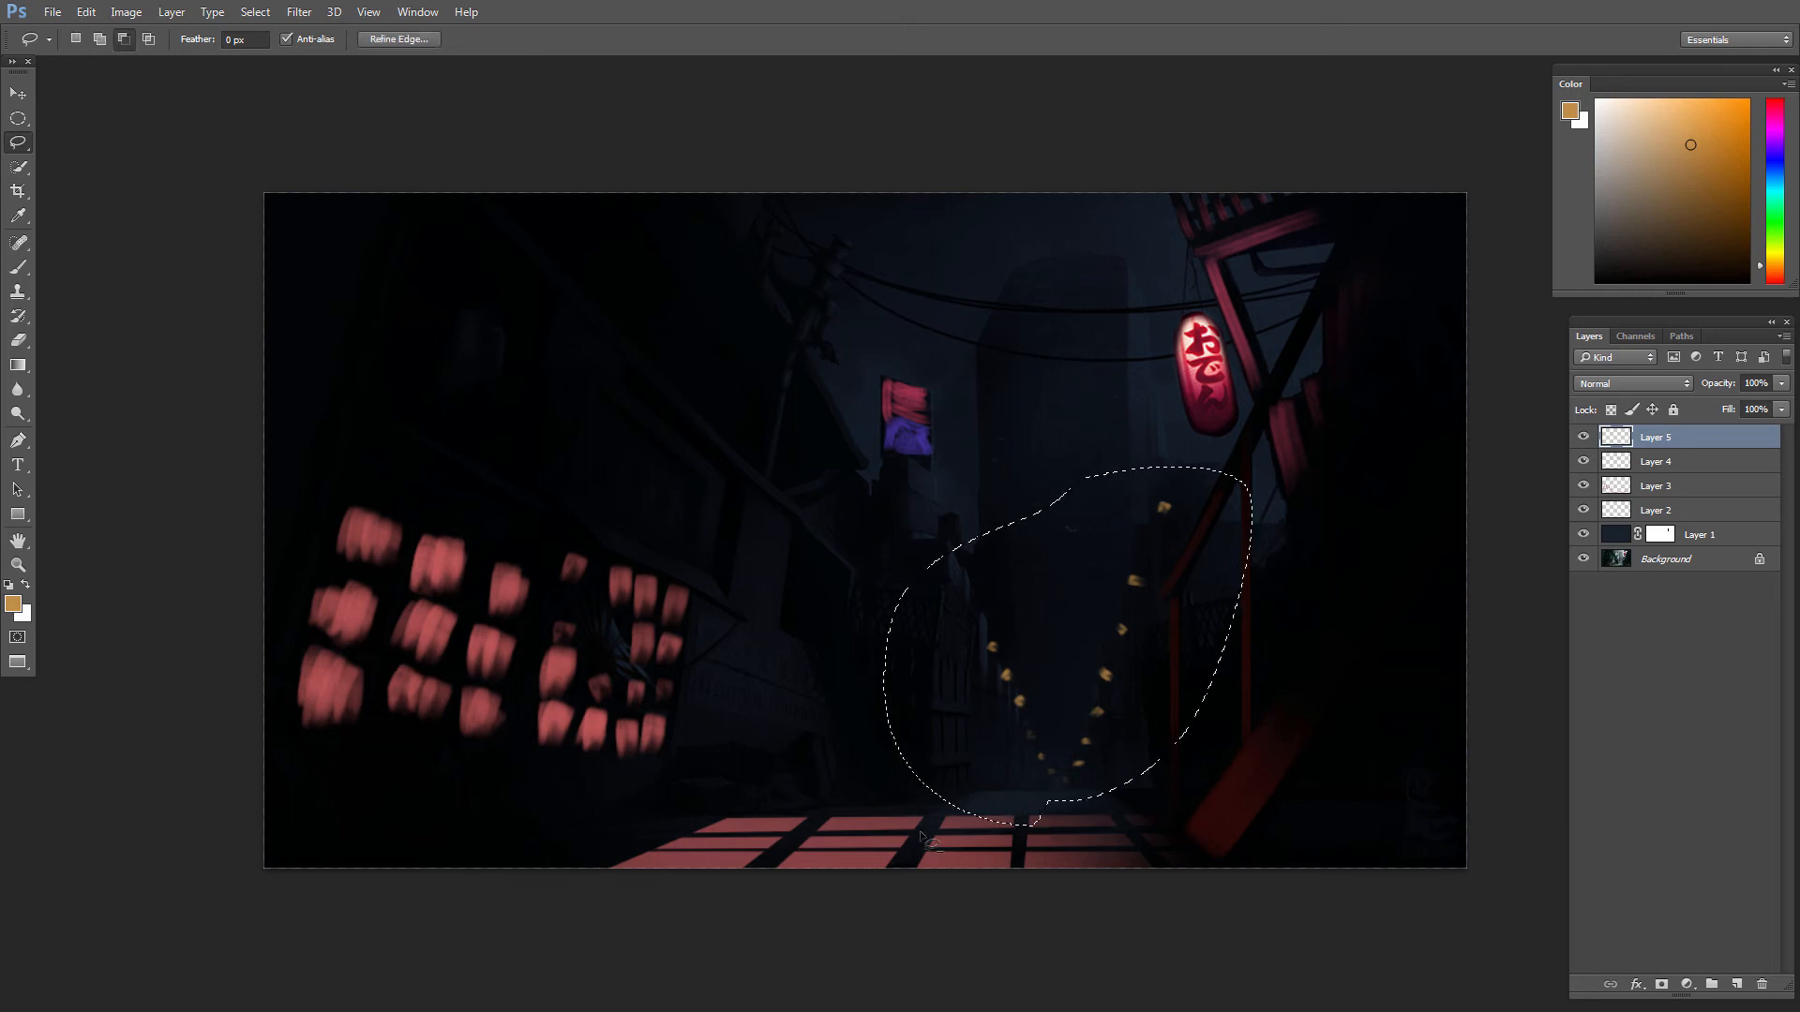
key("ctrl+u")
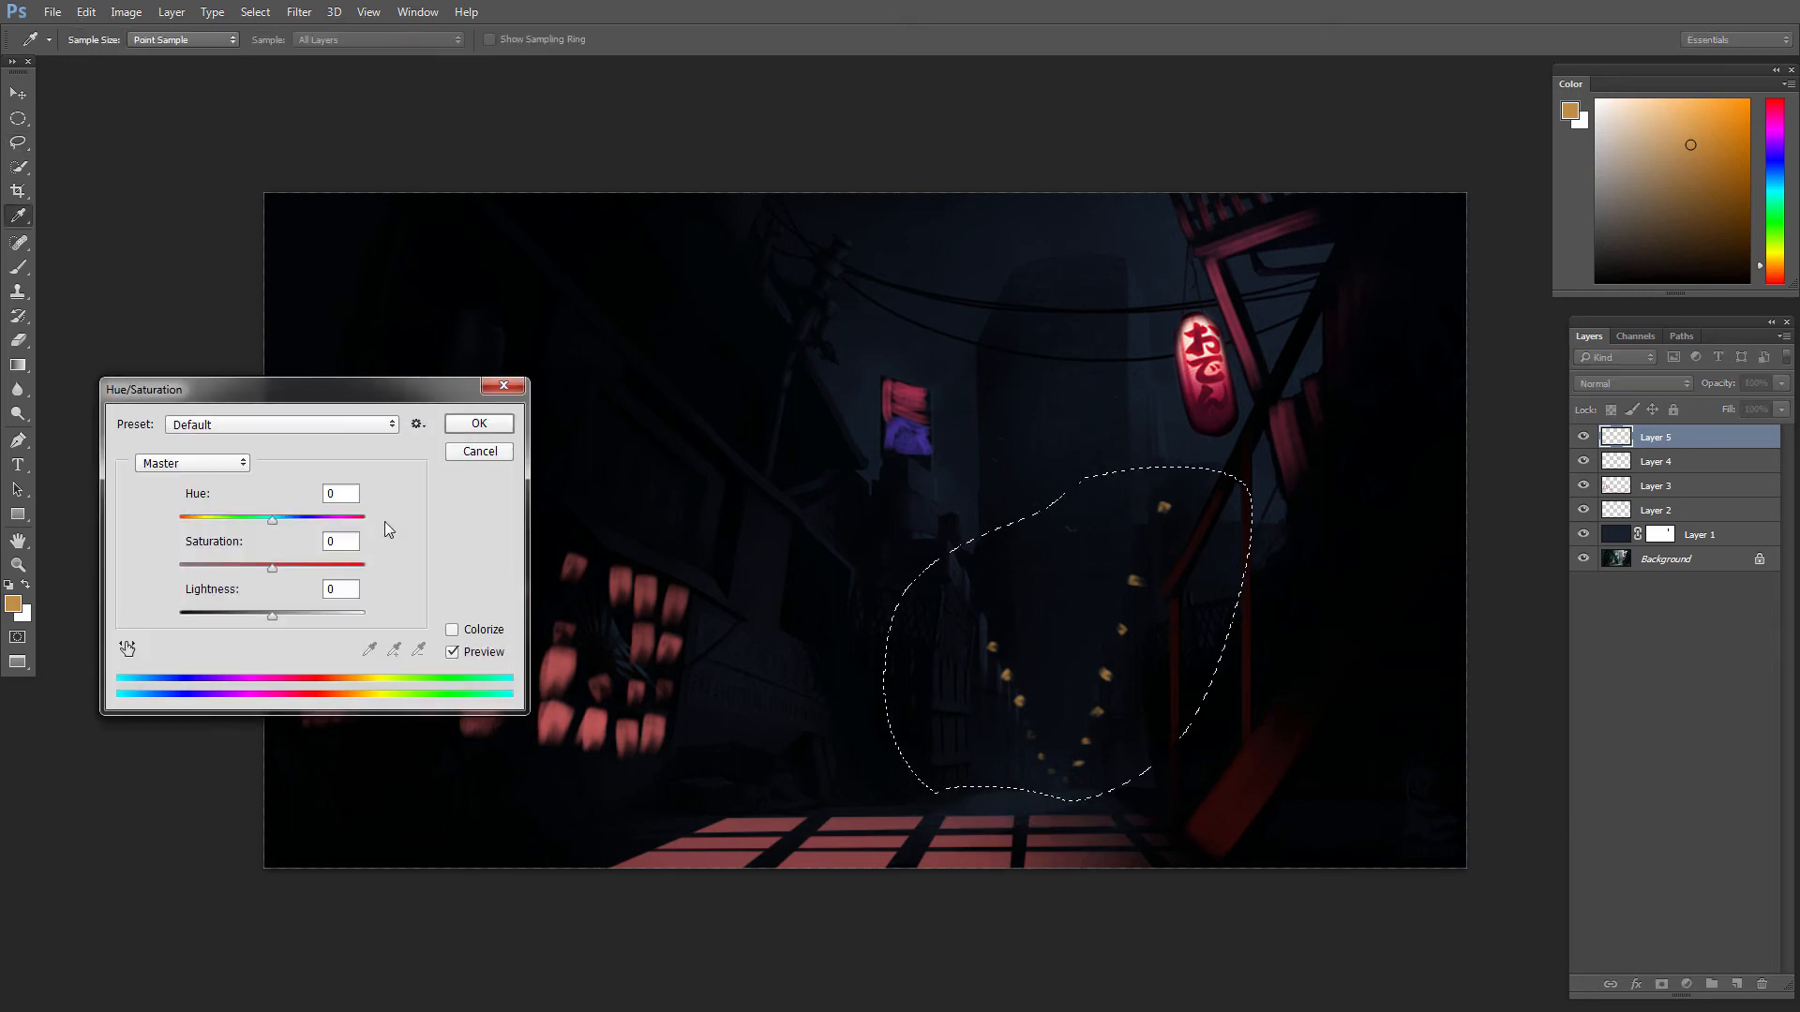
left_click_drag(277, 521, 300, 522)
left_click(481, 430)
key("ctrl+d")
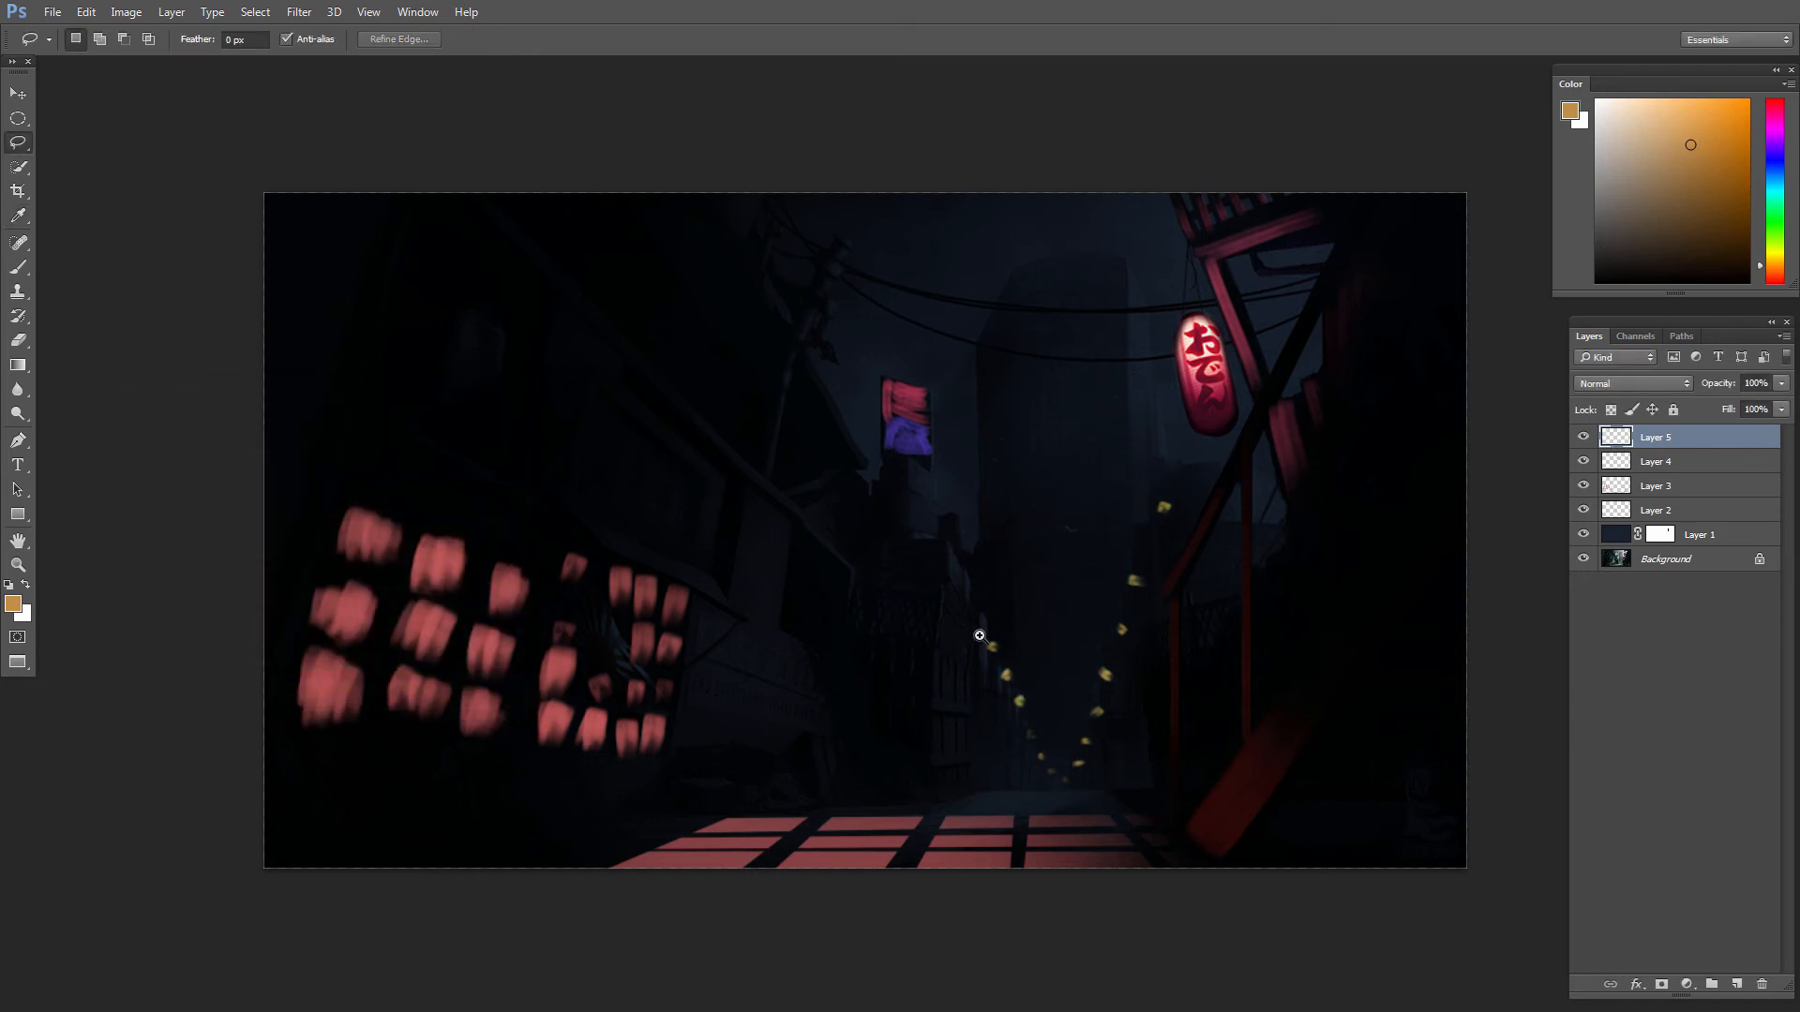
mouse_move(1023, 695)
left_mouse_down()
mouse_move(944, 566)
mouse_move(1017, 610)
mouse_move(1113, 581)
mouse_move(1087, 712)
left_mouse_up()
key("b")
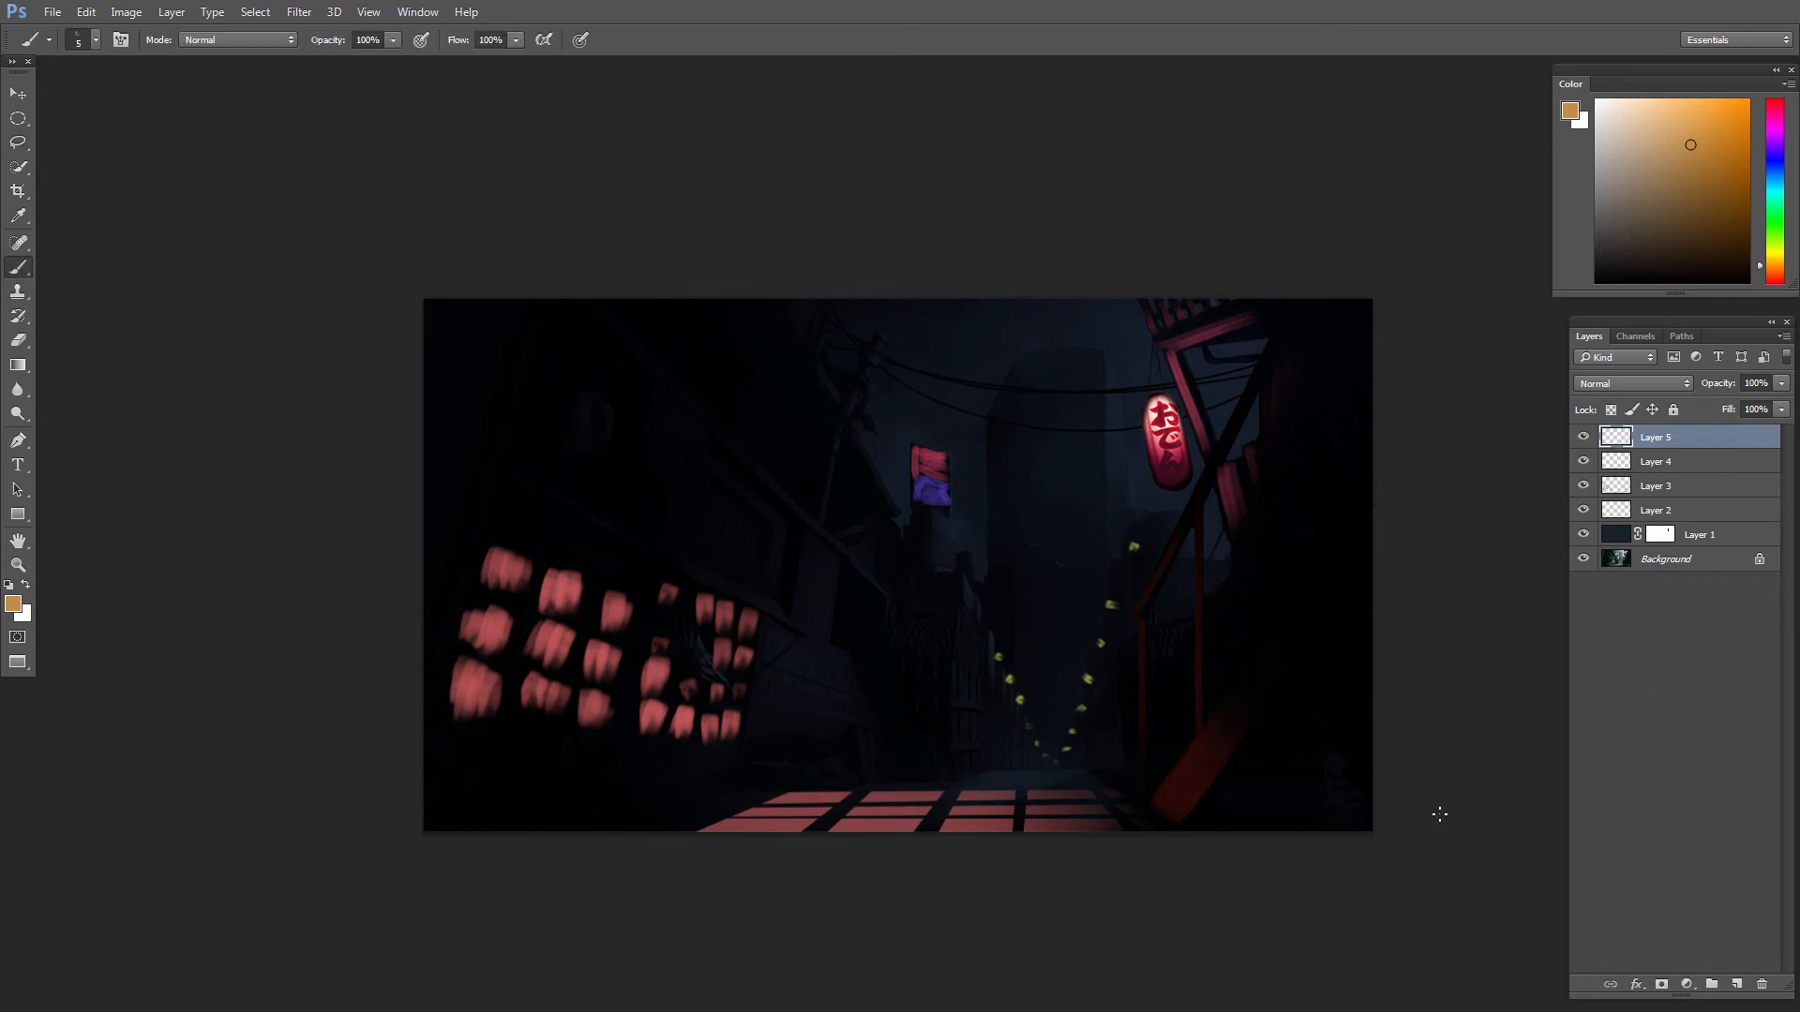
left_click(1110, 604, "alt")
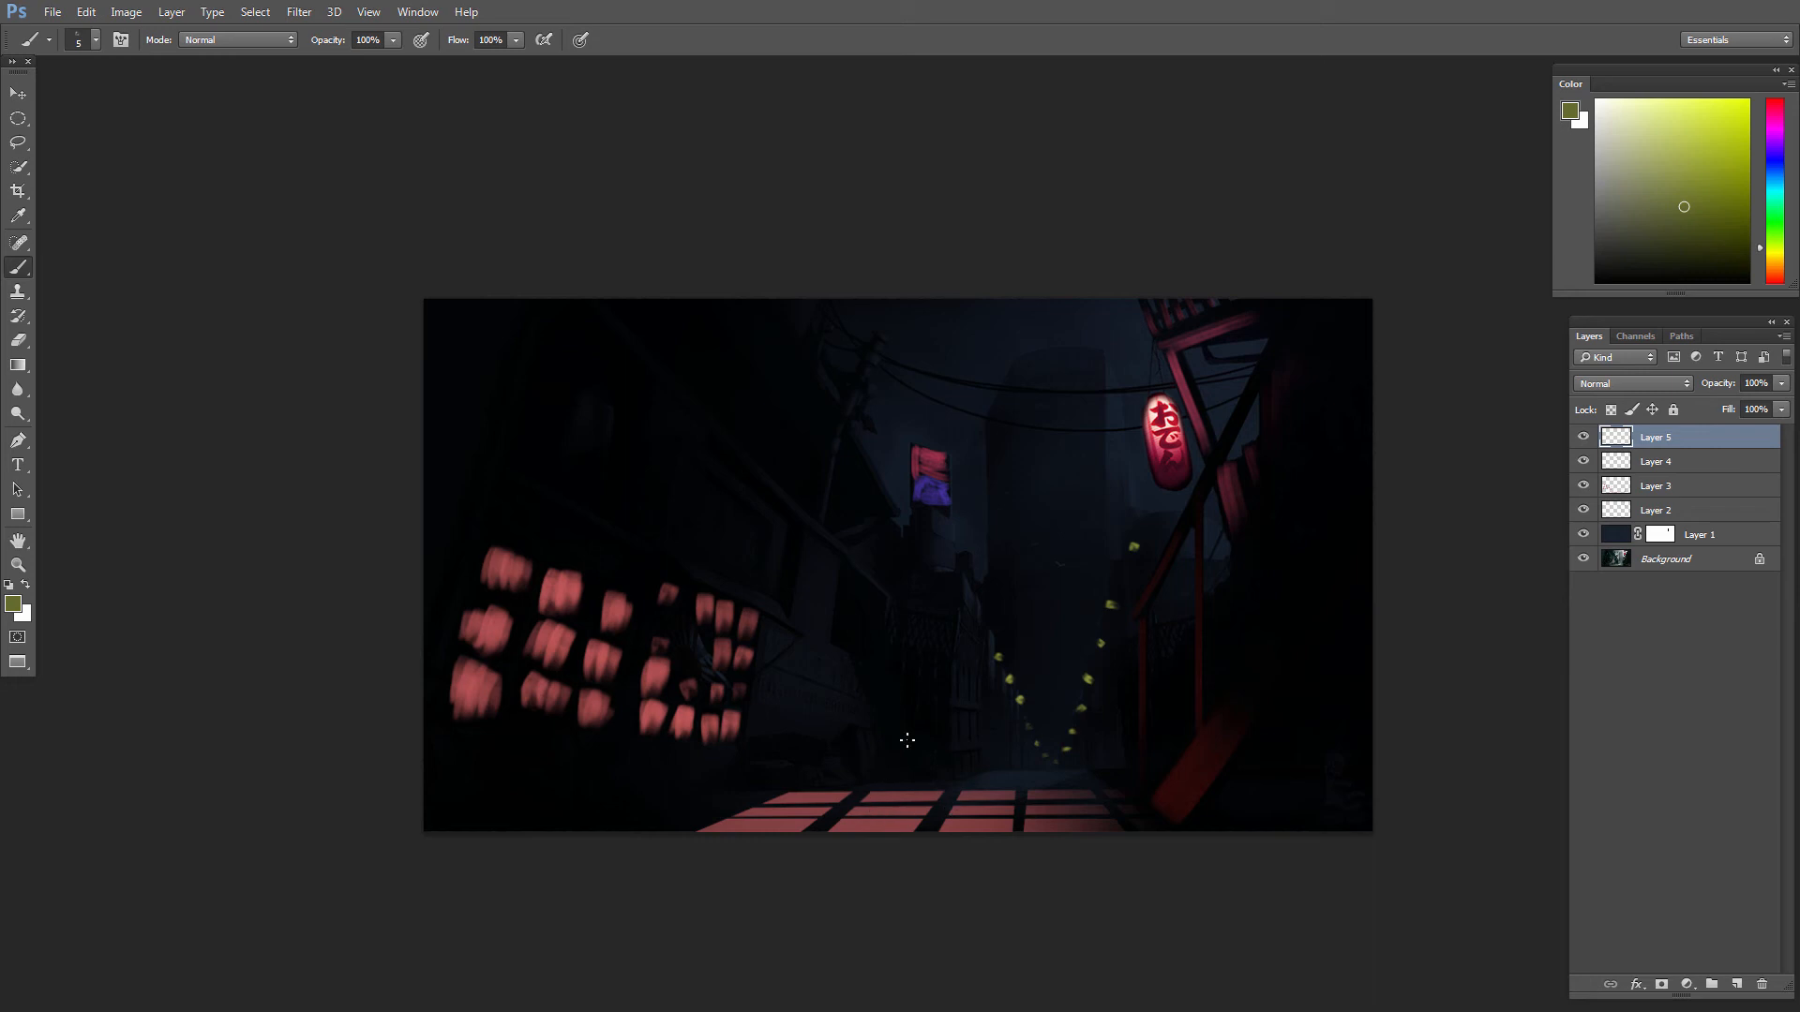
mouse_move(874, 790)
left_mouse_down()
mouse_move(1041, 775)
mouse_move(1062, 737)
left_mouse_up()
key("ctrl+alt+z")
key("ctrl+alt+z")
left_click_drag(990, 777, 1045, 770)
key("ctrl+z")
Step: Lasso the V-shaped gap between the light rows up around the tower, and choose a dark navy blue and a soft round brush
key("l")
mouse_move(978, 614)
left_mouse_down()
mouse_move(1062, 773)
mouse_move(1137, 564)
mouse_move(1146, 473)
mouse_move(1137, 361)
mouse_move(1087, 305)
mouse_move(977, 614)
left_mouse_up()
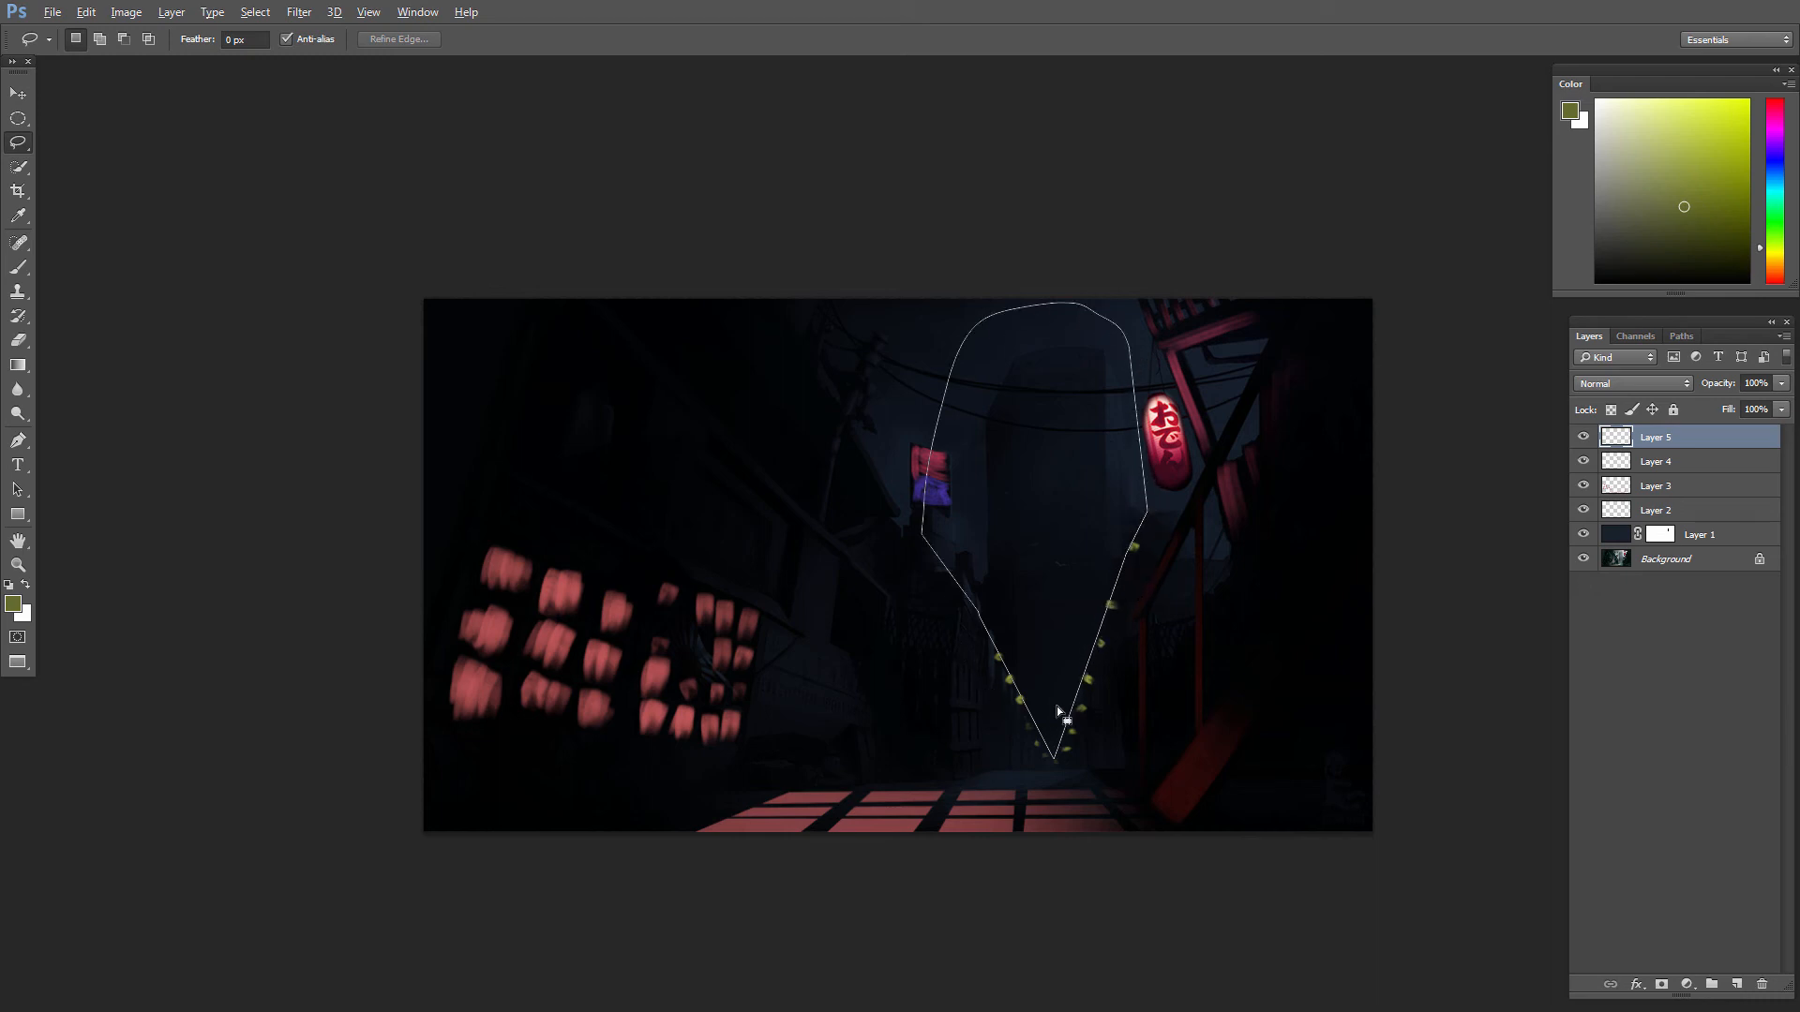
key("b")
left_click(1048, 666, "alt")
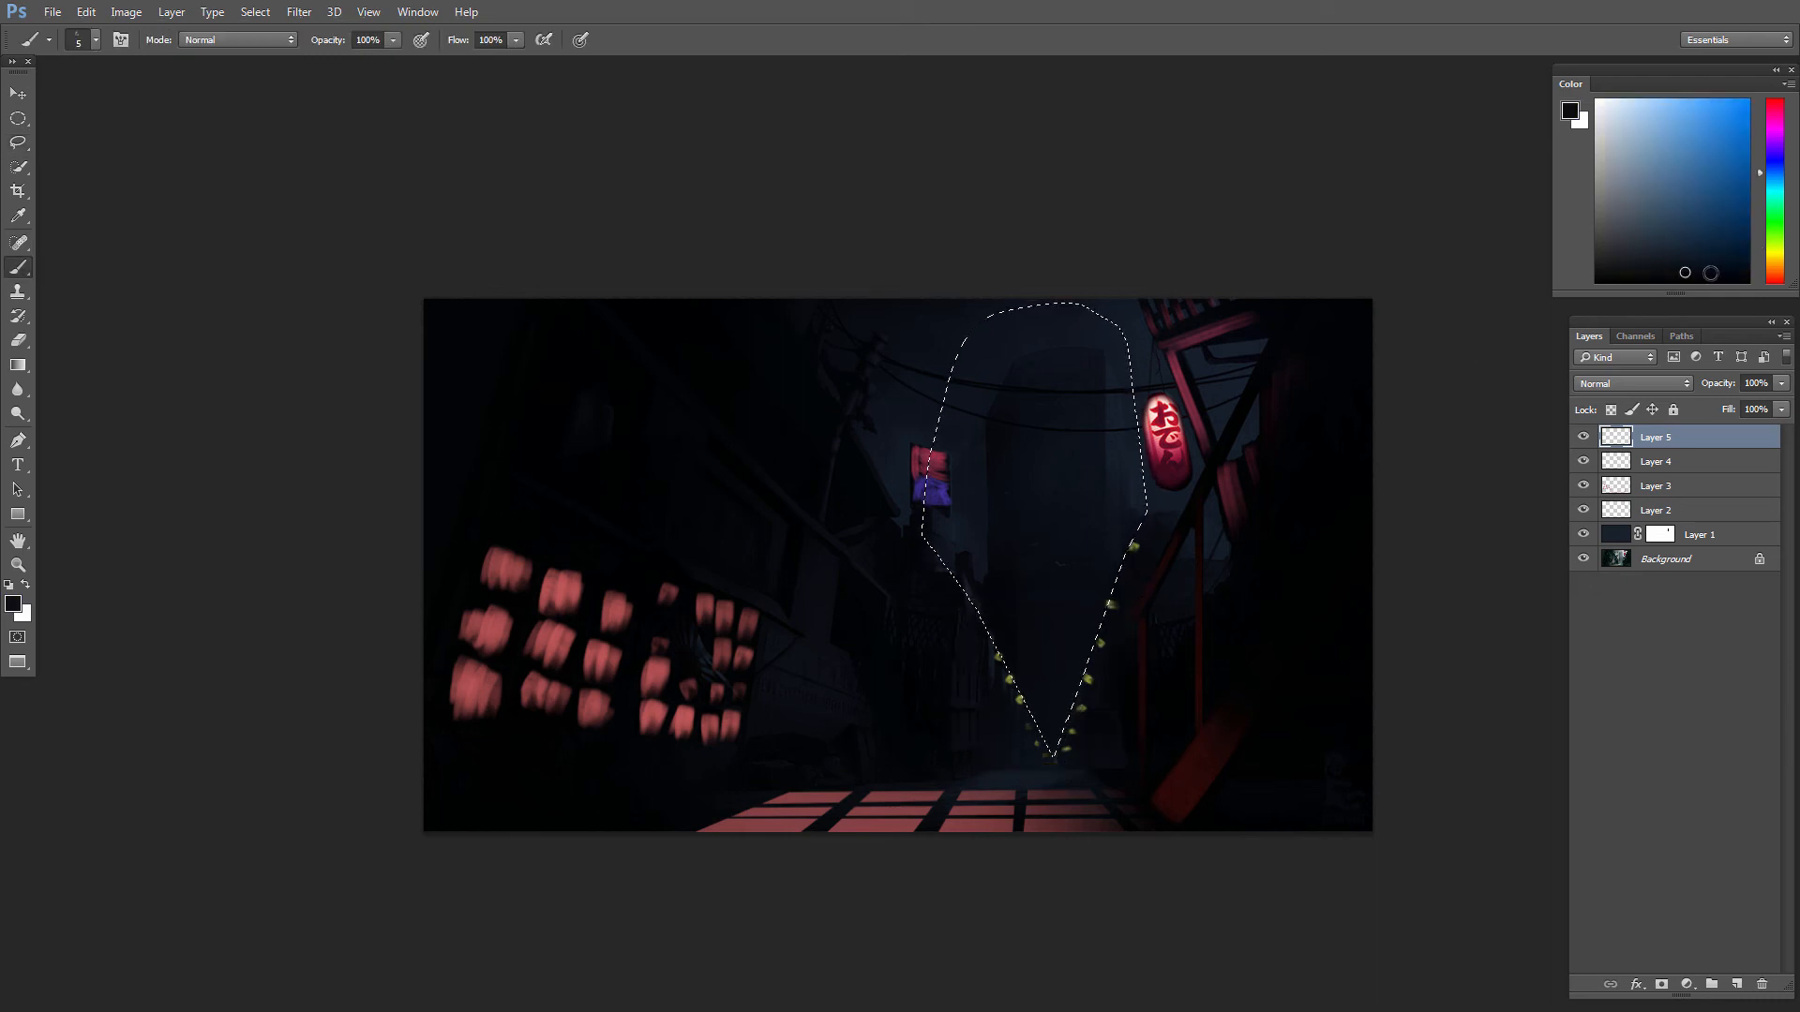
left_click_drag(1711, 273, 1712, 253)
left_click_drag(1782, 183, 1782, 164)
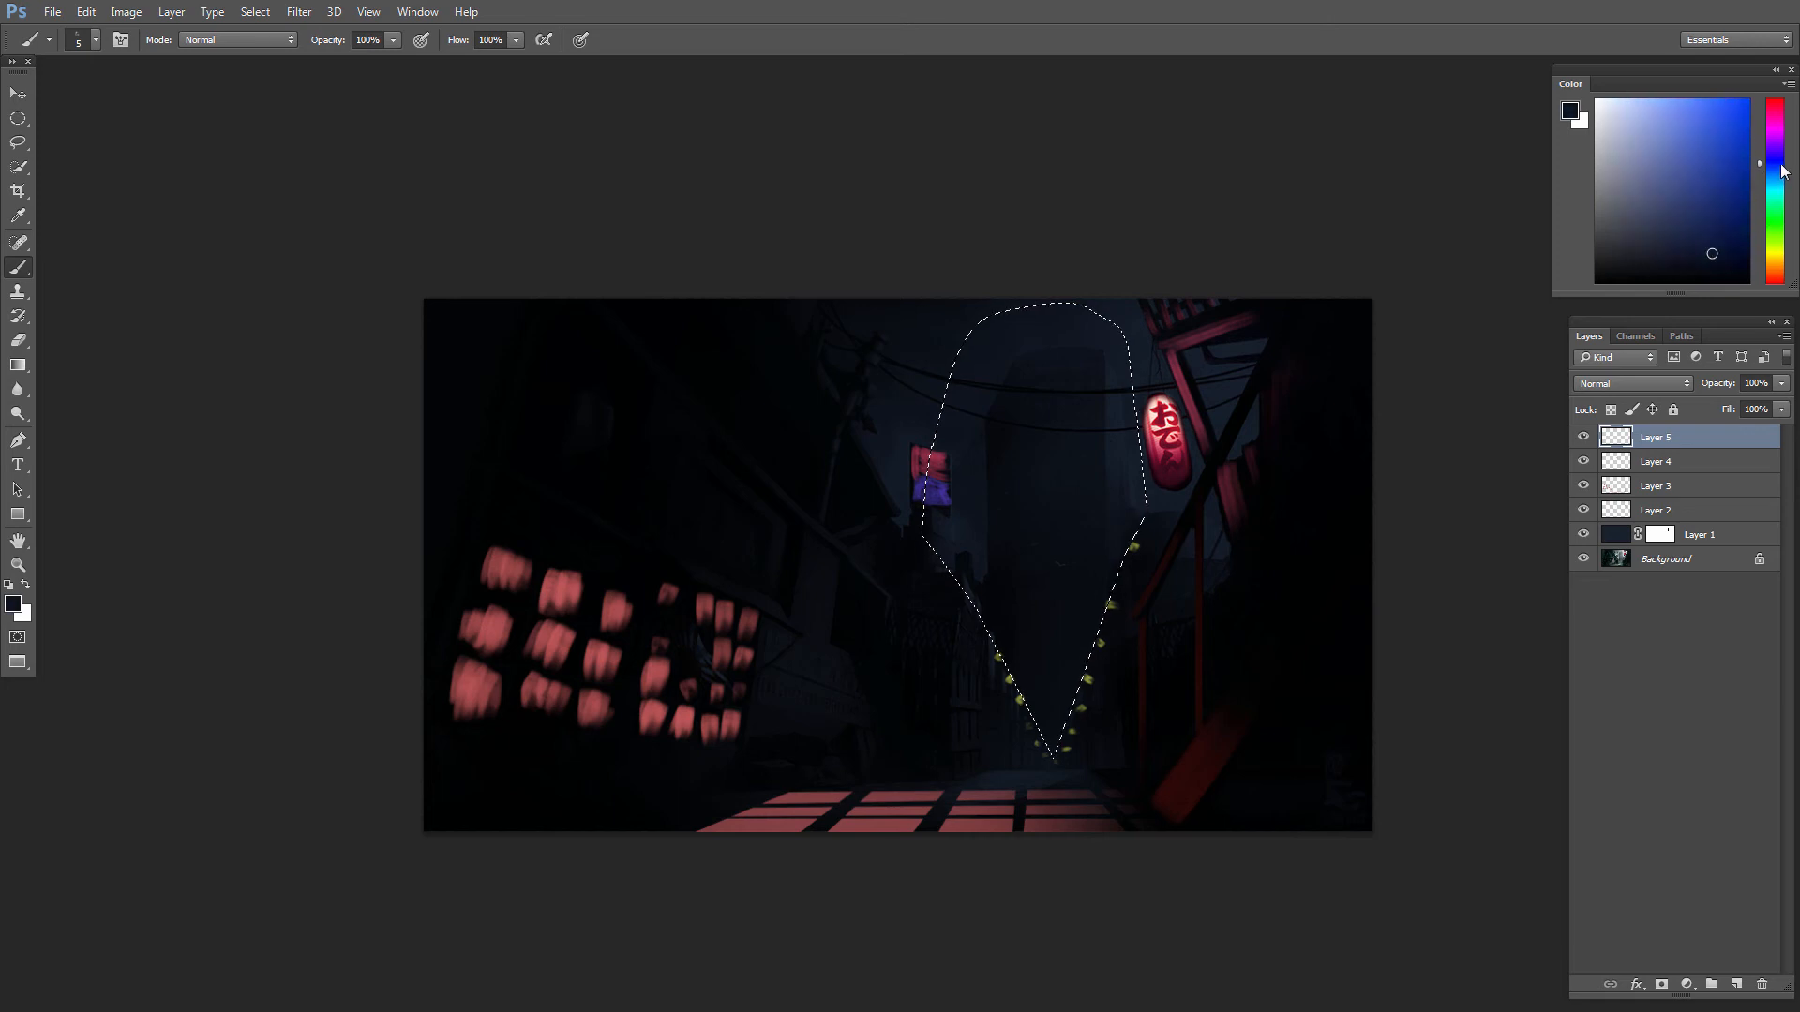
right_click(1146, 739)
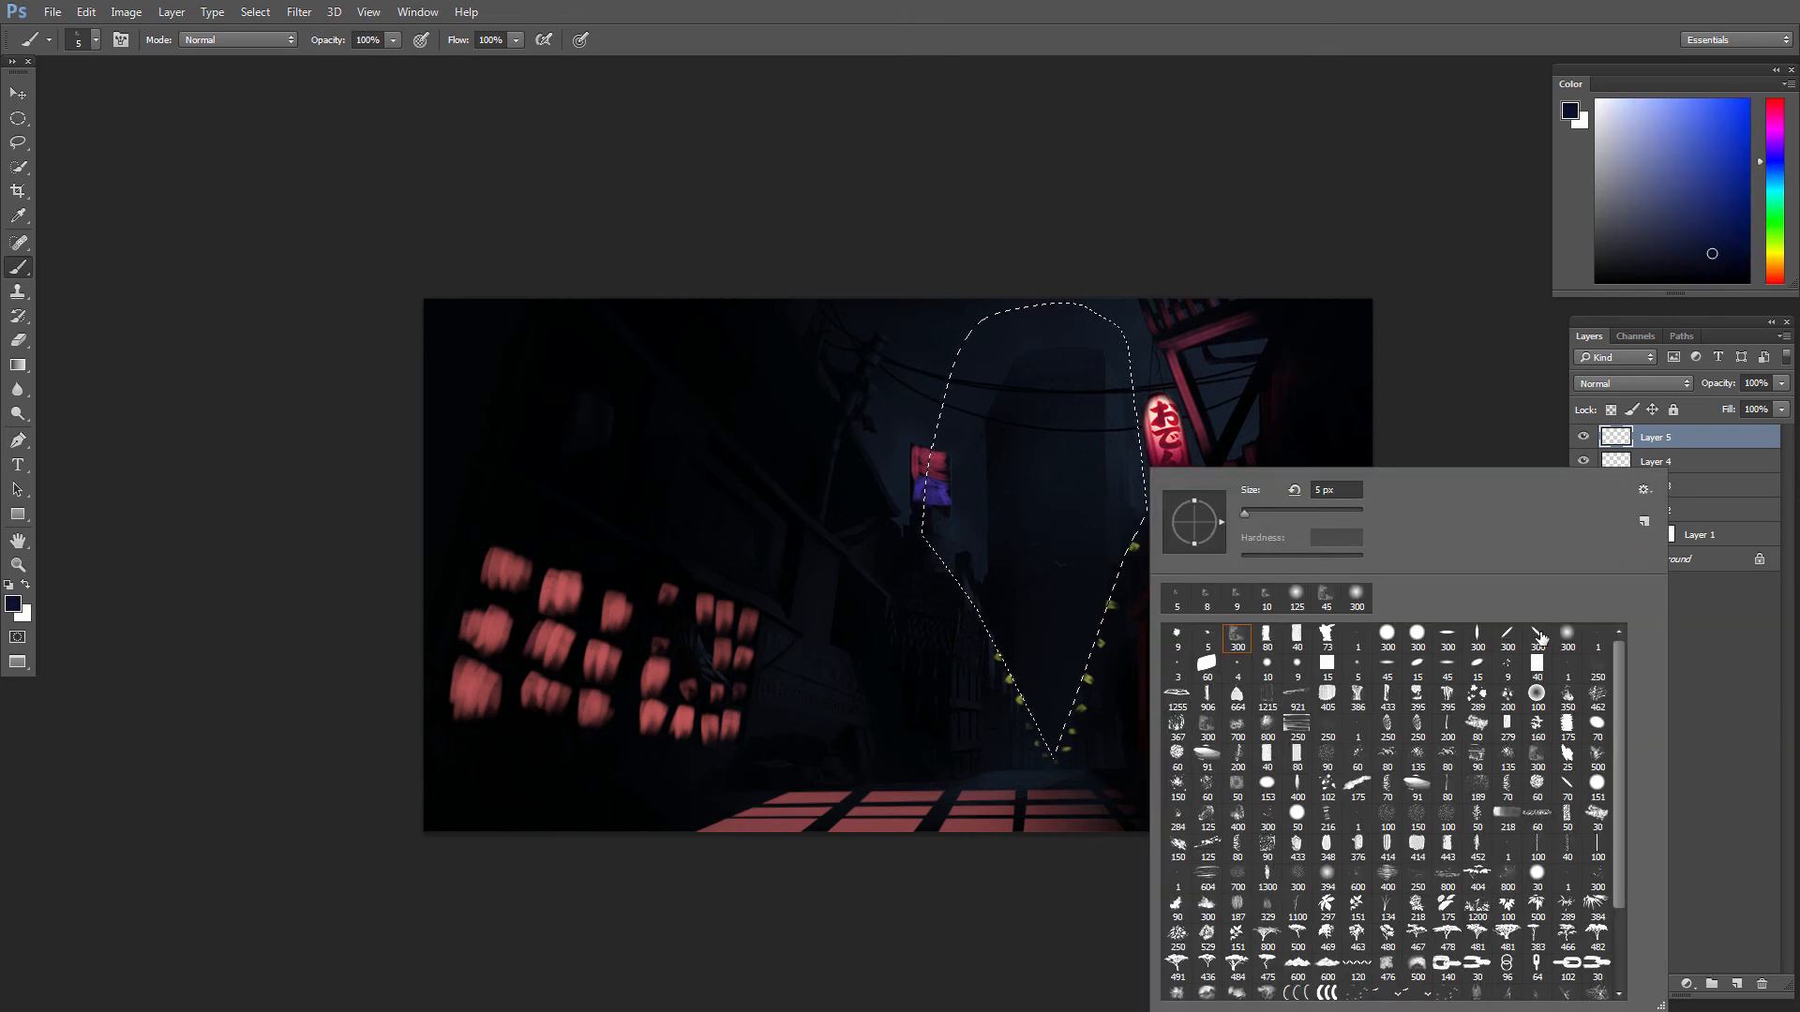
double_click(1540, 637)
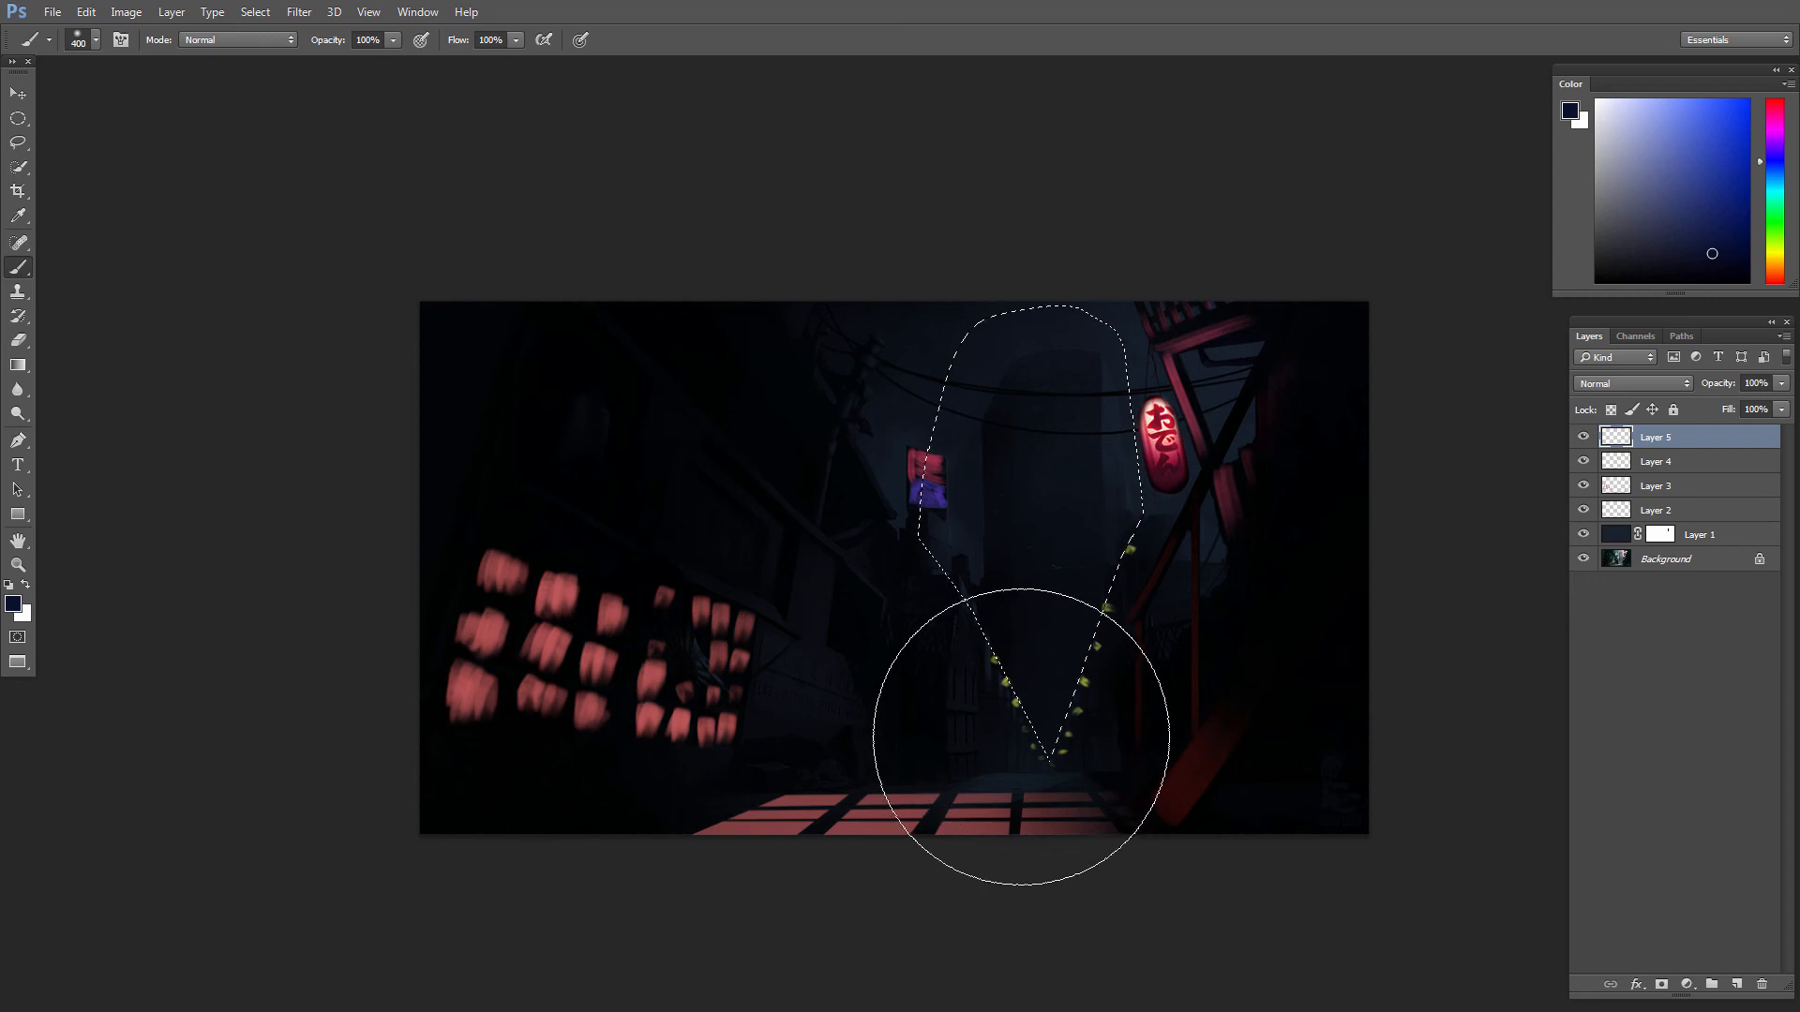
Step: Paint navy haze inside the selection on a new layer with the soft brush enlarged to 500 px, and deselect
left_click(1584, 437)
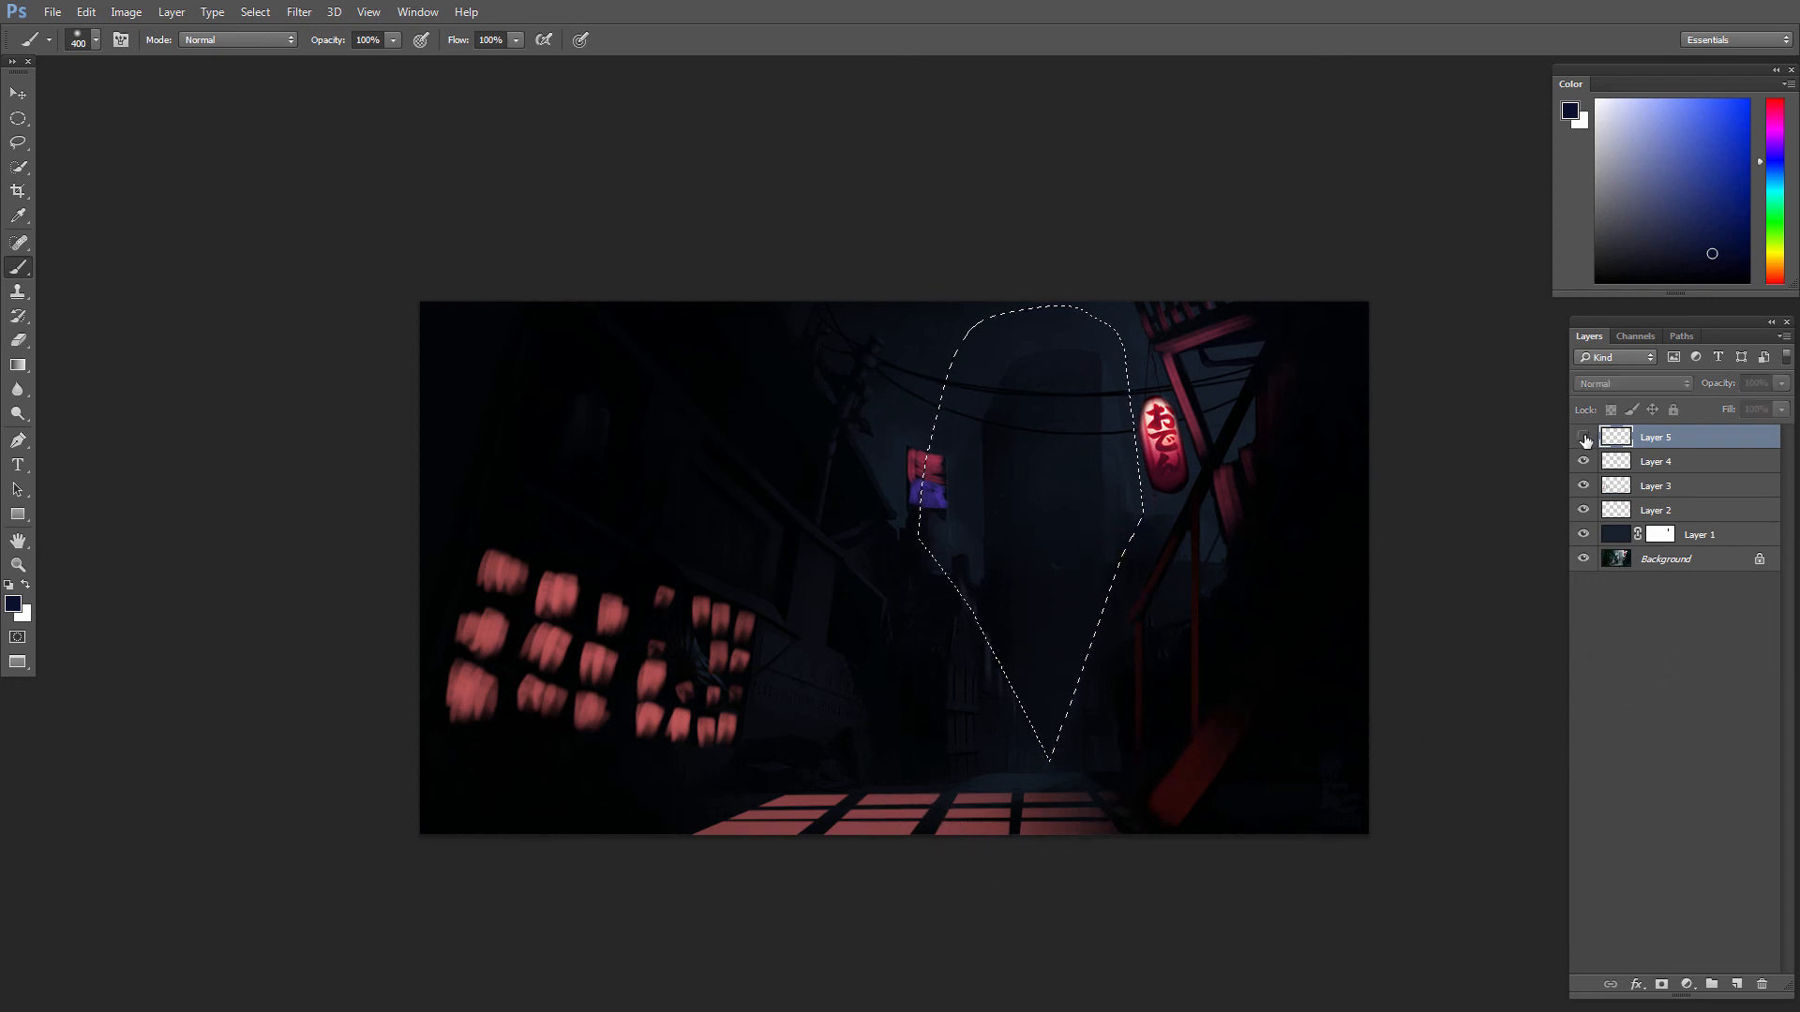
left_click(1583, 437)
left_click(1736, 984)
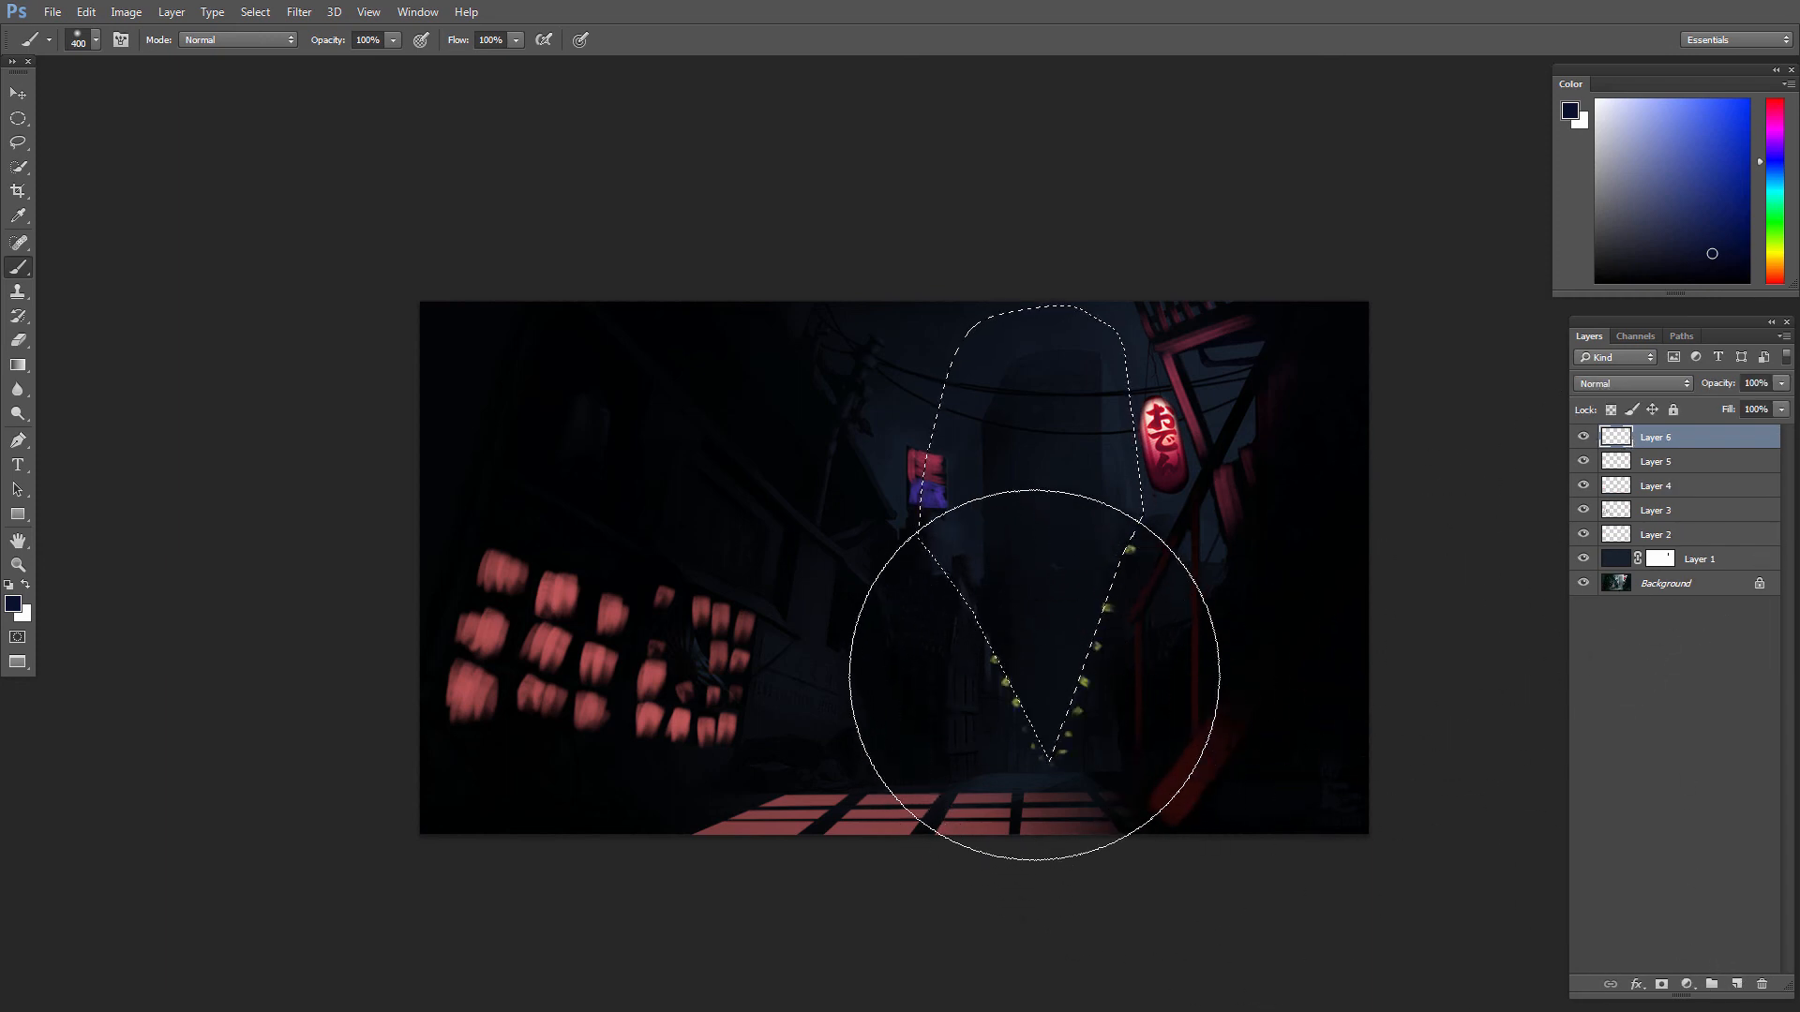
key("]")
left_click_drag(1068, 648, 1063, 688)
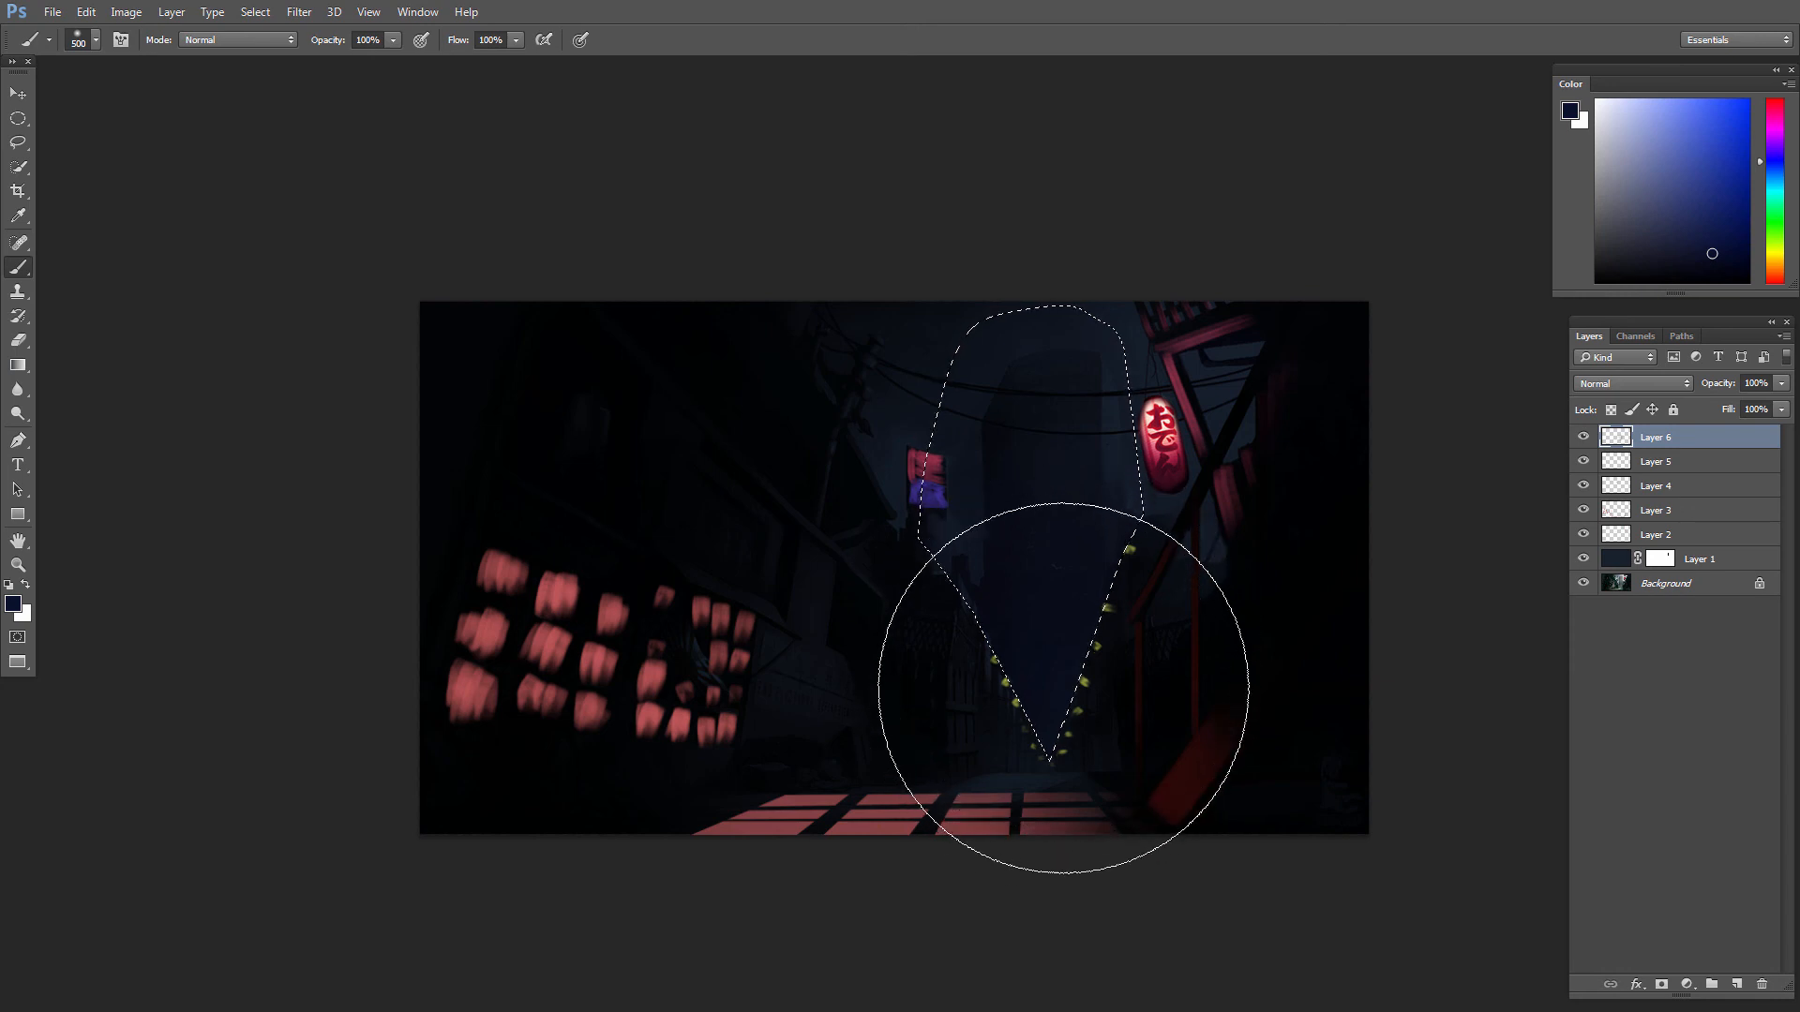
key("ctrl+d")
mouse_move(1191, 668)
left_mouse_down()
mouse_move(1141, 584)
mouse_move(1172, 694)
left_mouse_up()
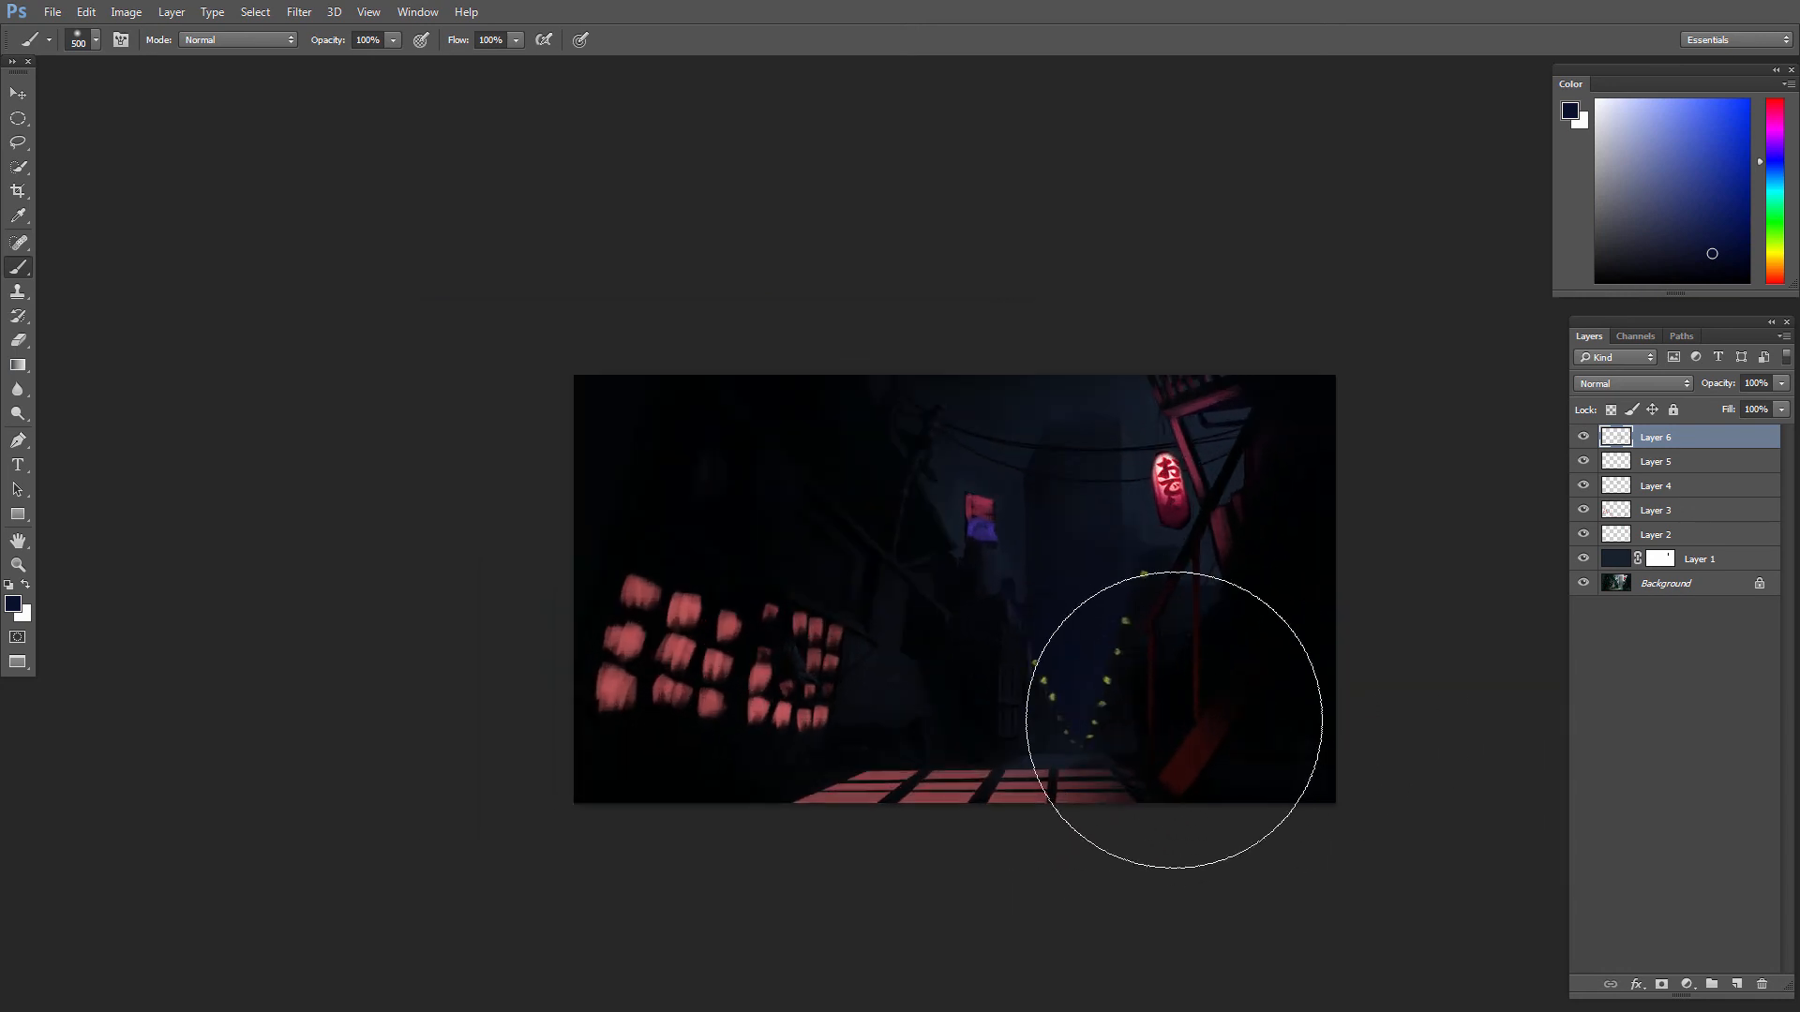
key("v")
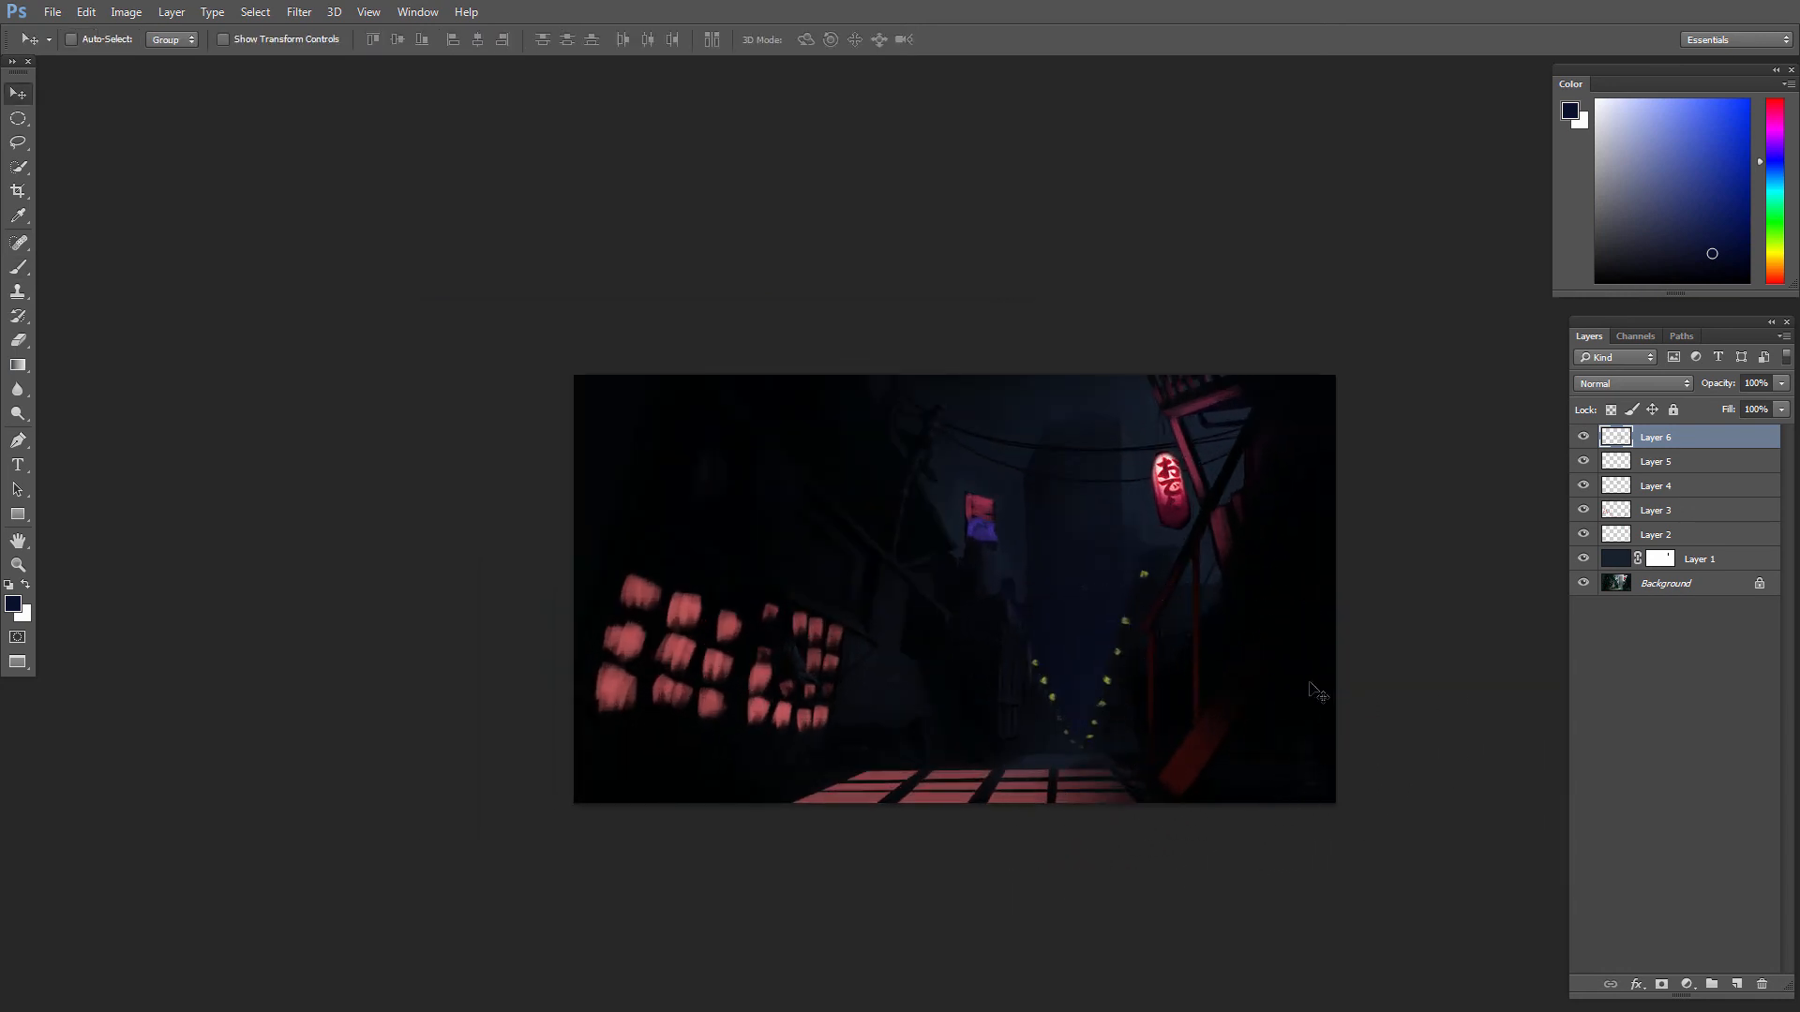
Step: Adjust the haze layer's hue, saturation and lightness, and set its blend mode to Screen
key("ctrl+u")
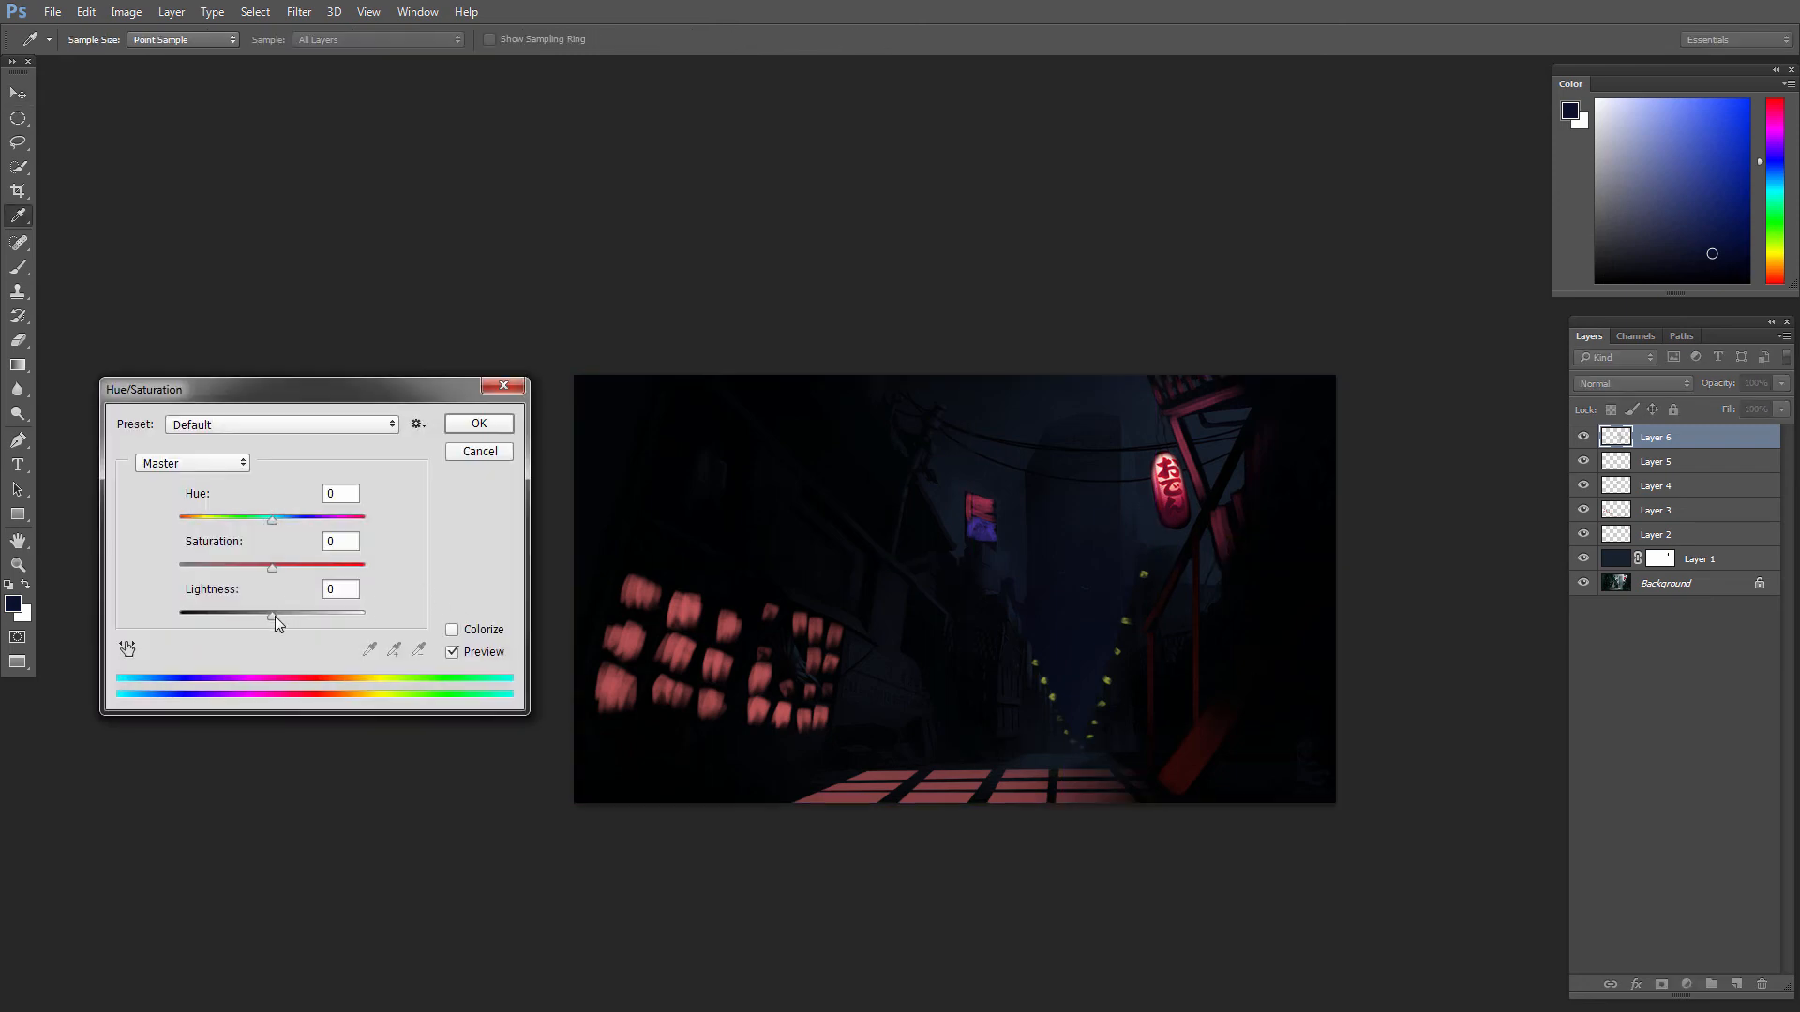
left_click_drag(273, 616, 280, 617)
left_click_drag(298, 564, 276, 615)
mouse_move(272, 518)
left_mouse_down()
mouse_move(256, 517)
mouse_move(279, 523)
left_mouse_up()
left_click(499, 420)
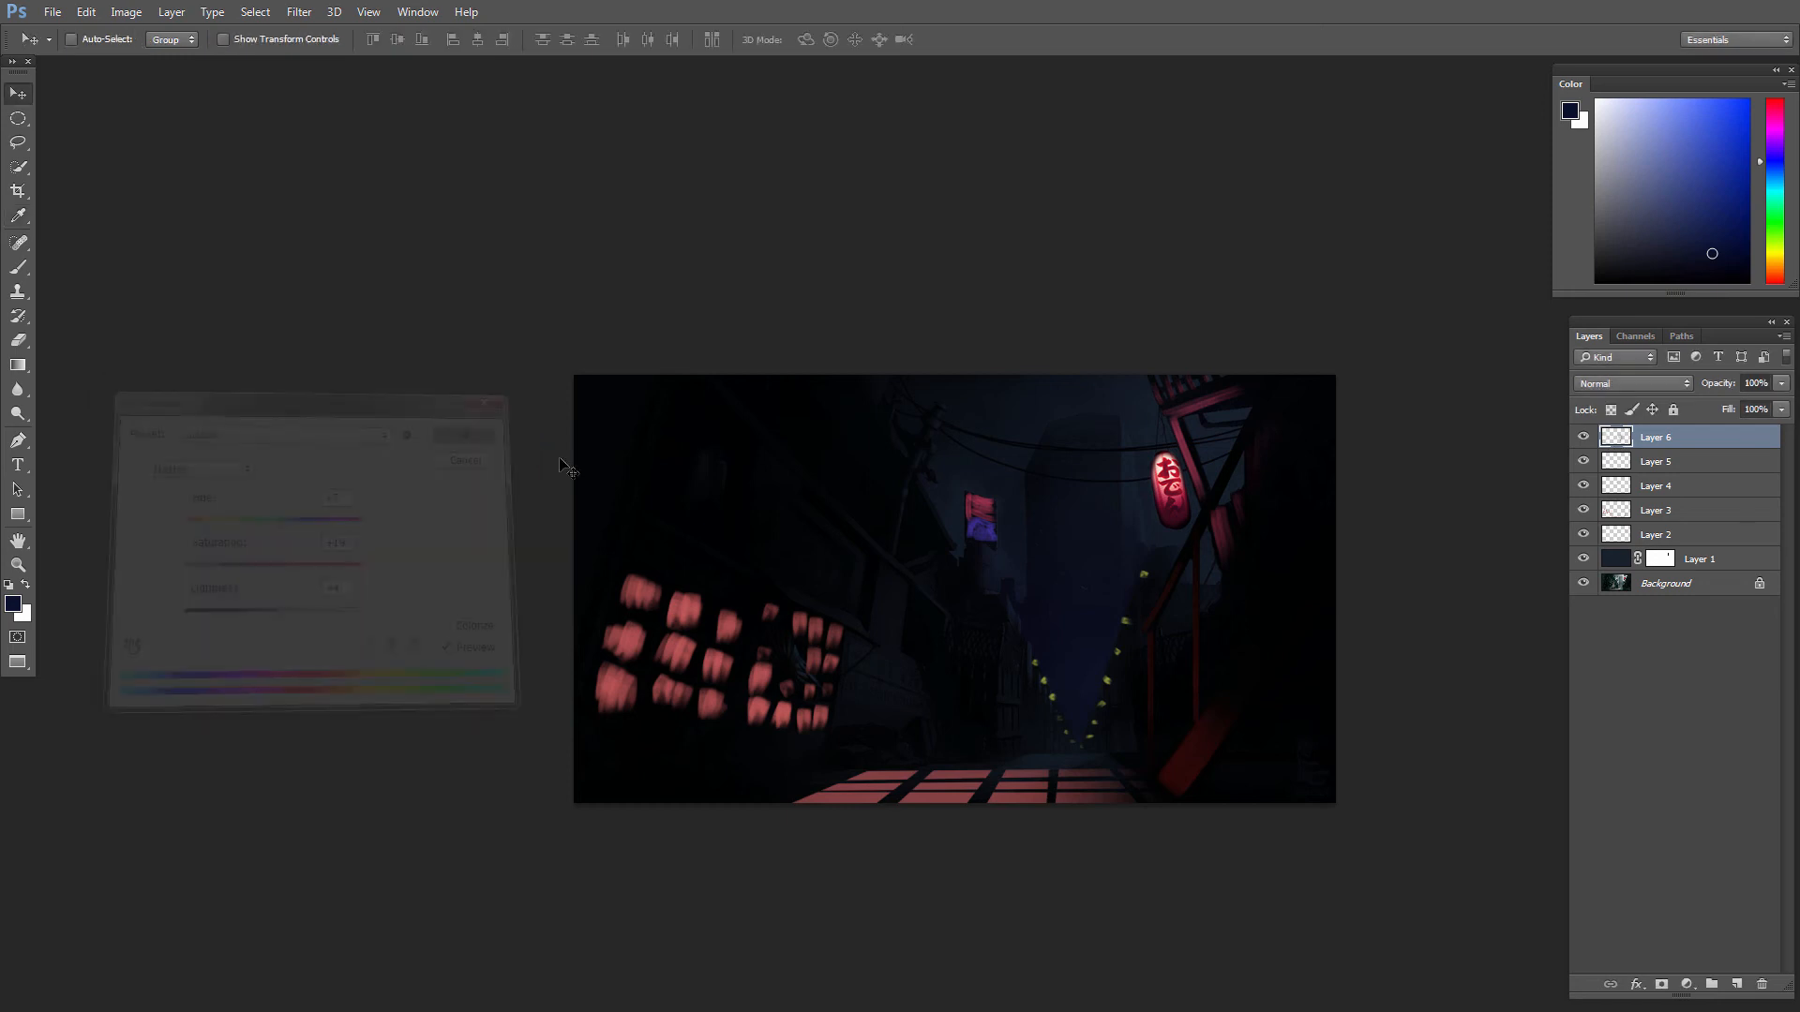
left_click(1605, 386)
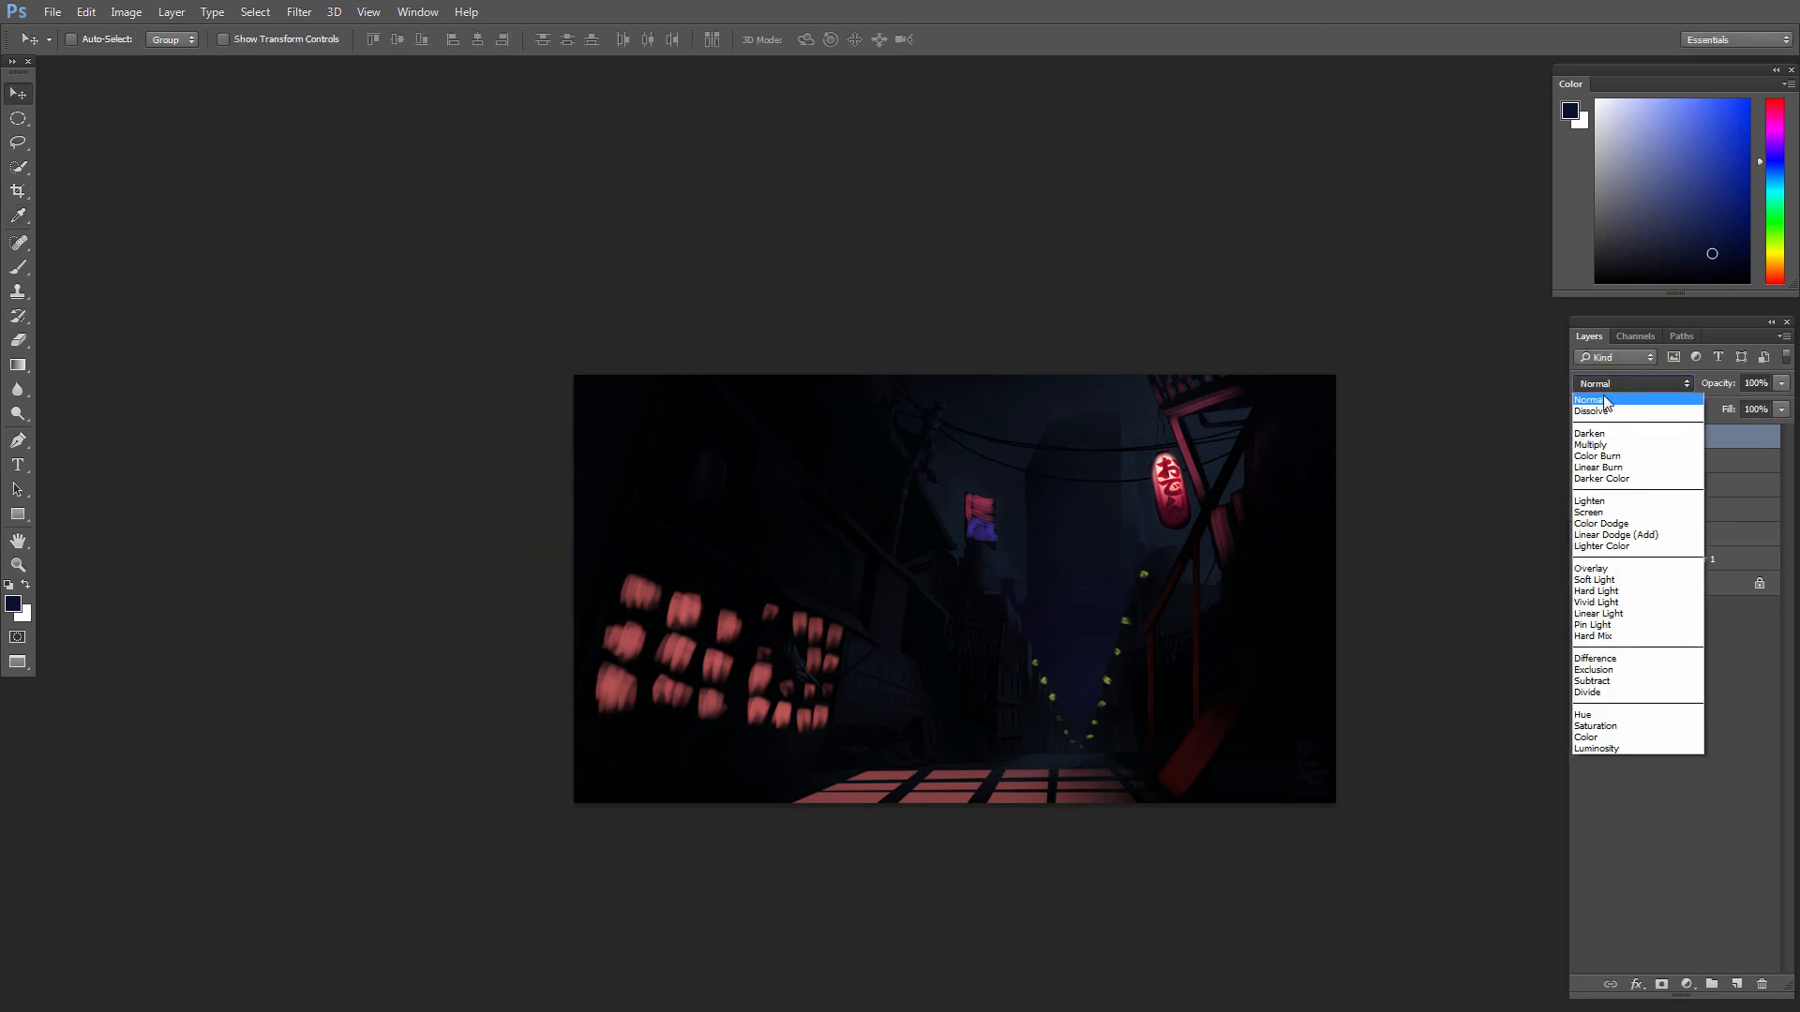
left_click(1588, 512)
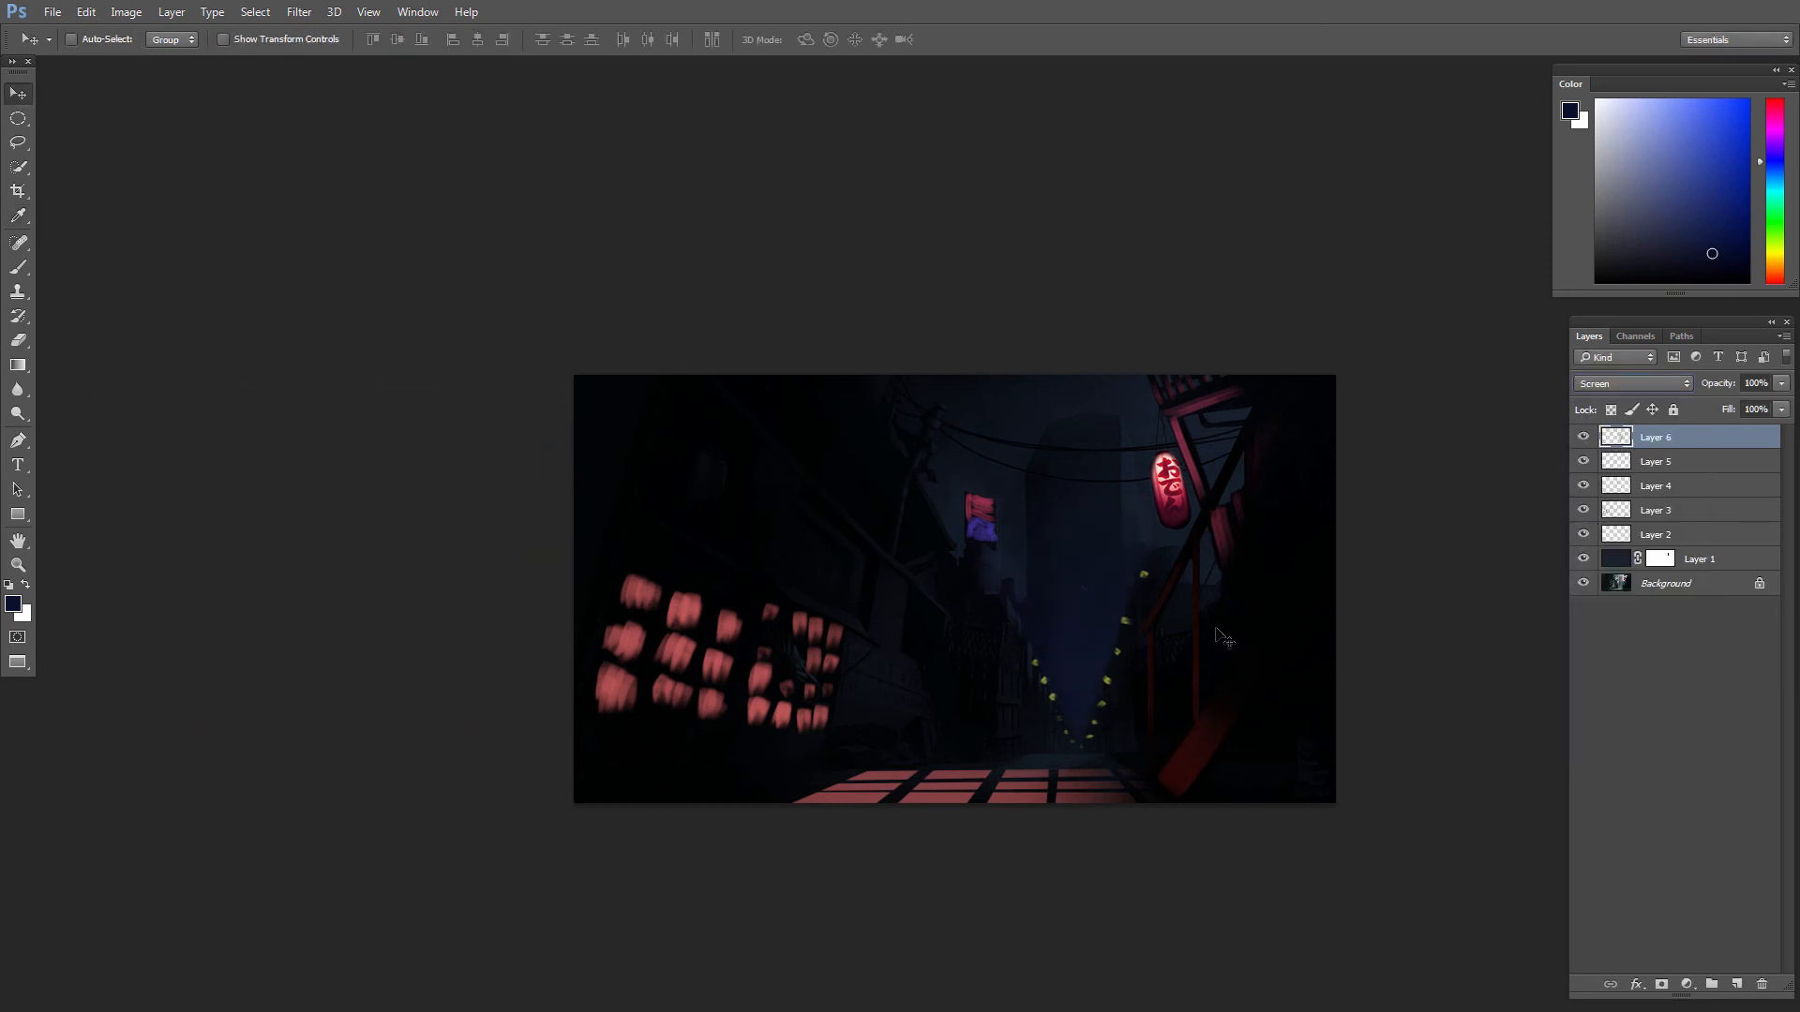
key("ctrl")
key("e")
scroll(1139, 670, "down", 3)
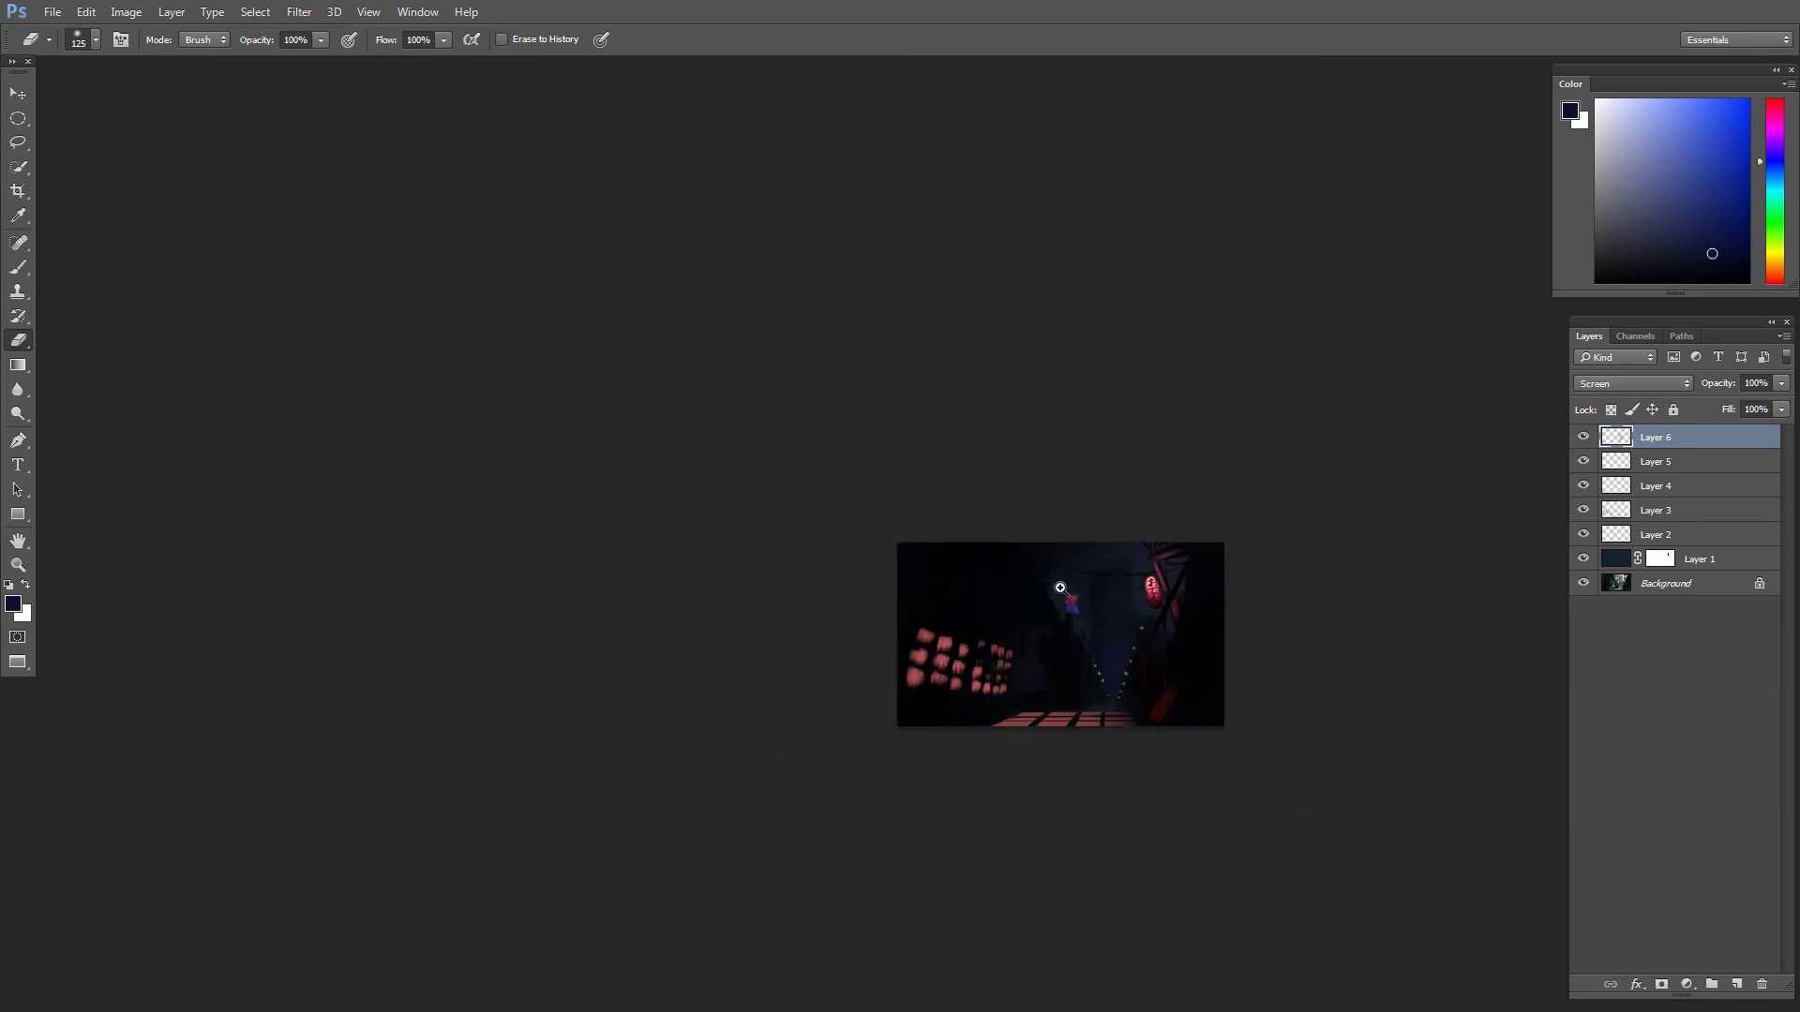
scroll(1138, 671, "up", 2)
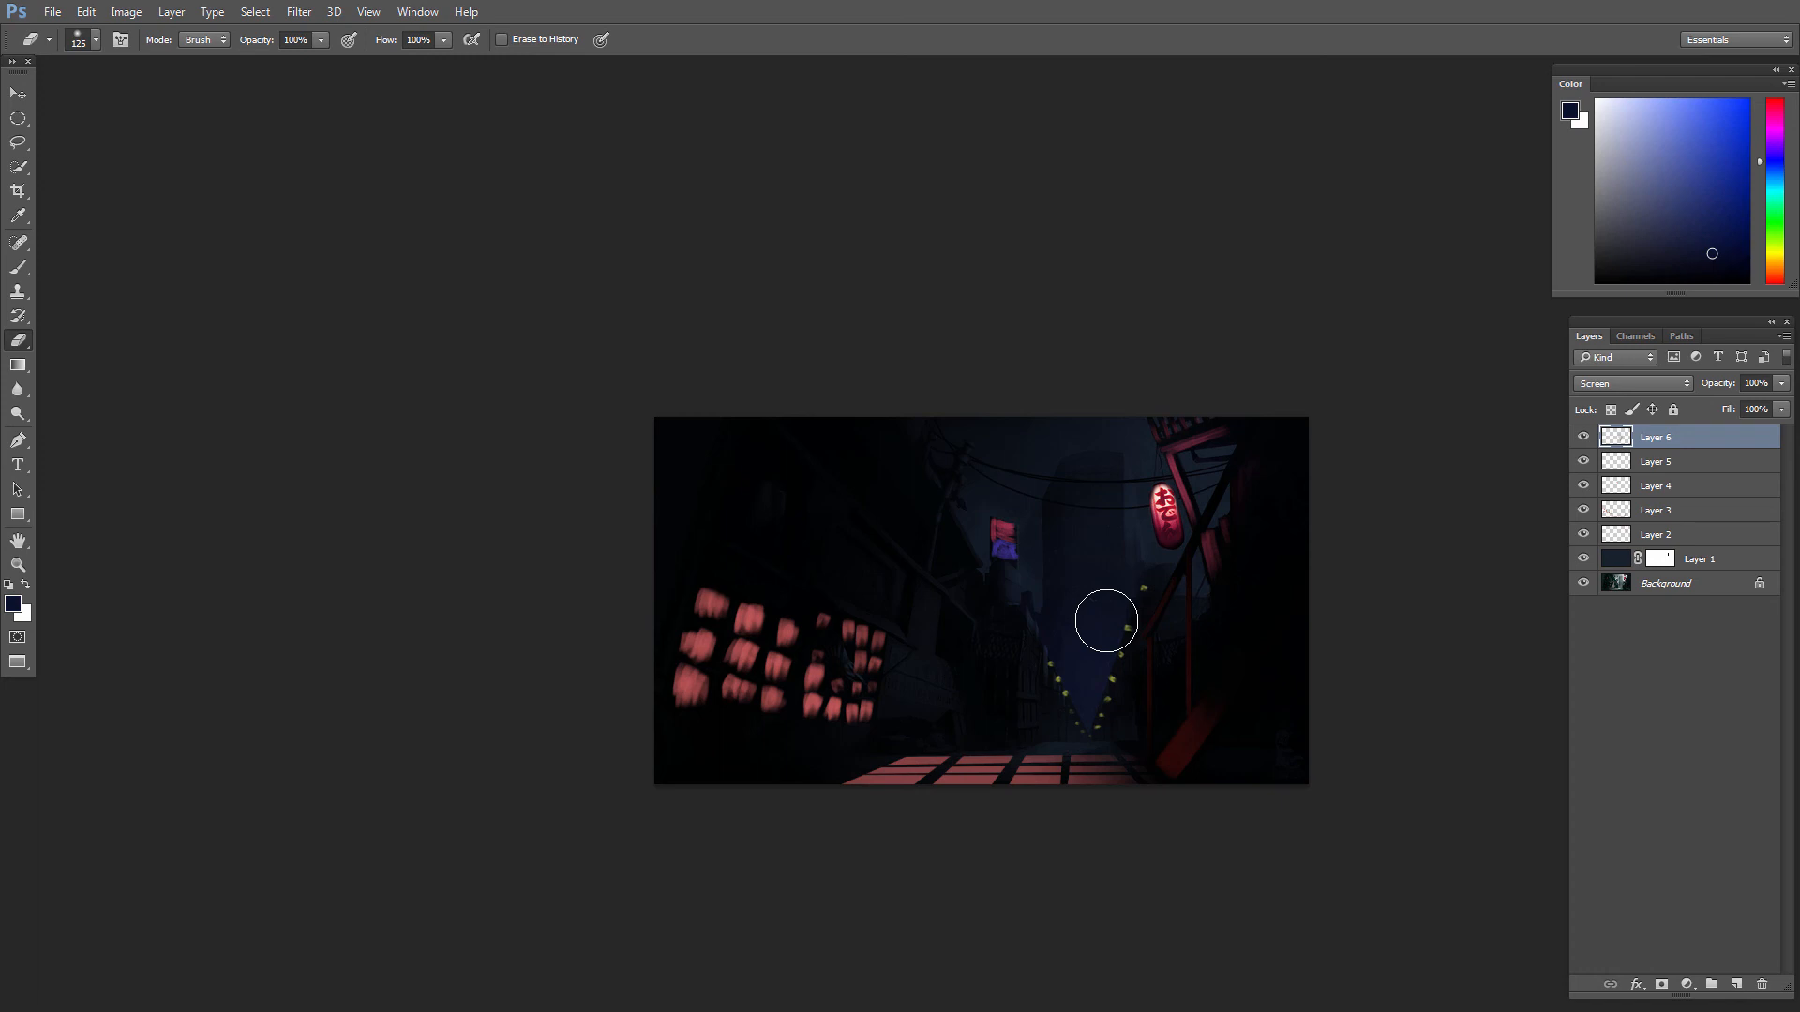
scroll(1022, 717, "up", 2)
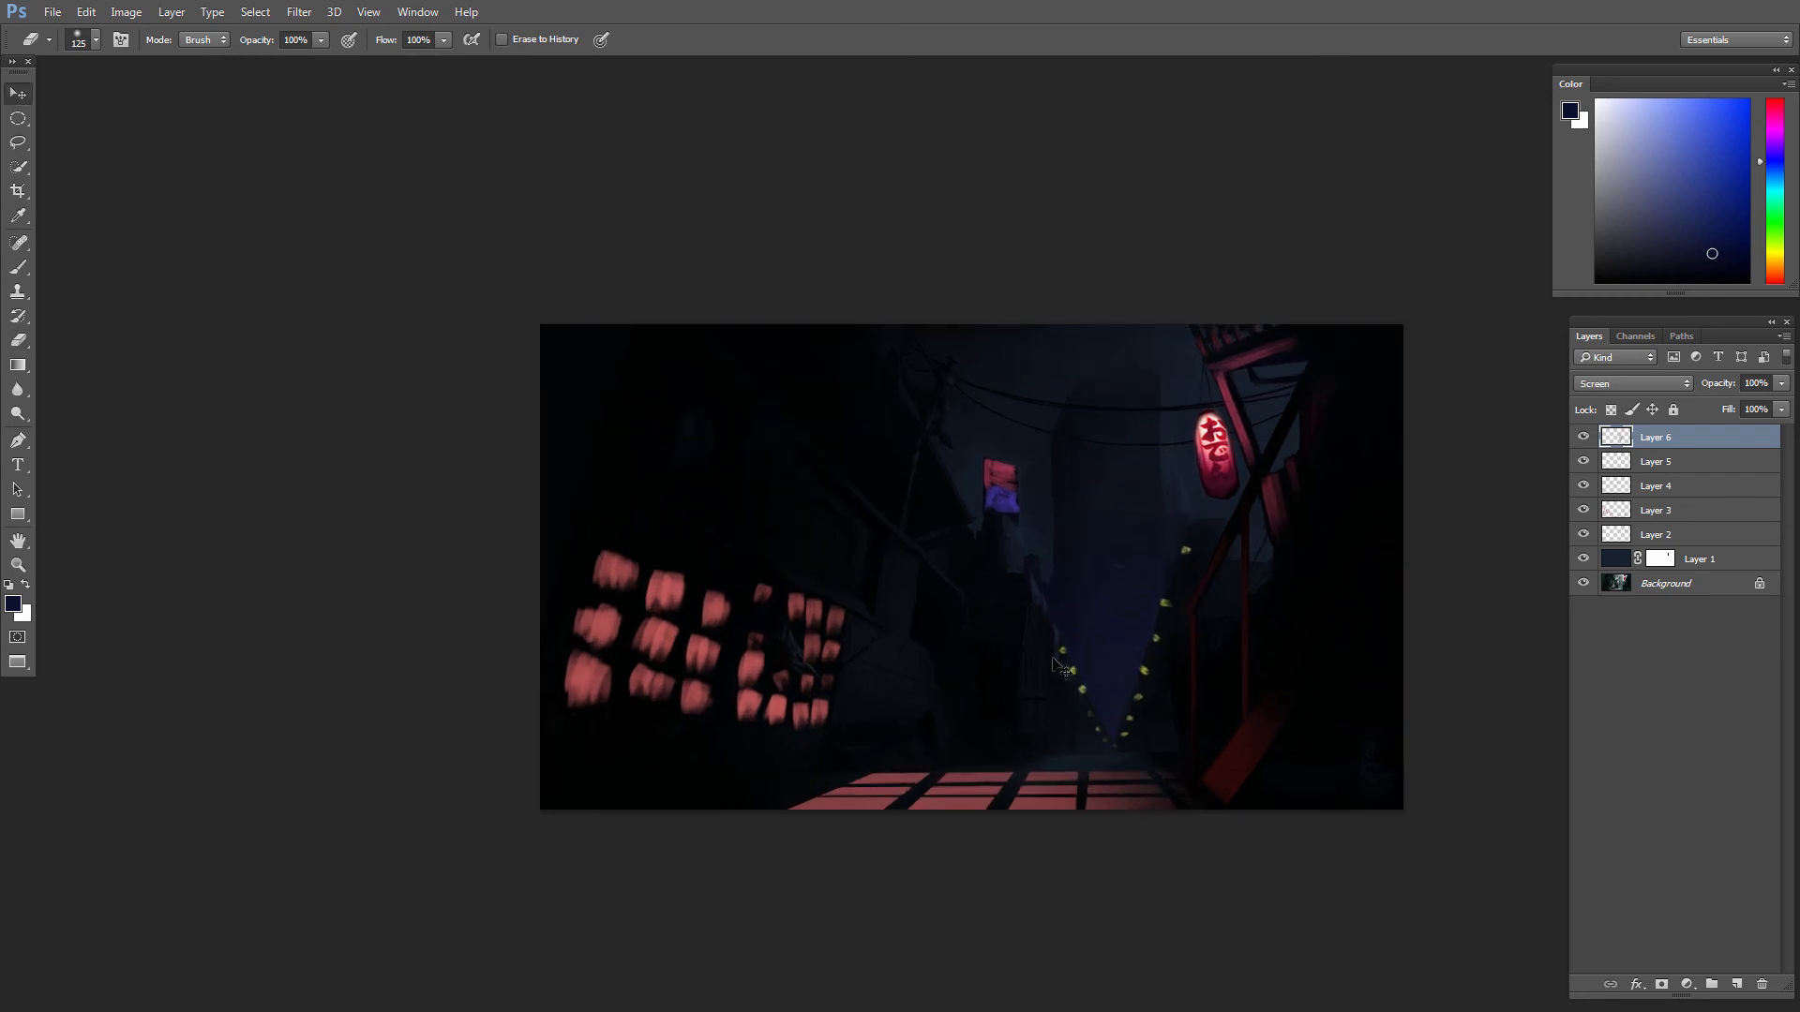
key("v")
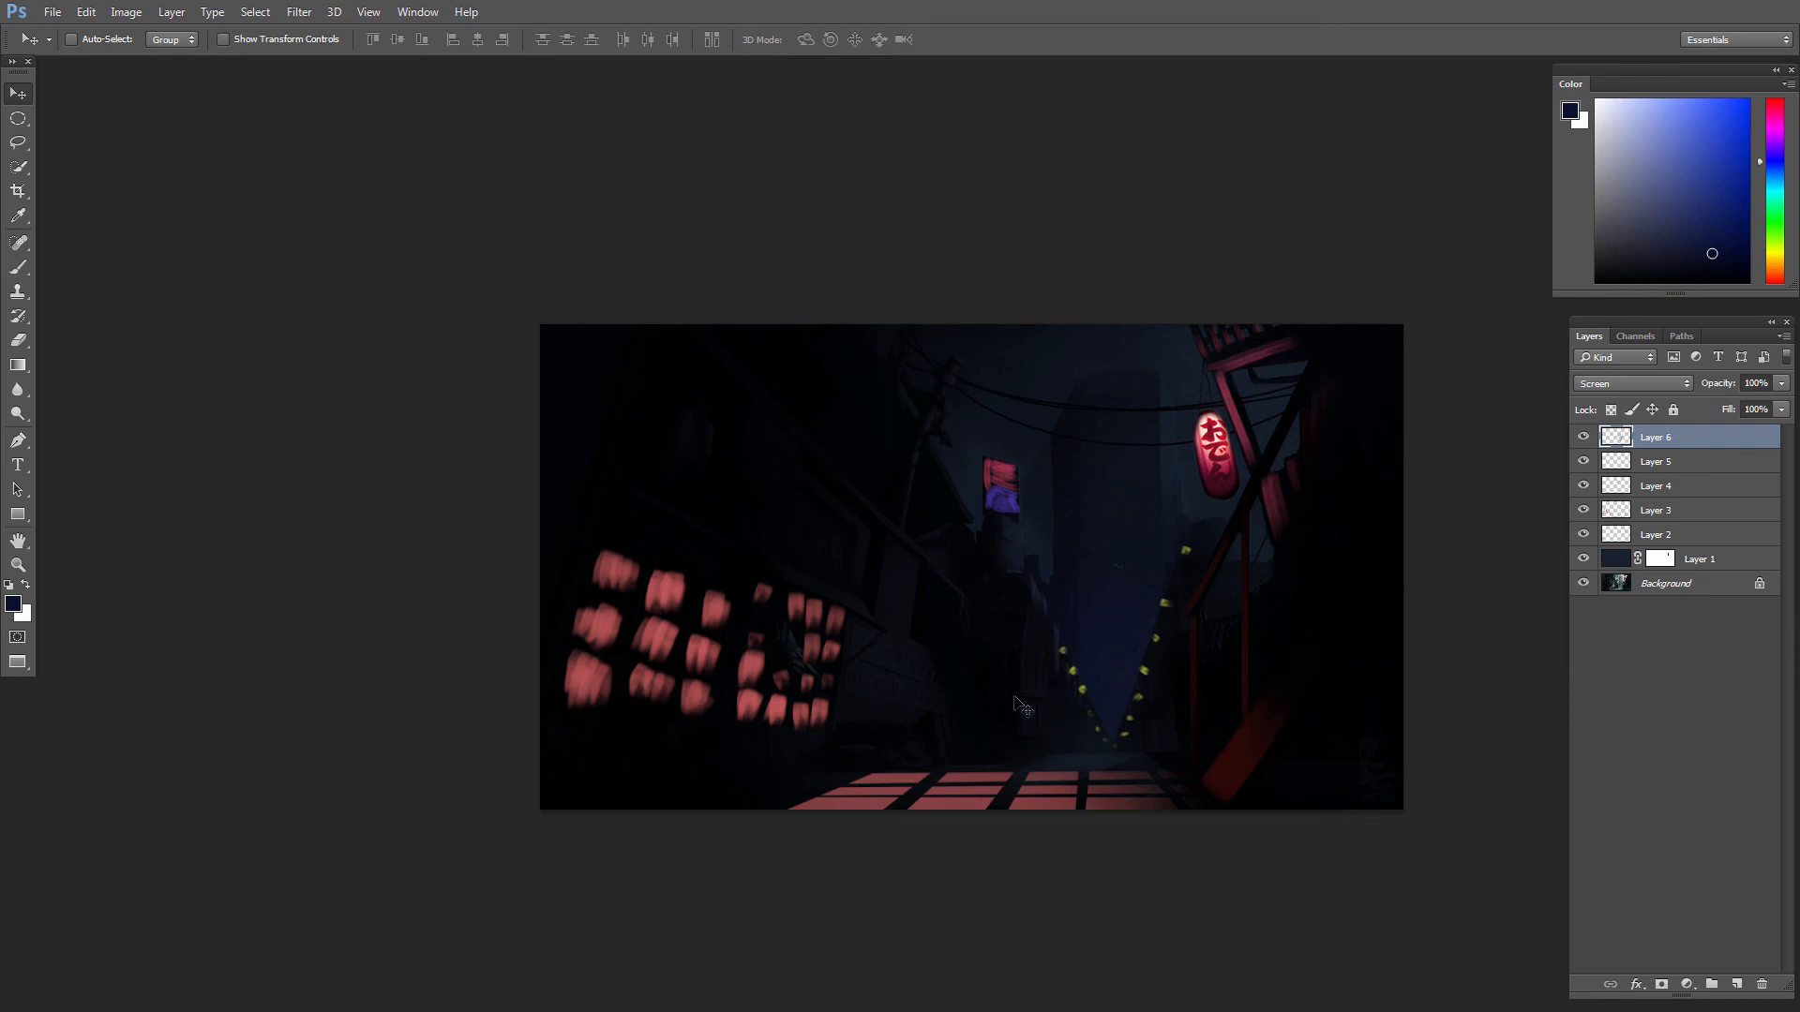
Step: Choose a textured brush preset and a muted teal colour, and reduce the brush from 300 px to a small tip
key("b")
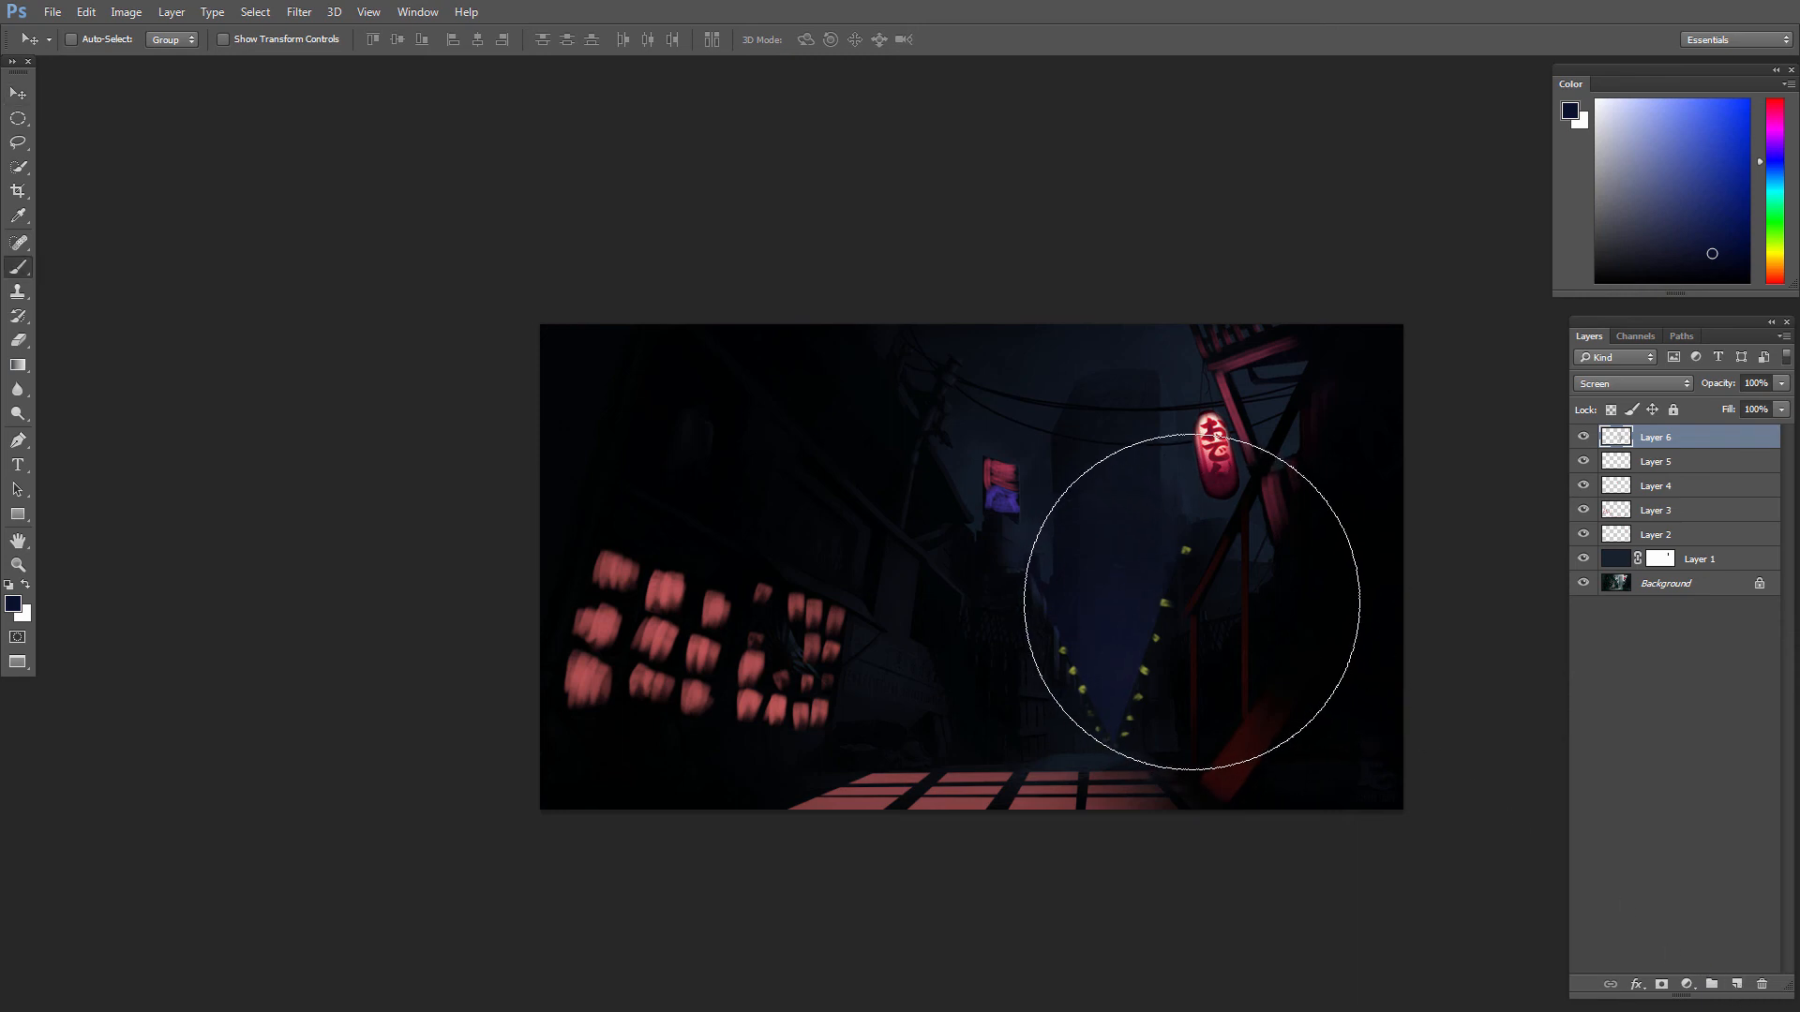
right_click(1245, 616)
left_click(1281, 634)
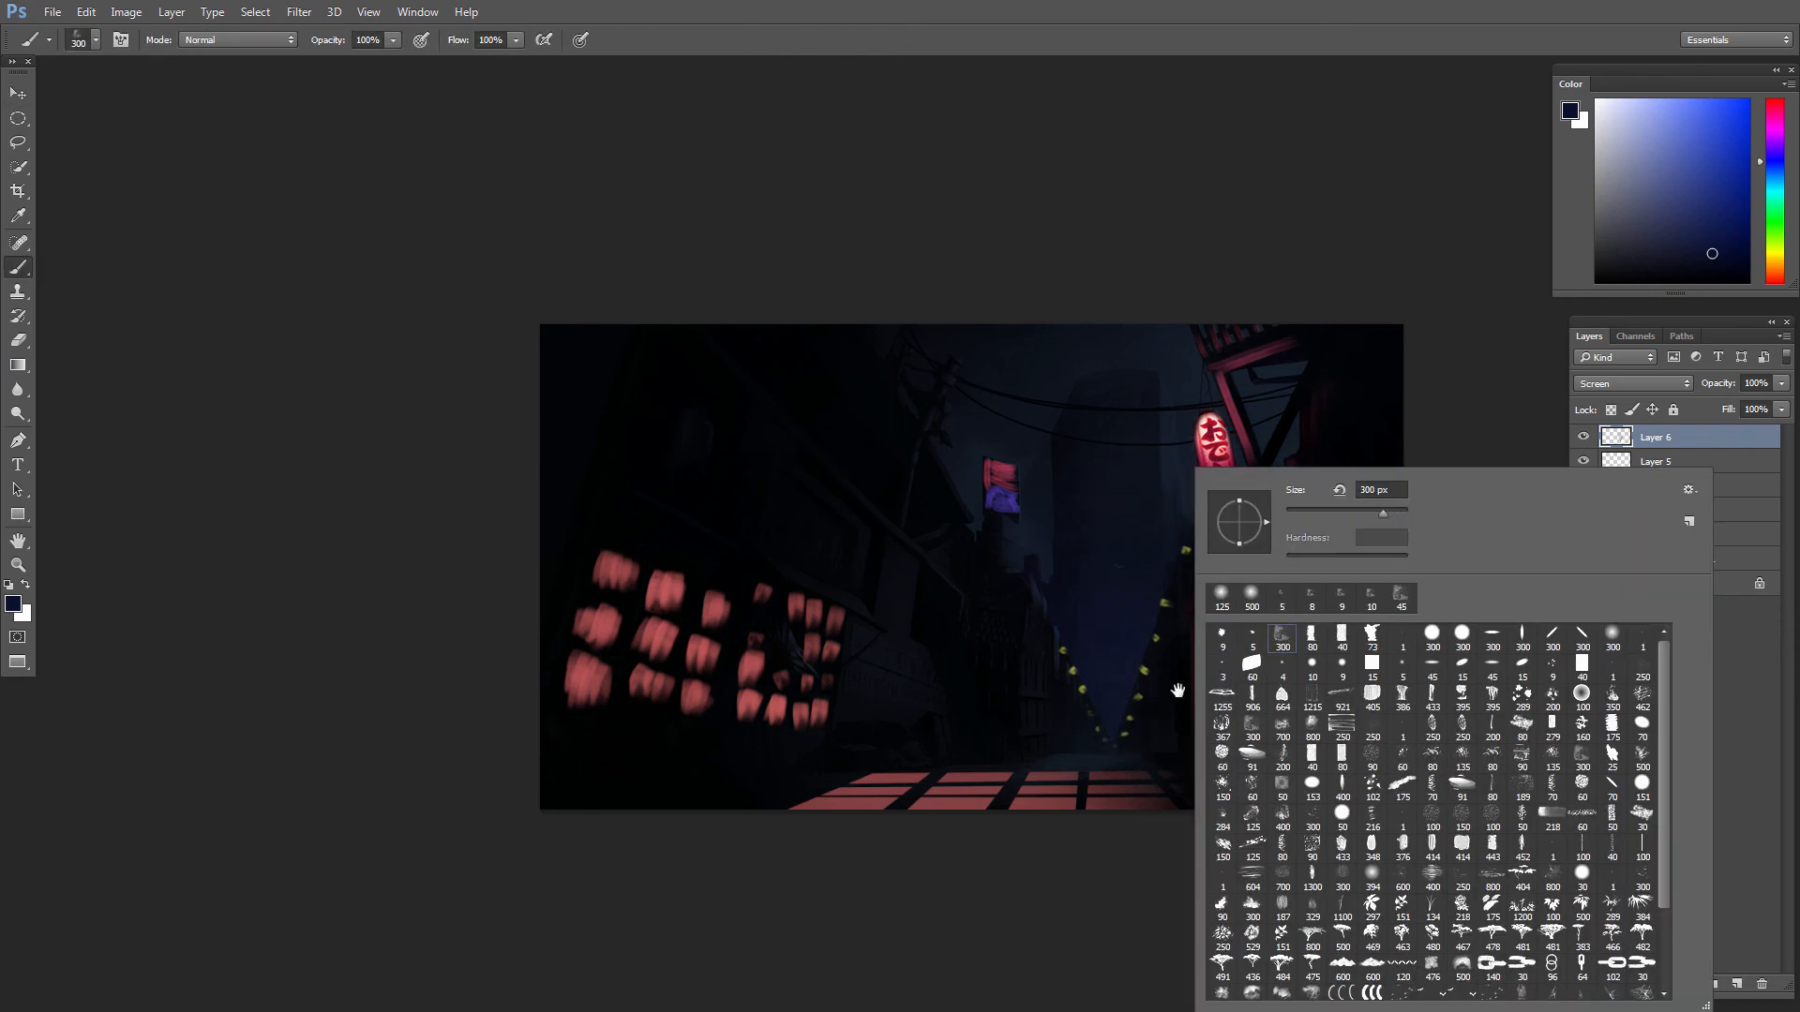
left_click(1176, 689)
left_click_drag(1700, 248, 1649, 196)
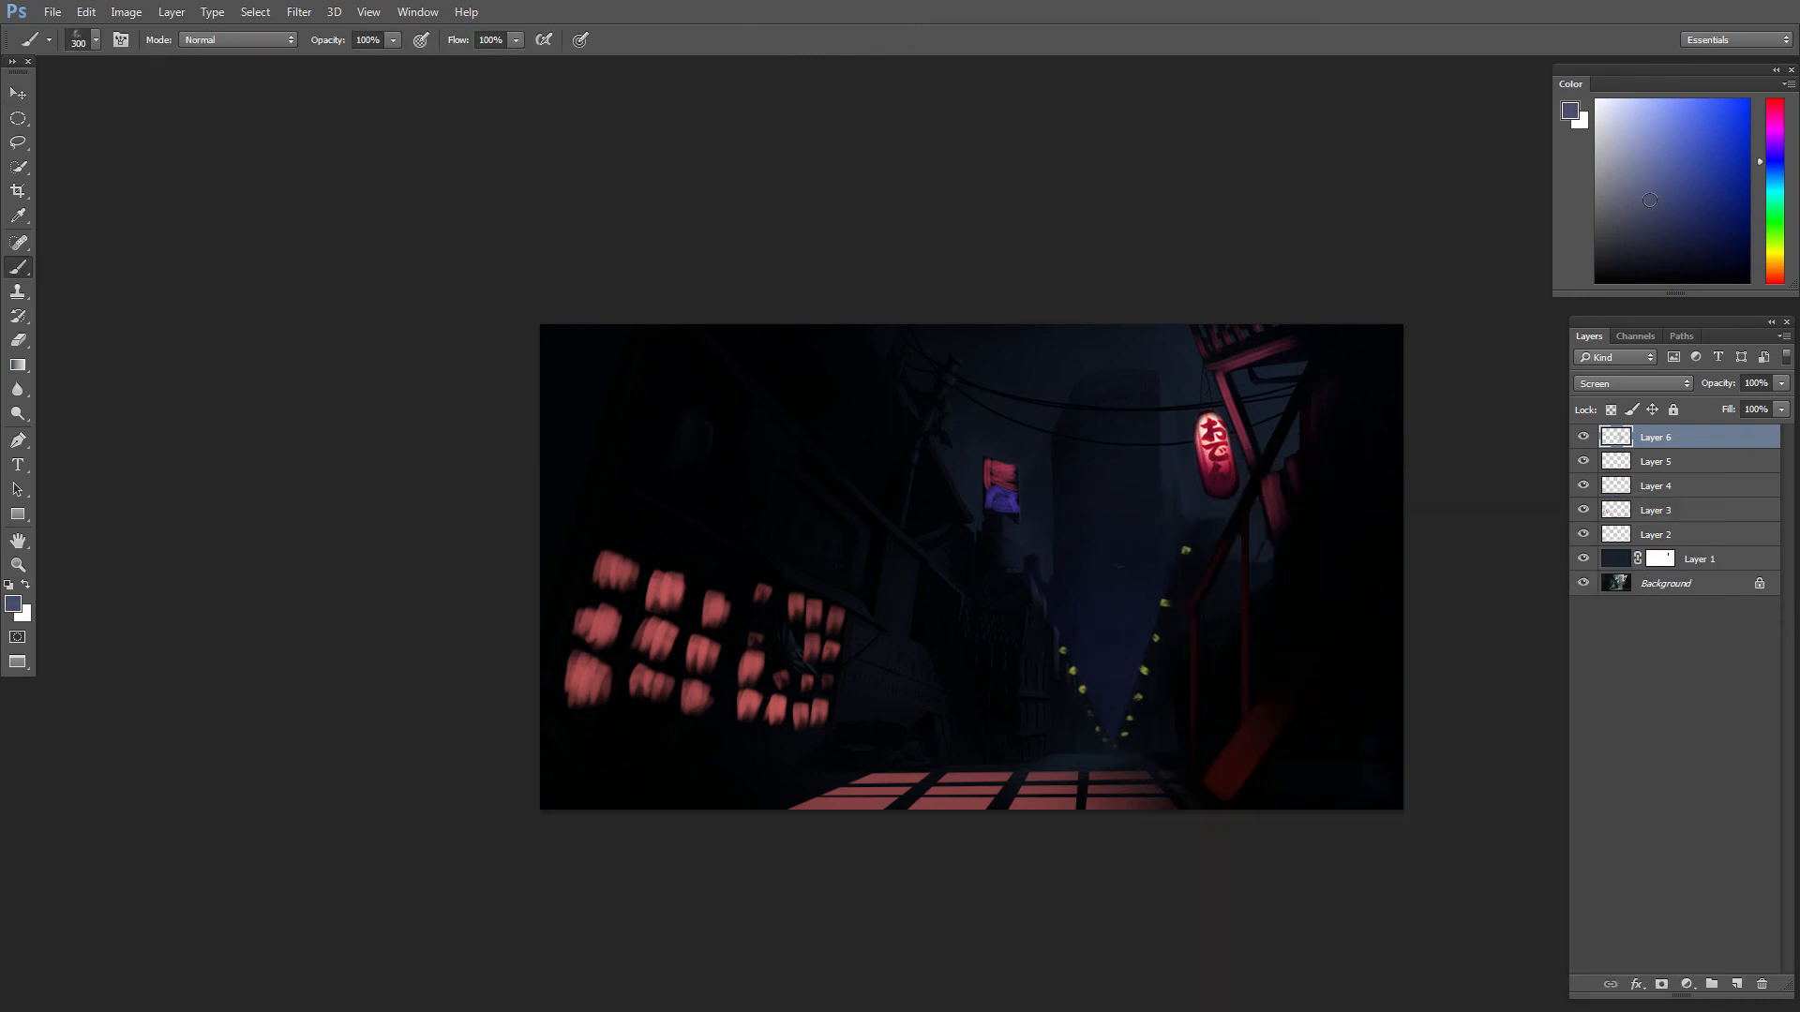
left_click(1772, 185)
key("bracketleft")
key("bracketleft")
key("bracketleft")
key("bracketleft")
key("bracketleft")
key("bracketleft")
key("bracketleft")
key("bracketleft")
key("bracketleft")
key("bracketleft")
key("bracketleft")
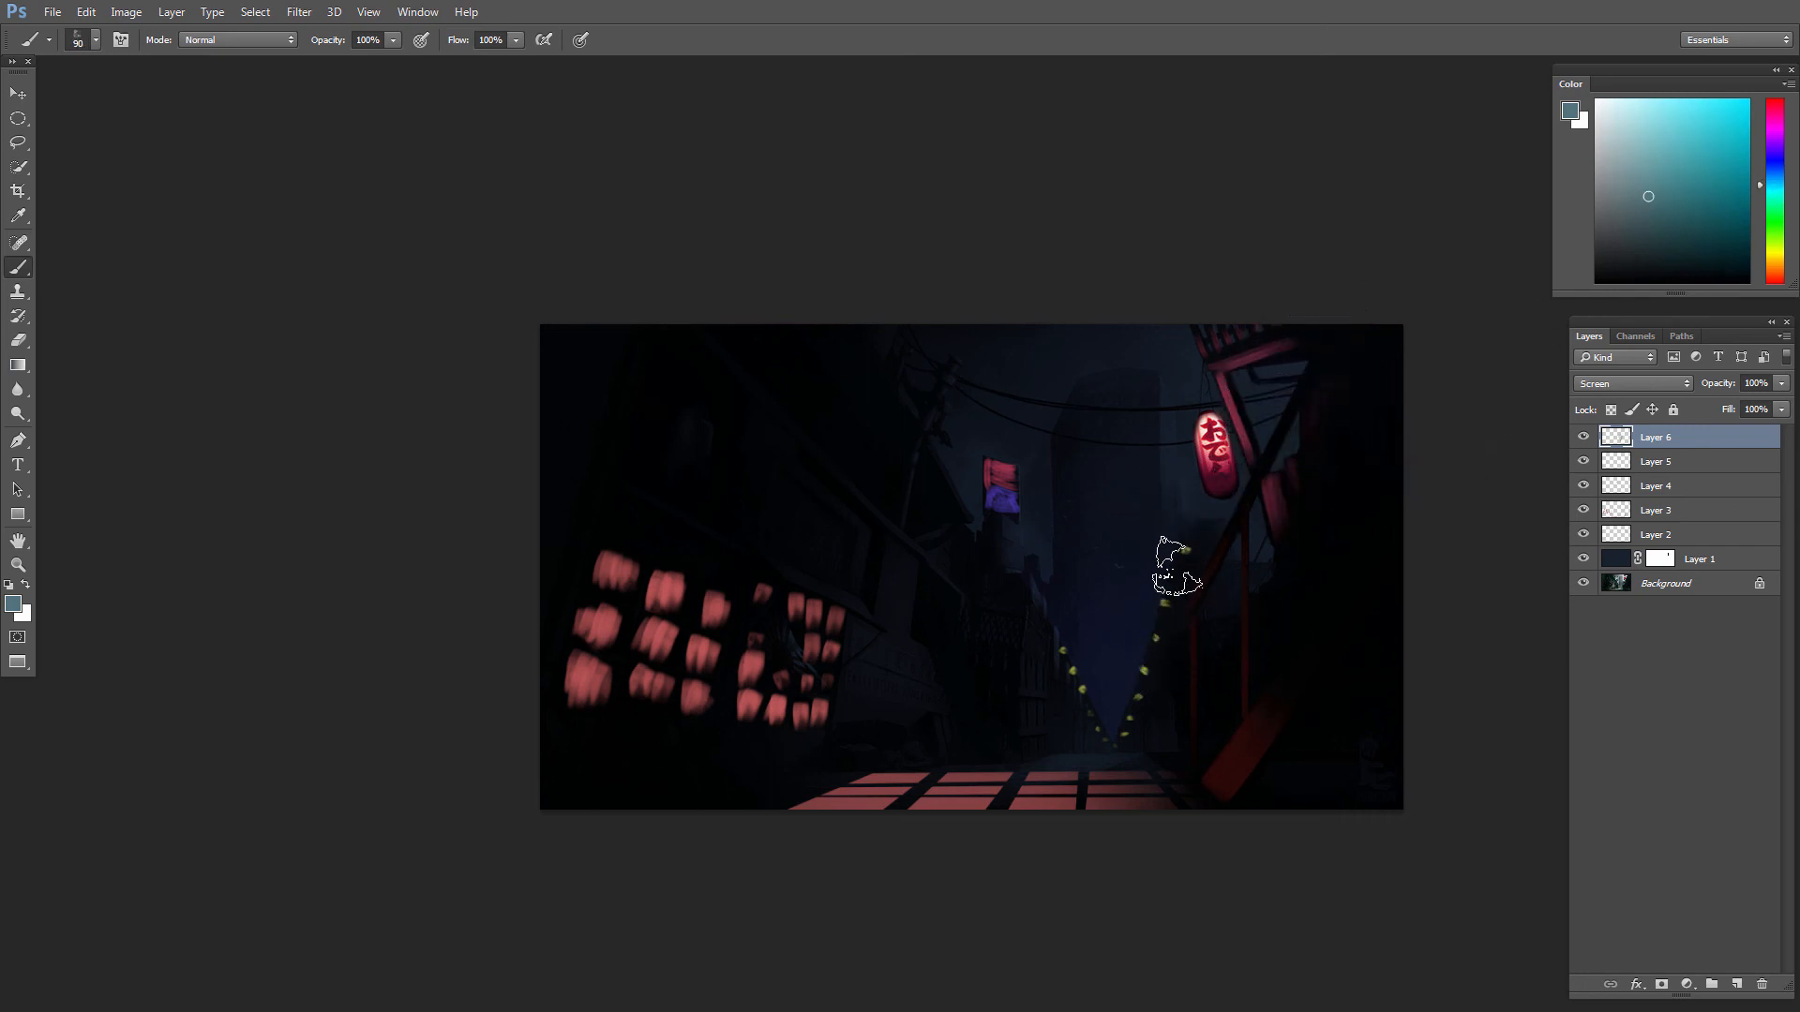
key("bracketleft")
key("bracketleft")
key("bracketleft")
Step: Paint teal light on the small roofs and posts beside both rows of lights and across the far end of the street
left_click_drag(1030, 596, 1061, 606)
left_click_drag(1173, 612, 1179, 610)
mouse_move(1029, 661)
left_mouse_down()
mouse_move(1038, 750)
mouse_move(1044, 677)
left_mouse_up()
key("bracketright")
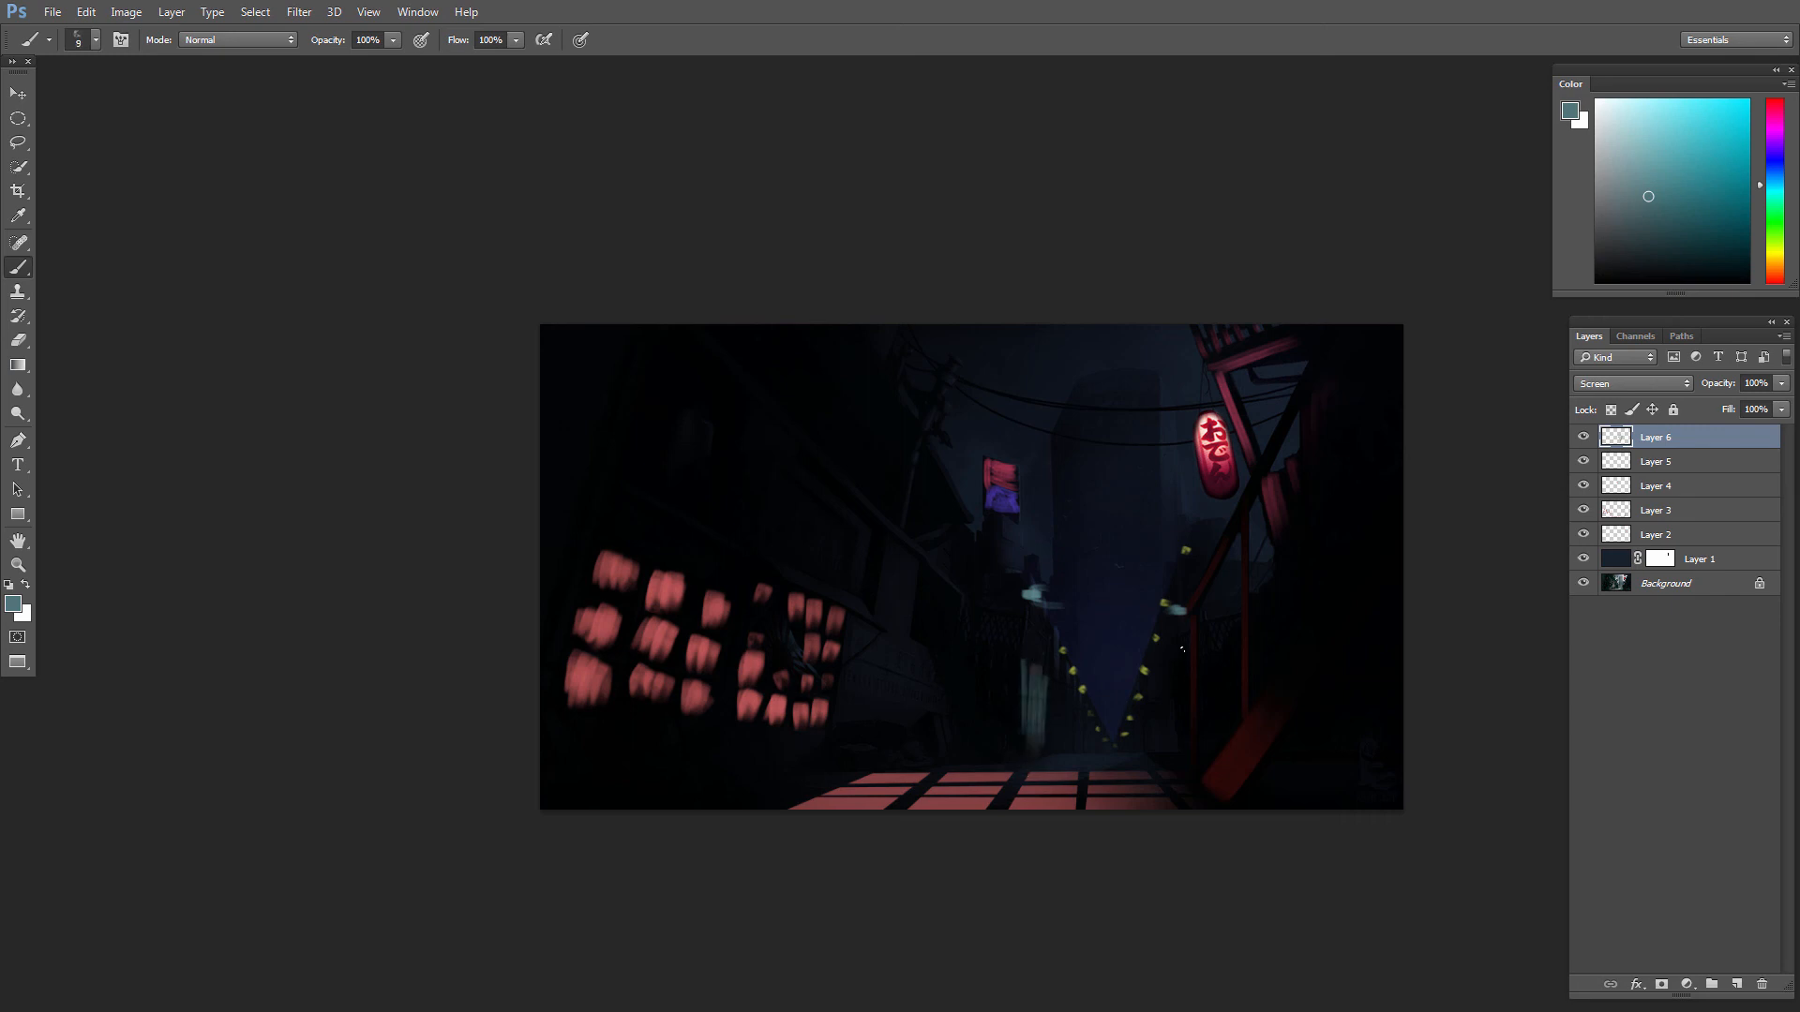
mouse_move(1179, 642)
left_mouse_down()
mouse_move(1180, 713)
mouse_move(1185, 637)
mouse_move(1201, 681)
mouse_move(1202, 634)
mouse_move(1204, 747)
mouse_move(1184, 667)
mouse_move(1184, 744)
mouse_move(1179, 700)
mouse_move(1185, 749)
left_mouse_up()
mouse_move(1024, 666)
left_mouse_down()
mouse_move(1055, 639)
mouse_move(1049, 686)
left_mouse_up()
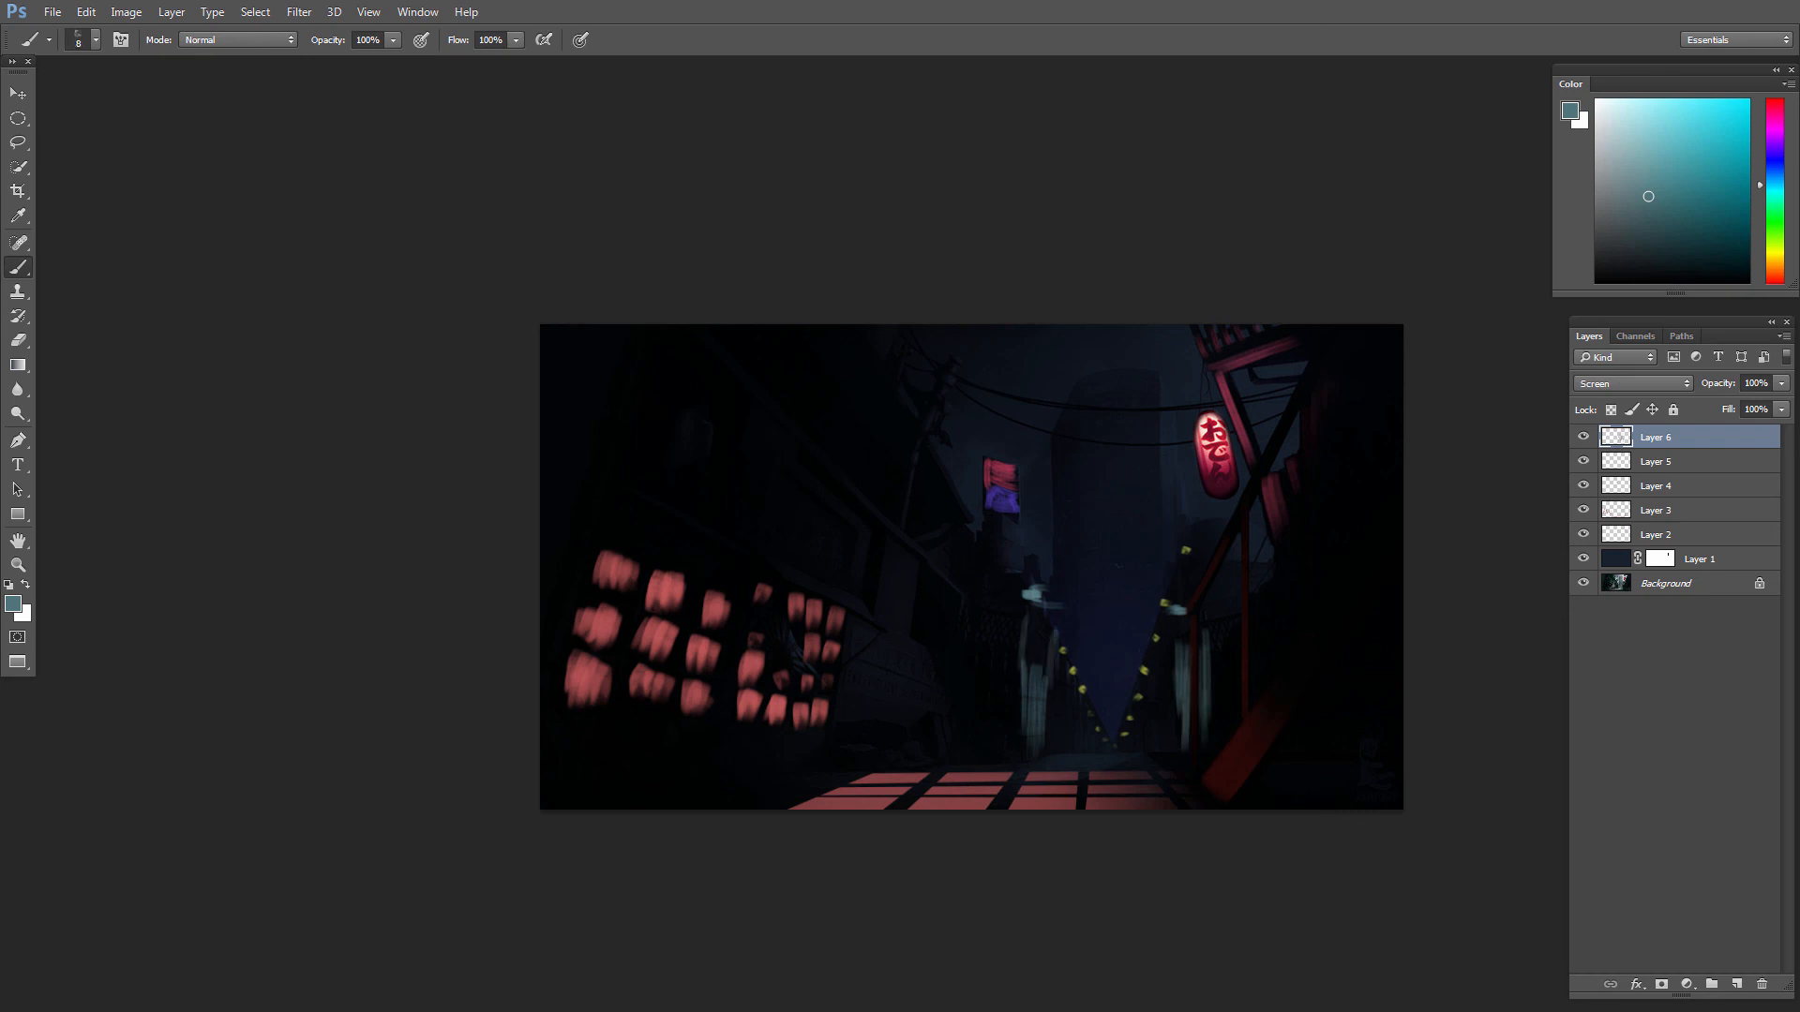
left_click_drag(1029, 616, 1048, 625)
mouse_move(1119, 758)
left_mouse_down()
mouse_move(1031, 751)
mouse_move(1143, 754)
mouse_move(943, 755)
mouse_move(1095, 760)
mouse_move(1087, 733)
mouse_move(964, 747)
left_mouse_up()
key("e")
key("b")
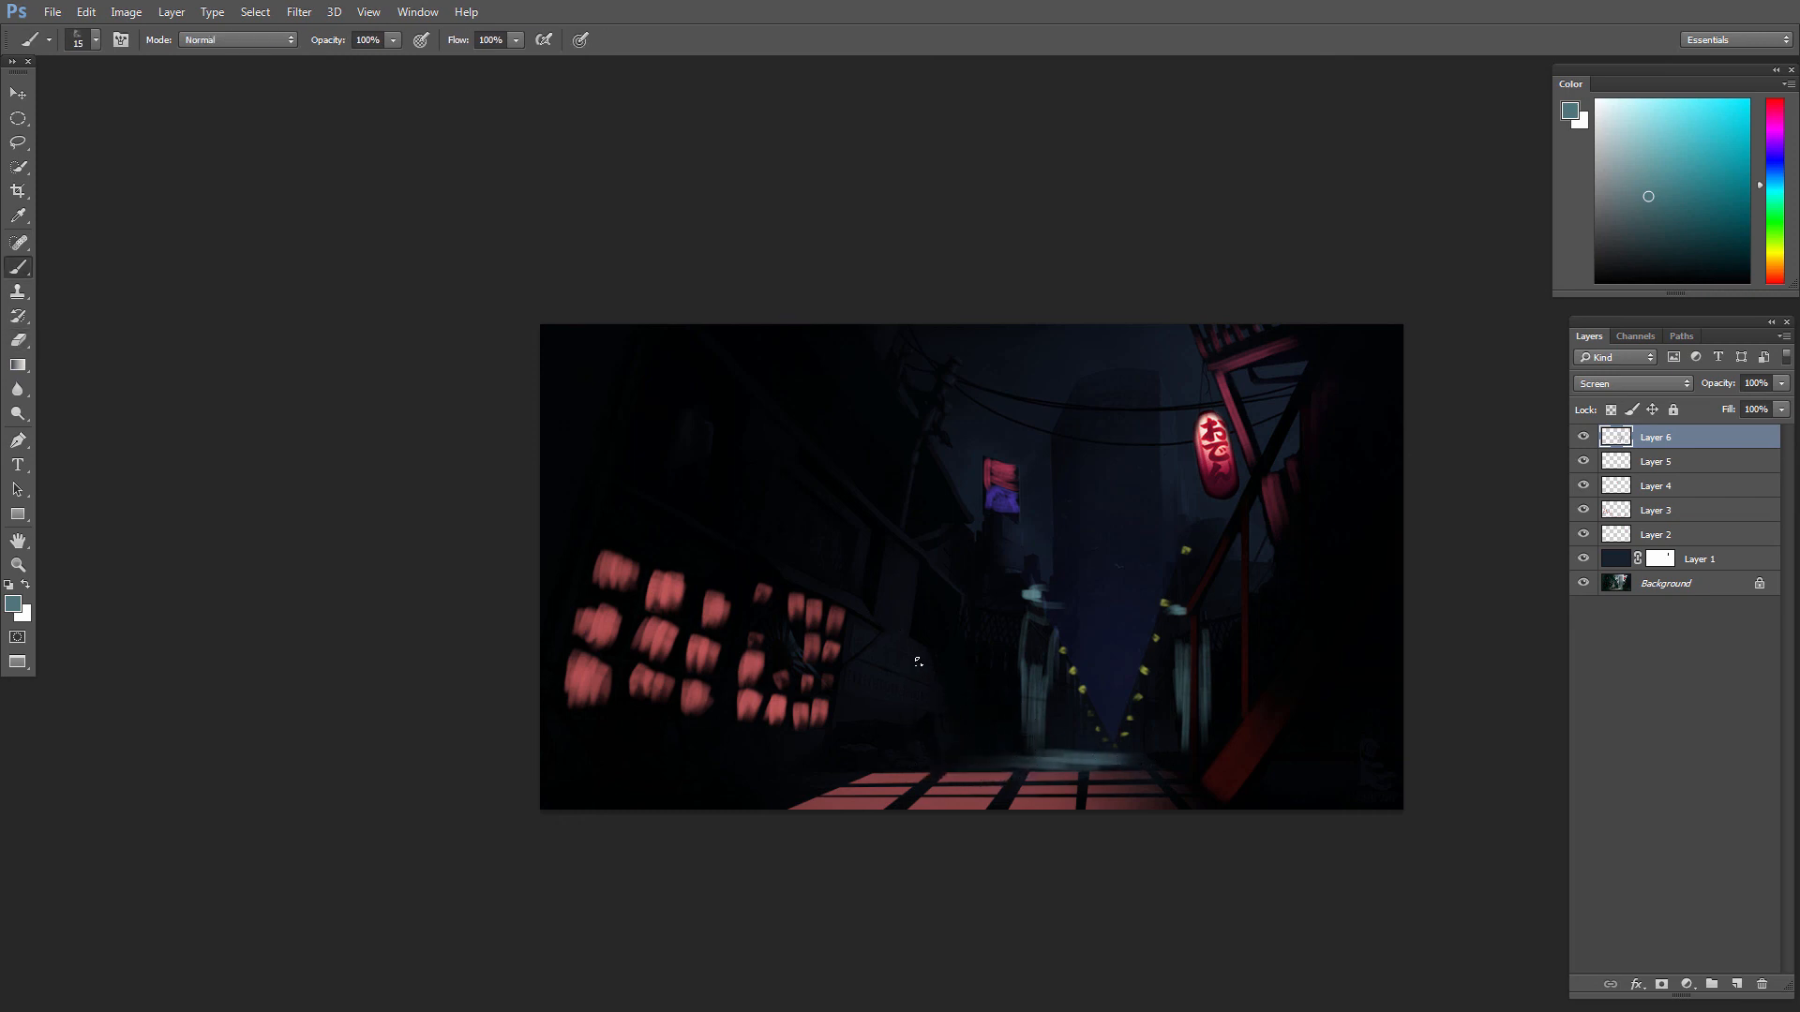
Step: Enlarge the brush to 45 px, sample the painted teal, paint light on the wall beside the red windows, and soften it with the eraser
key("l")
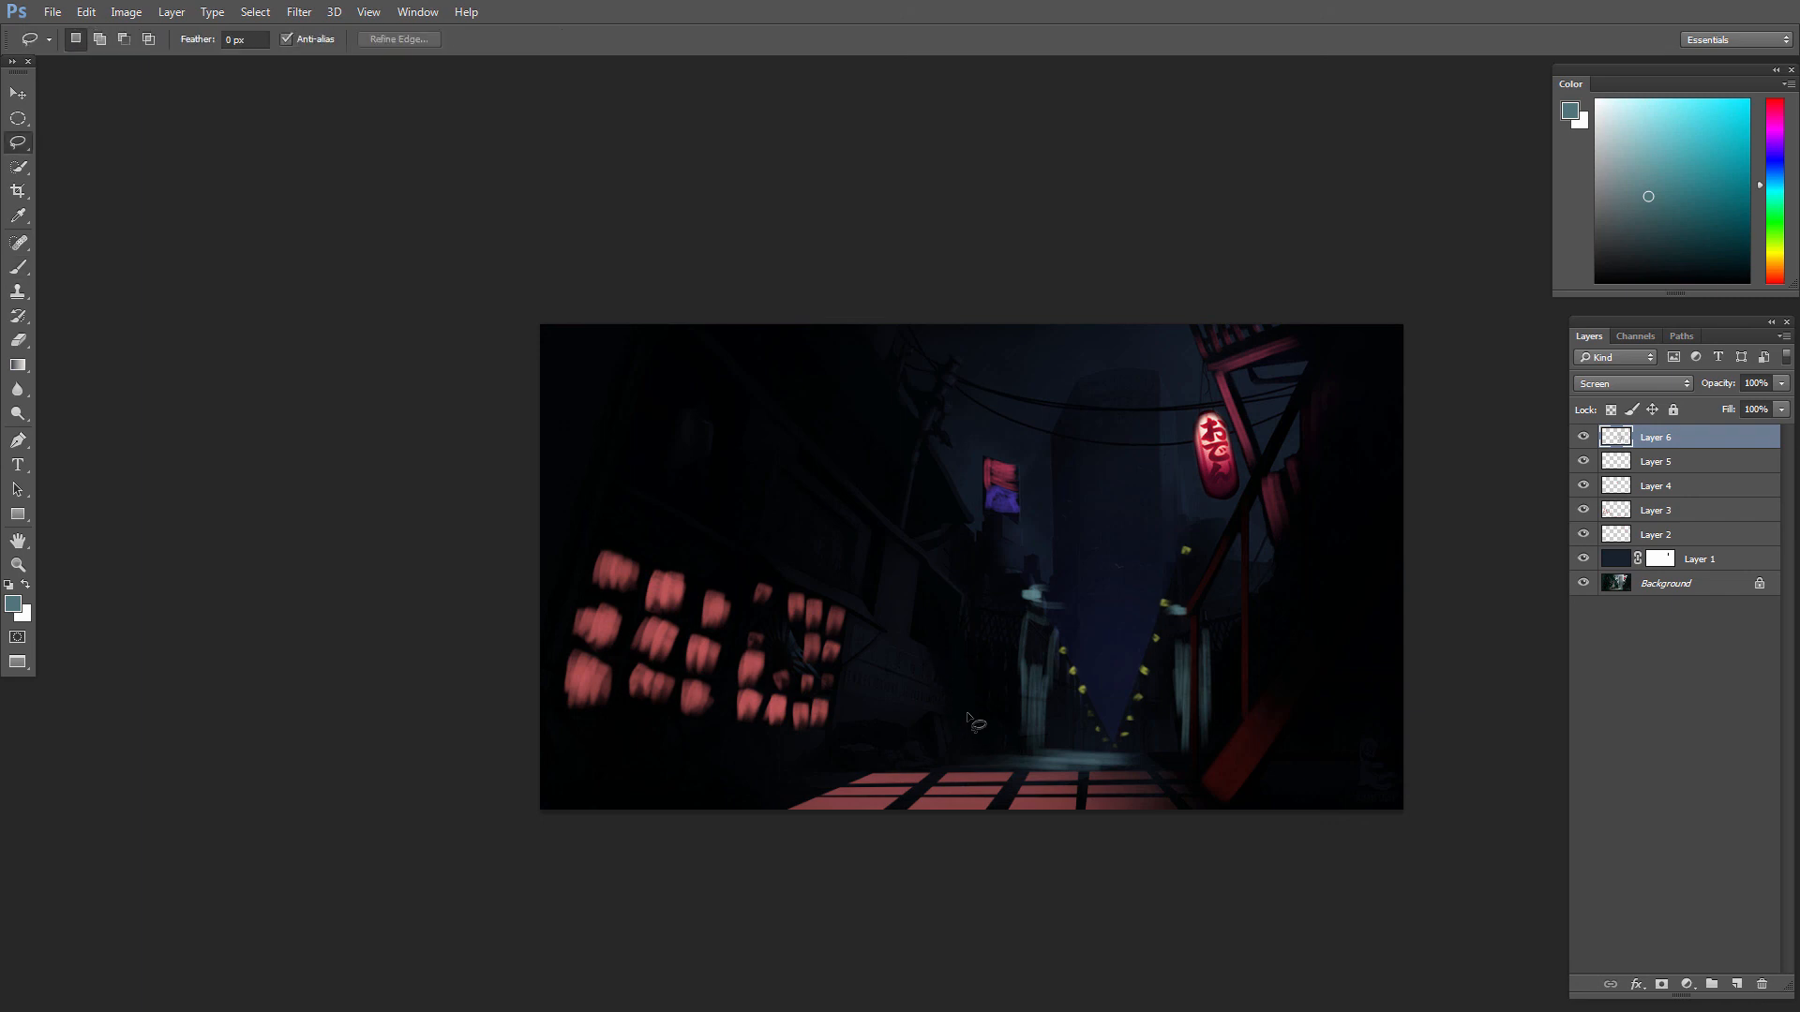
key("alt")
key("b")
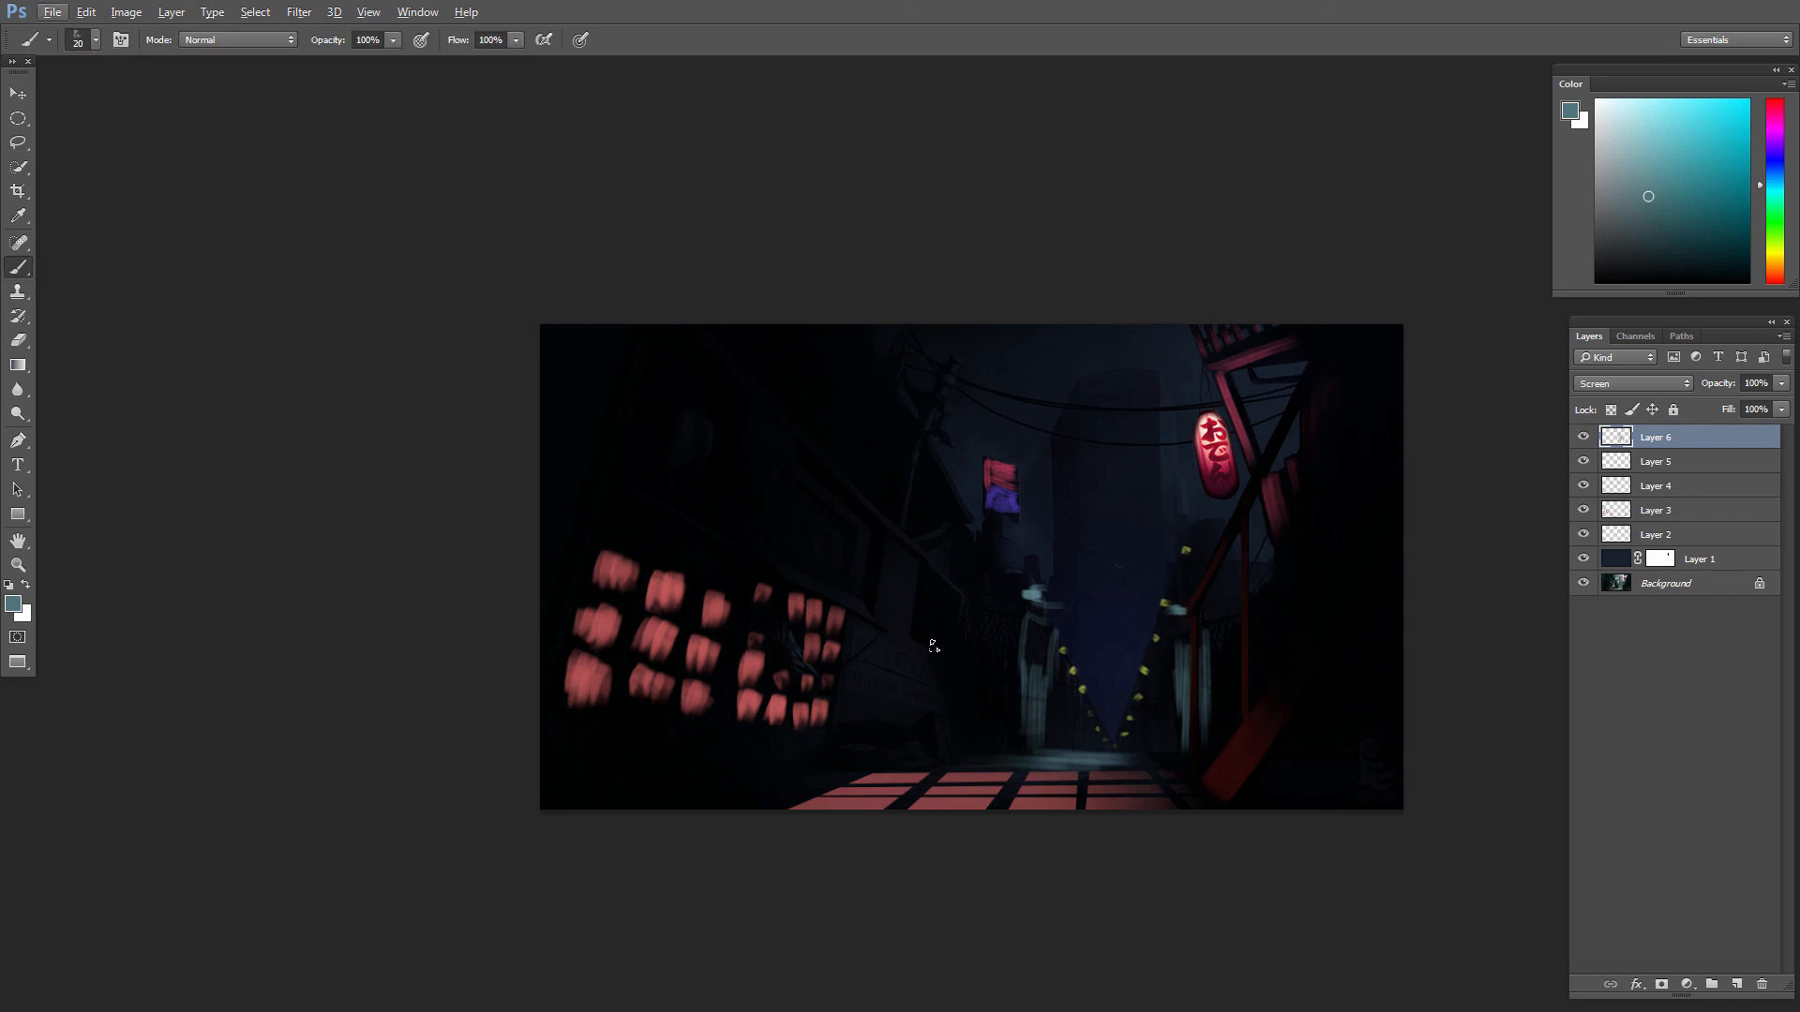
key("bracketright")
key("bracketright")
key("bracketright")
key("bracketright")
key("bracketright")
key("space")
left_click_drag(953, 678, 956, 660)
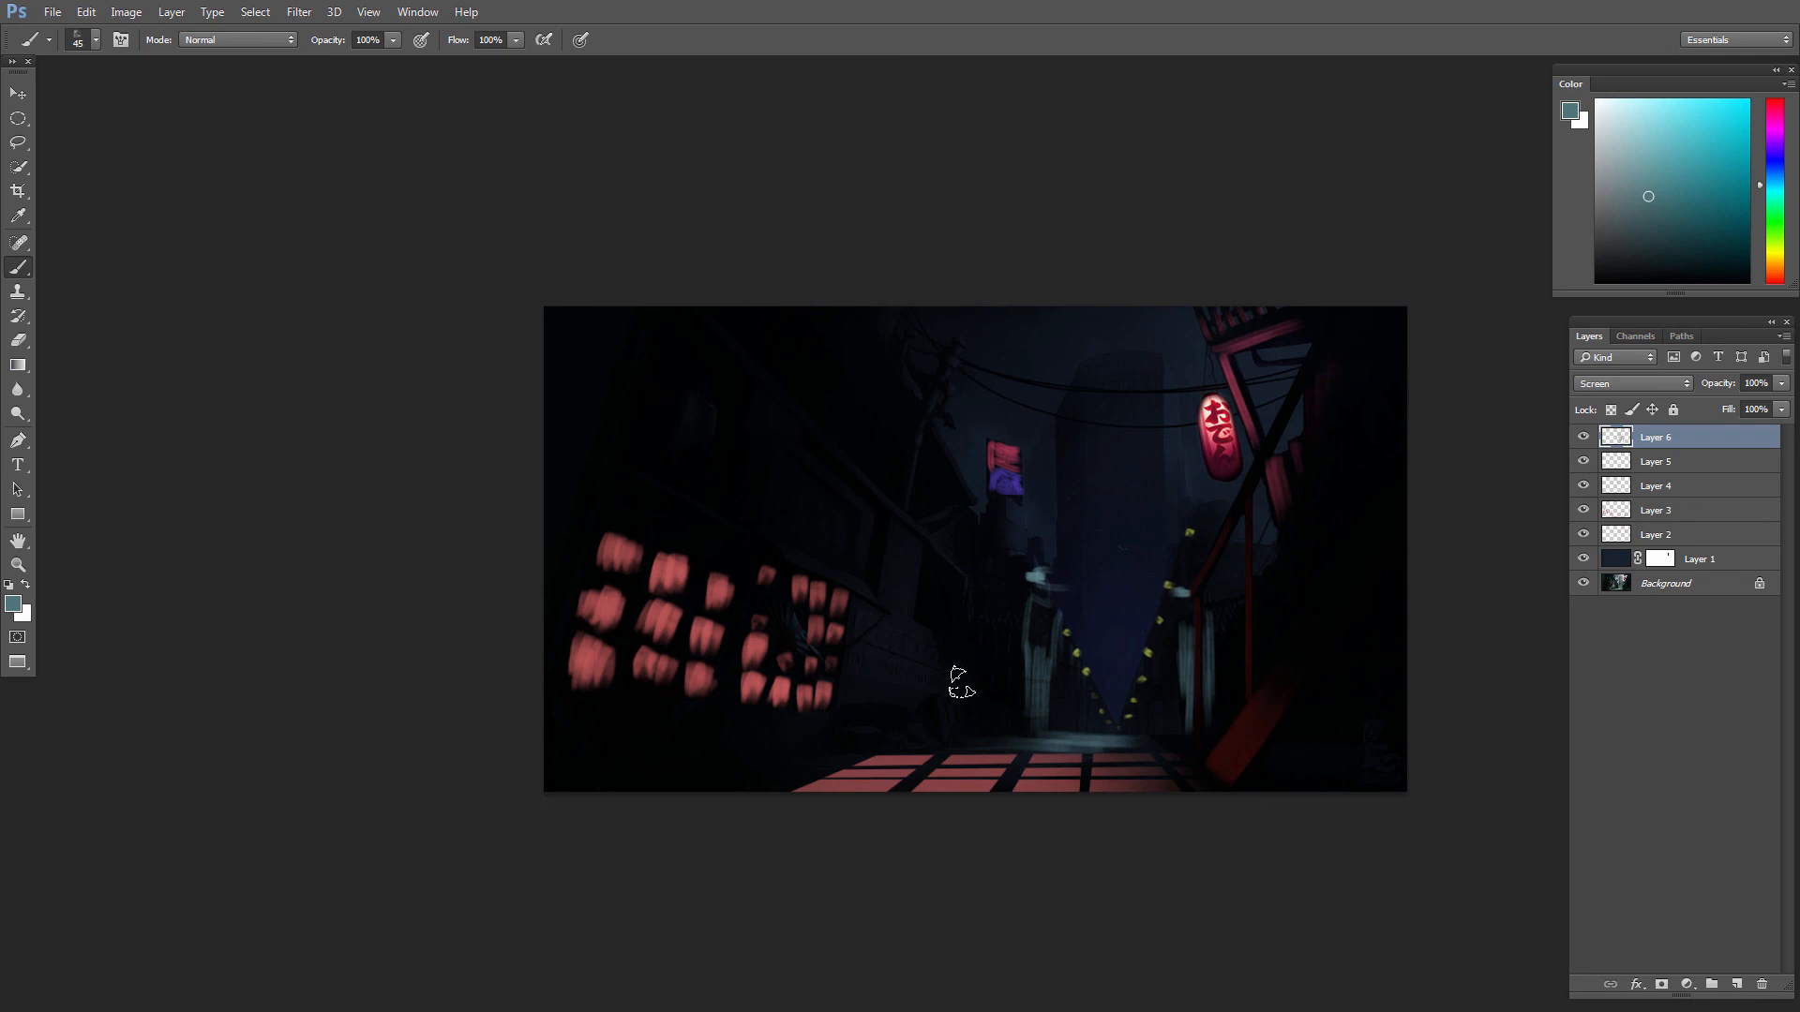
left_click(1041, 573, "alt")
left_click_drag(924, 632, 907, 692)
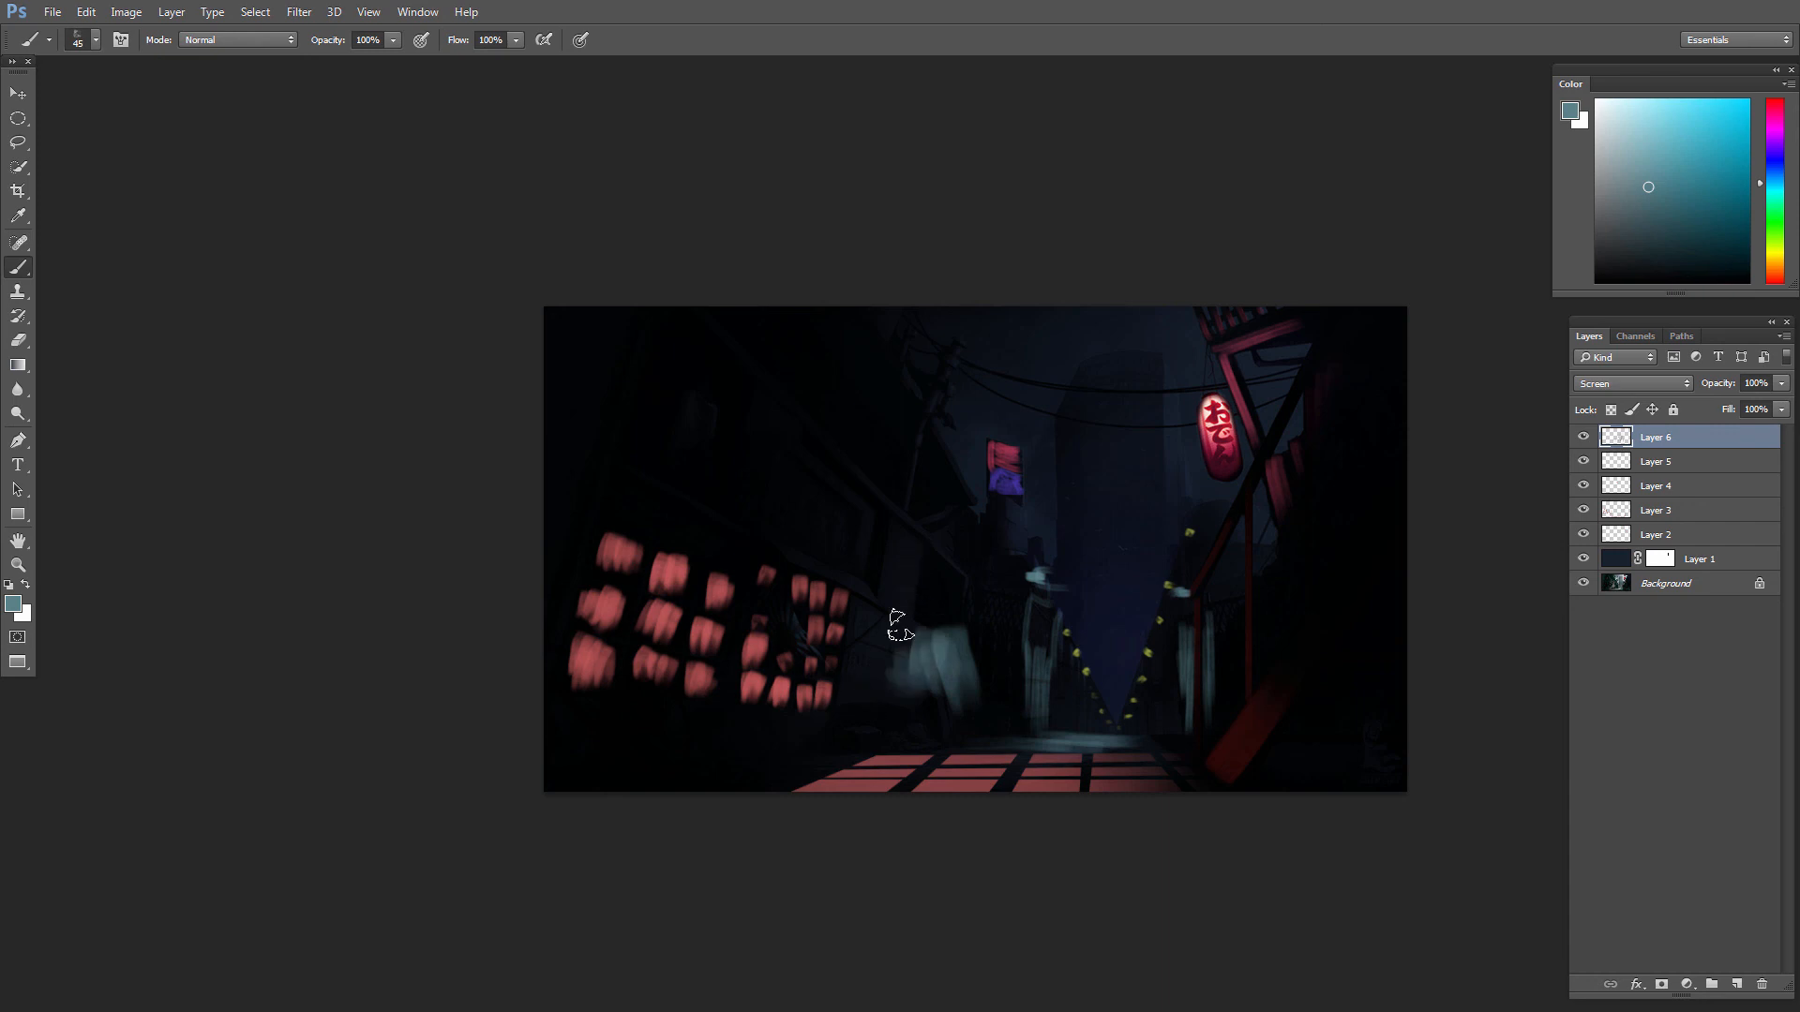
left_click_drag(912, 553, 895, 637)
key("e")
left_click_drag(896, 551, 903, 566)
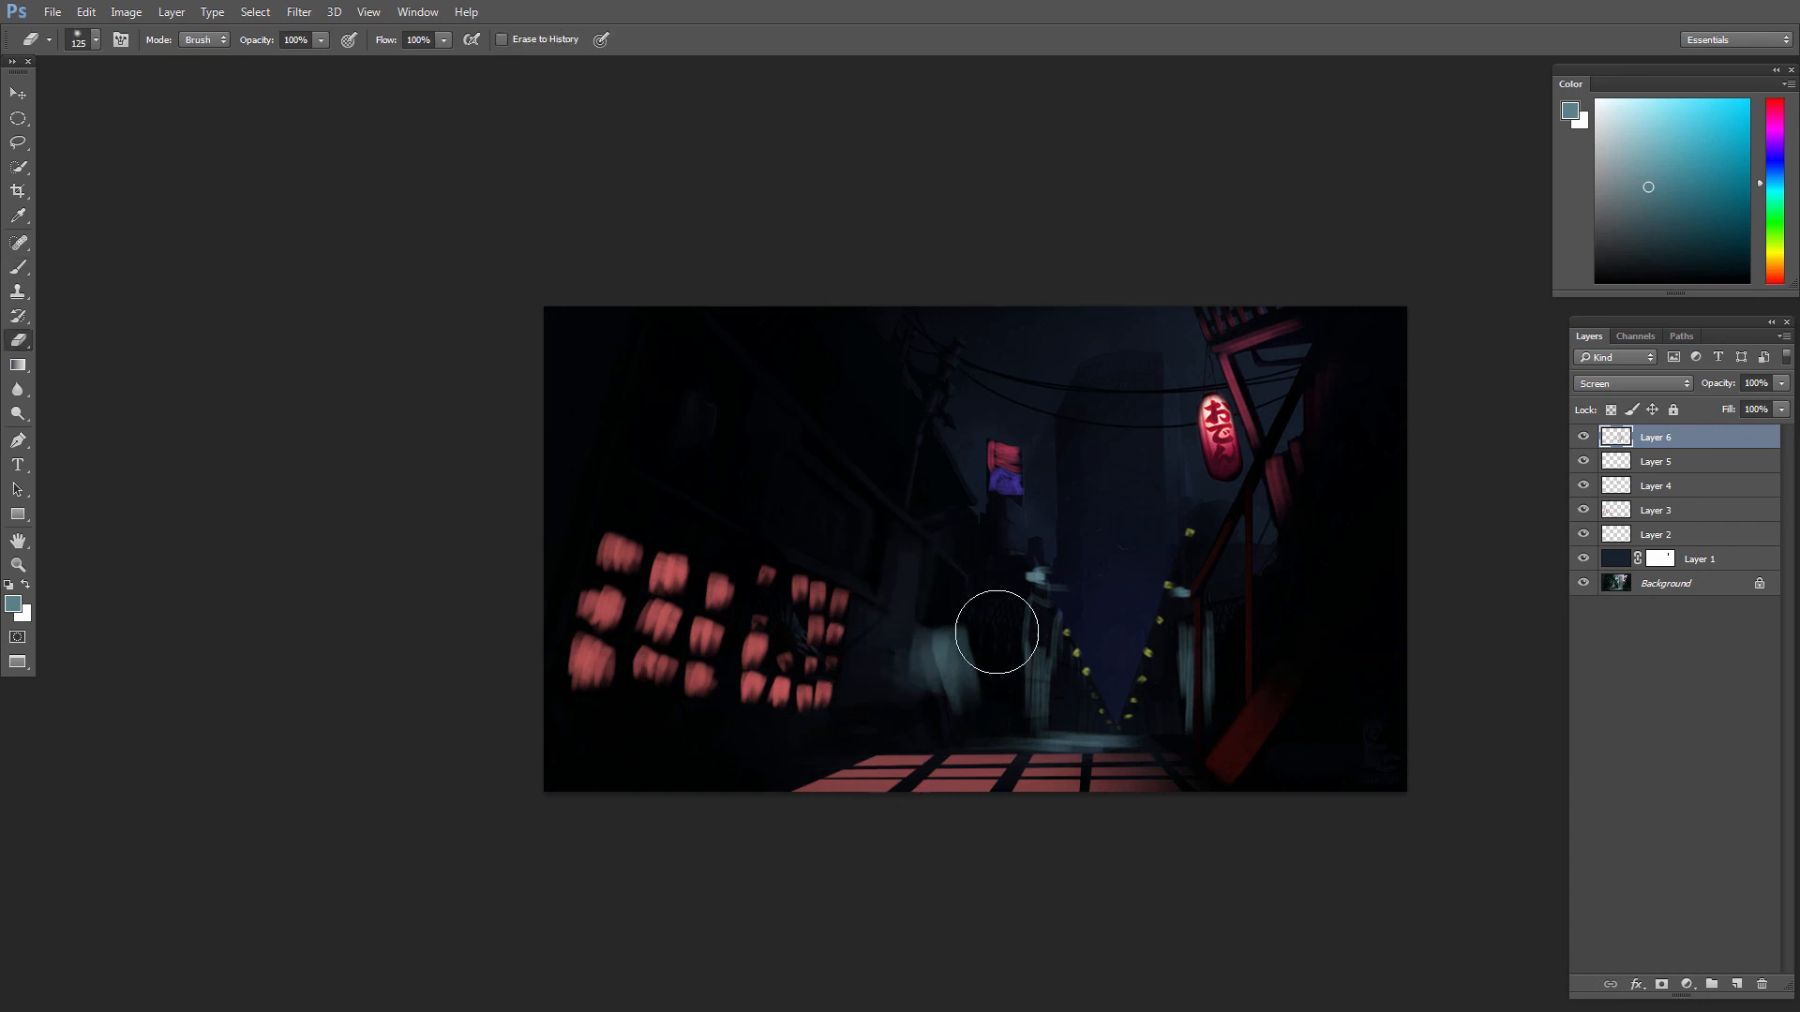
Step: Paint teal highlights along the beams and upper wall beside the red windows with a smaller brush of about 25 px
key("b")
key("bracketleft")
key("bracketleft")
key("bracketleft")
key("bracketleft")
key("bracketleft")
key("bracketleft")
key("bracketleft")
key("bracketleft")
key("bracketleft")
key("bracketleft")
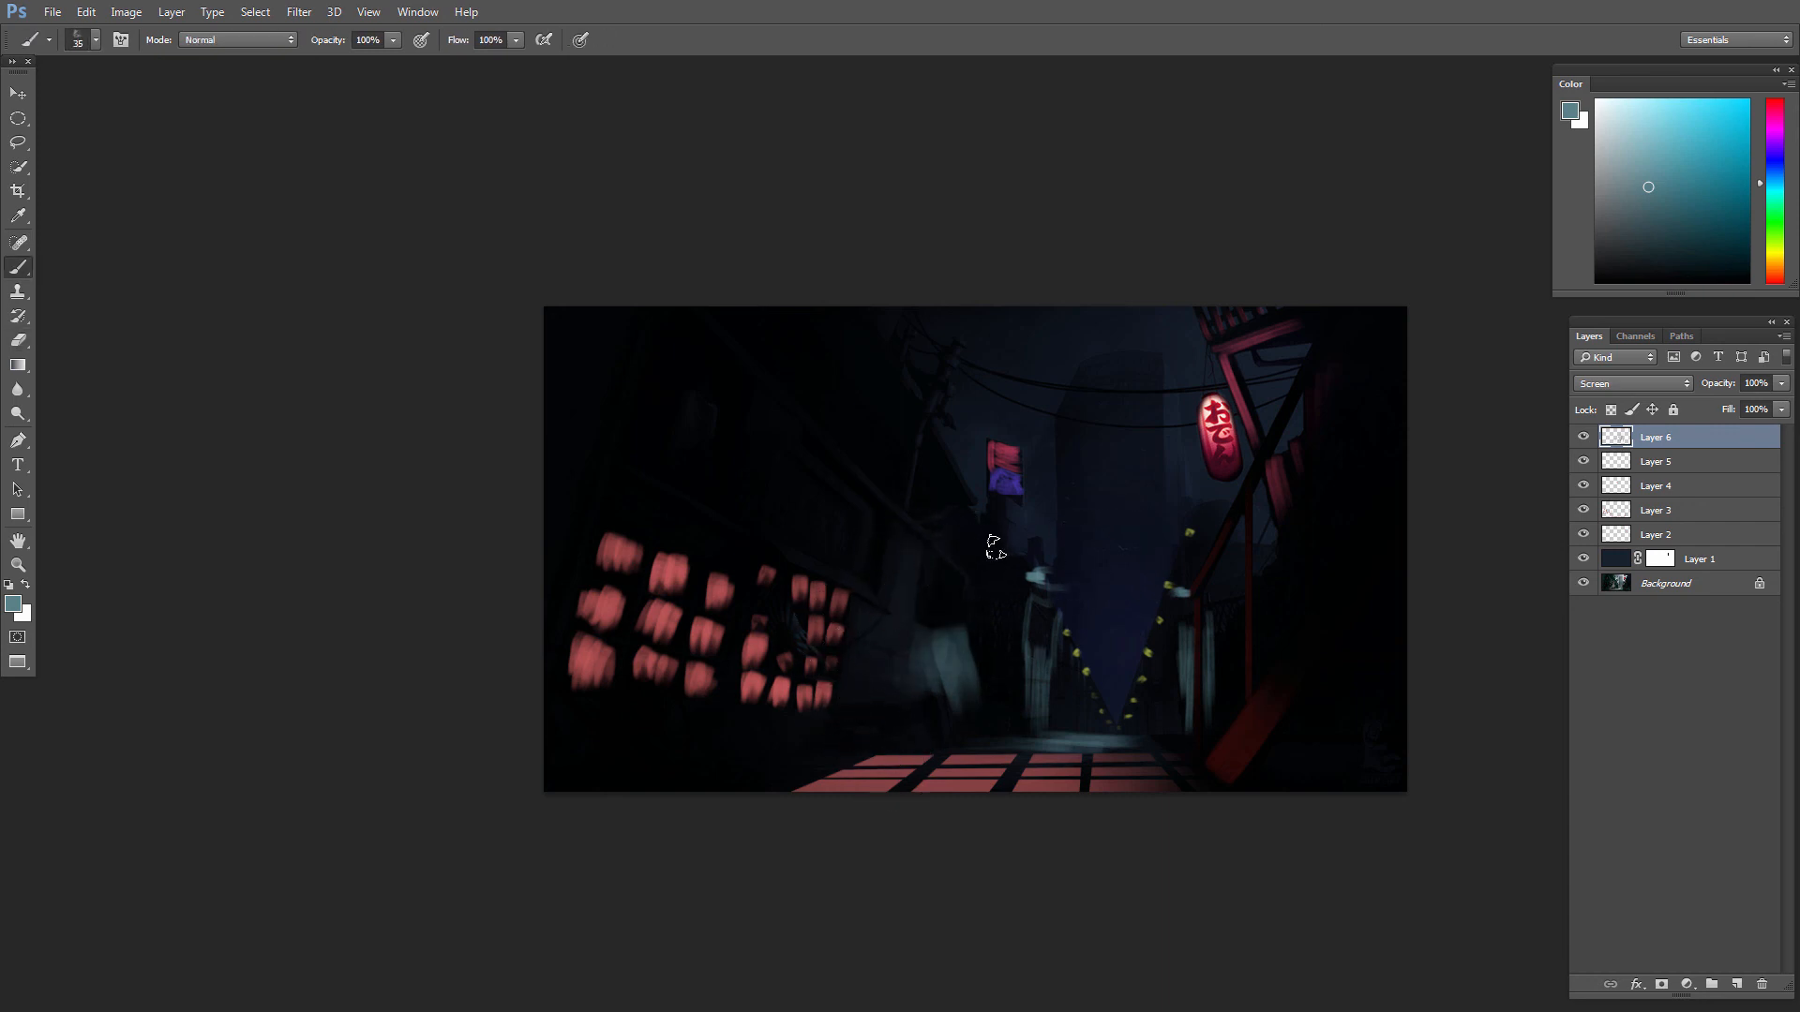
mouse_move(917, 532)
left_mouse_down()
mouse_move(979, 585)
mouse_move(960, 627)
left_mouse_up()
mouse_move(909, 509)
left_mouse_down()
mouse_move(978, 477)
mouse_move(923, 430)
mouse_move(982, 516)
mouse_move(957, 529)
mouse_move(949, 507)
mouse_move(954, 529)
mouse_move(953, 495)
mouse_move(946, 552)
mouse_move(907, 526)
mouse_move(943, 552)
left_mouse_up()
key("bracketright")
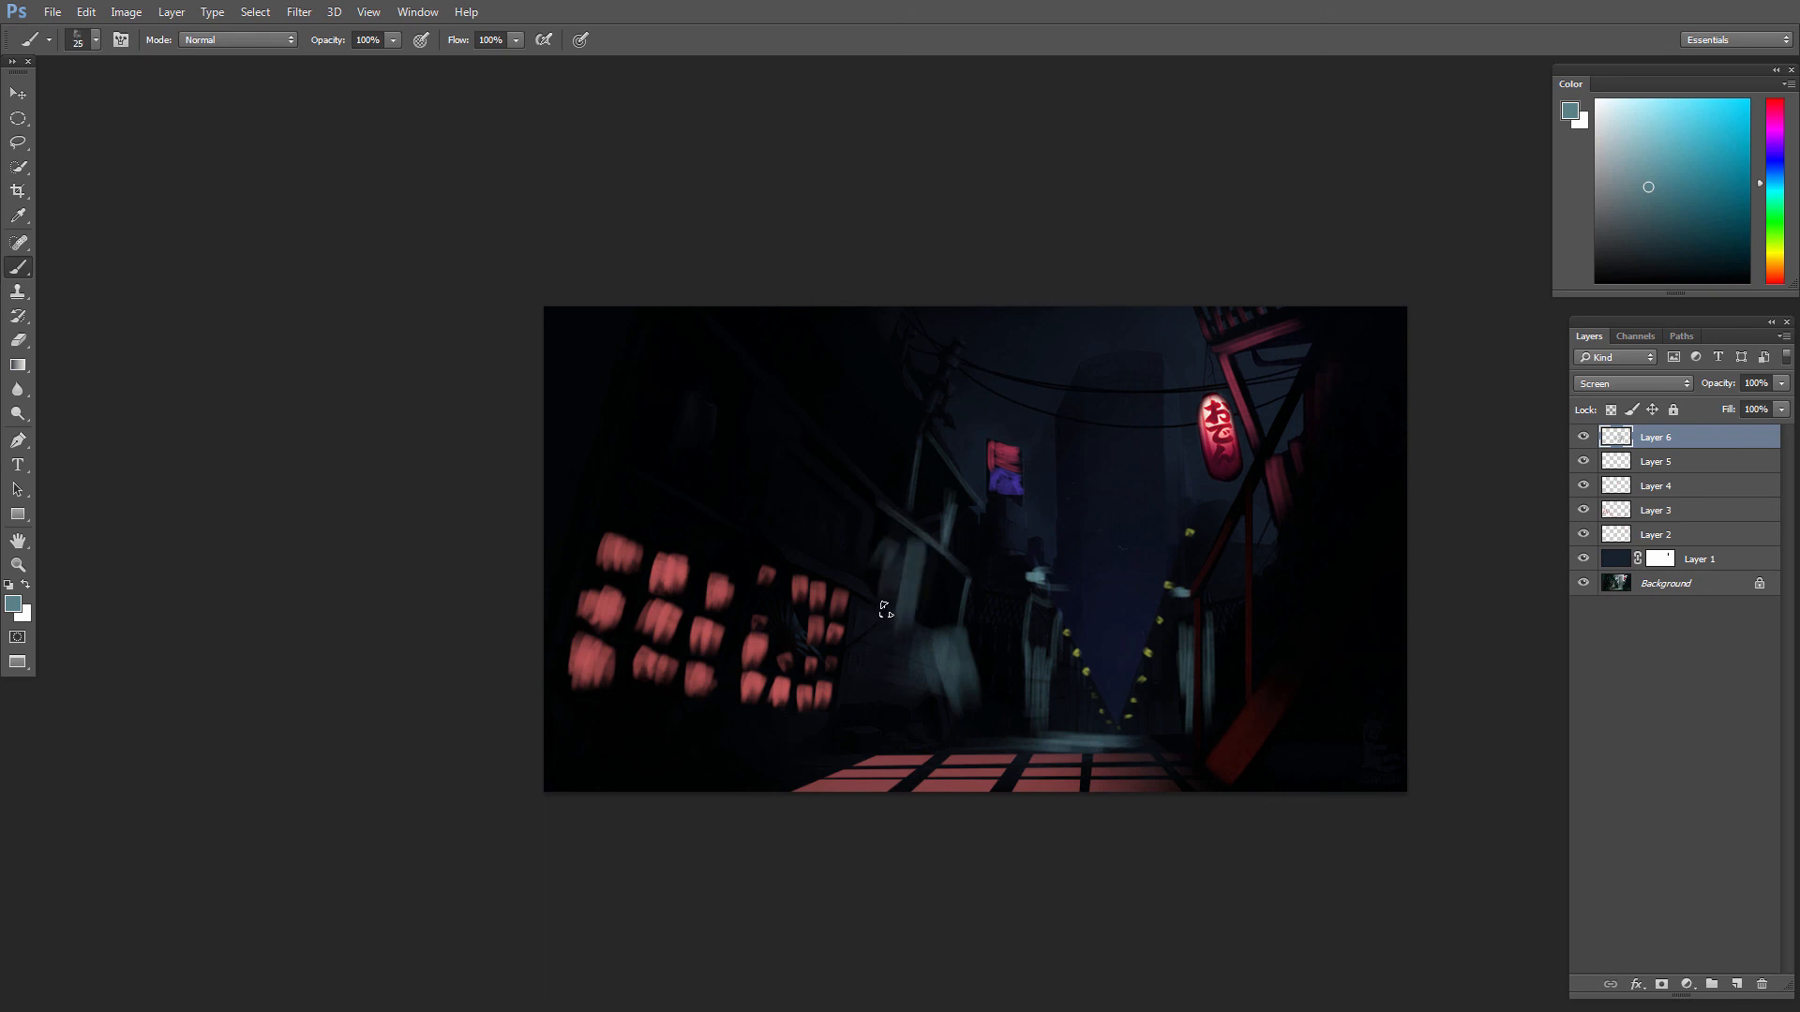
key("e")
key("b")
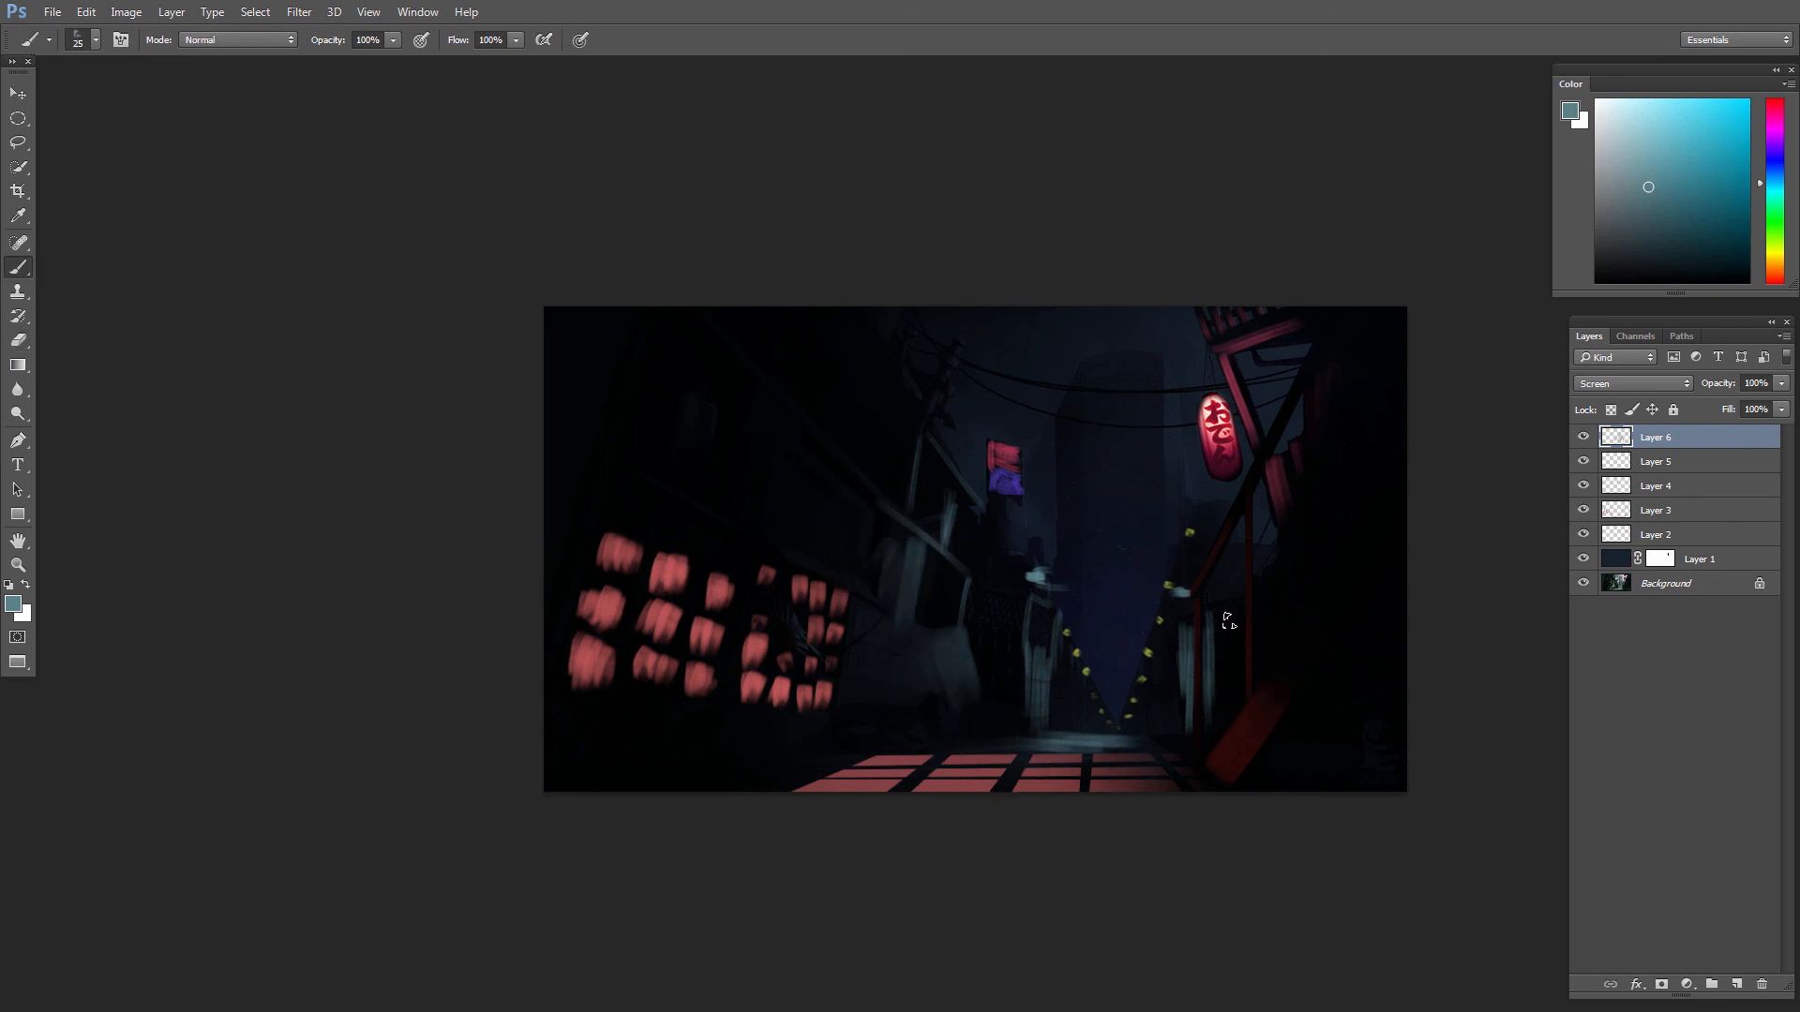
Step: Try shifting the whole haze layer's hue to +16 and its saturation to +52
scroll(1187, 707, "down", 3)
scroll(1160, 683, "up", 1)
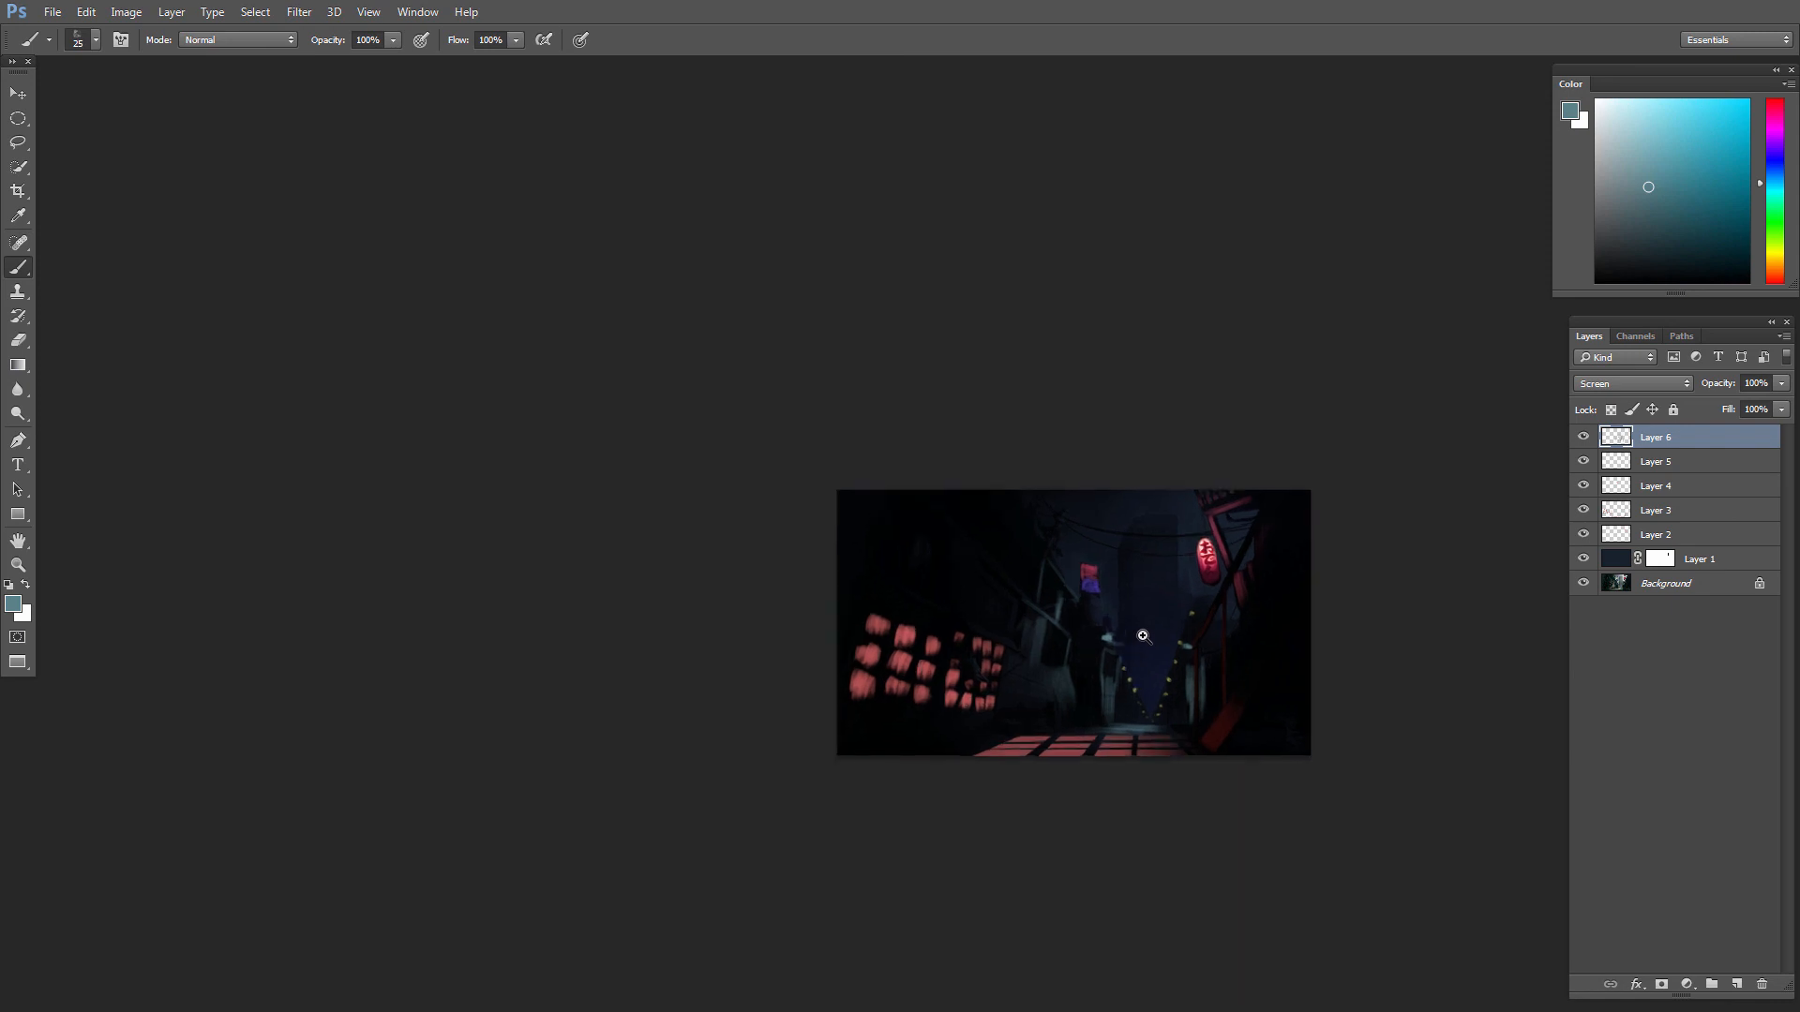
key("ctrl+u")
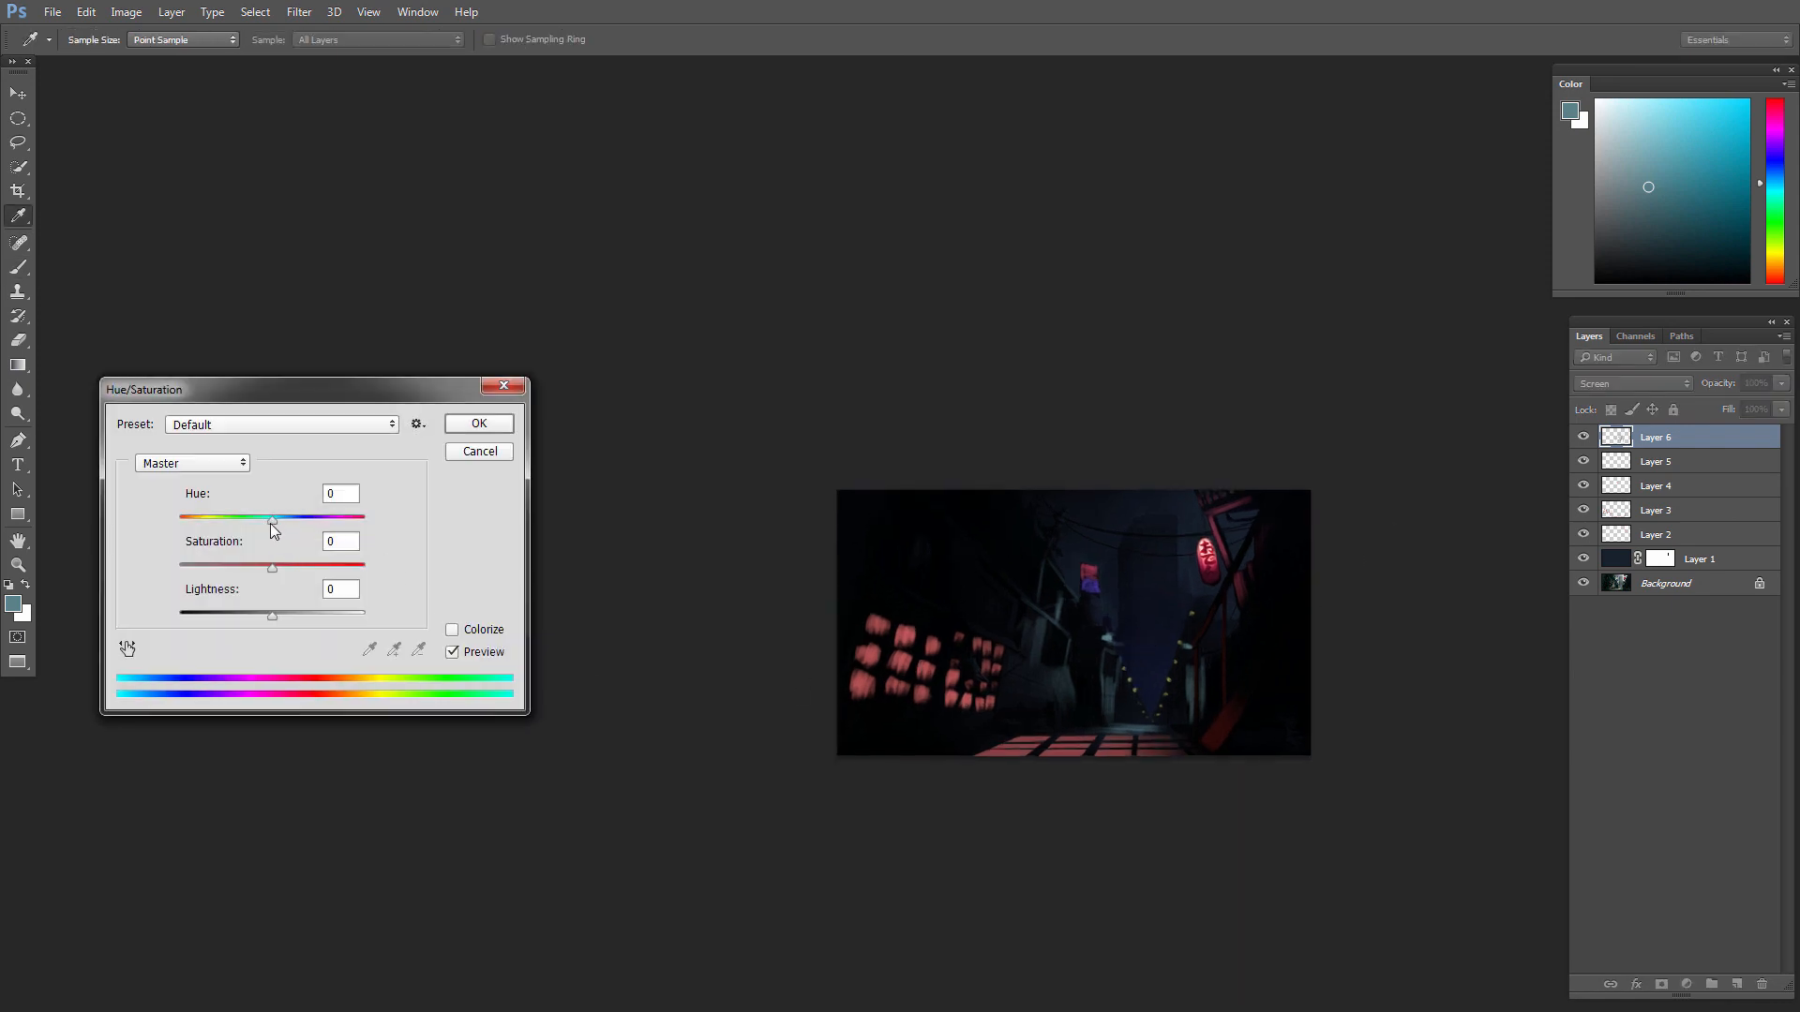
left_click_drag(273, 524, 320, 572)
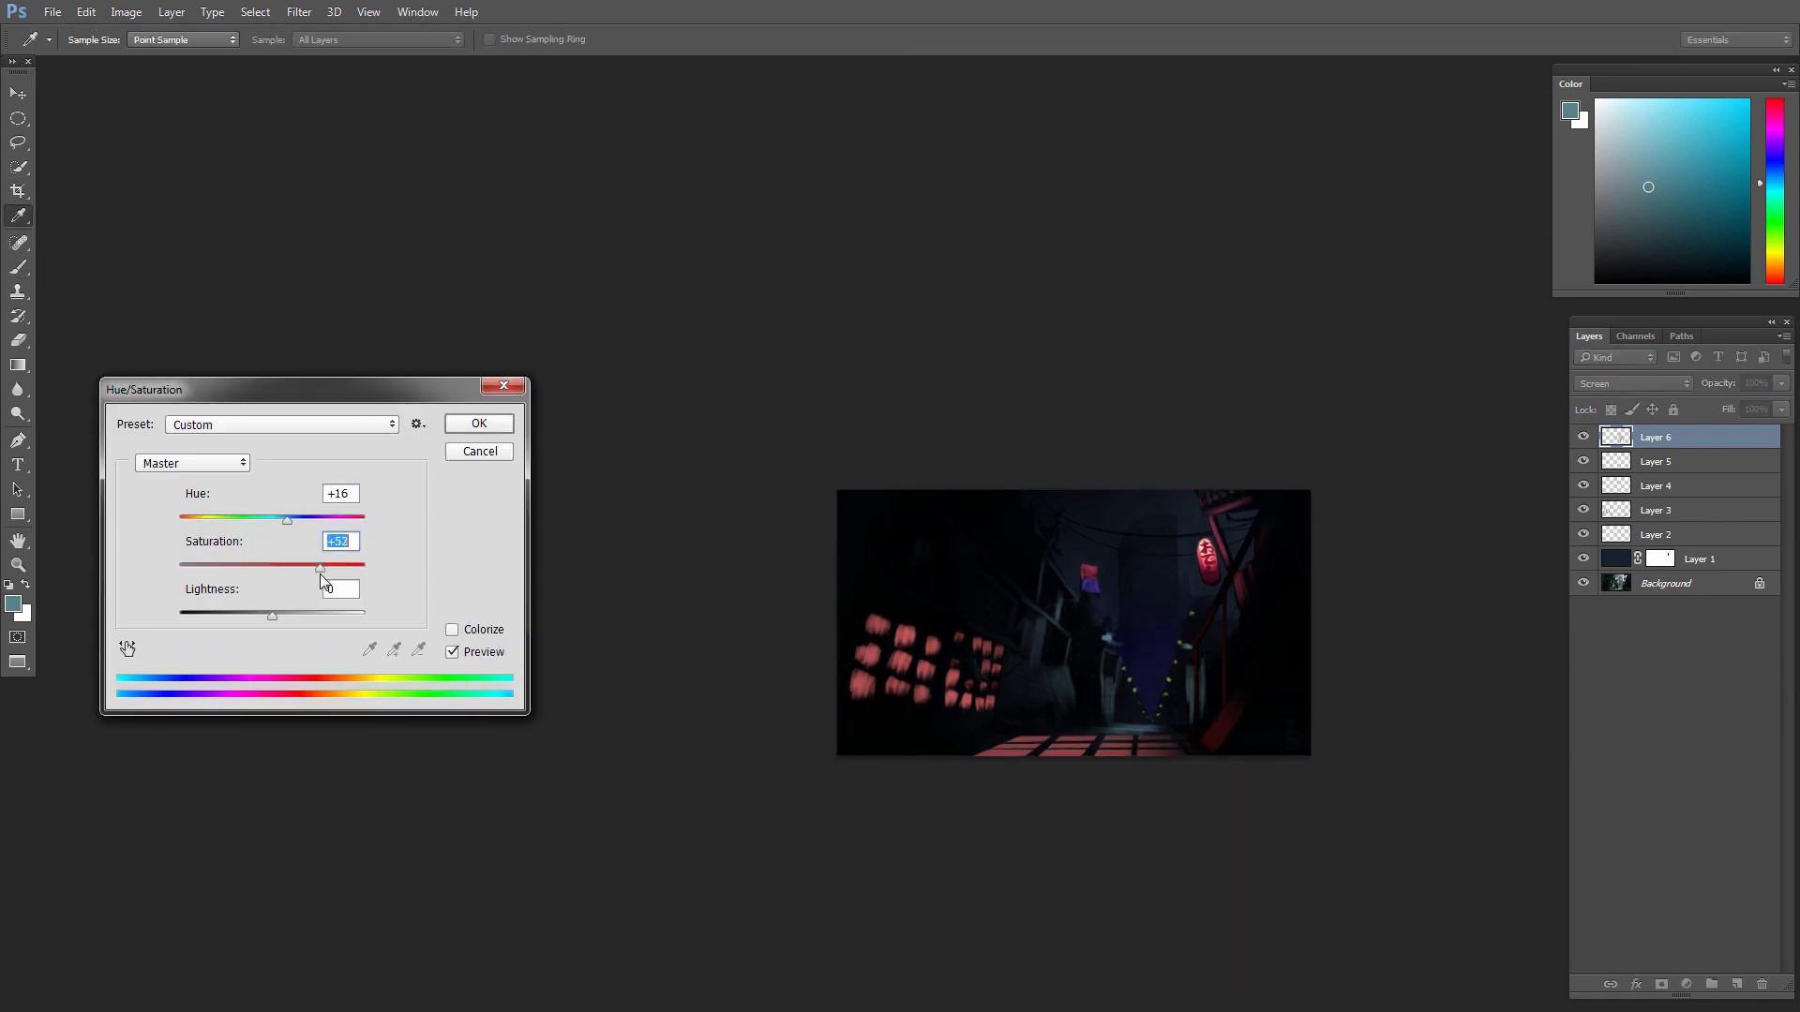
left_click(482, 426)
Step: Lasso the teal light on the buildings and street, shift its hue to +143 and saturation to +67, and deselect
scroll(1200, 649, "up", 3)
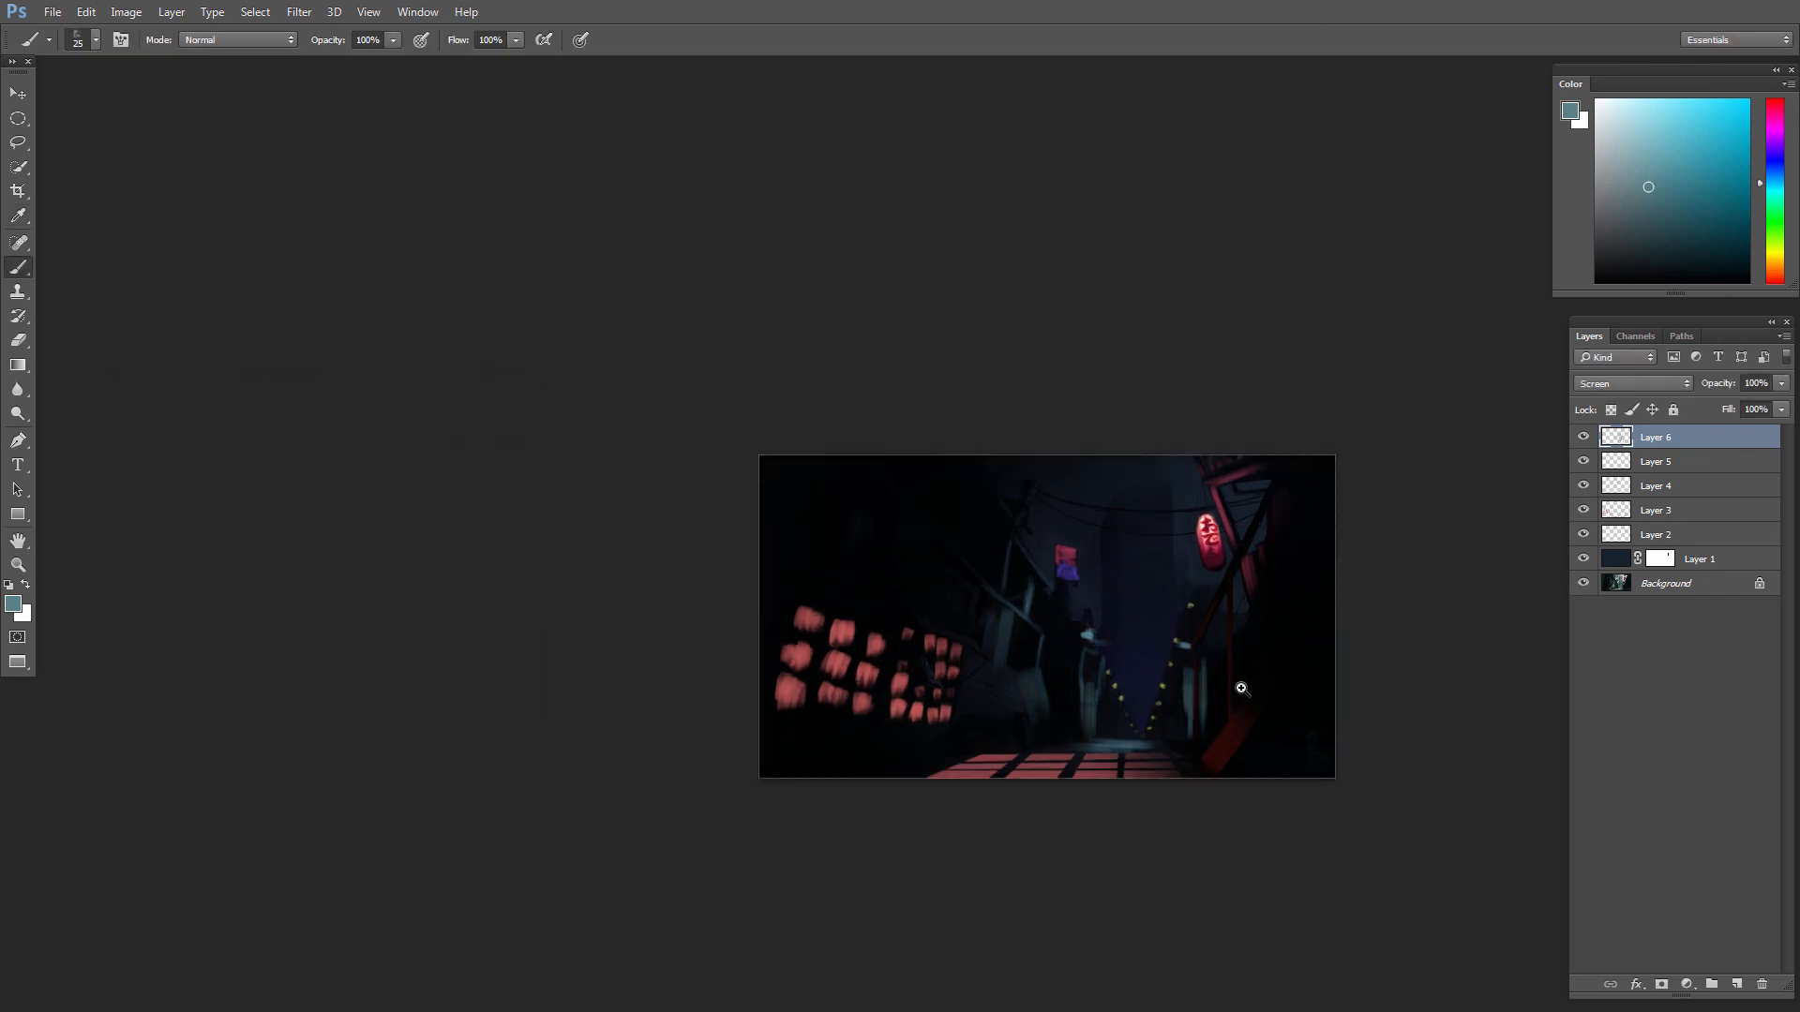
key("l")
mouse_move(1035, 624)
left_mouse_down()
mouse_move(1082, 750)
mouse_move(1106, 760)
mouse_move(1162, 635)
mouse_move(1238, 725)
mouse_move(1162, 808)
mouse_move(909, 794)
mouse_move(815, 651)
mouse_move(883, 495)
mouse_move(912, 478)
mouse_move(980, 520)
mouse_move(978, 565)
left_mouse_up()
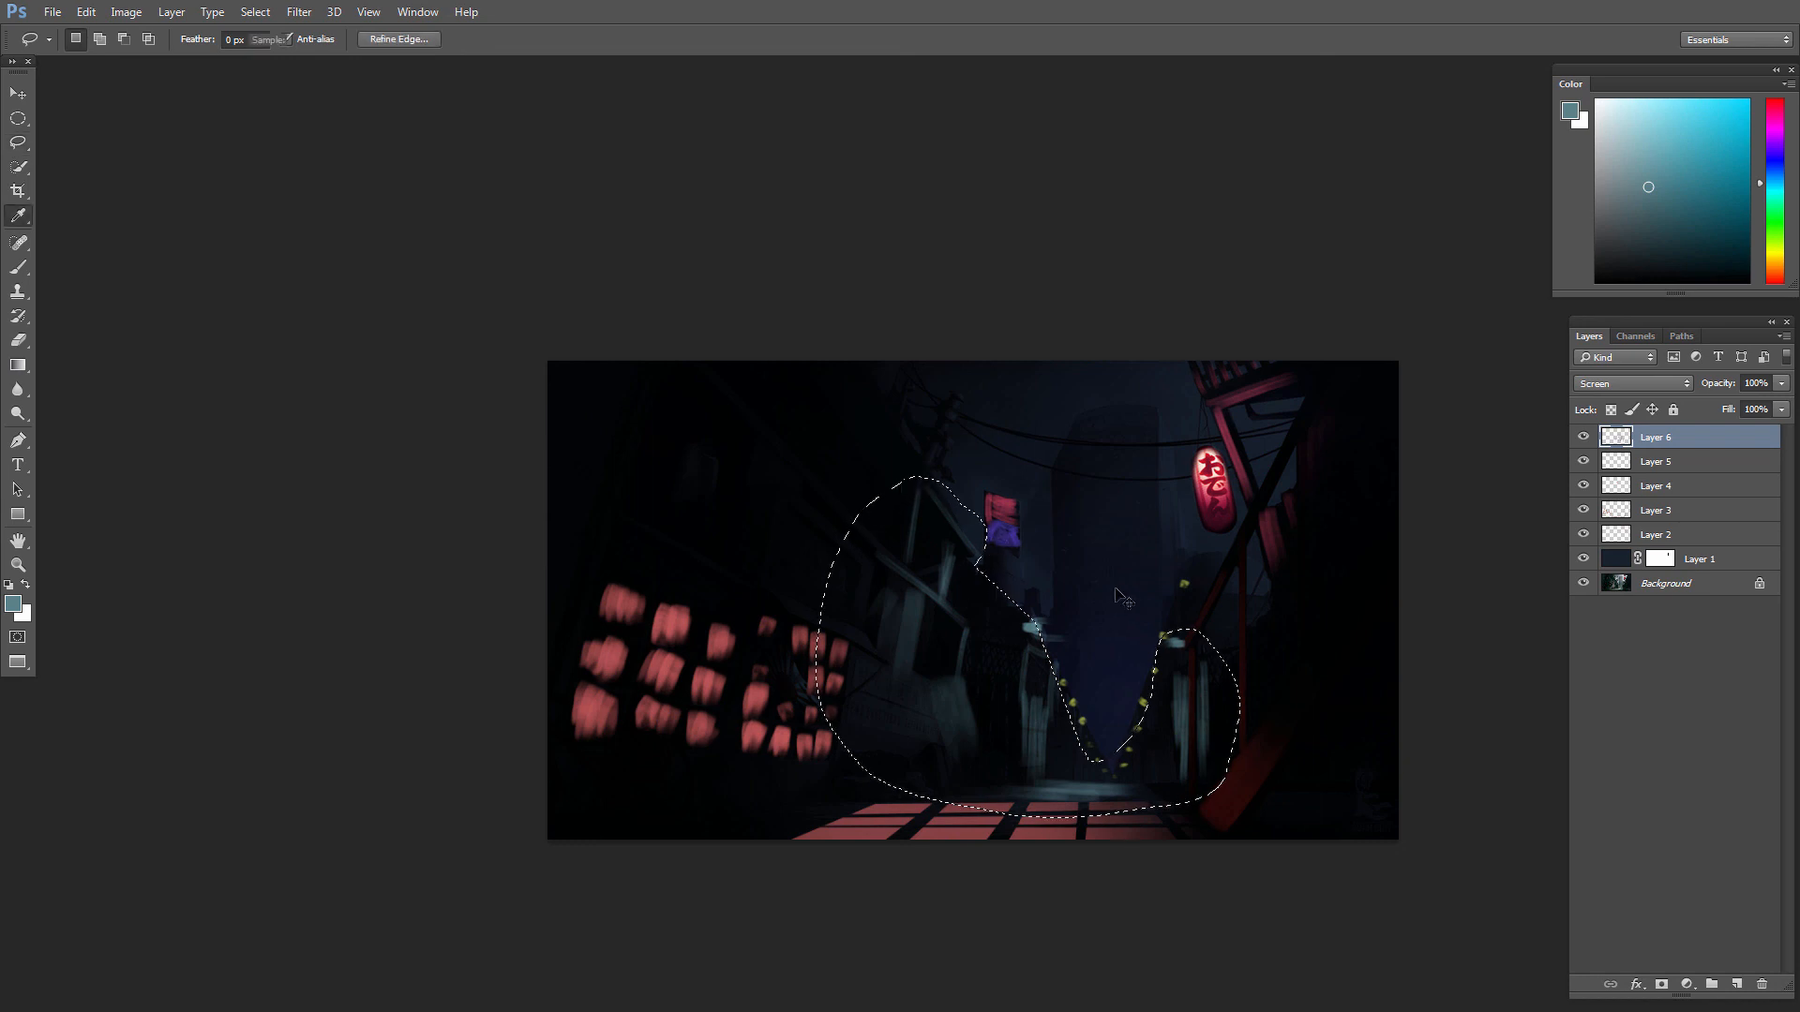
key("ctrl+u")
mouse_move(272, 516)
left_mouse_down()
mouse_move(317, 523)
mouse_move(319, 566)
left_mouse_up()
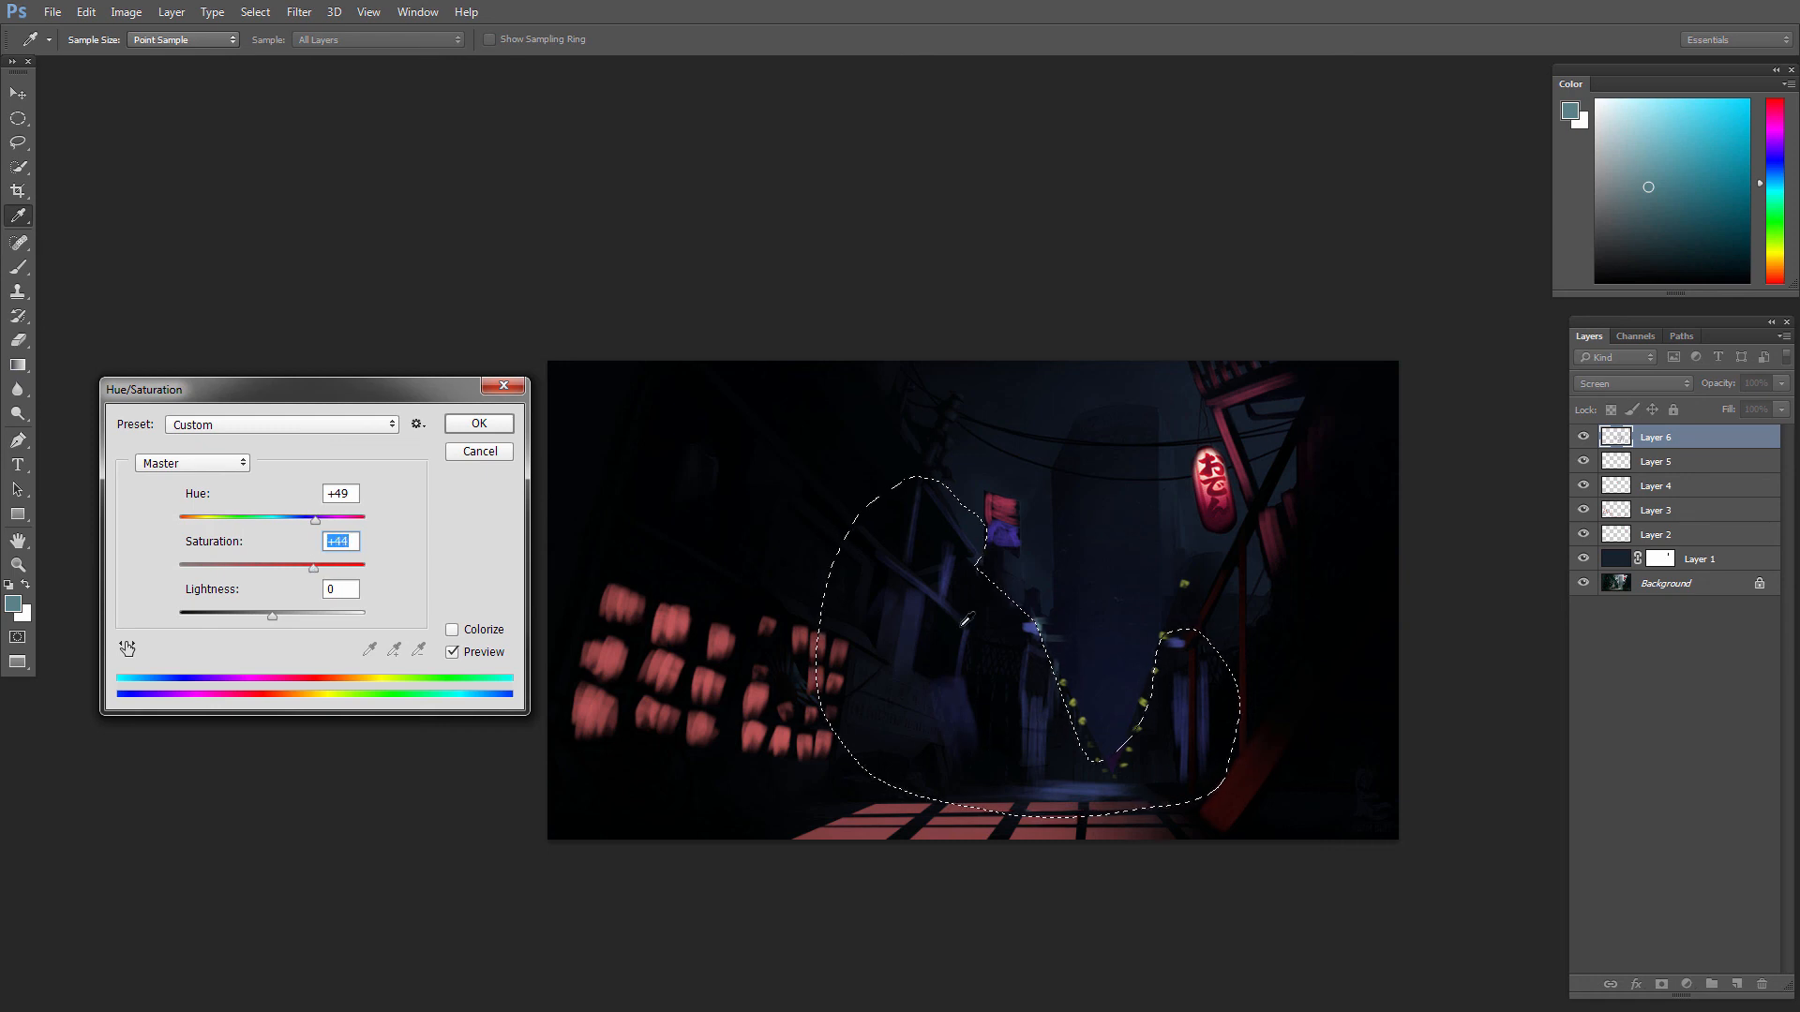
left_click_drag(315, 521, 334, 568)
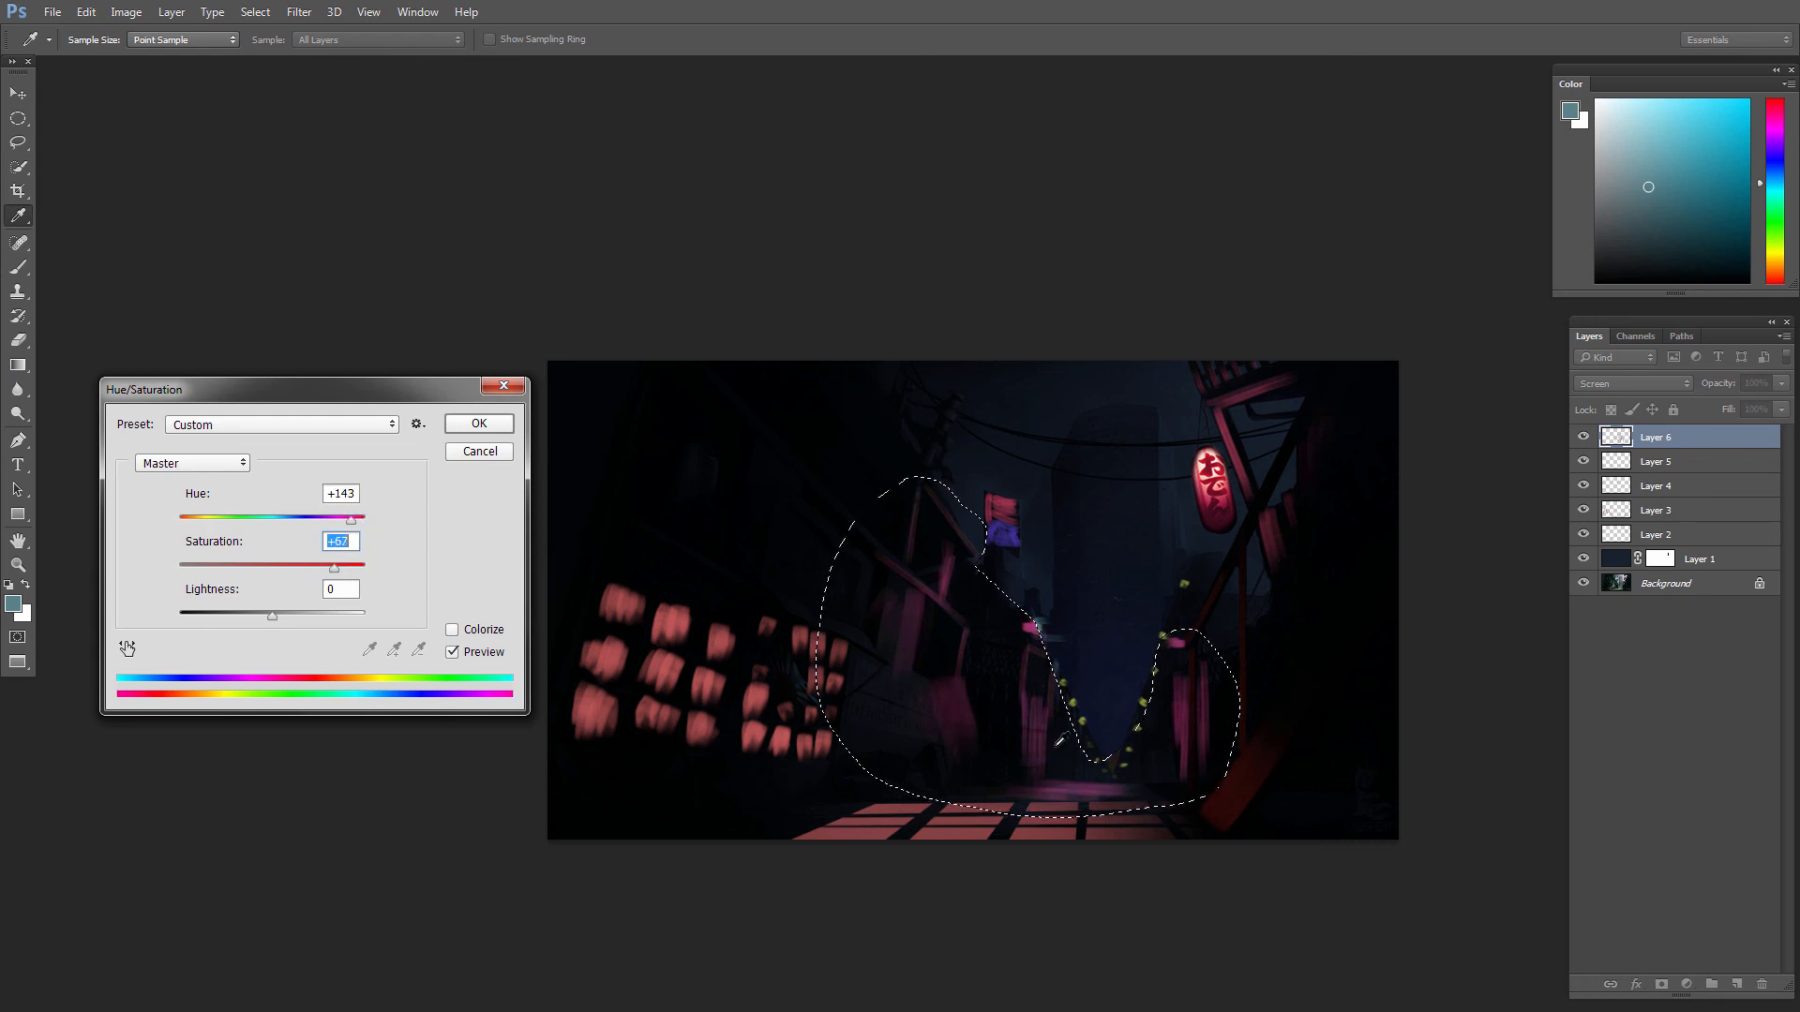
left_click(488, 425)
key("ctrl+d")
mouse_move(1042, 678)
left_mouse_down()
mouse_move(966, 593)
mouse_move(1138, 653)
left_mouse_up()
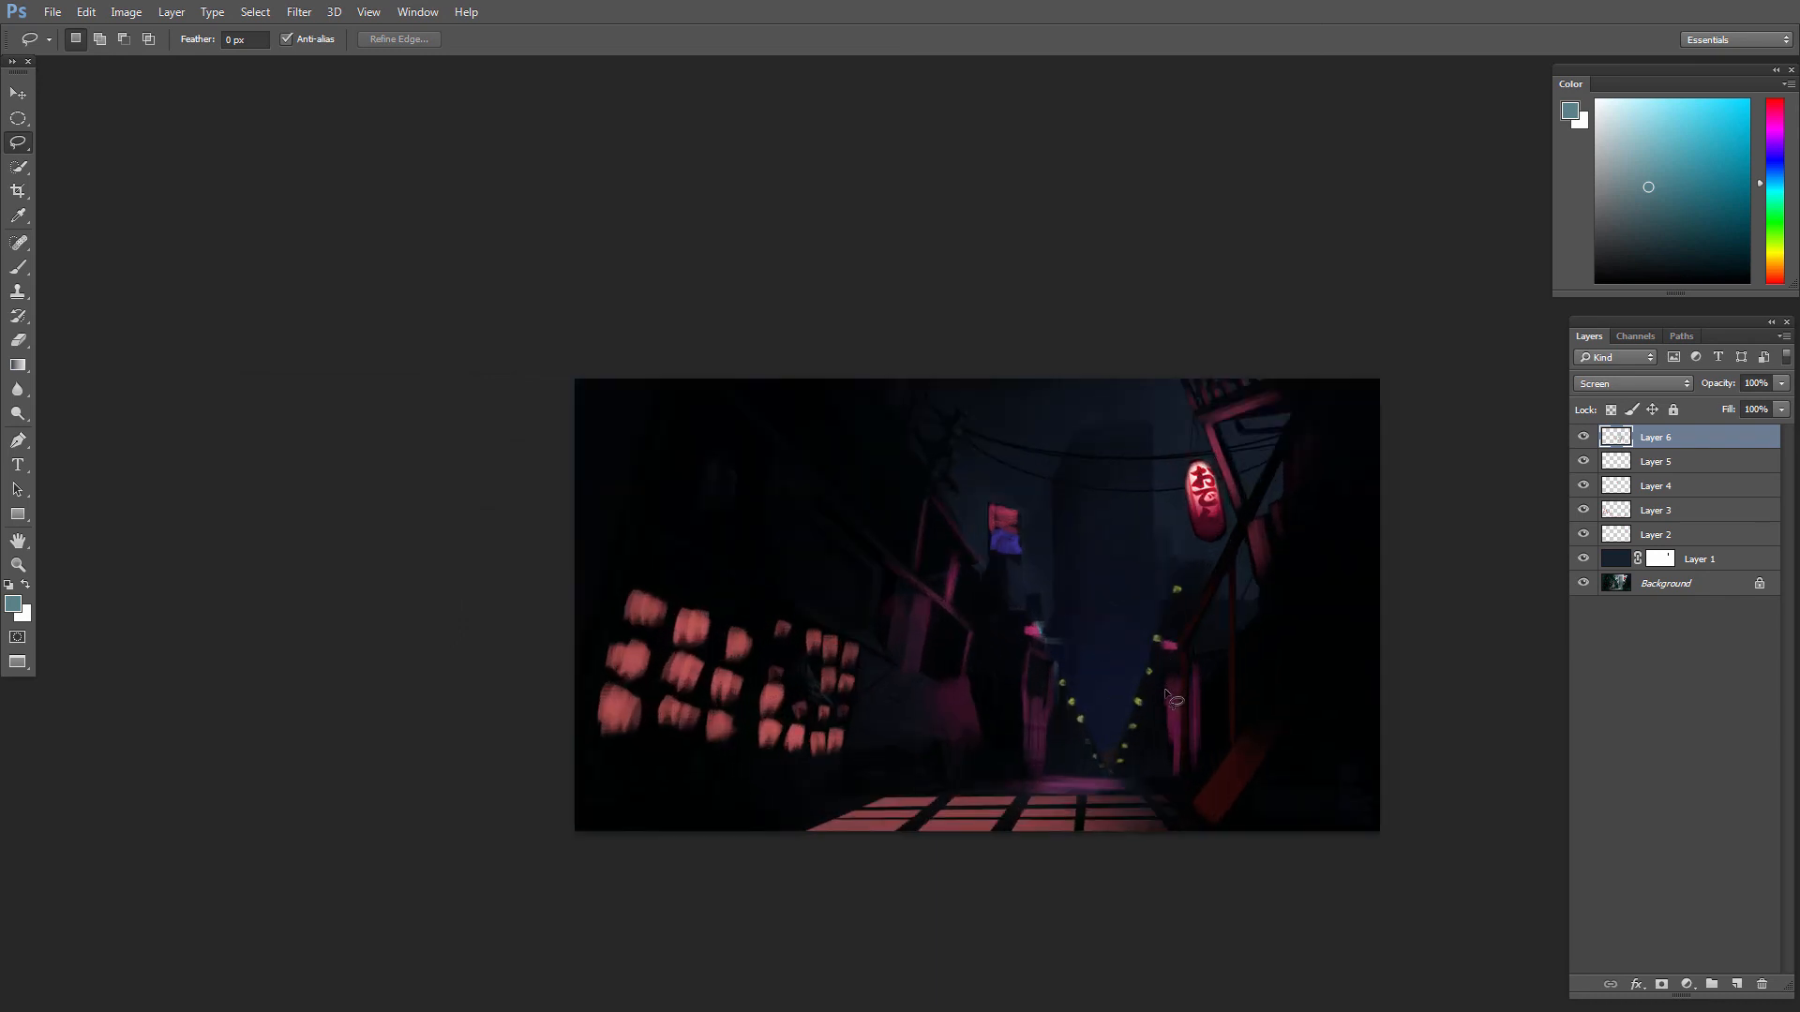